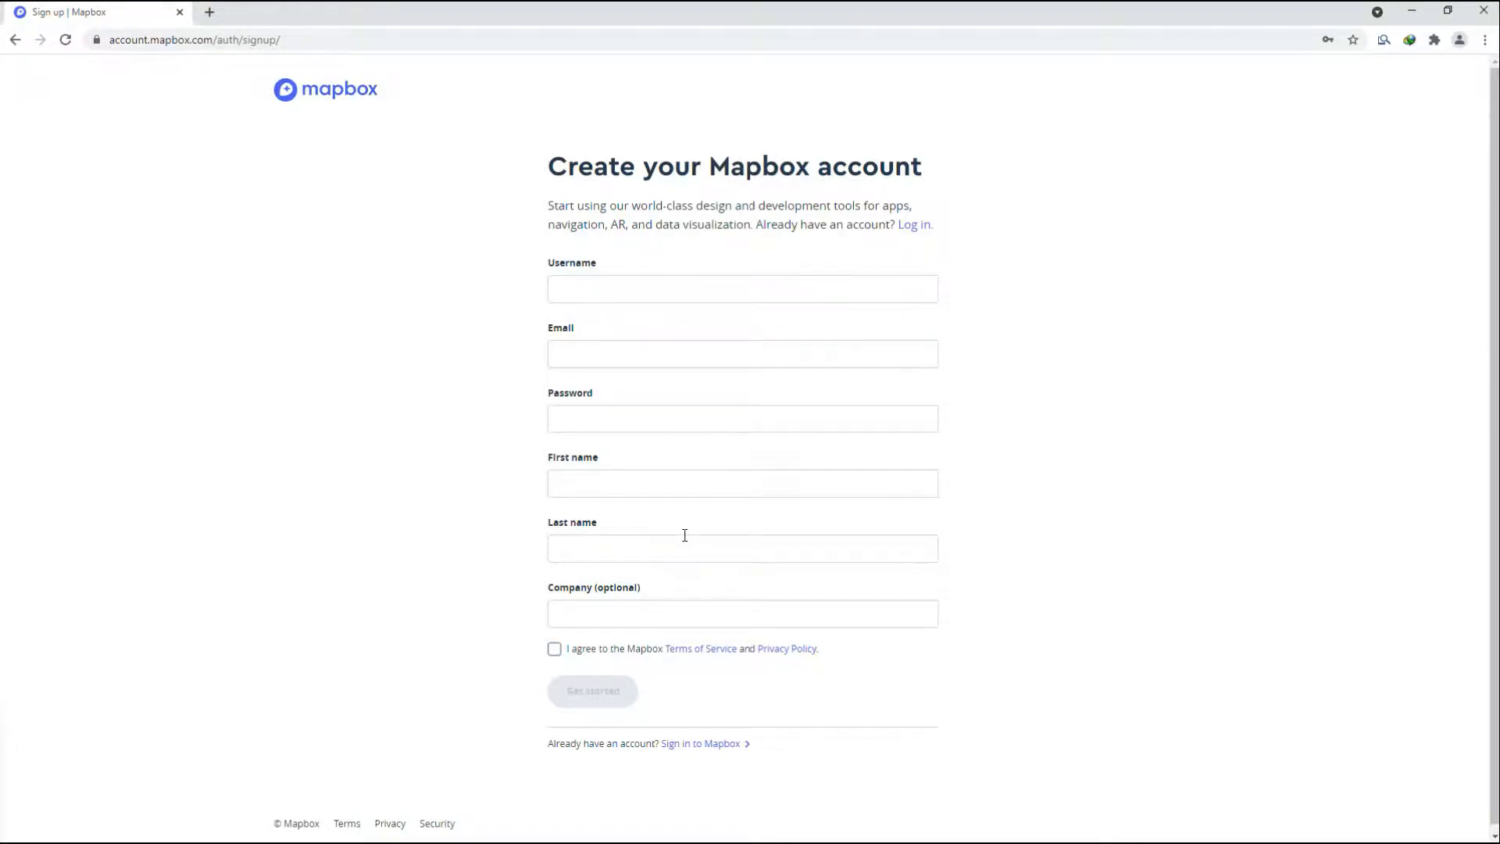
Open the Mapbox sign-in page from the site's home page and sign in with the saved account credentials.
left_click(332, 93)
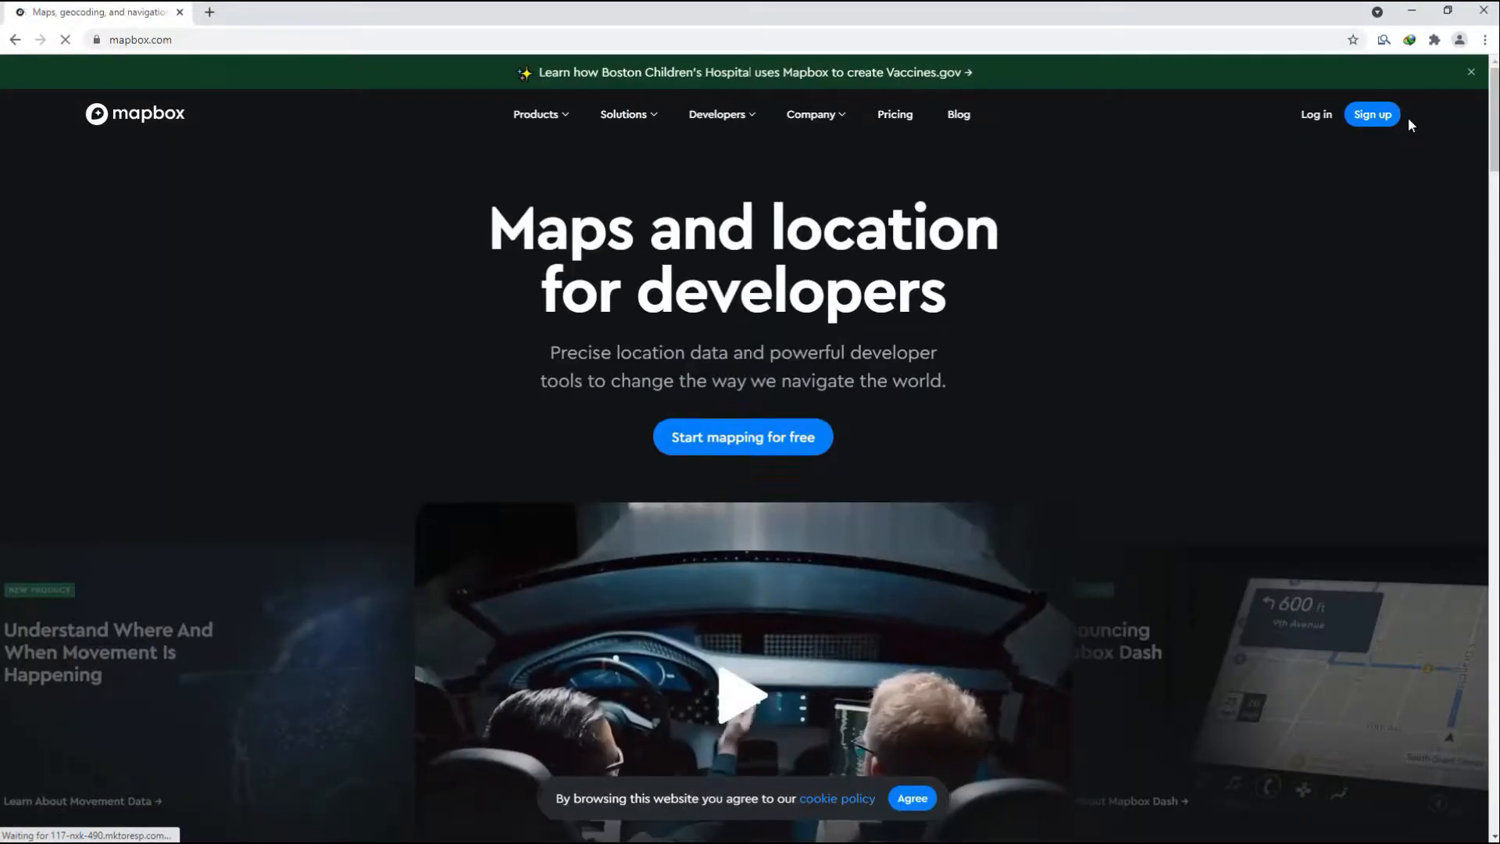
left_click(1315, 116)
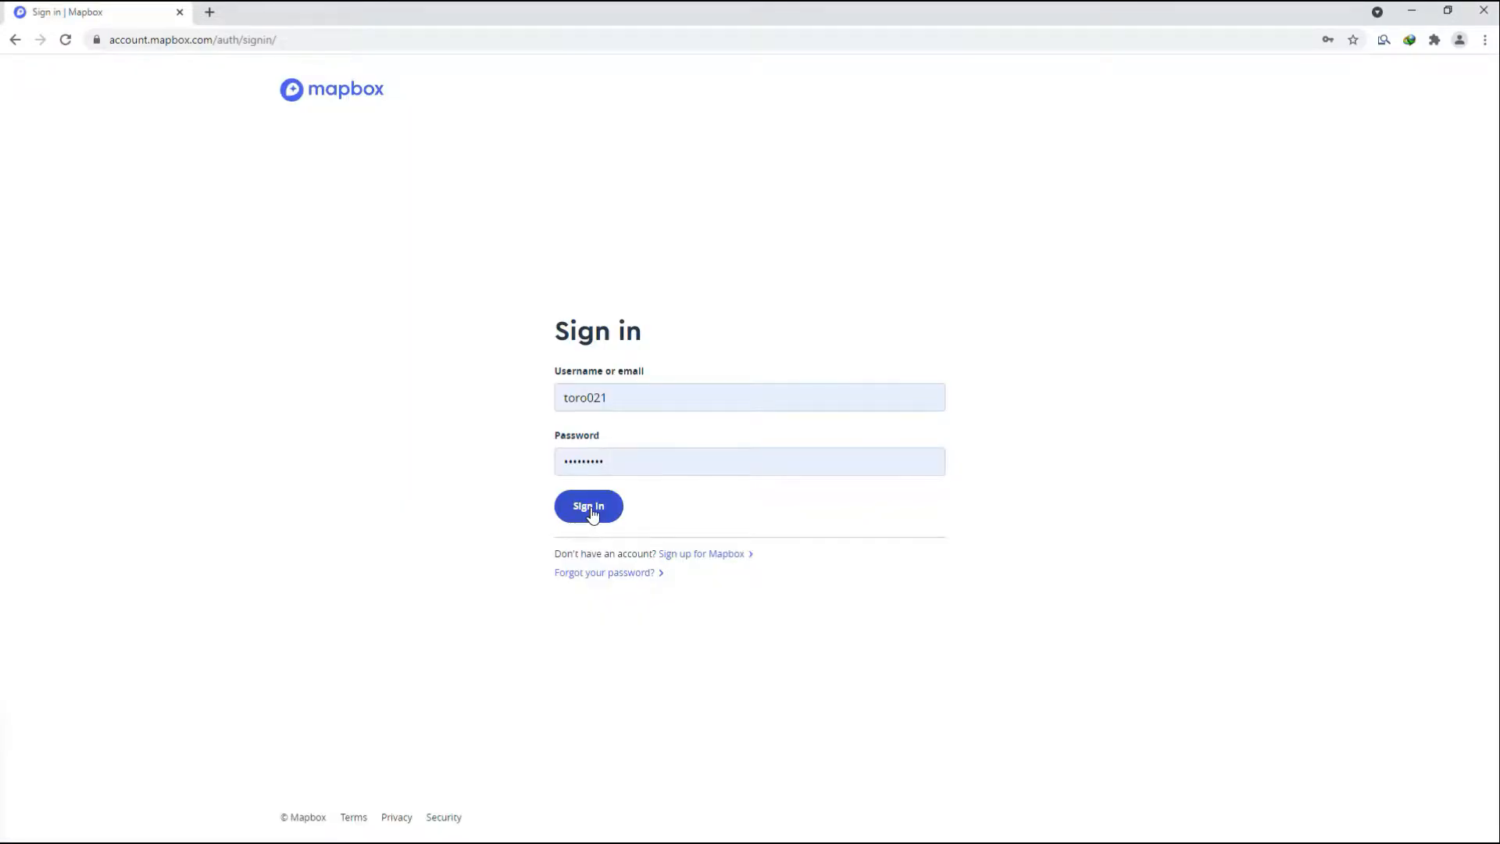
left_click(590, 508)
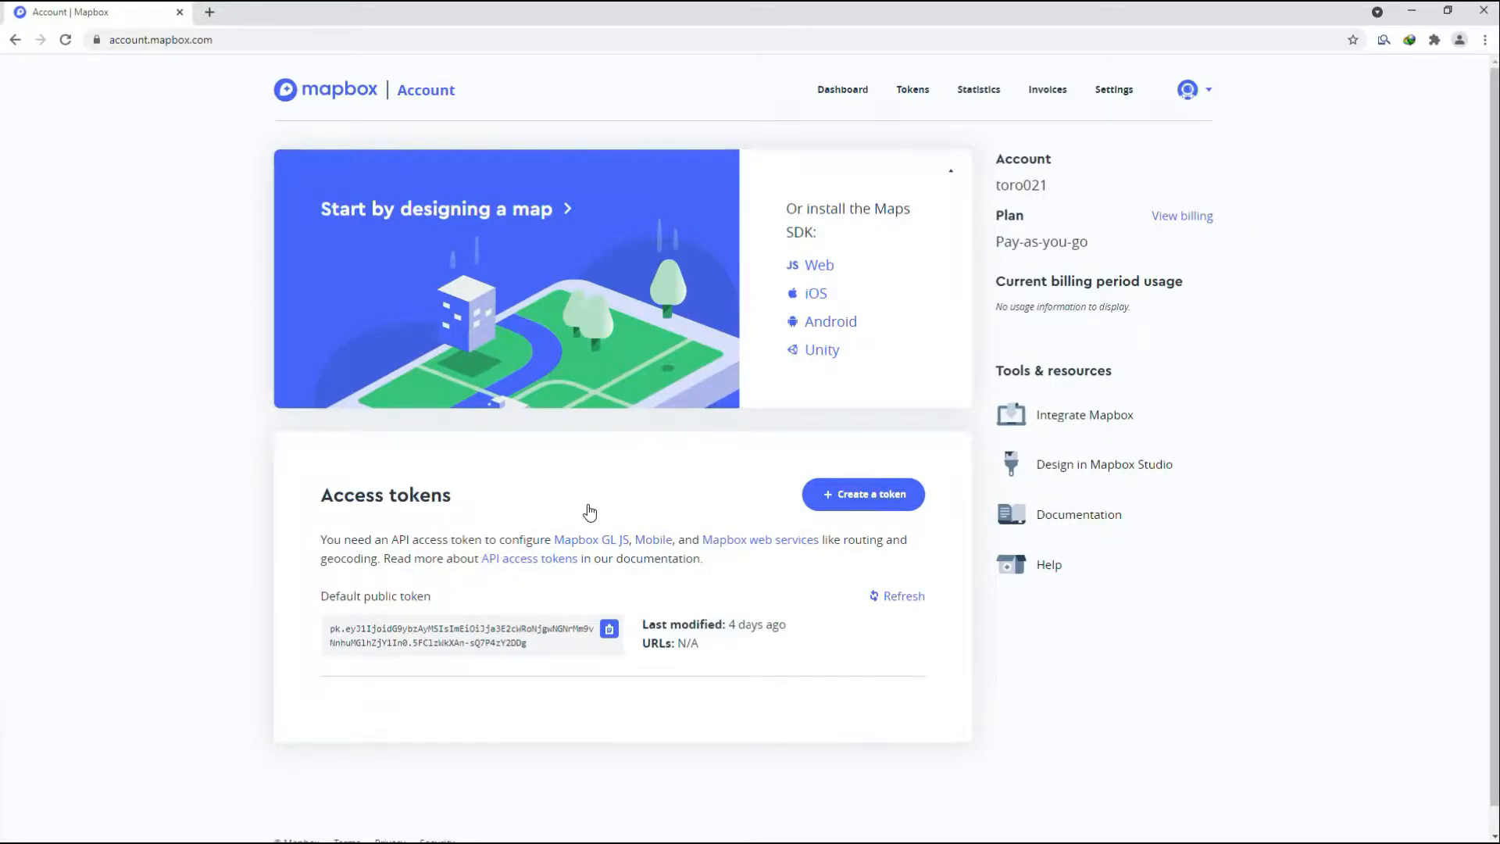
Open Mapbox Studio and create a new style from the Monochrome template with the Light variation.
left_click(1079, 469)
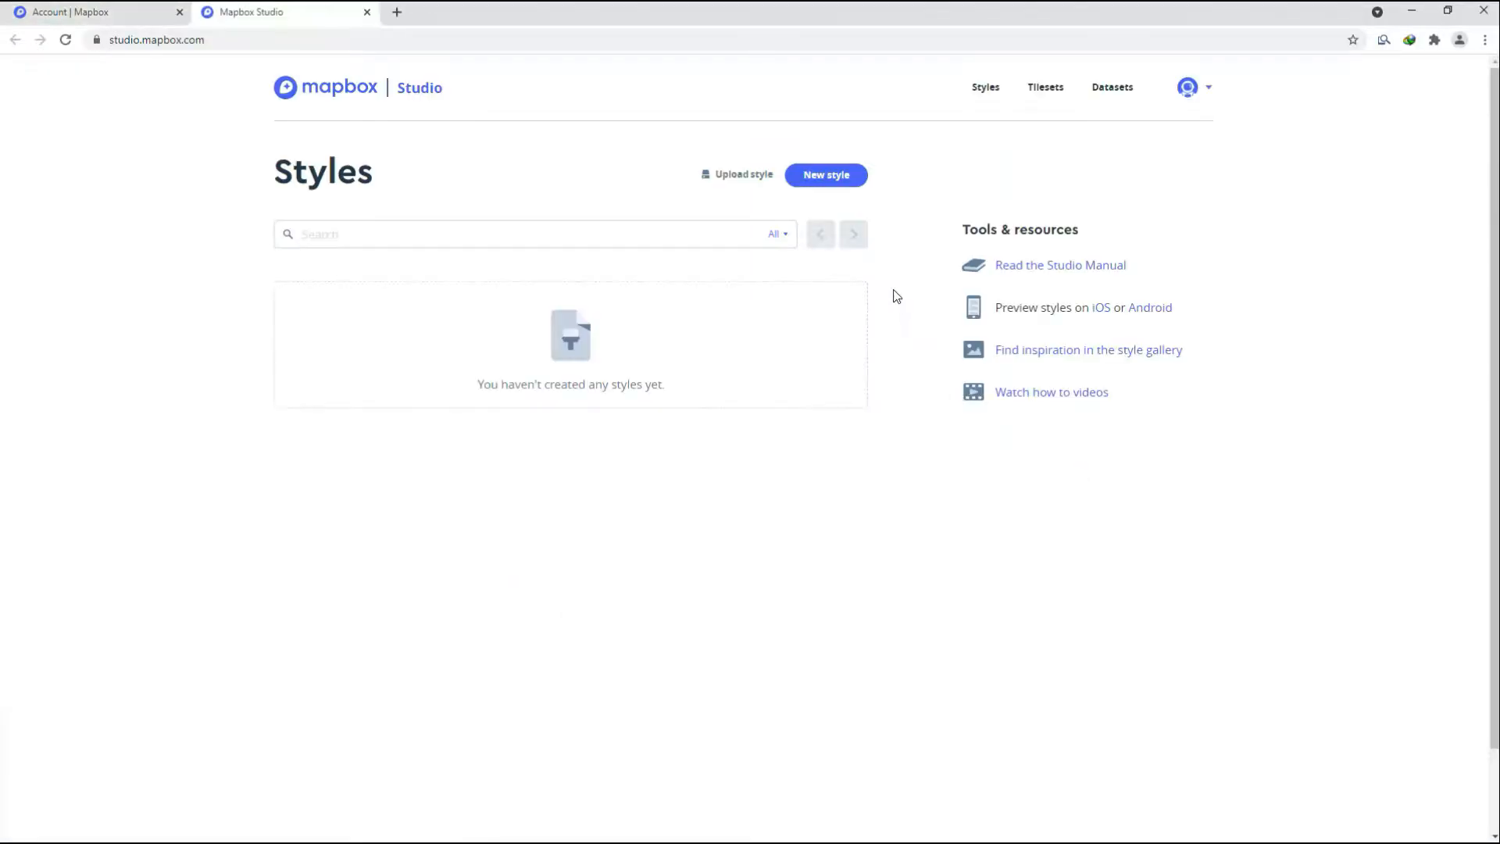
left_click(825, 179)
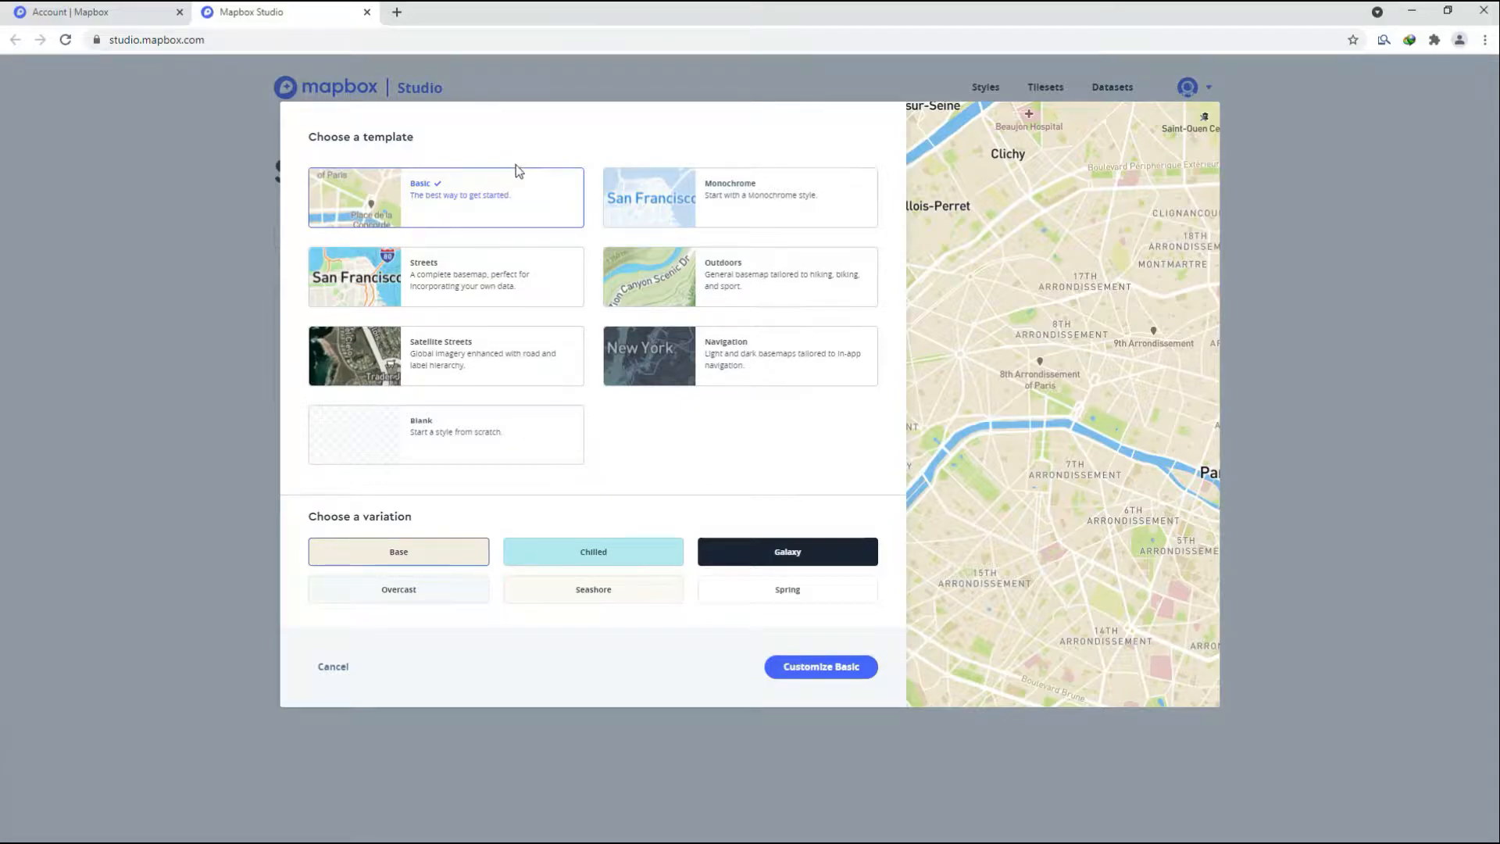
left_click_drag(1029, 295, 1068, 318)
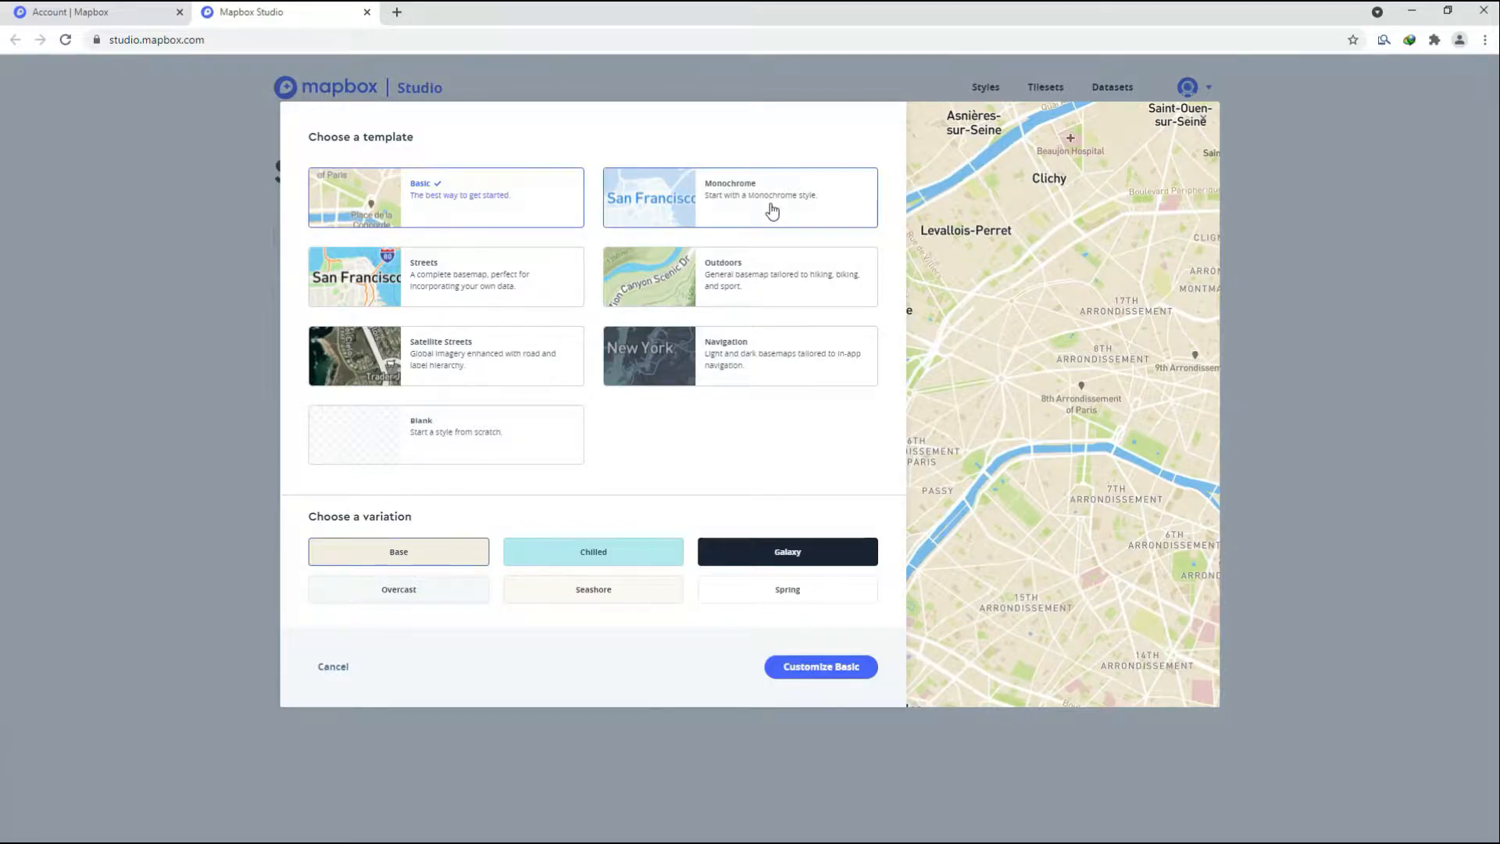
left_click(771, 210)
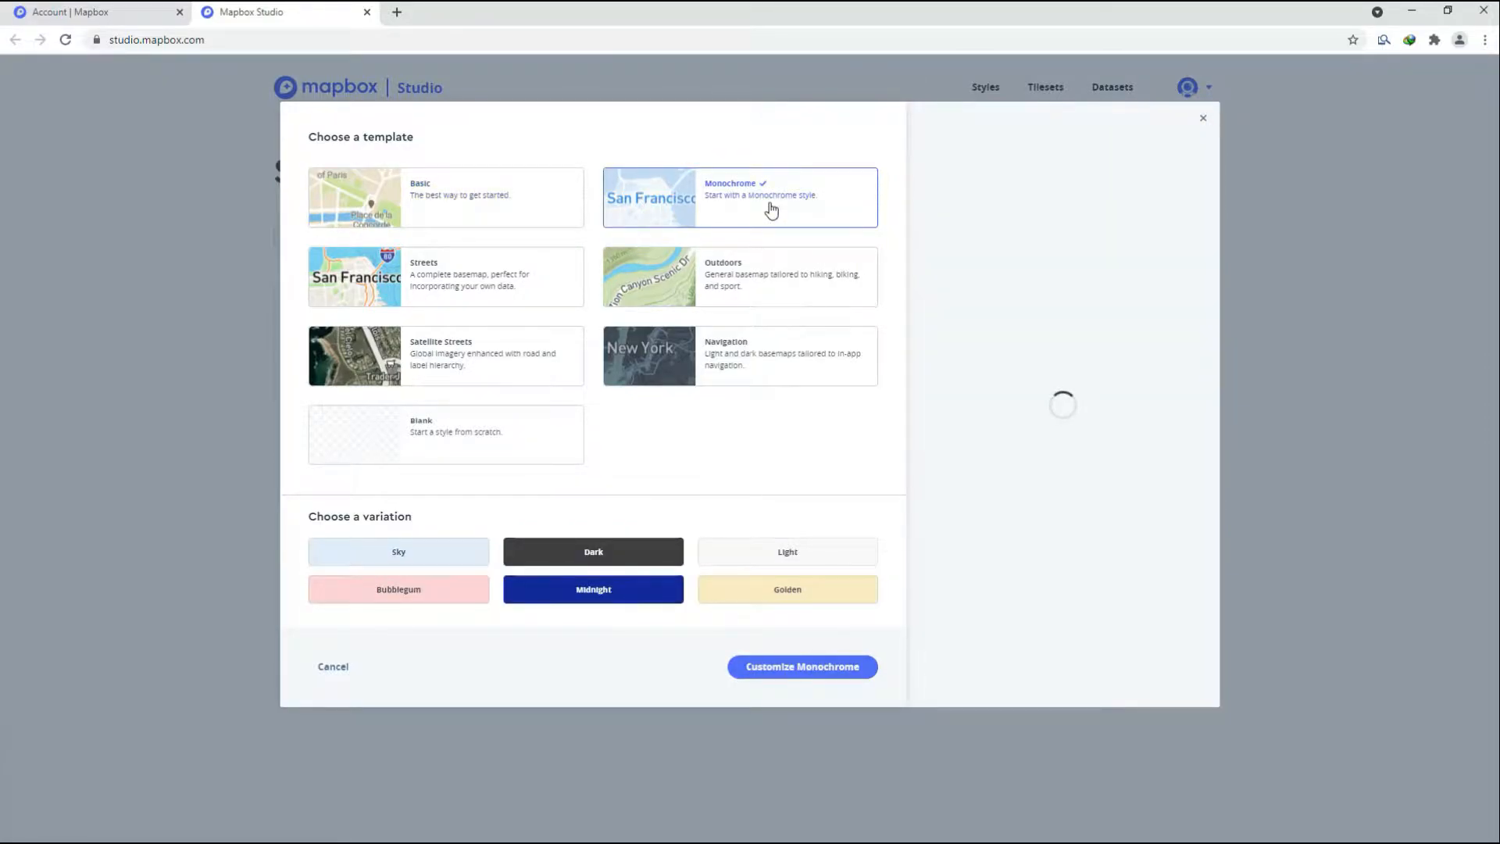
left_click(774, 556)
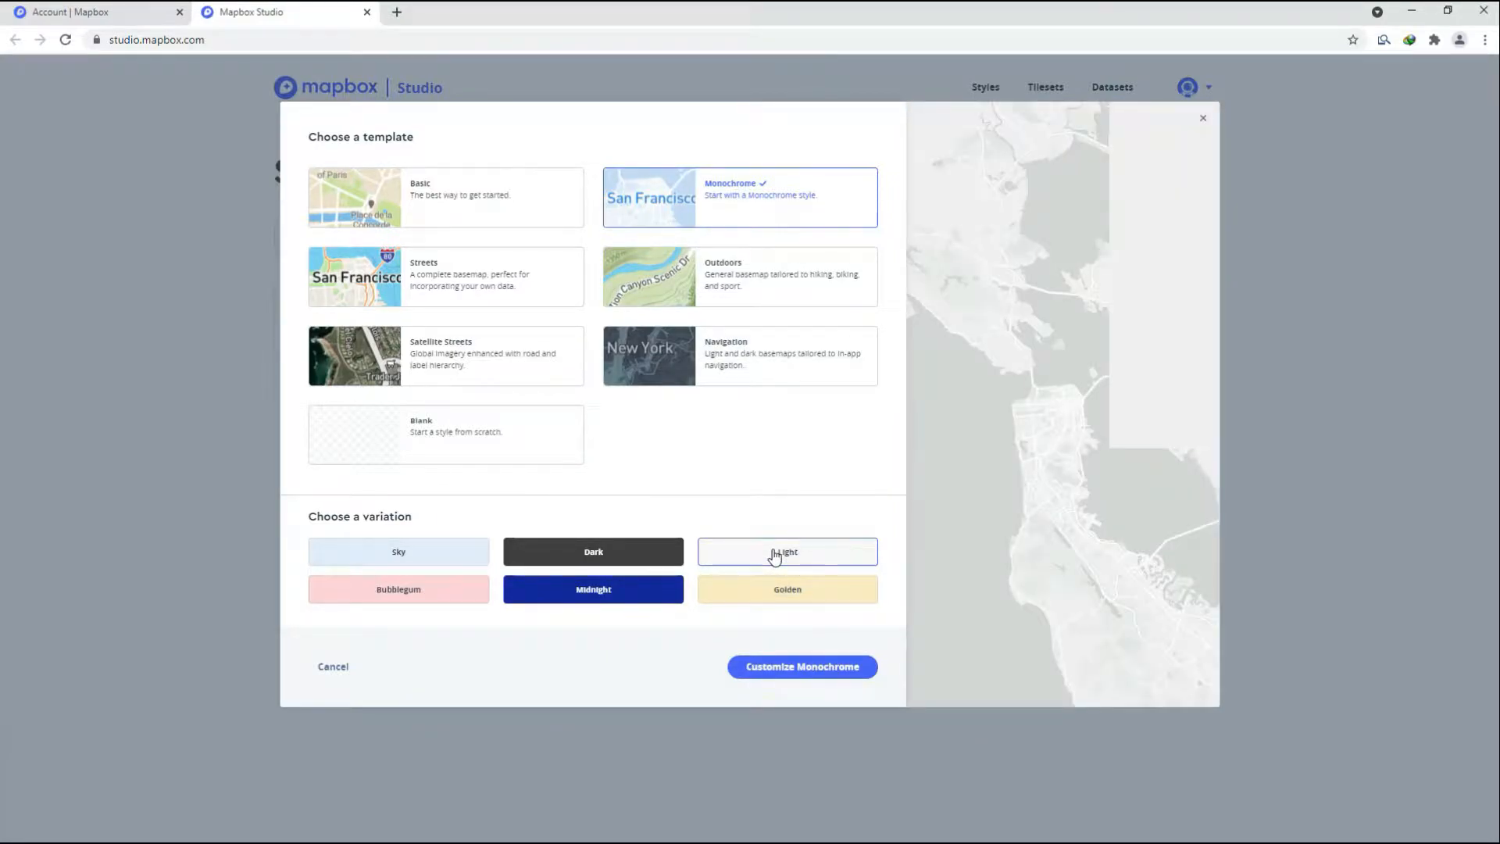
left_click(782, 668)
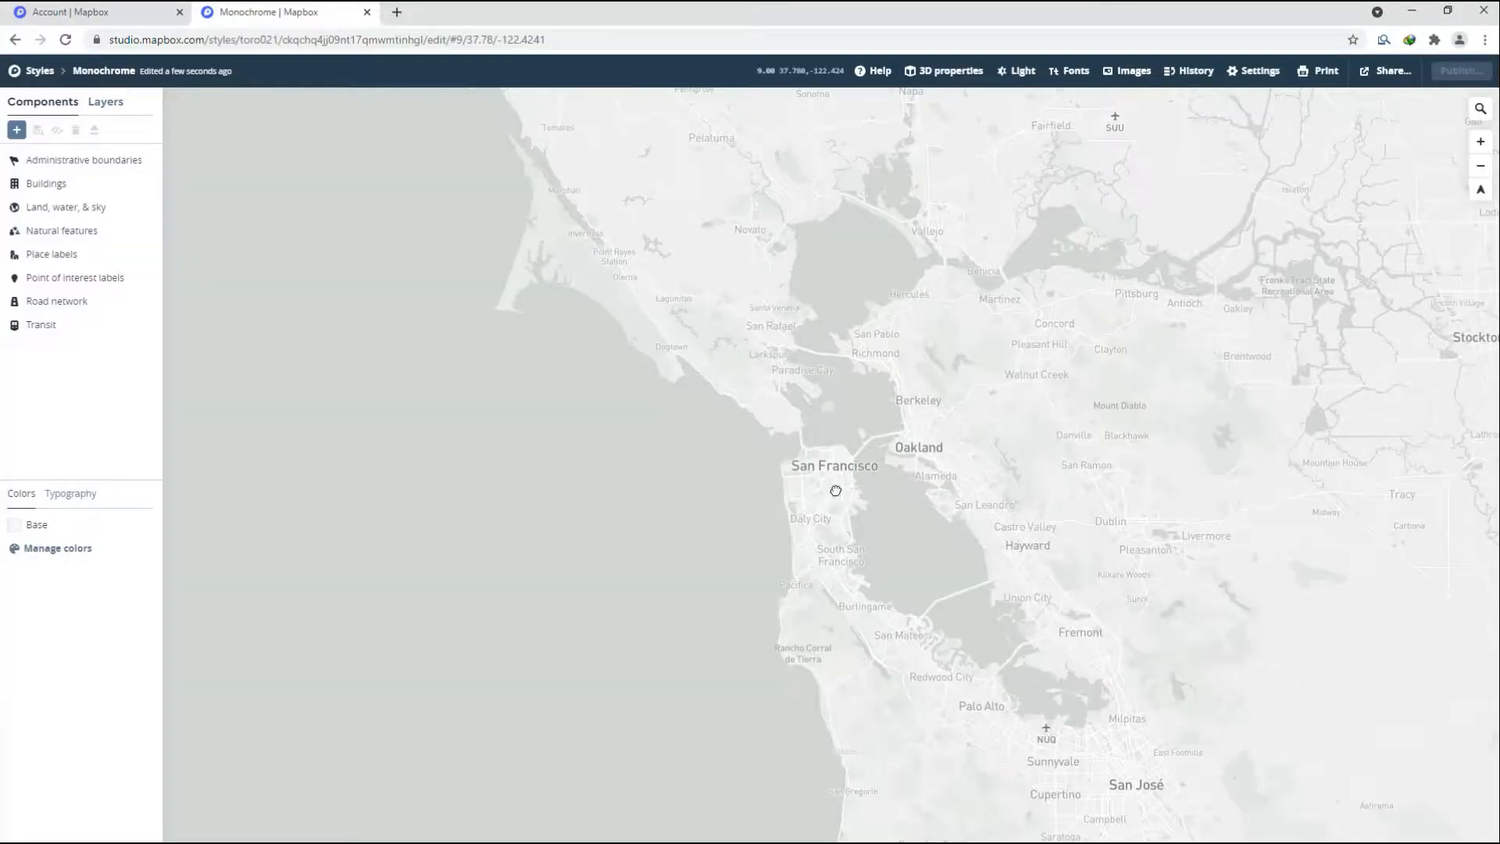
Search the map for Yogyakarta and go to the city result in the Special Region of Yogyakarta.
left_click_drag(861, 399, 821, 459)
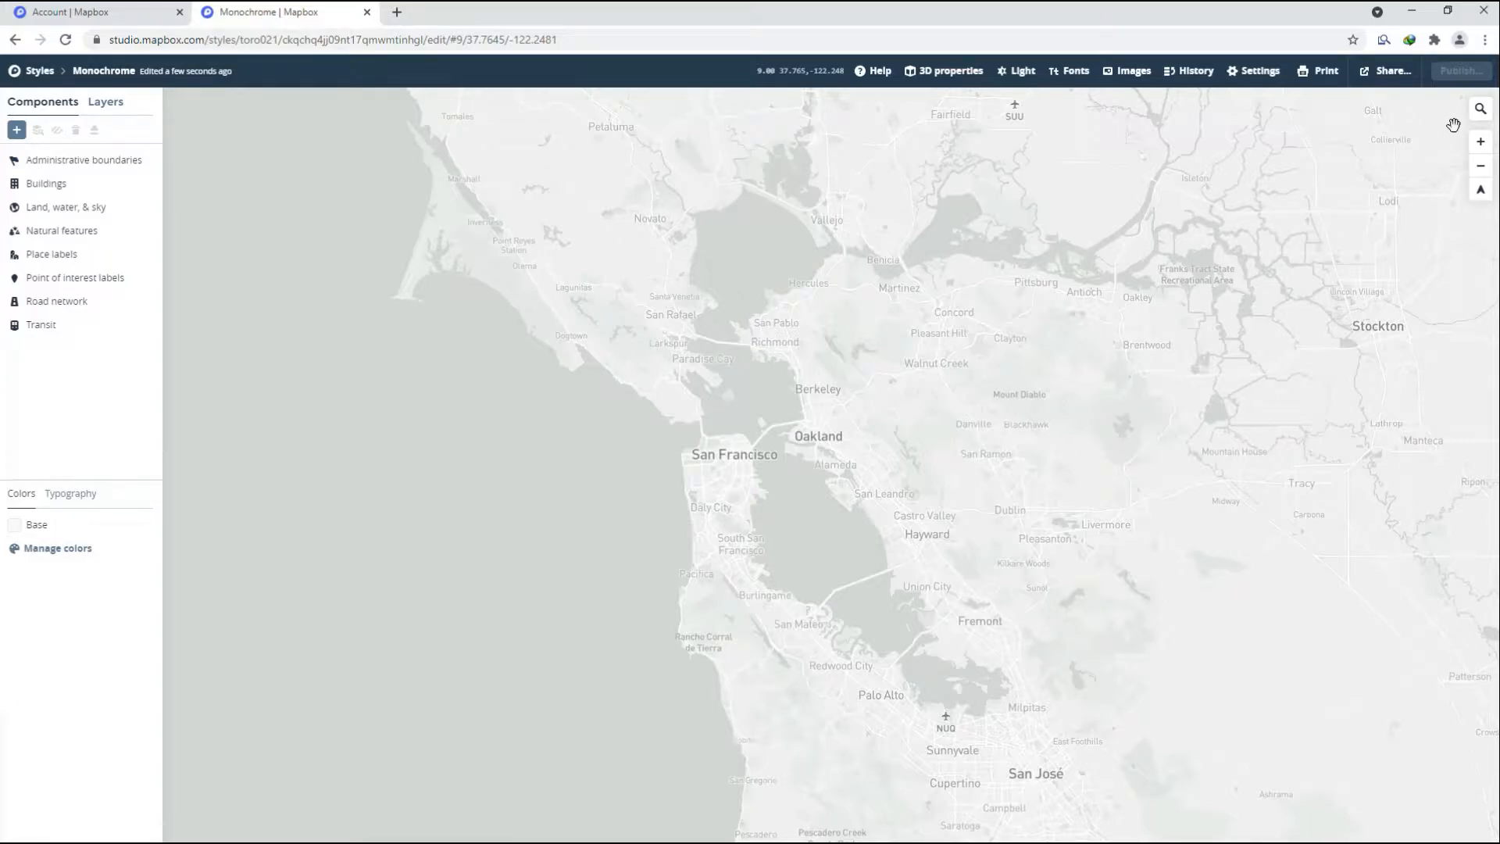
left_click(1480, 110)
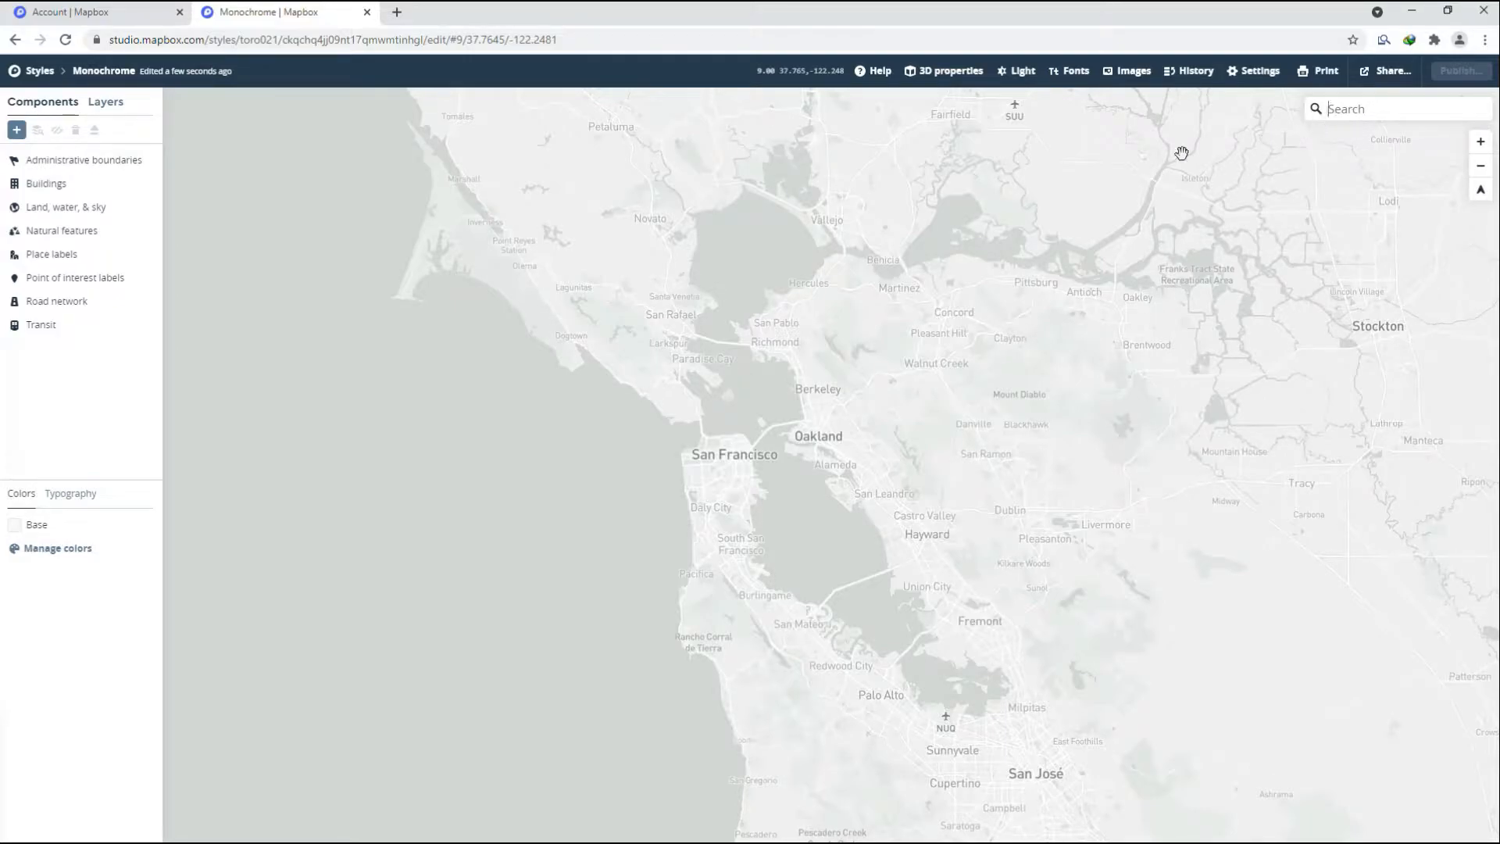
scroll(985, 383, "down", 5)
left_click_drag(972, 405, 938, 432)
left_click_drag(837, 459, 894, 456)
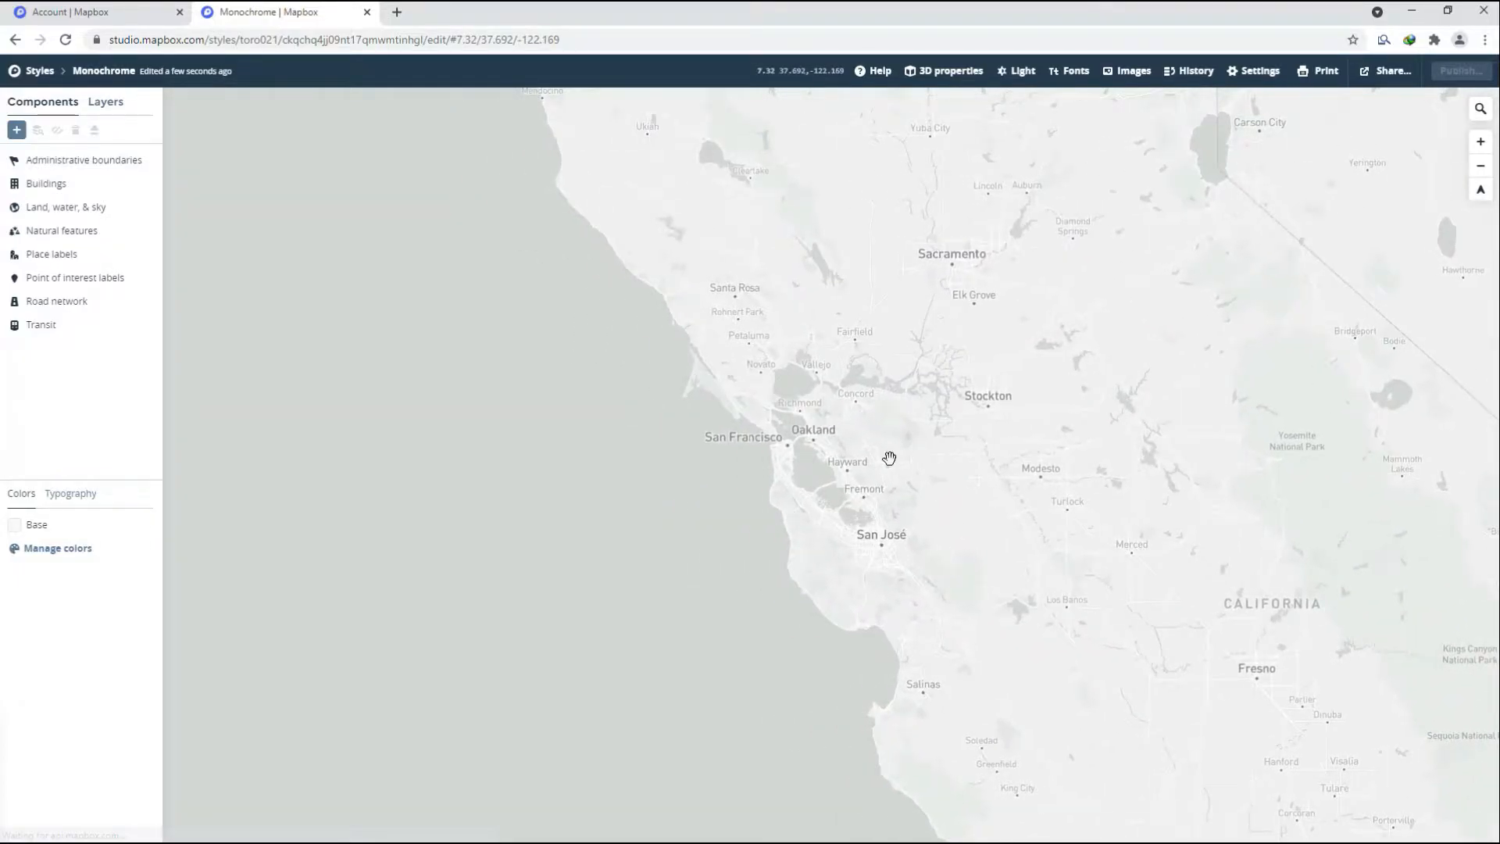
left_click(1346, 109)
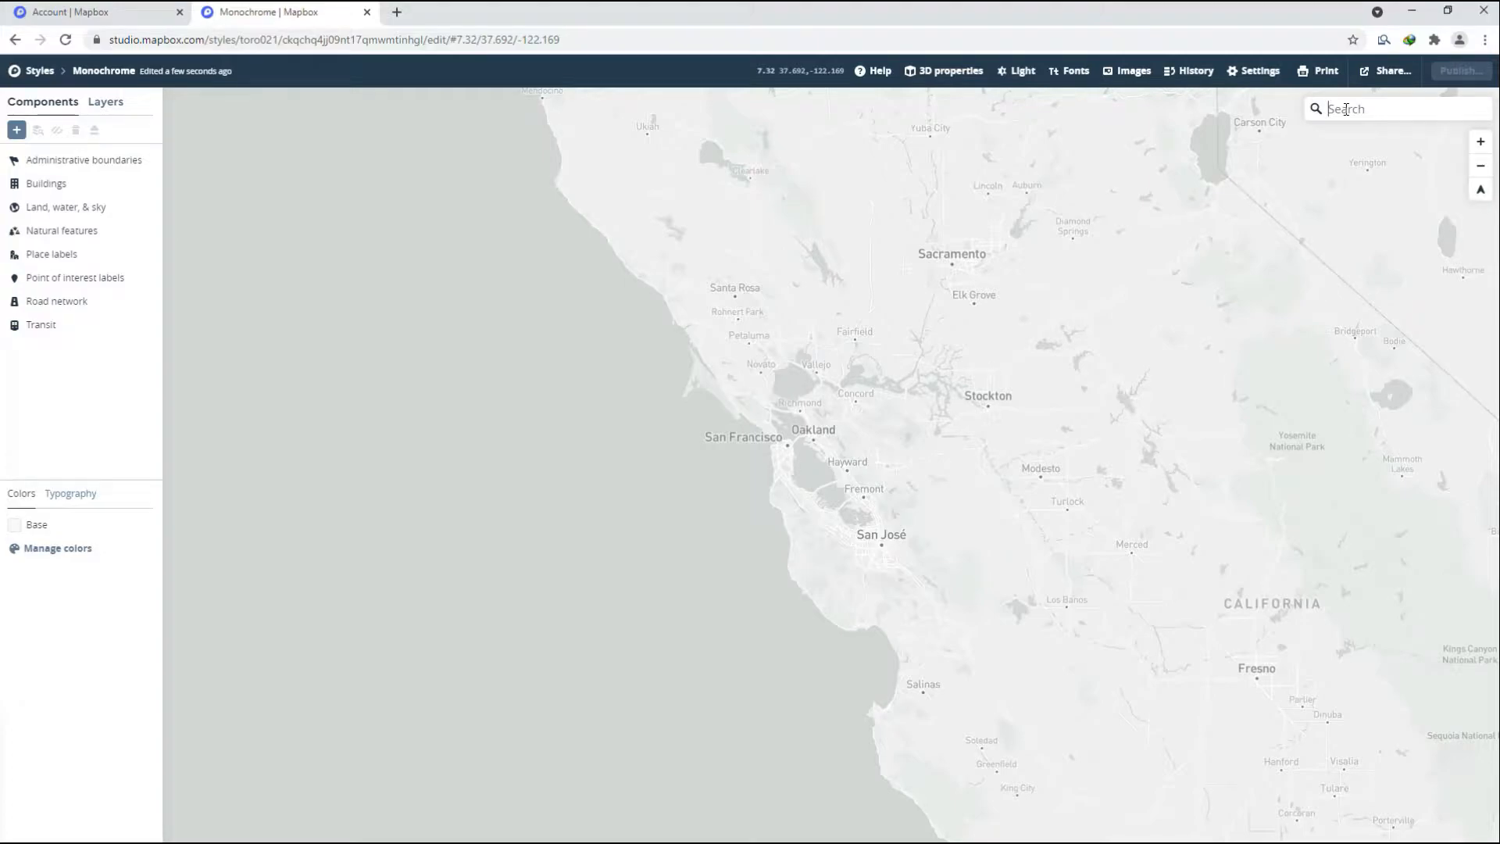
type("you")
type("gyakat")
key("BackSpace")
type("r")
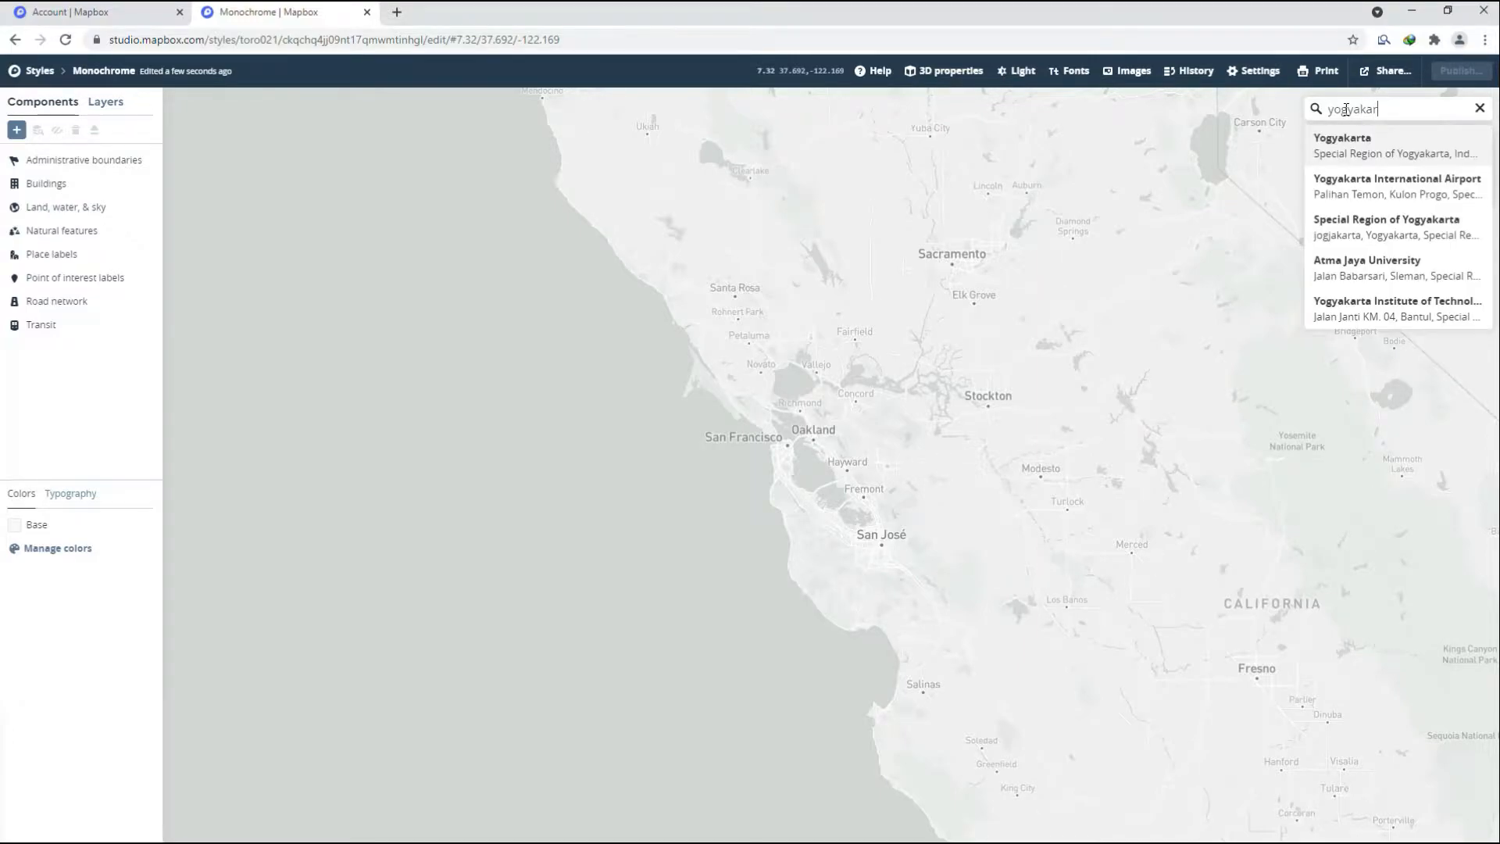
key("Return")
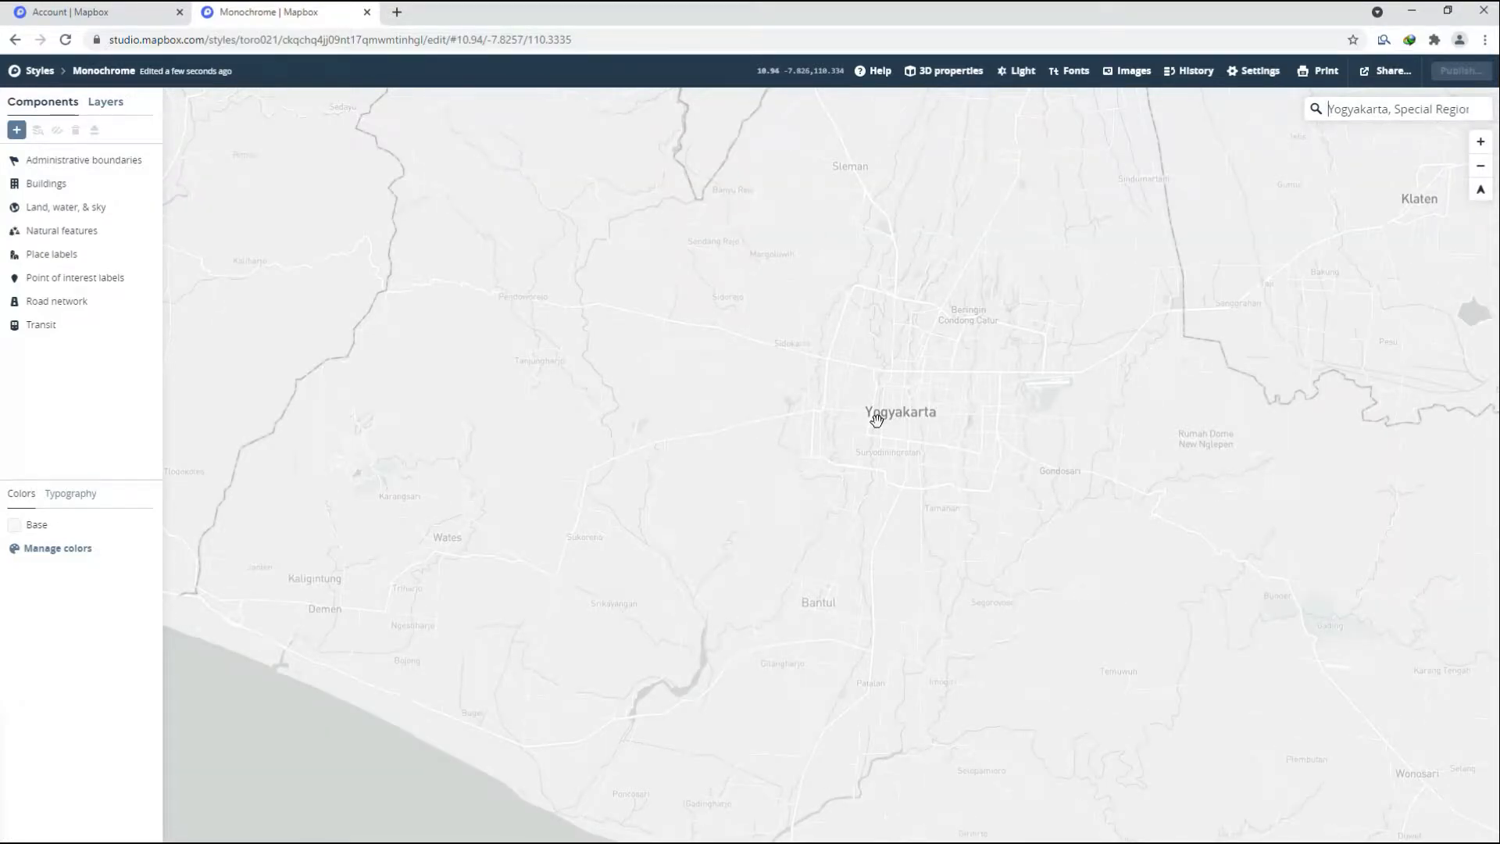
Examine the area around Yogyakarta and the fonts assigned in the style's typography settings.
scroll(877, 420, "down", 2)
left_click_drag(837, 355, 791, 361)
mouse_move(925, 400)
left_mouse_down()
mouse_move(923, 324)
mouse_move(943, 379)
mouse_move(928, 378)
left_mouse_up()
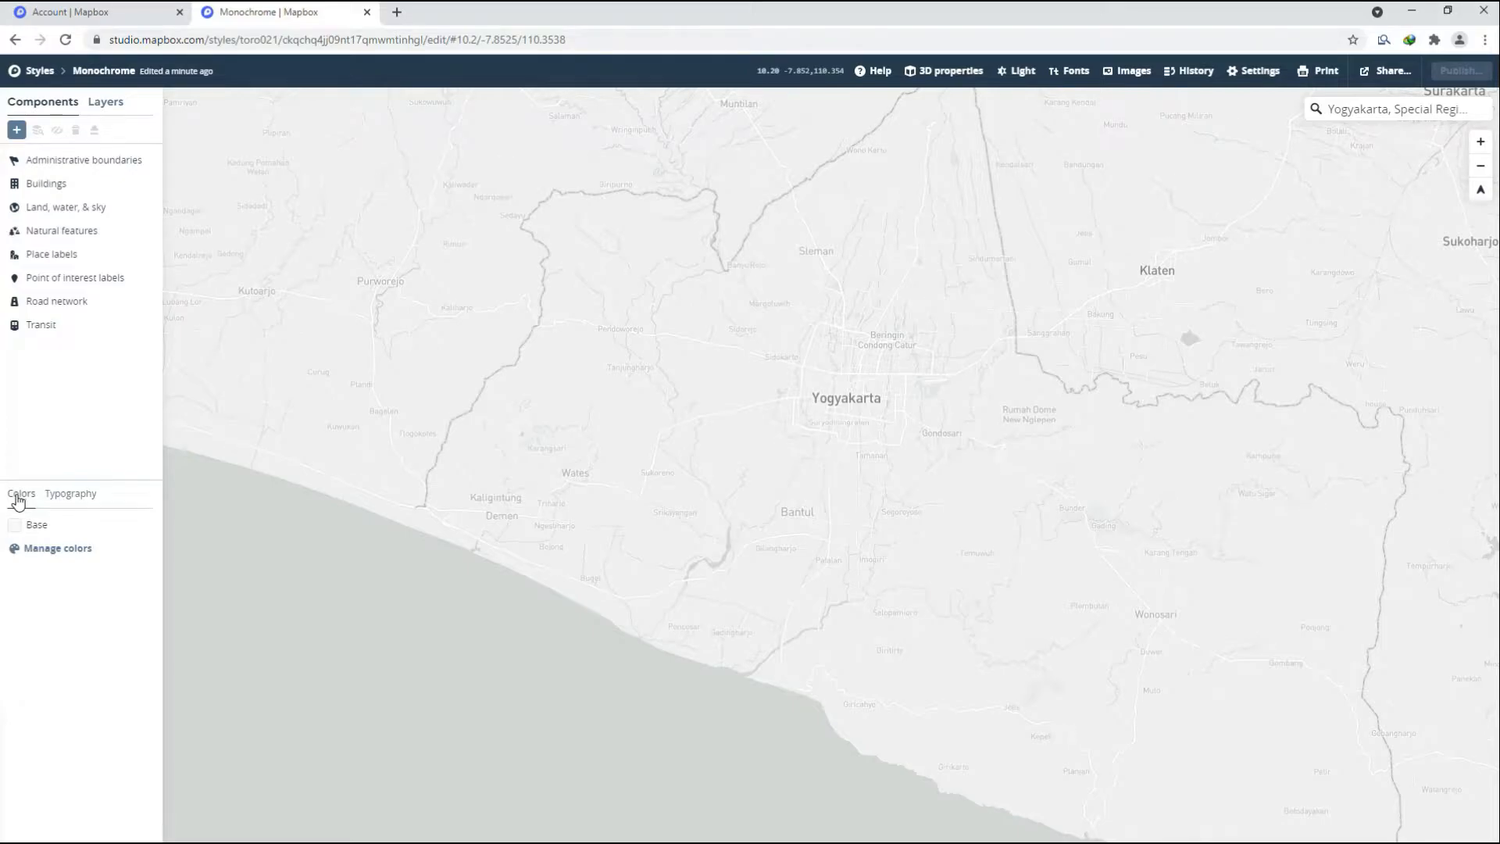
left_click_drag(606, 303, 586, 345)
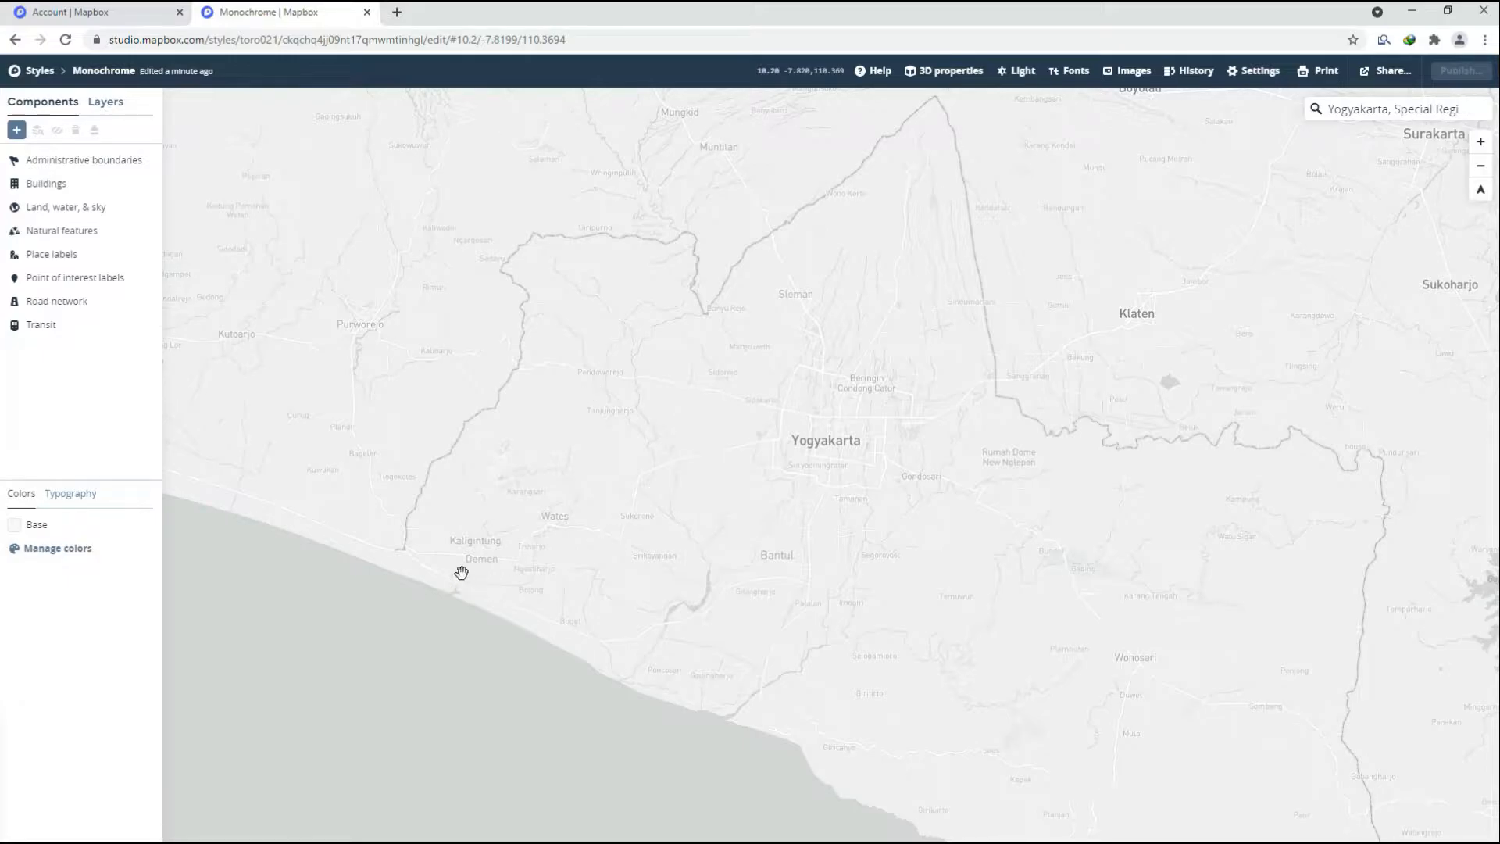
left_click(71, 495)
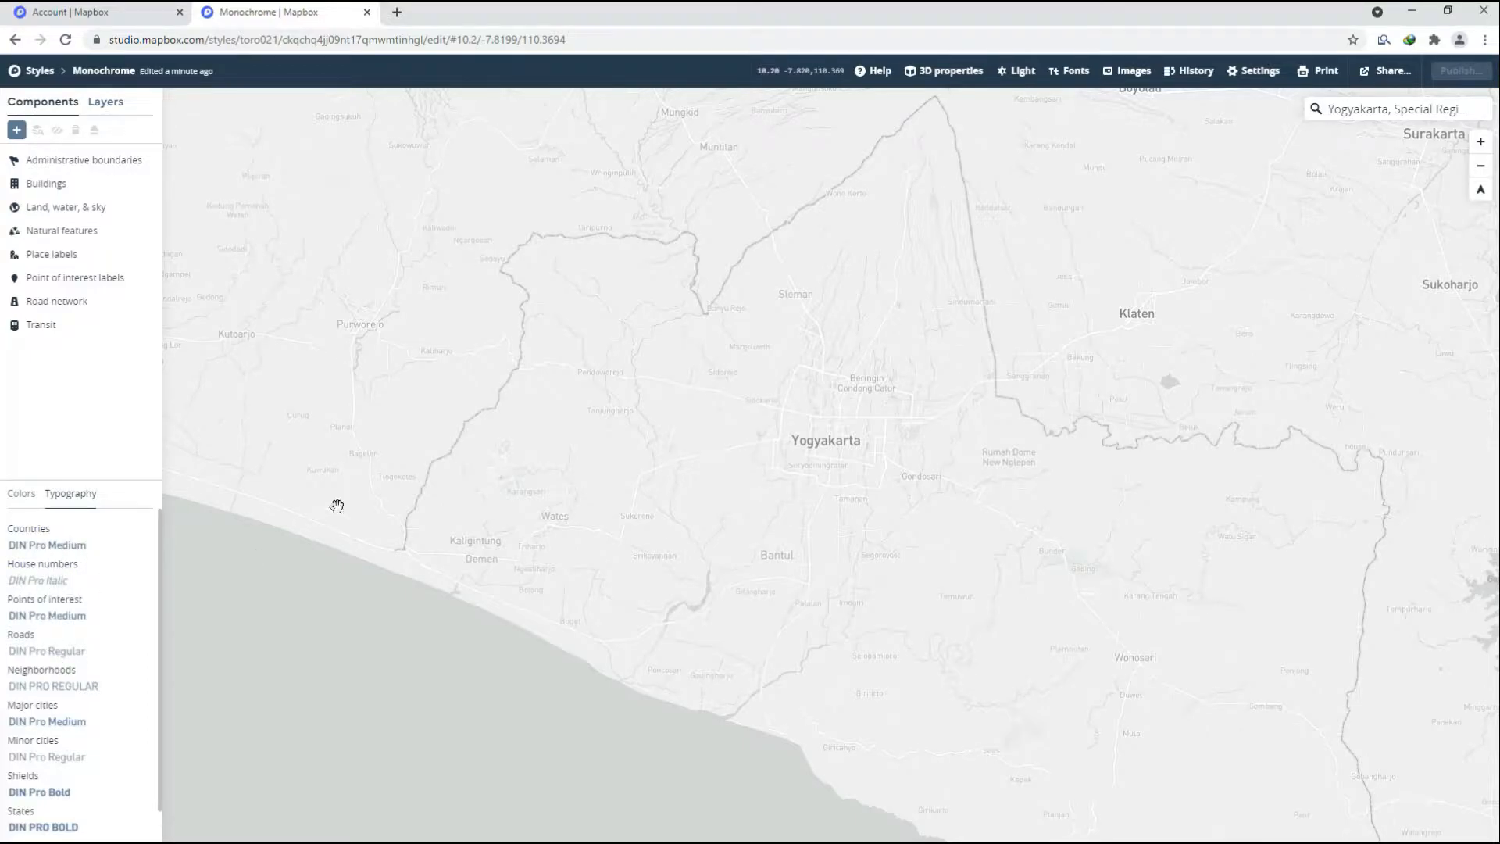
left_click_drag(815, 451, 819, 425)
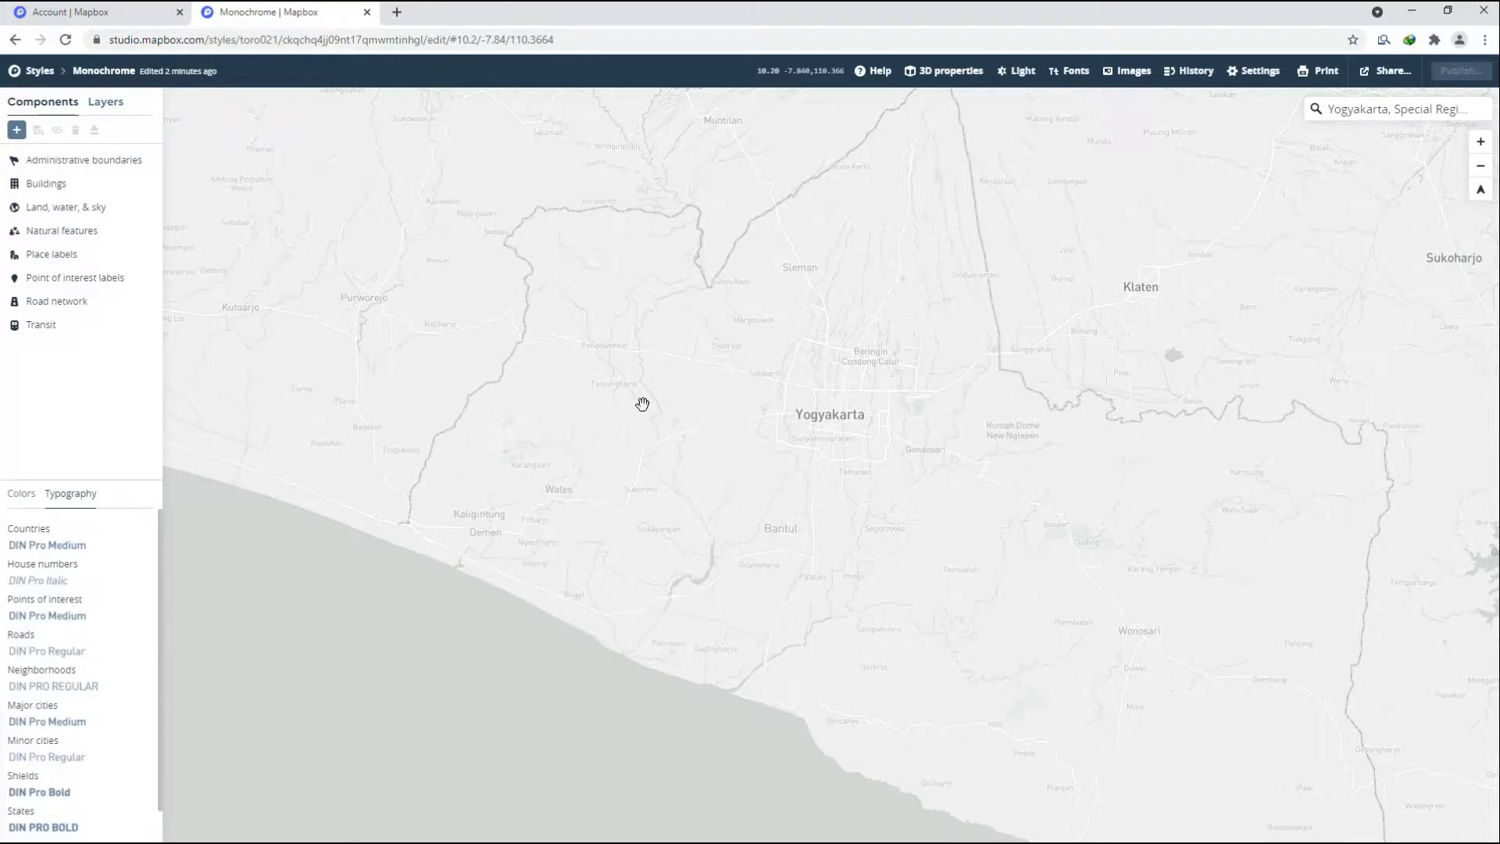
left_click_drag(629, 382, 581, 409)
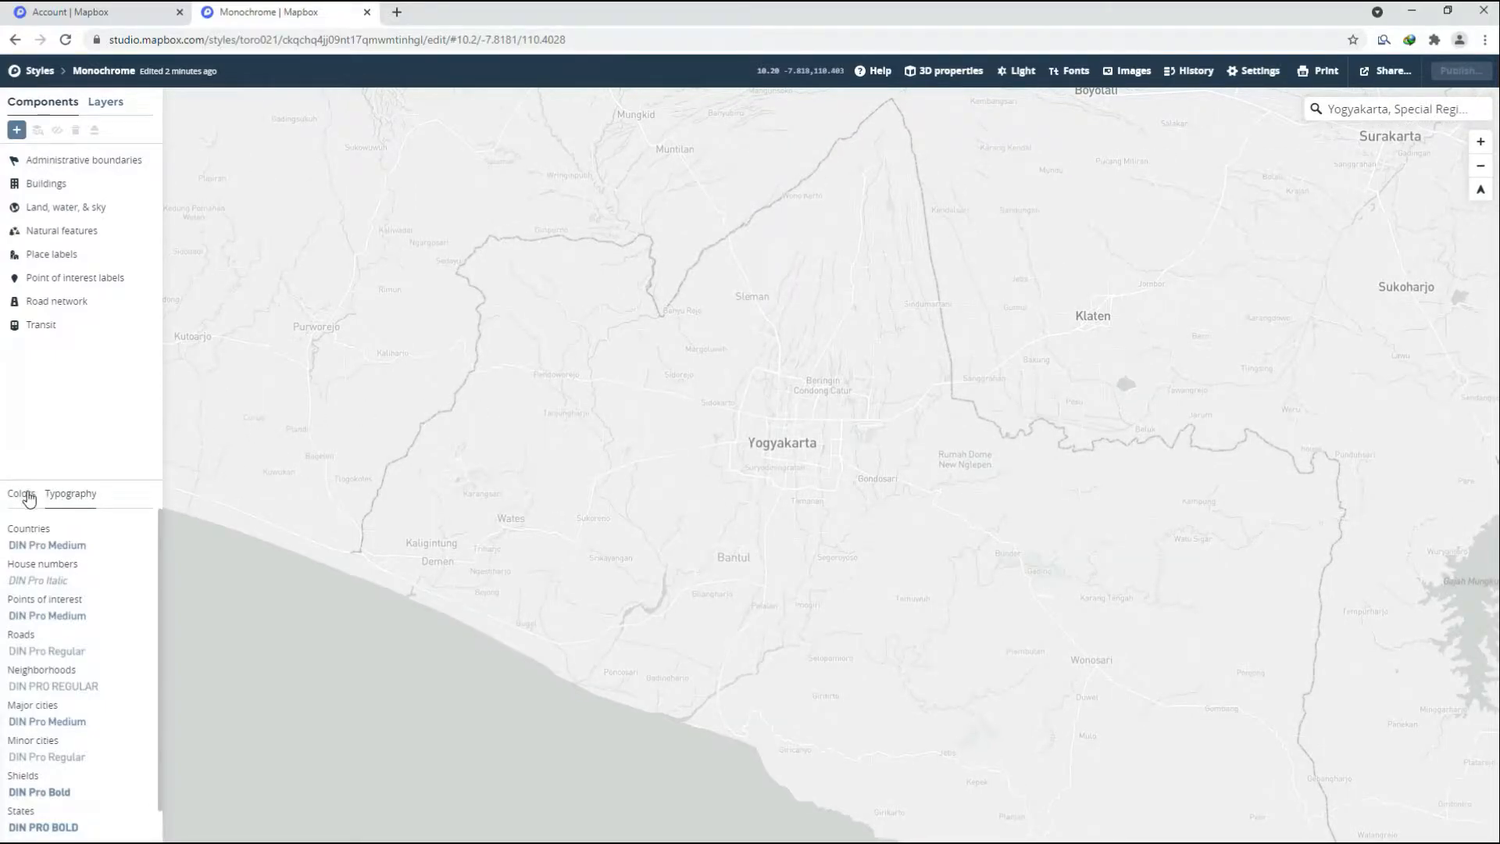
Add the Roads and Water colors to the style's color palette.
left_click(21, 494)
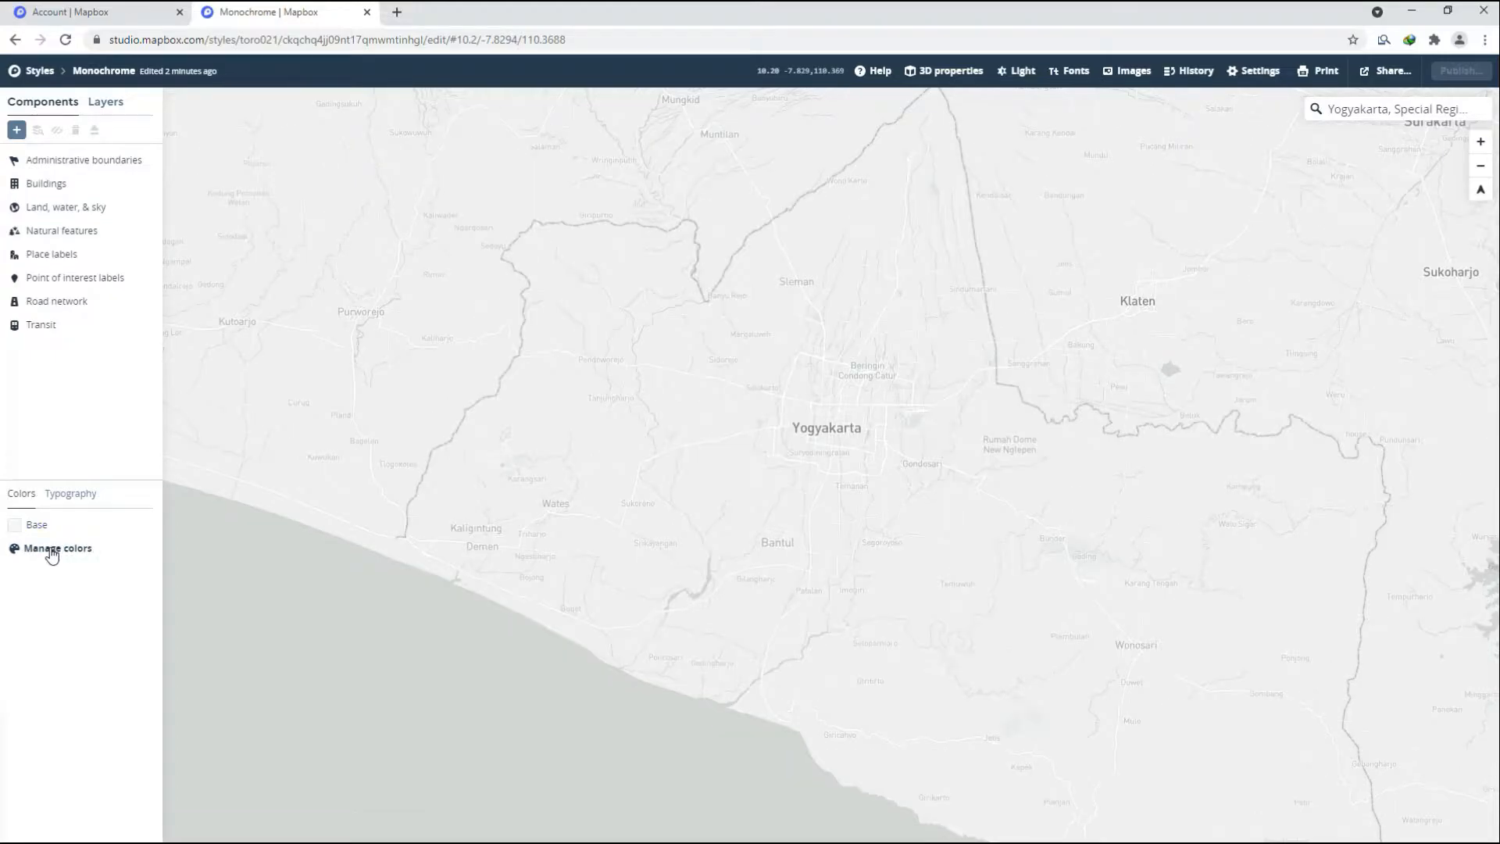
left_click(52, 555)
scroll(262, 497, "down", 5)
scroll(262, 500, "down", 2)
left_click(244, 587)
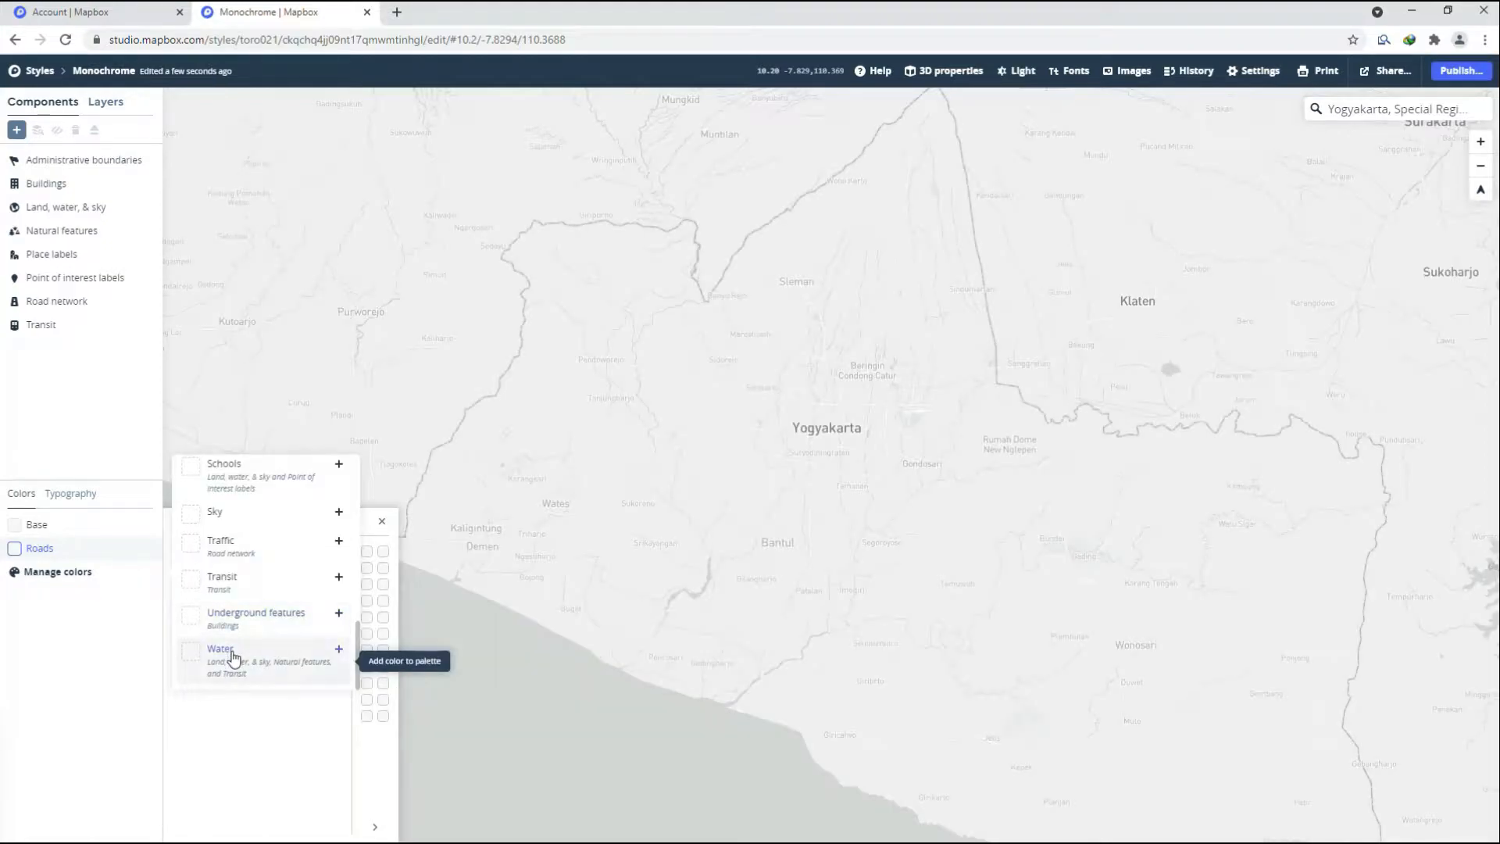
left_click(234, 656)
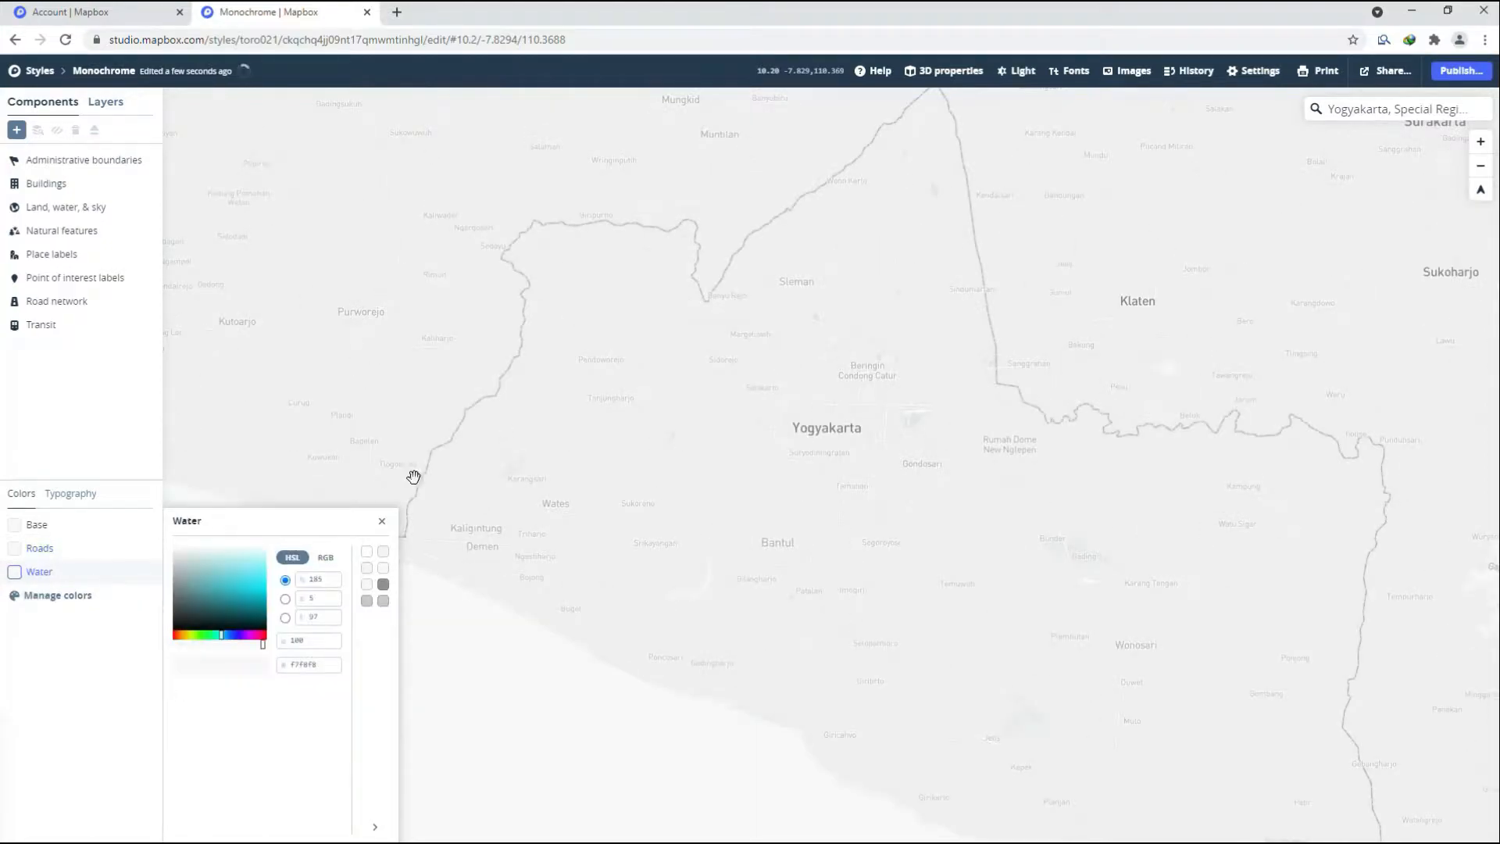
left_click(382, 521)
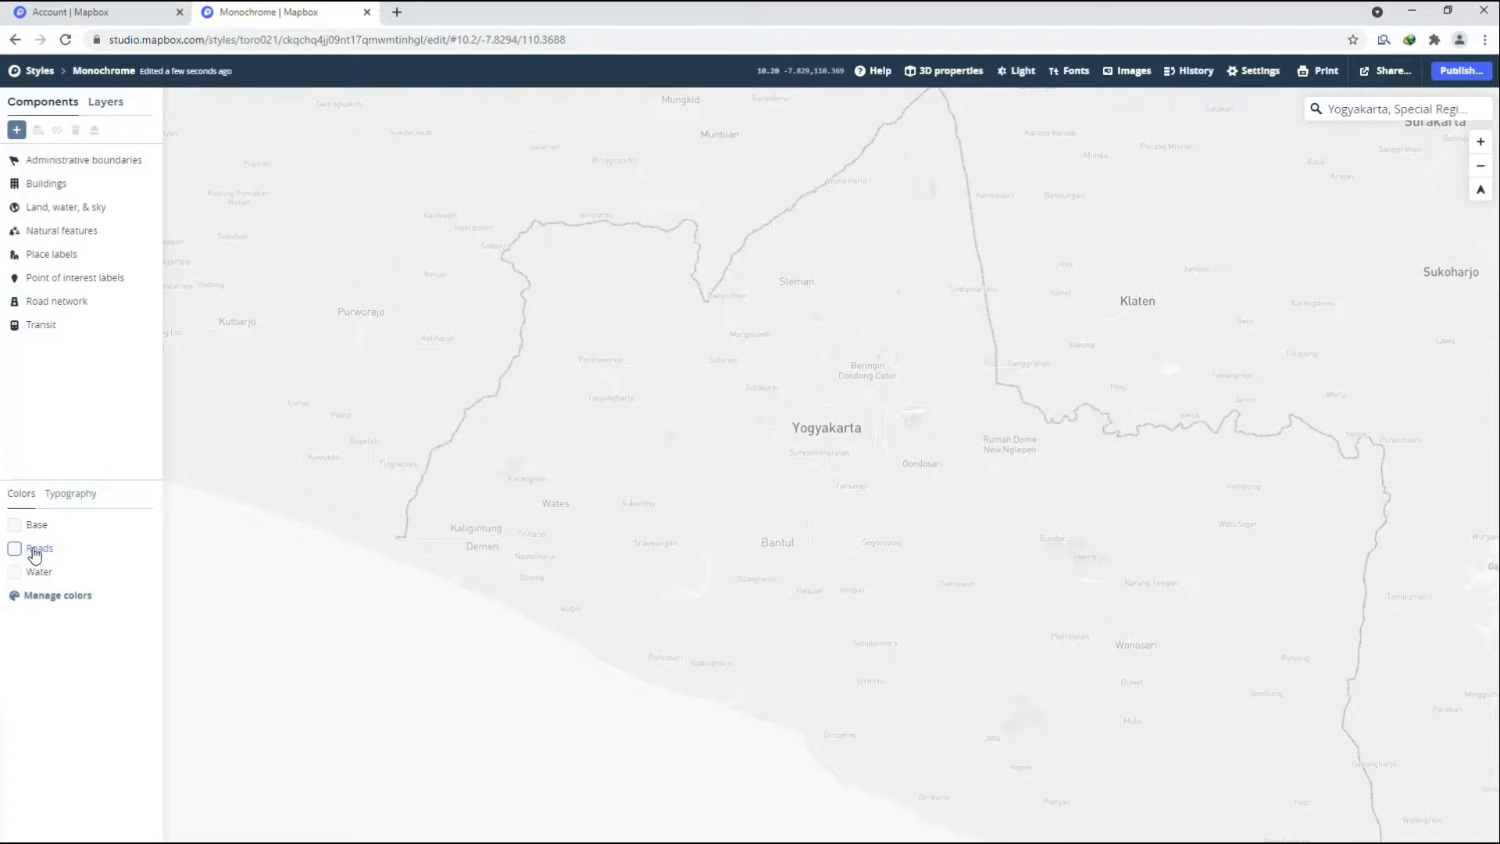
Set the Roads color to near-black #212121.
left_click(35, 552)
left_click(181, 616)
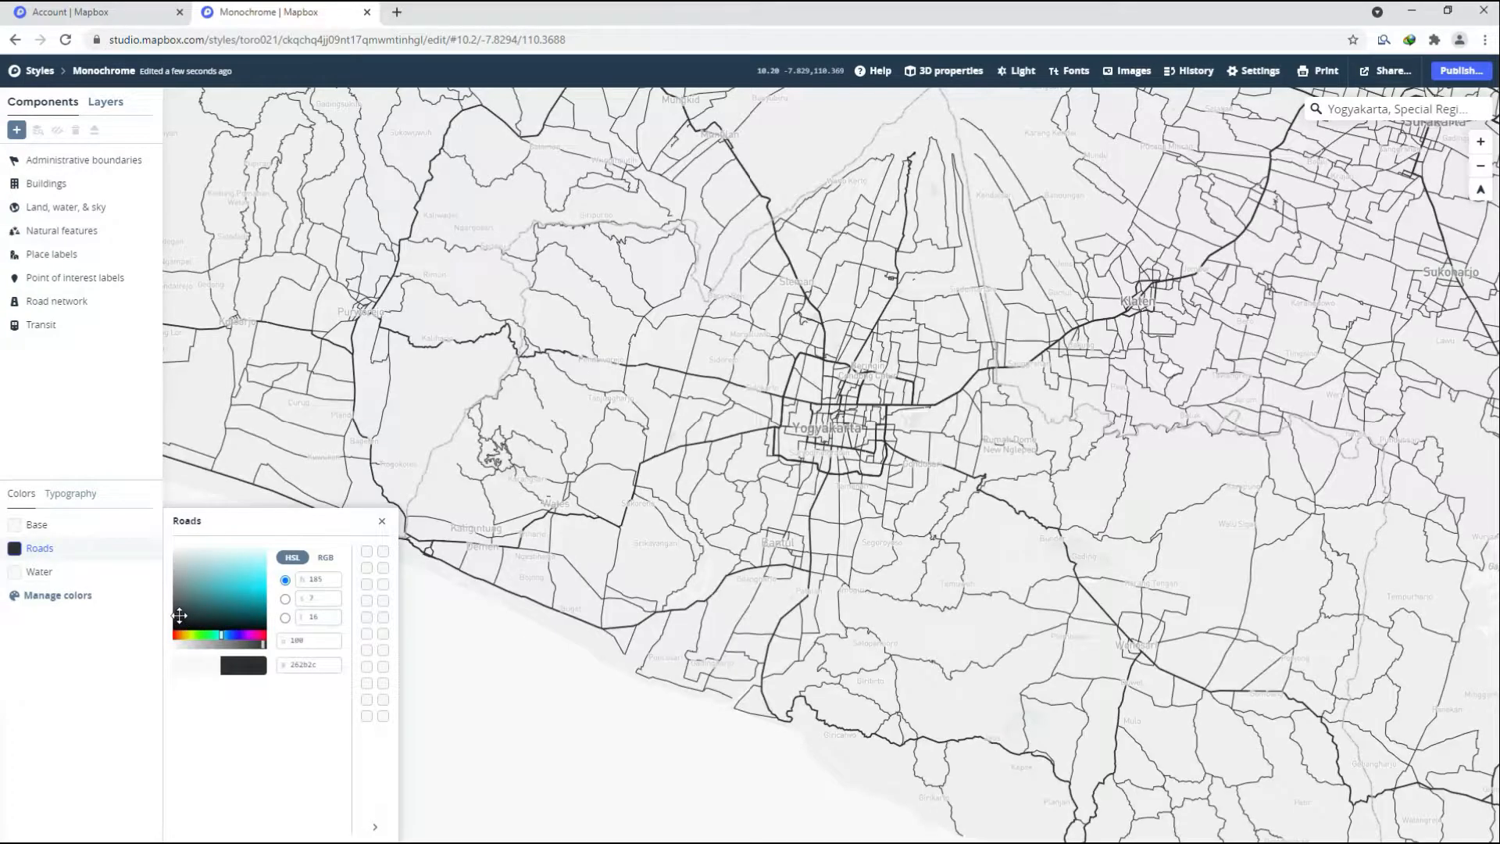
left_click_drag(180, 616, 172, 618)
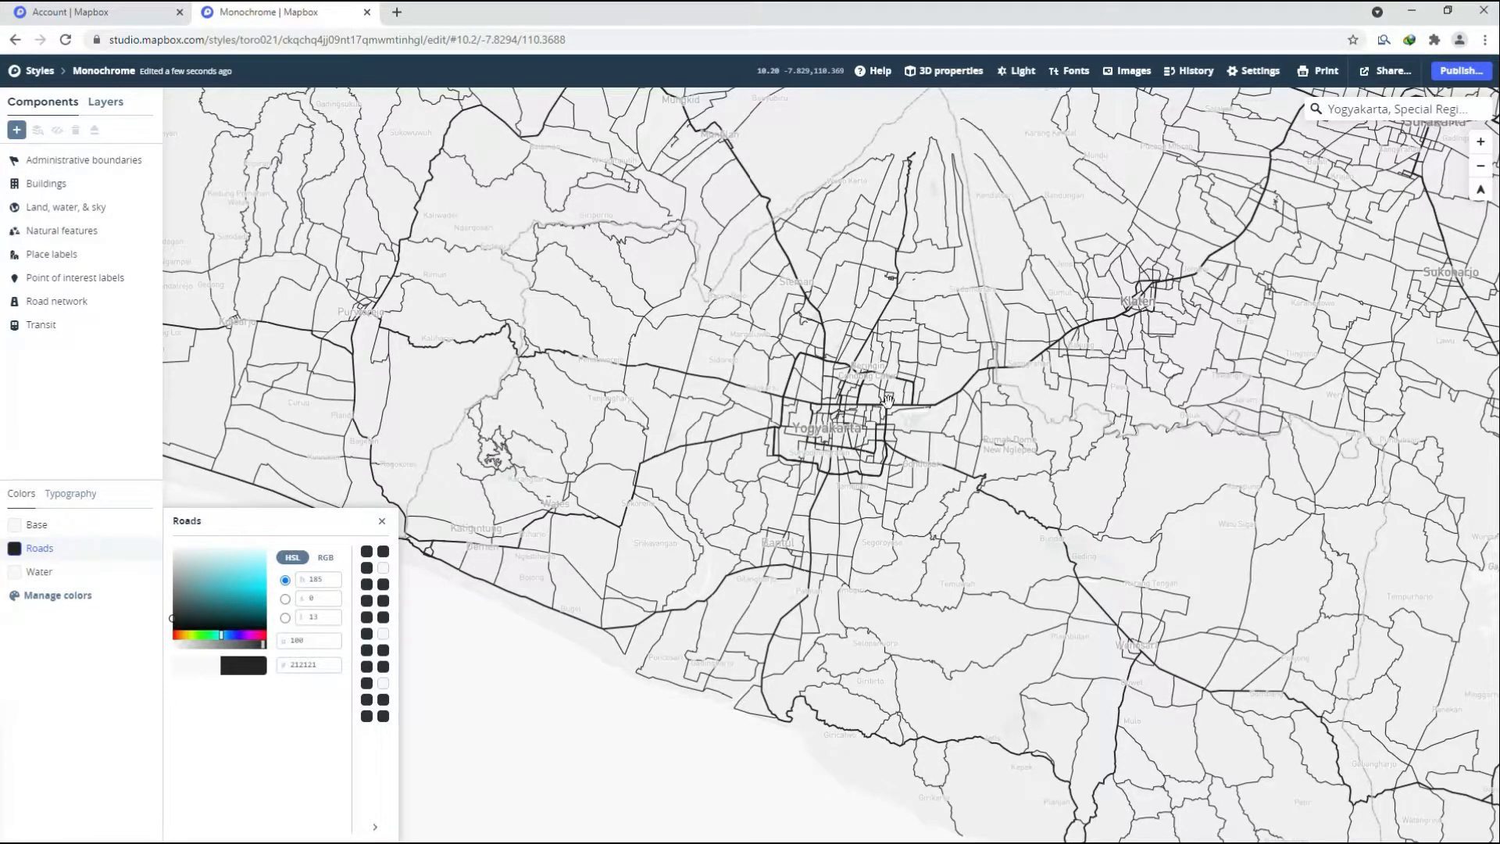
left_click_drag(783, 350, 727, 380)
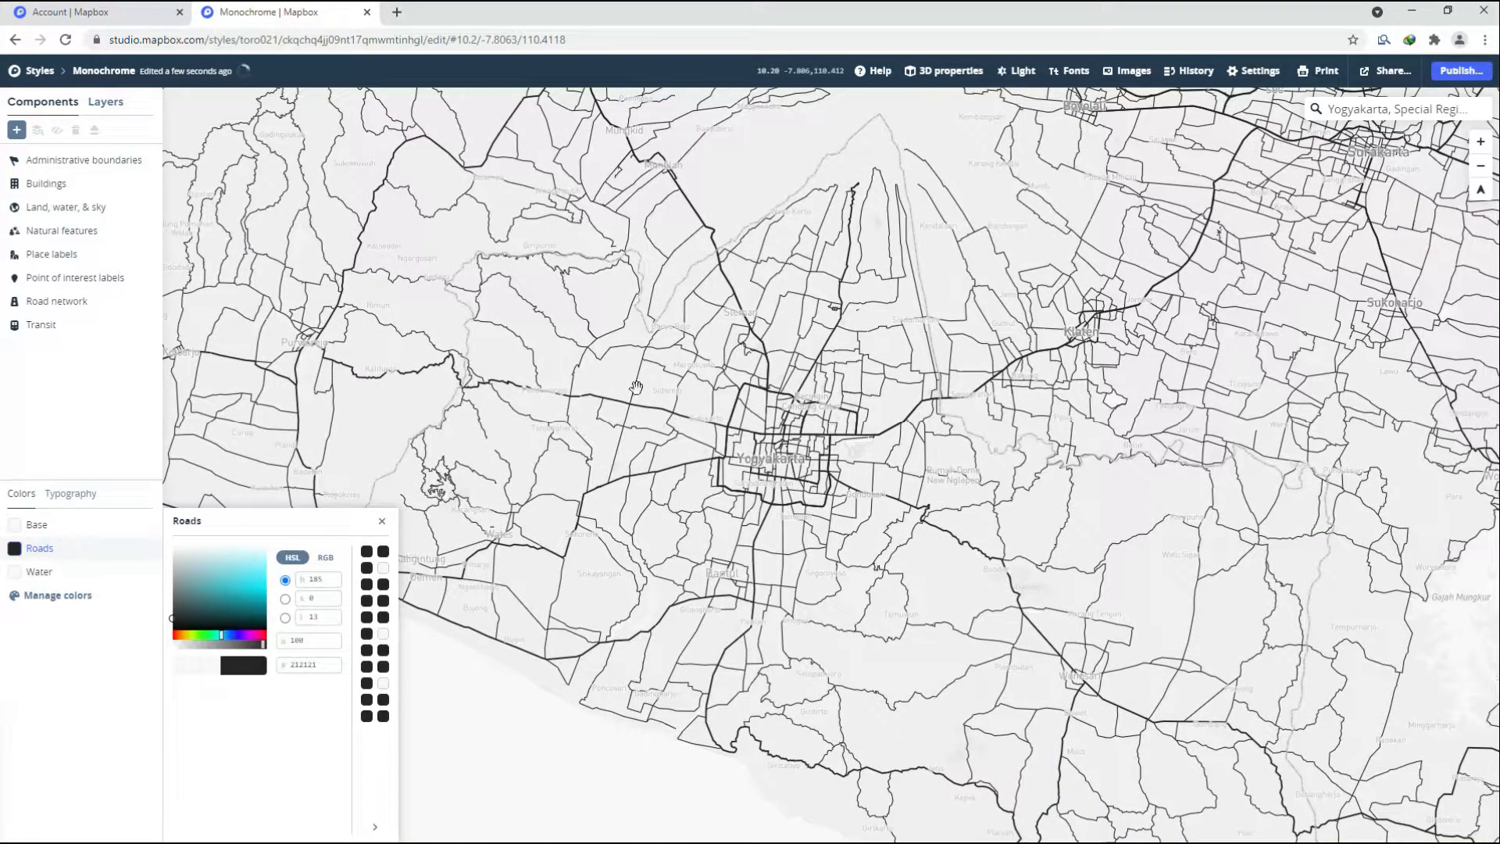
Set the Water color to near-black #1e1f1f and close its color settings.
left_click(39, 573)
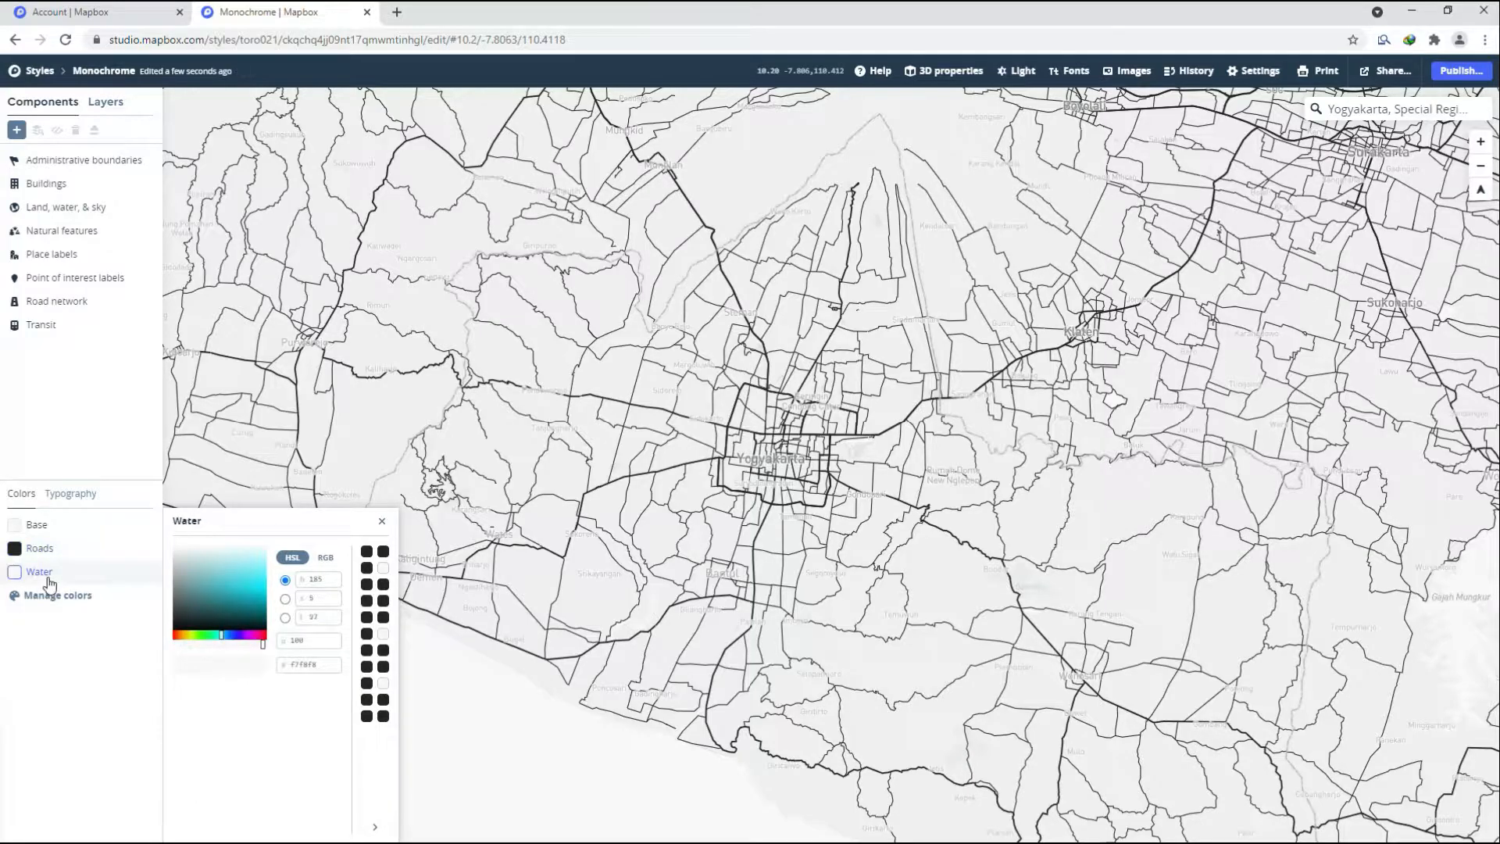
left_click(175, 623)
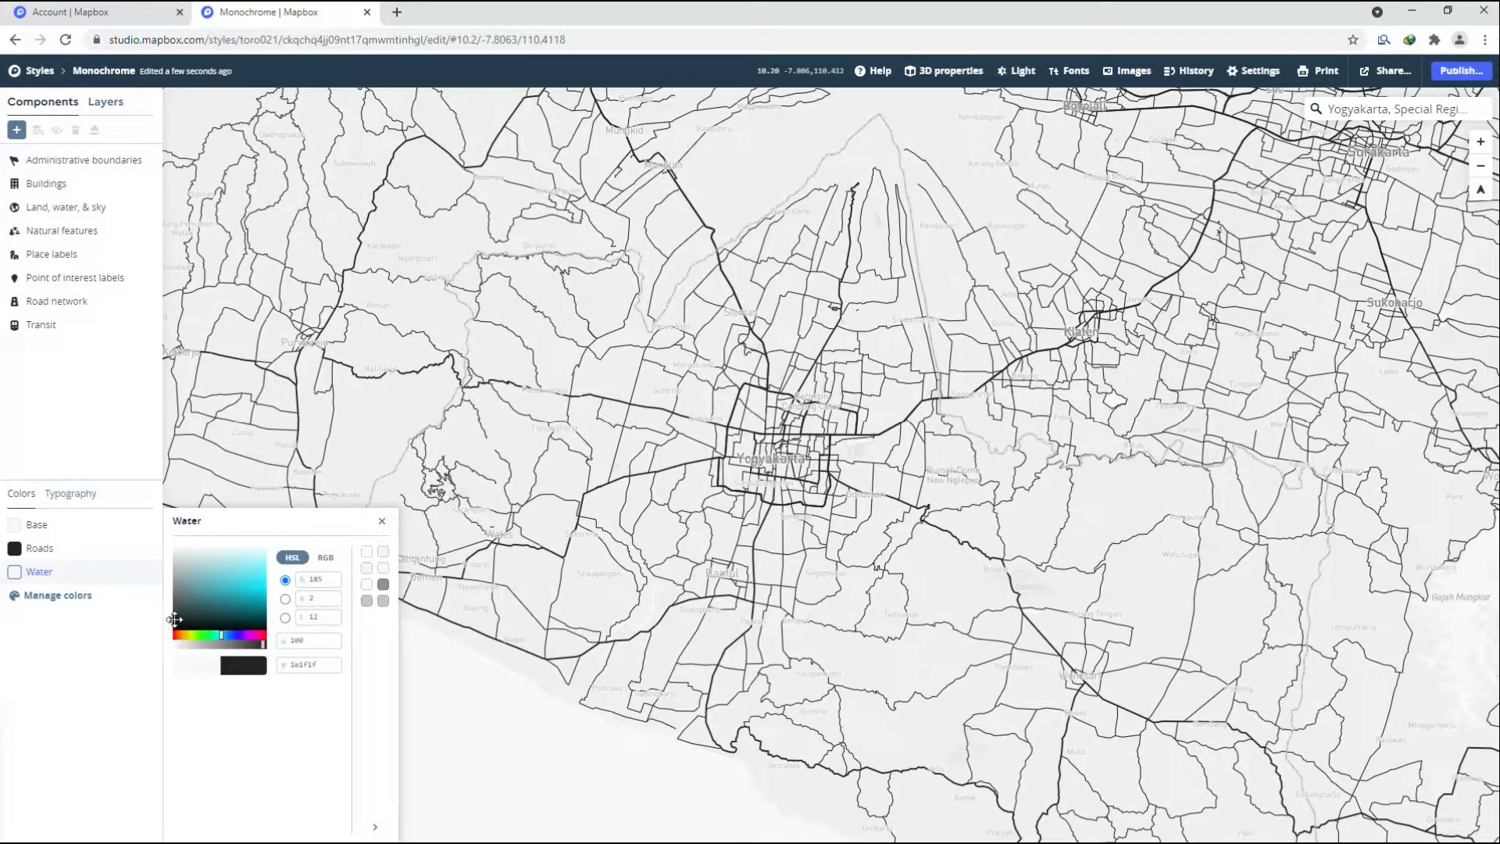
scroll(740, 498, "up", 3)
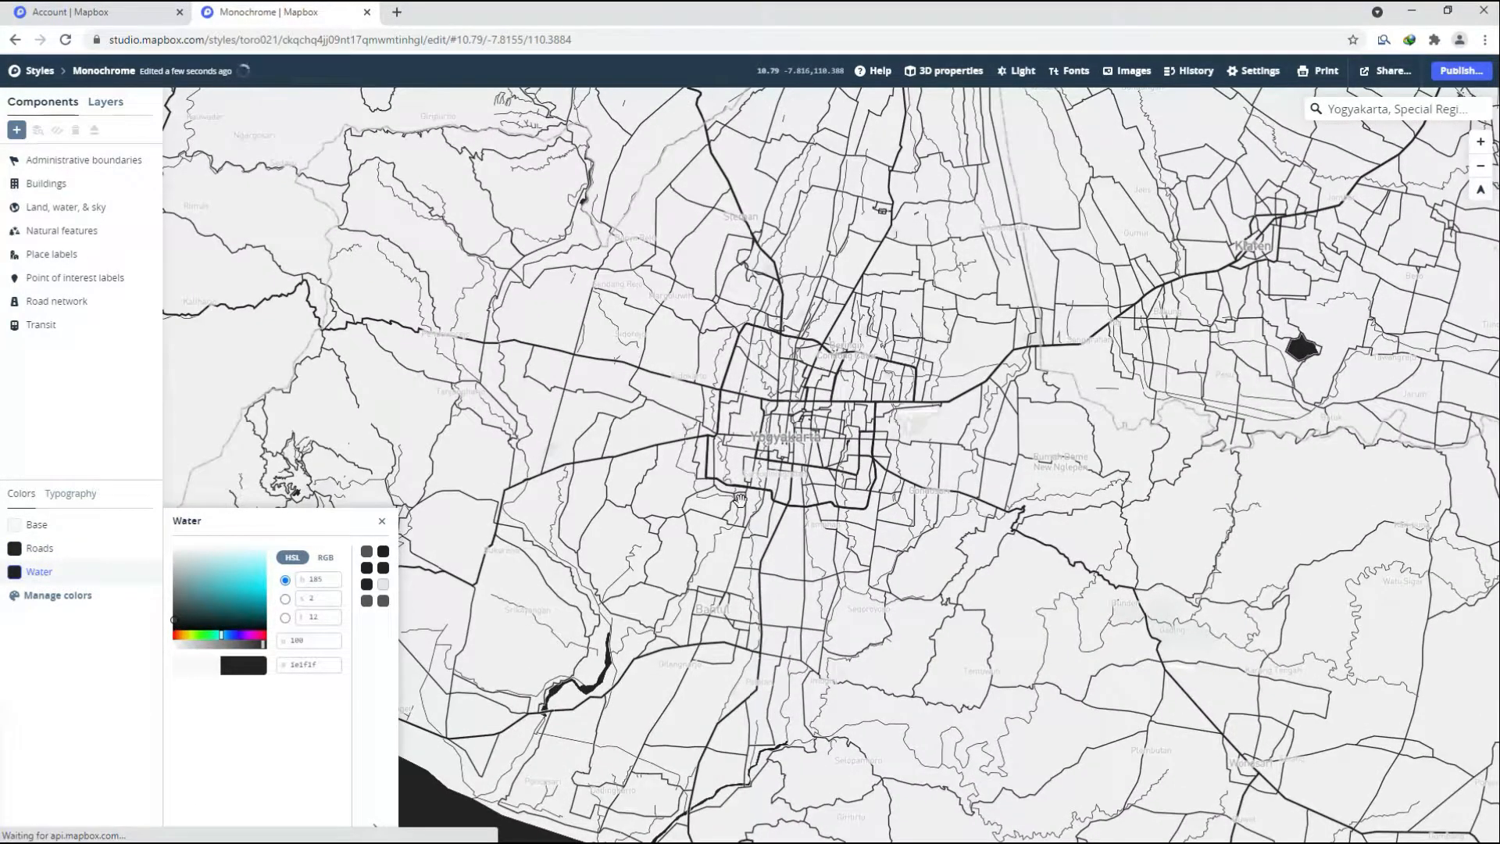
left_click(382, 524)
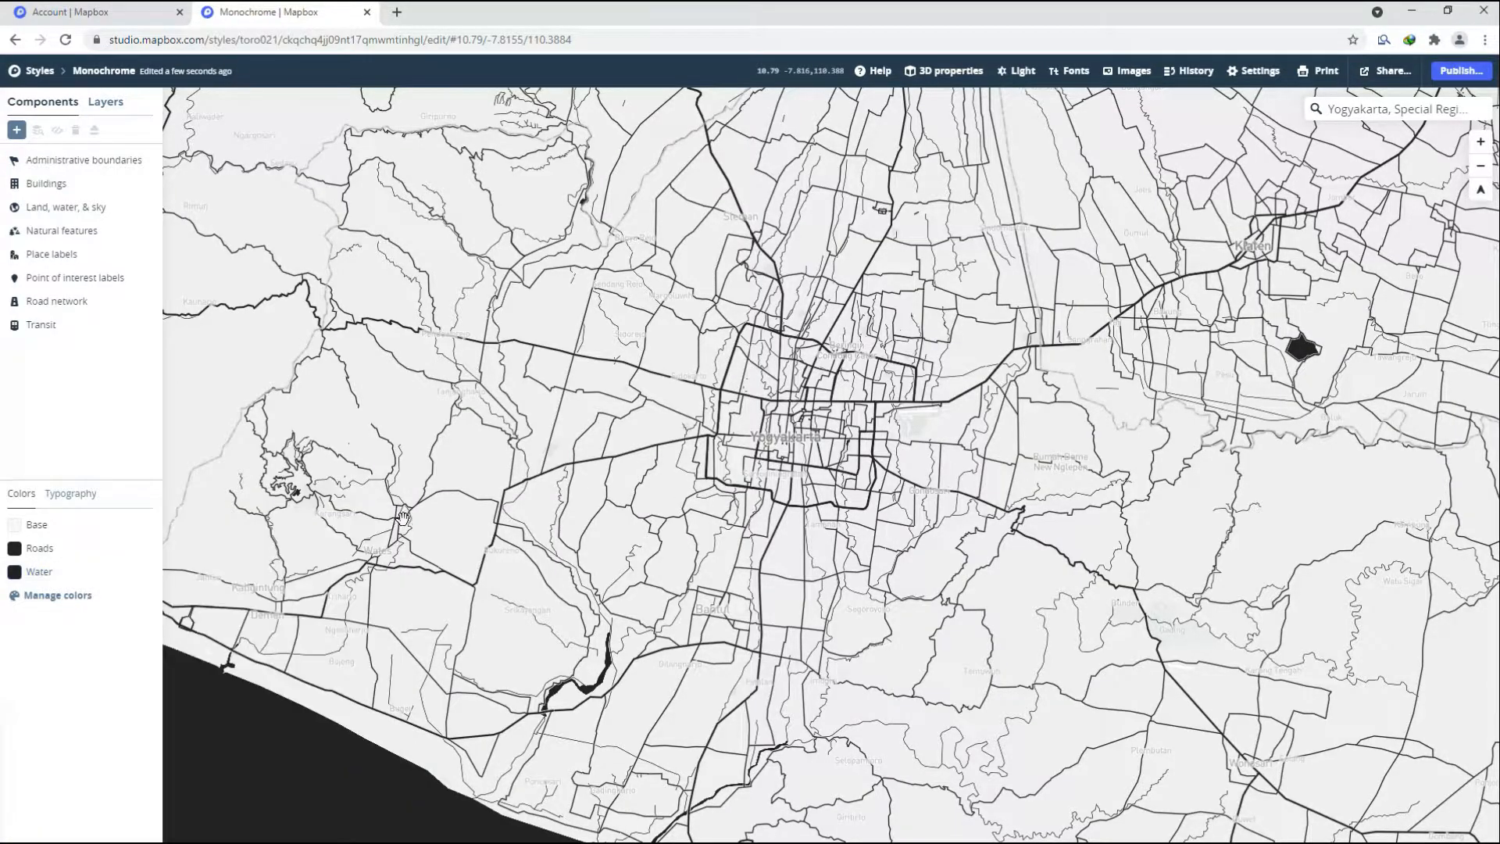
Zoom in on Yogyakarta's city centre to examine the recolored street network.
left_click_drag(810, 439, 822, 481)
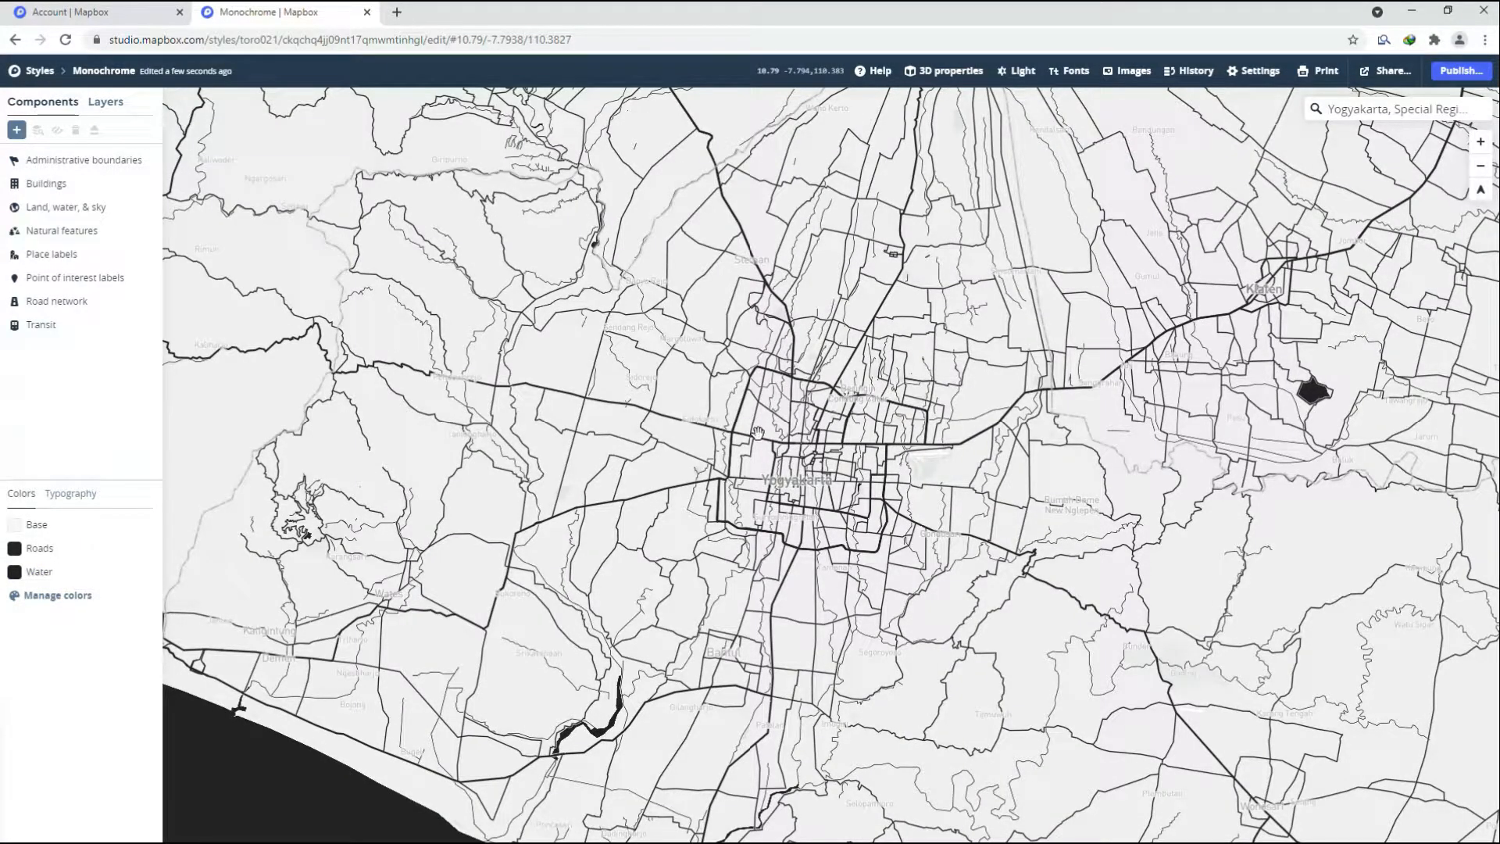
scroll(778, 468, "up", 4)
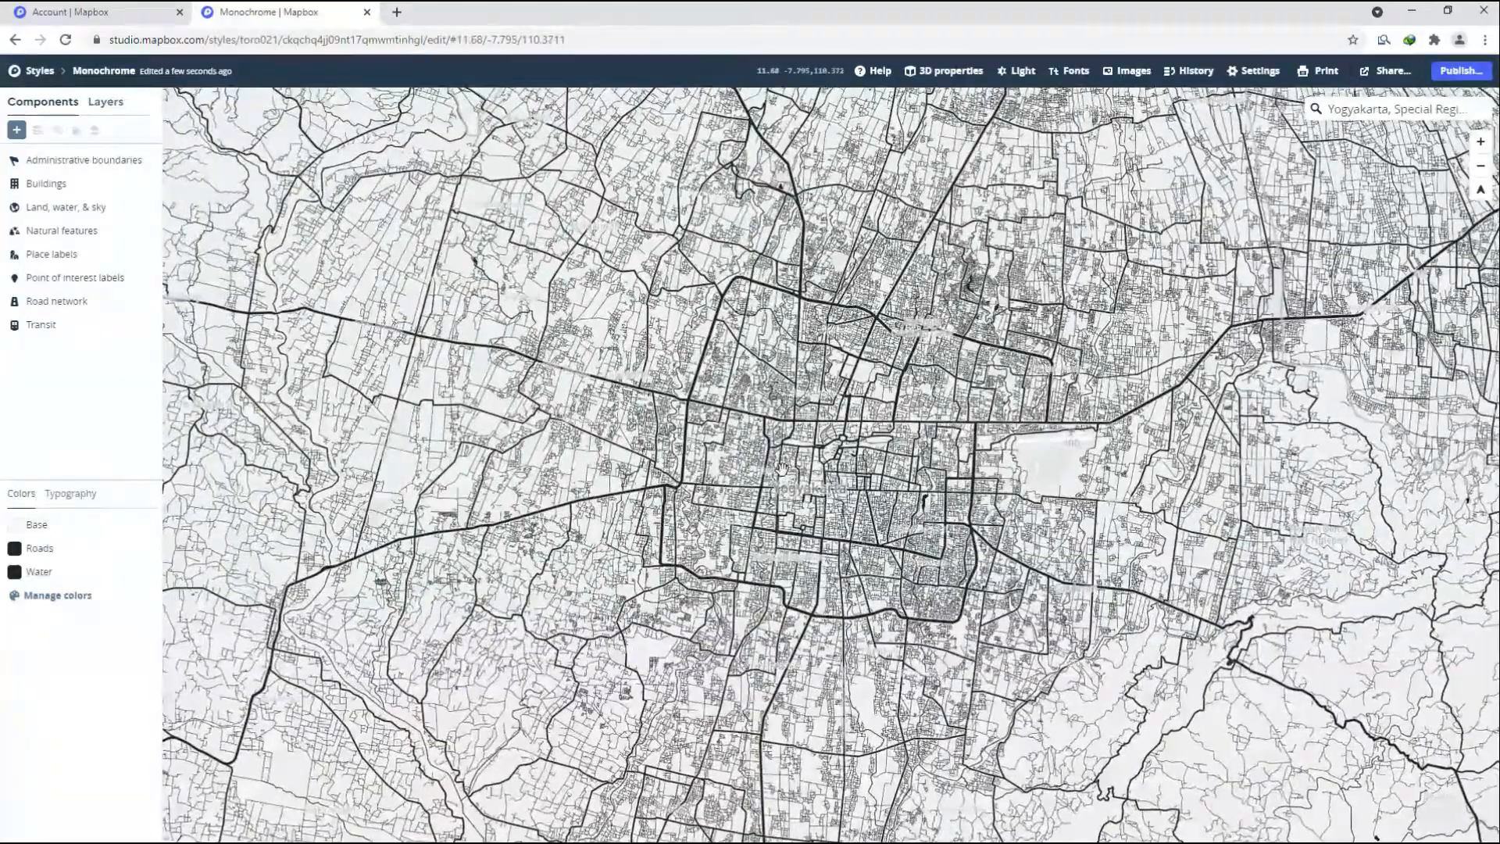
scroll(834, 454, "up", 2)
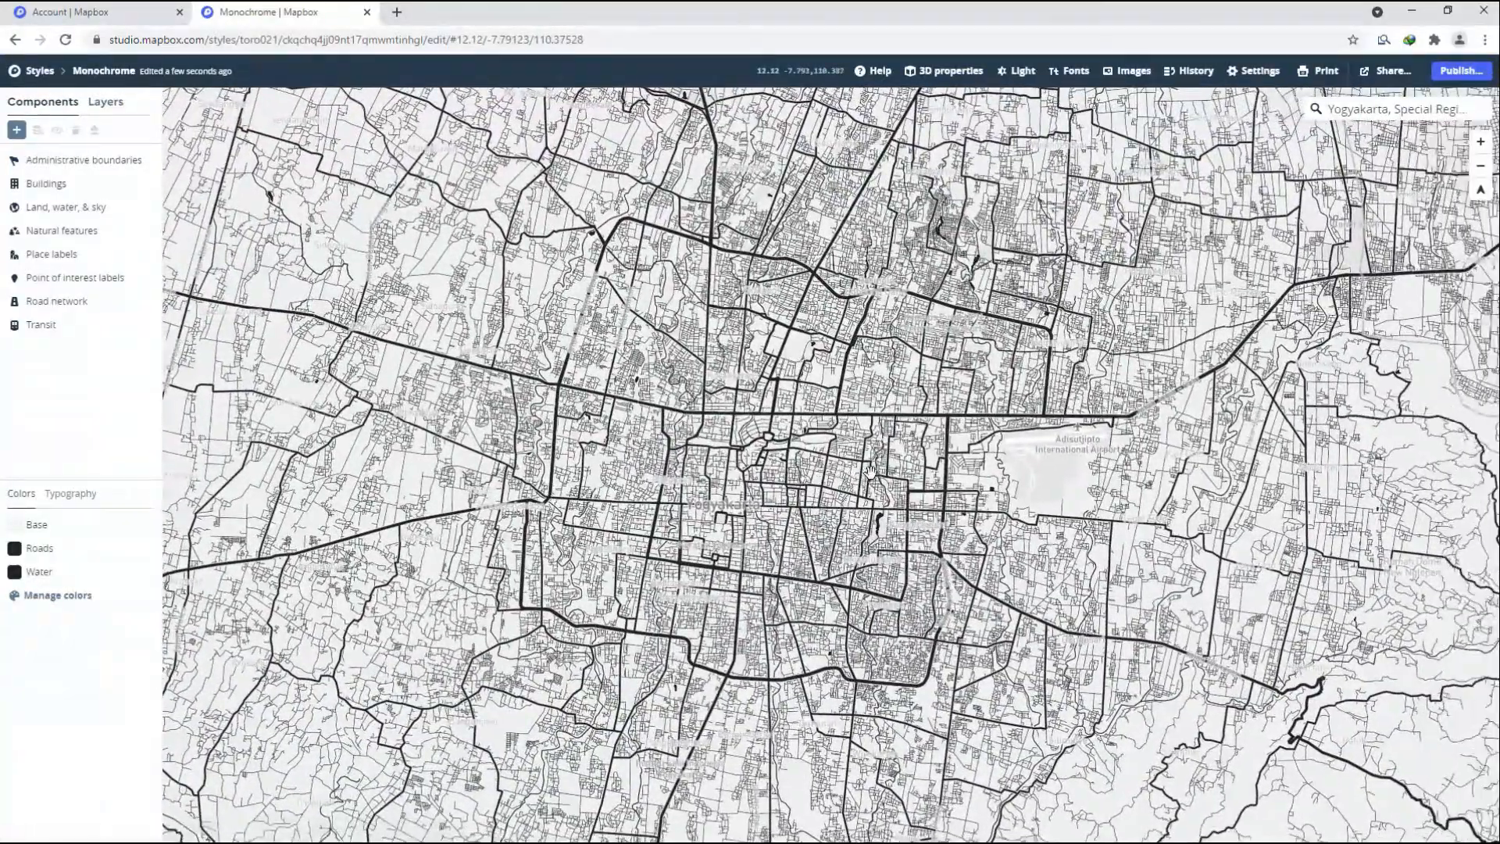
scroll(835, 412, "up", 5)
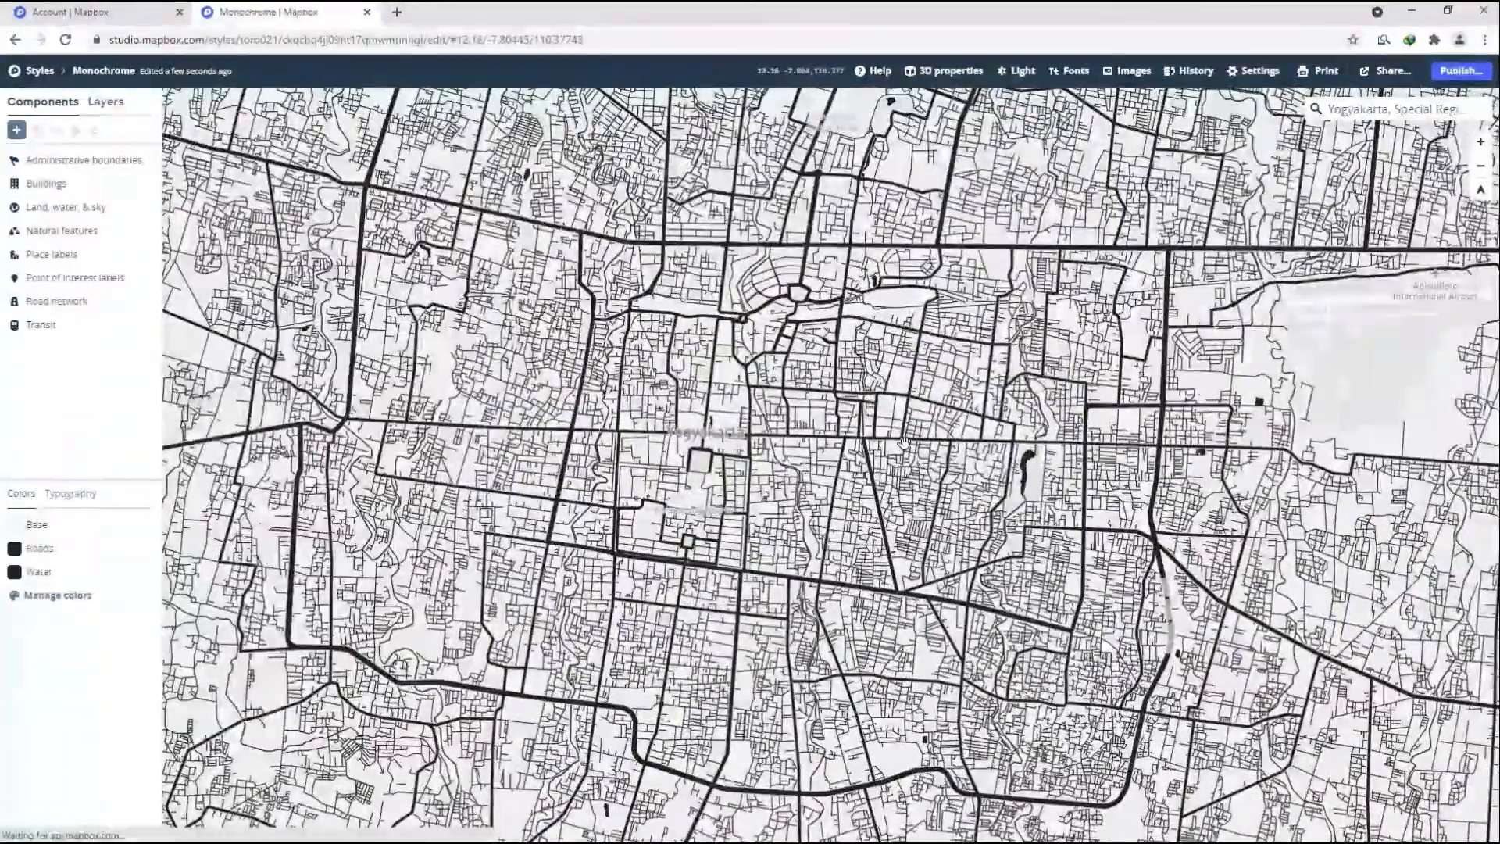
Turn off airport labels in the Transit component and close its settings.
scroll(822, 422, "down", 3)
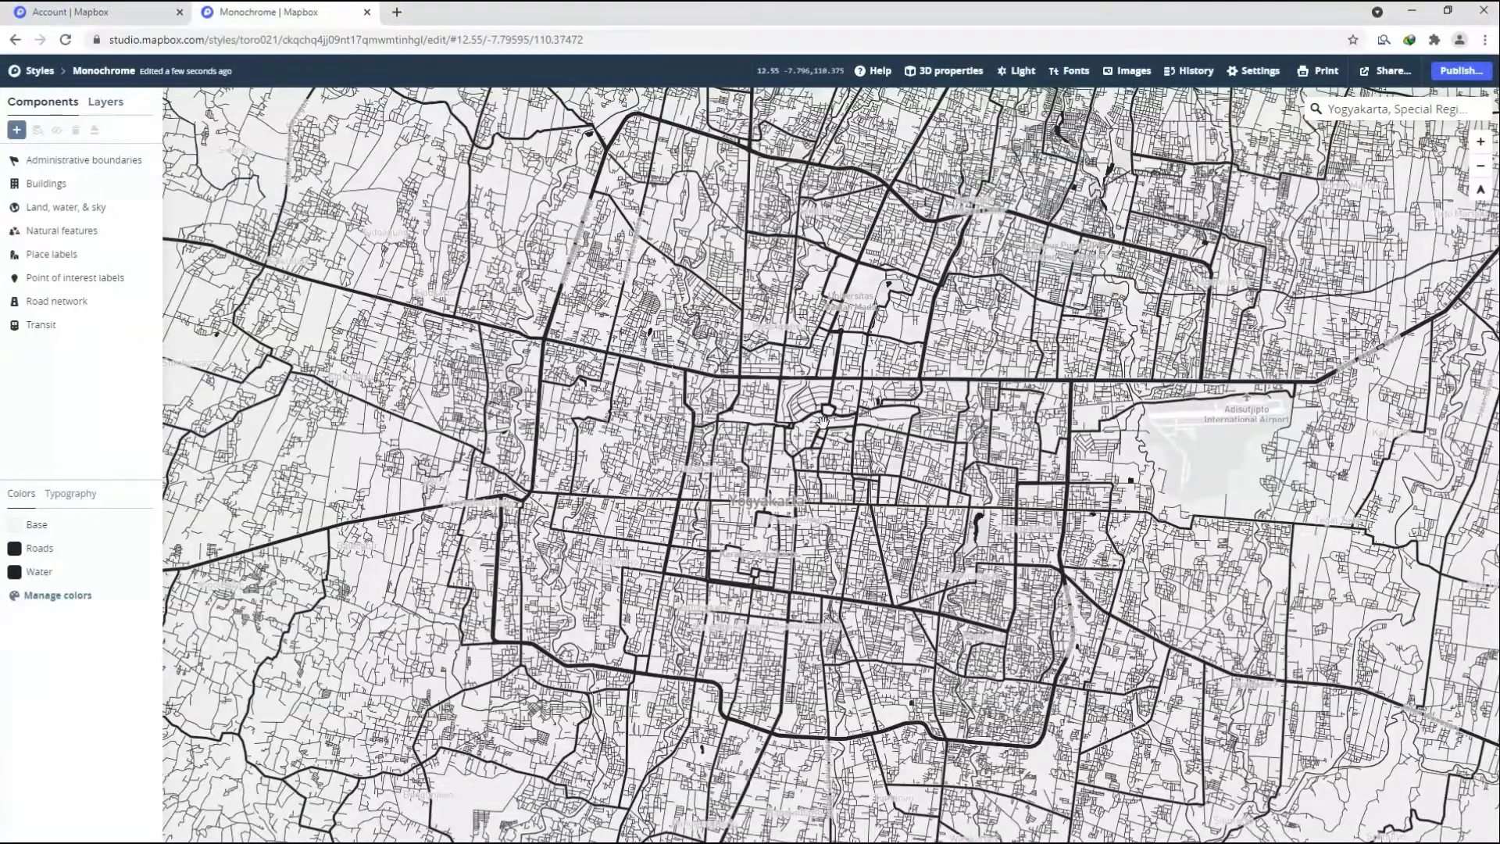
scroll(823, 420, "down", 3)
scroll(636, 416, "up", 2)
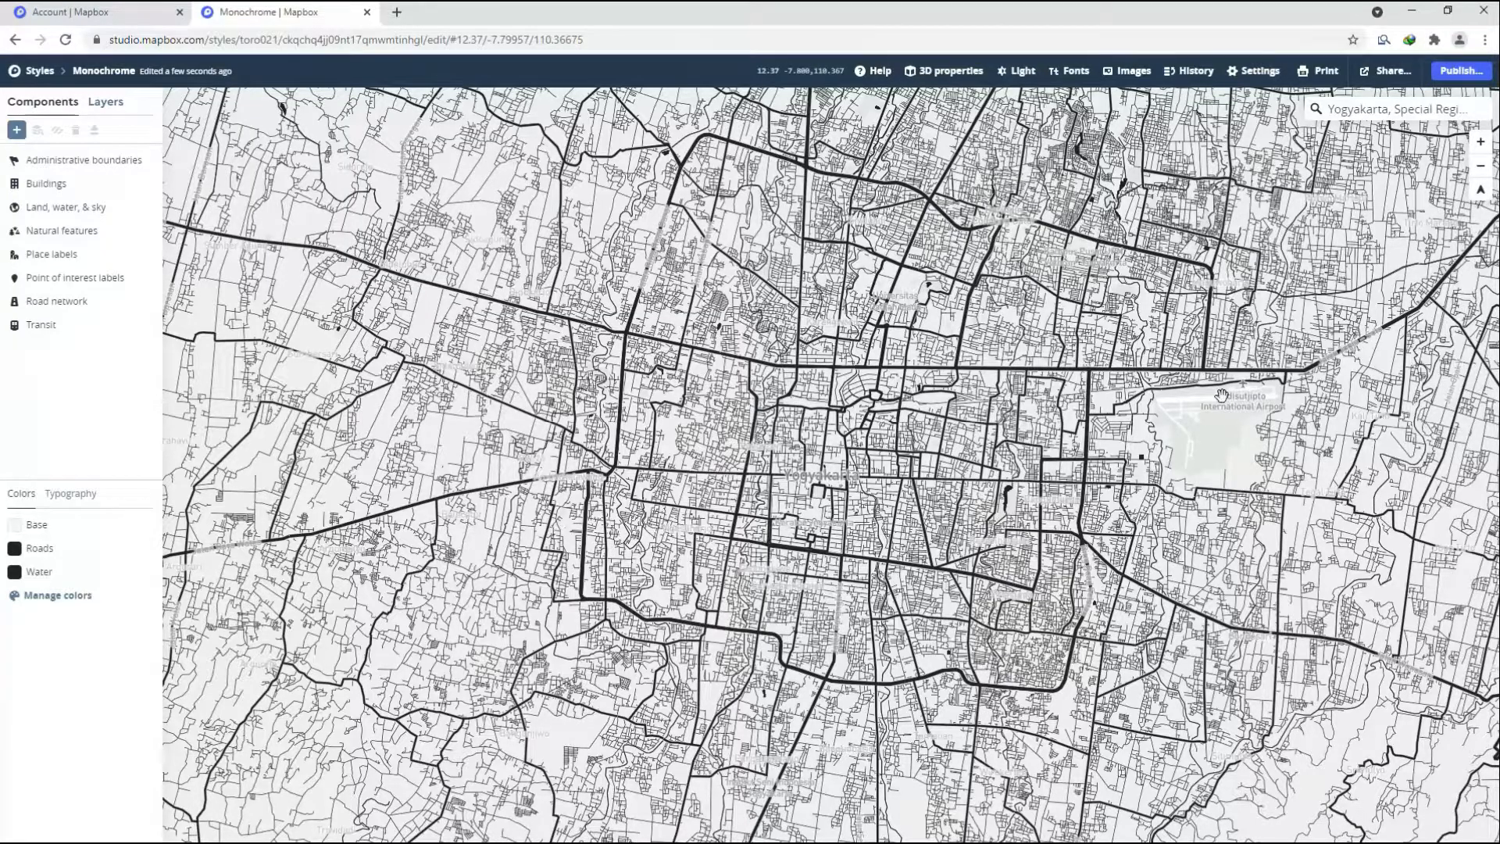
left_click(38, 327)
scroll(234, 328, "down", 3)
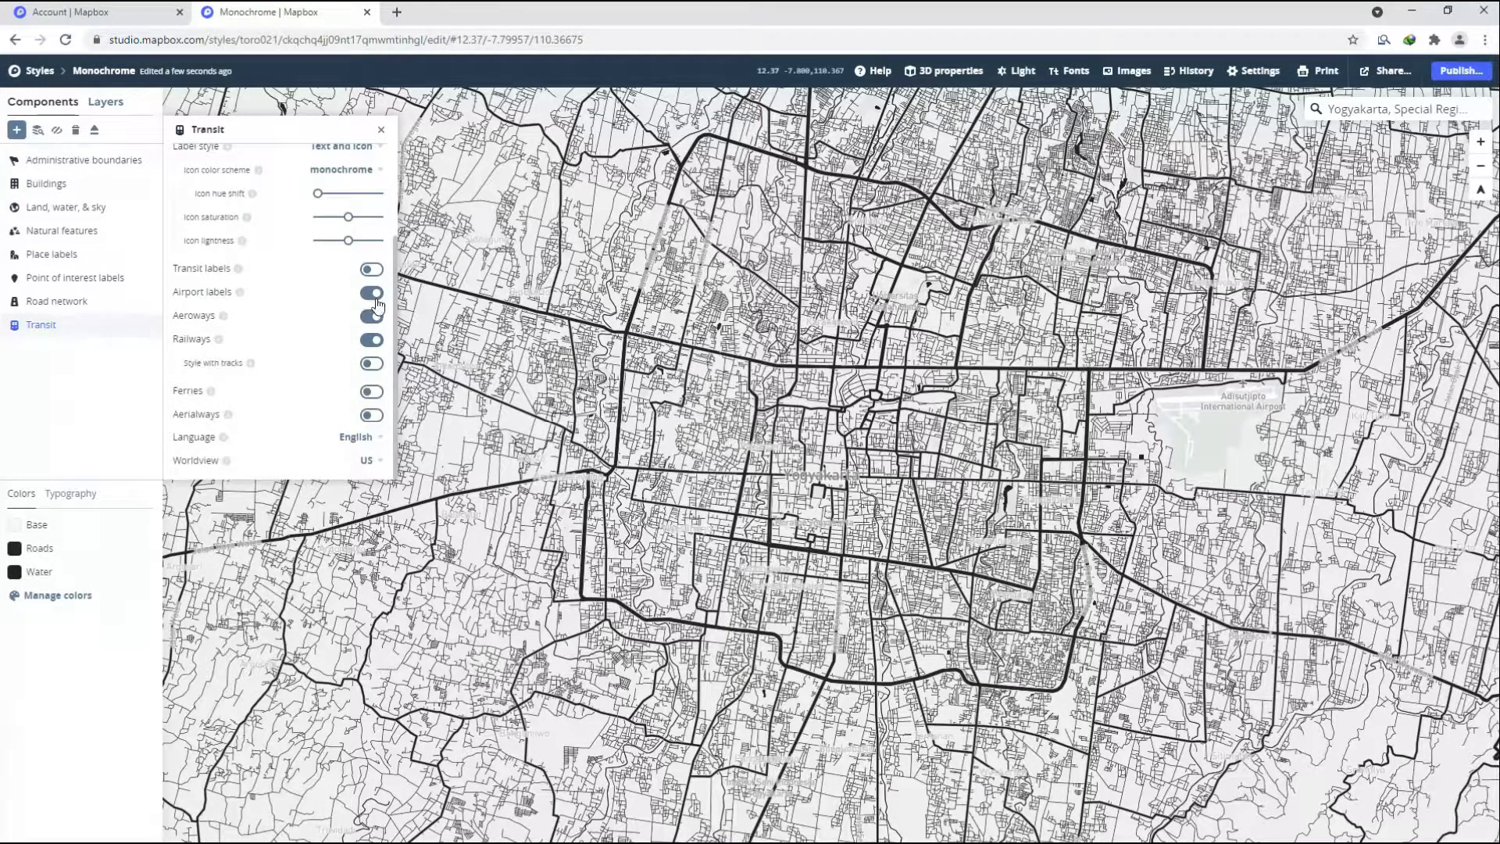
left_click(373, 293)
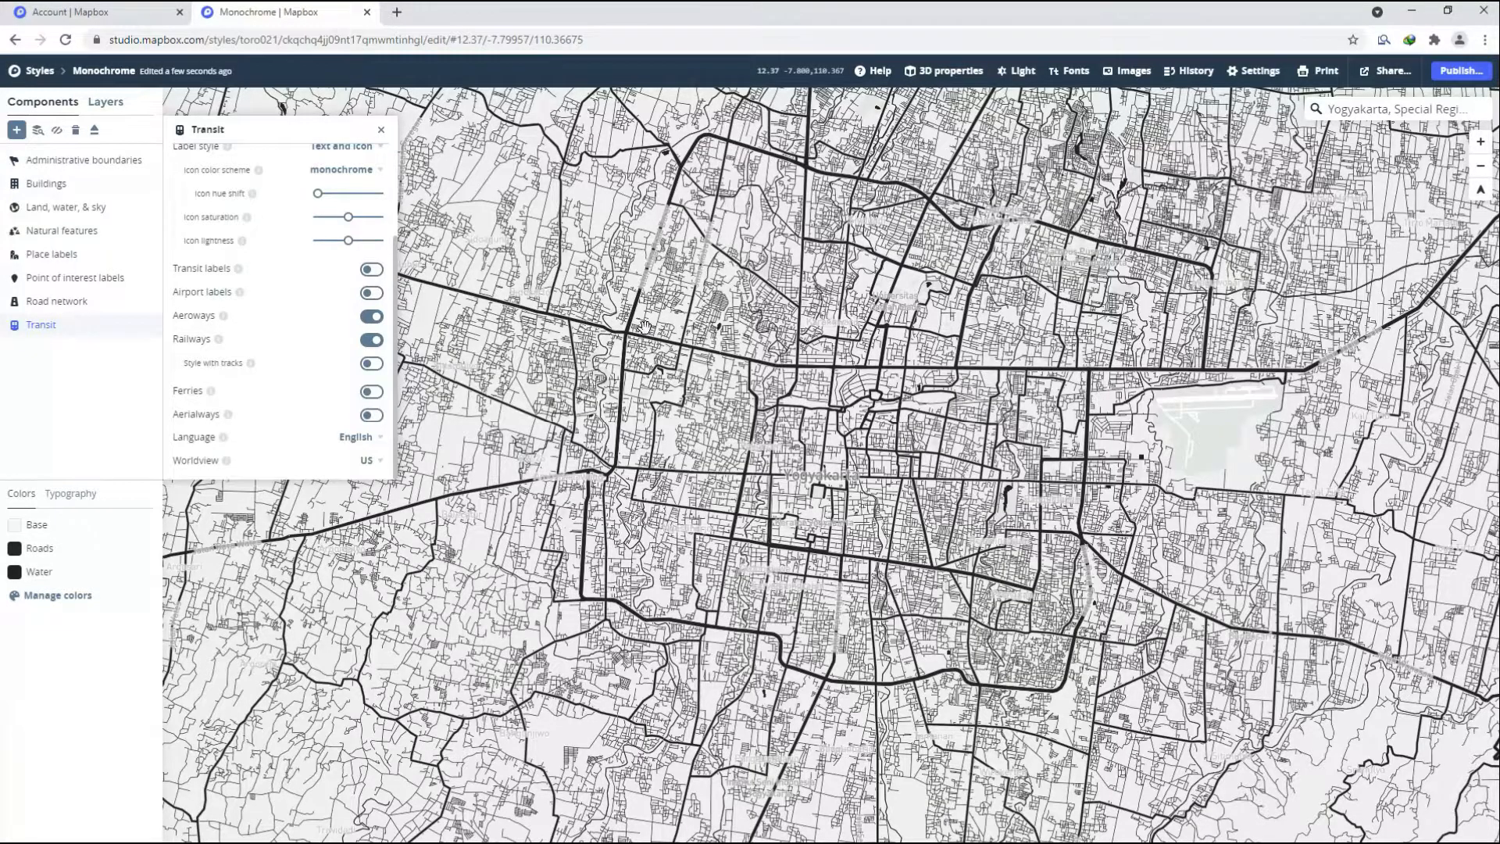
scroll(557, 320, "down", 1)
scroll(656, 407, "down", 2)
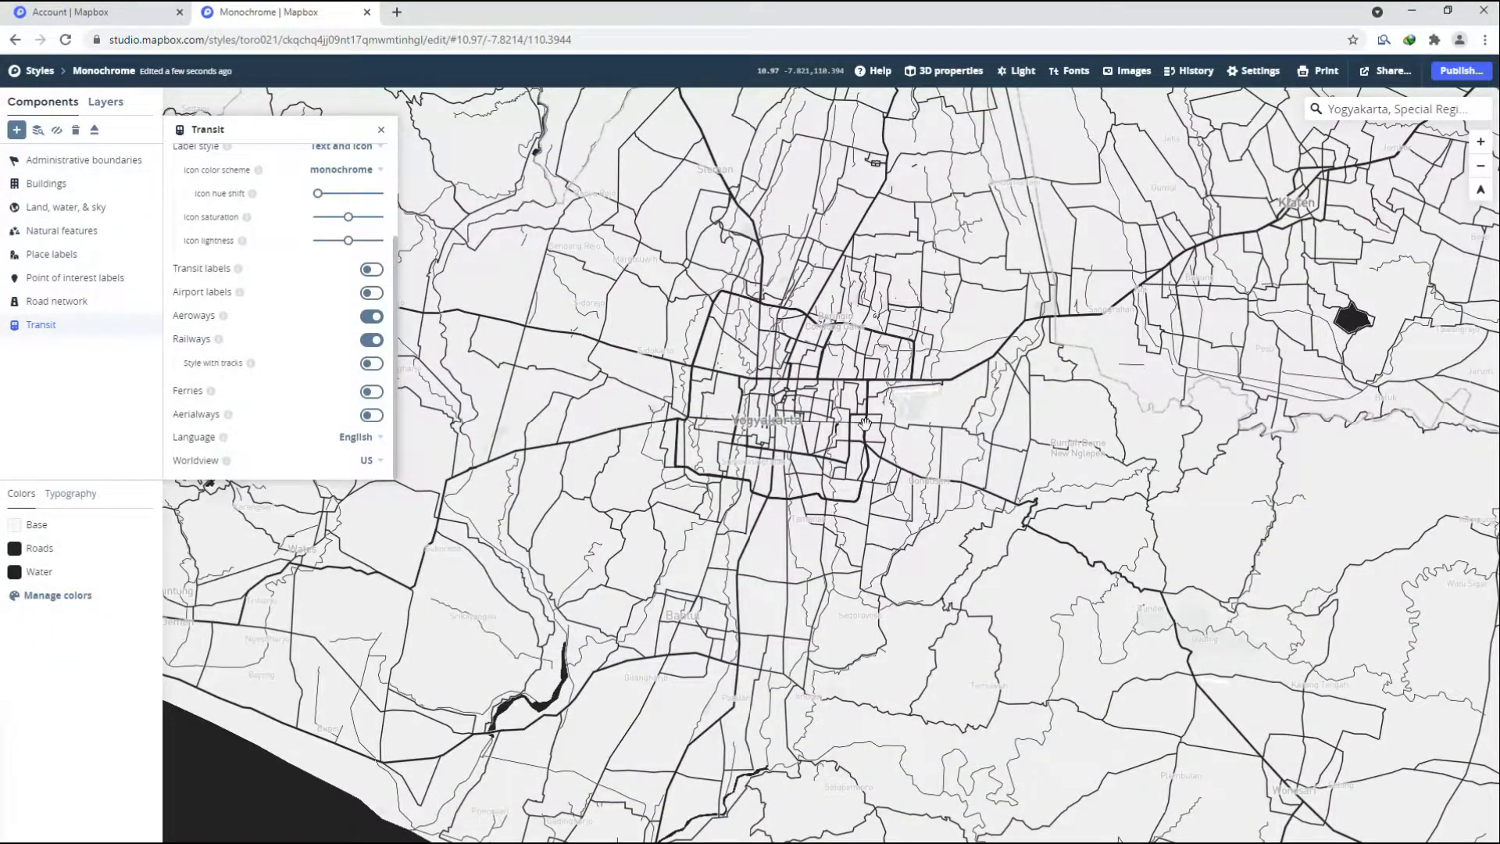
scroll(840, 390, "up", 2)
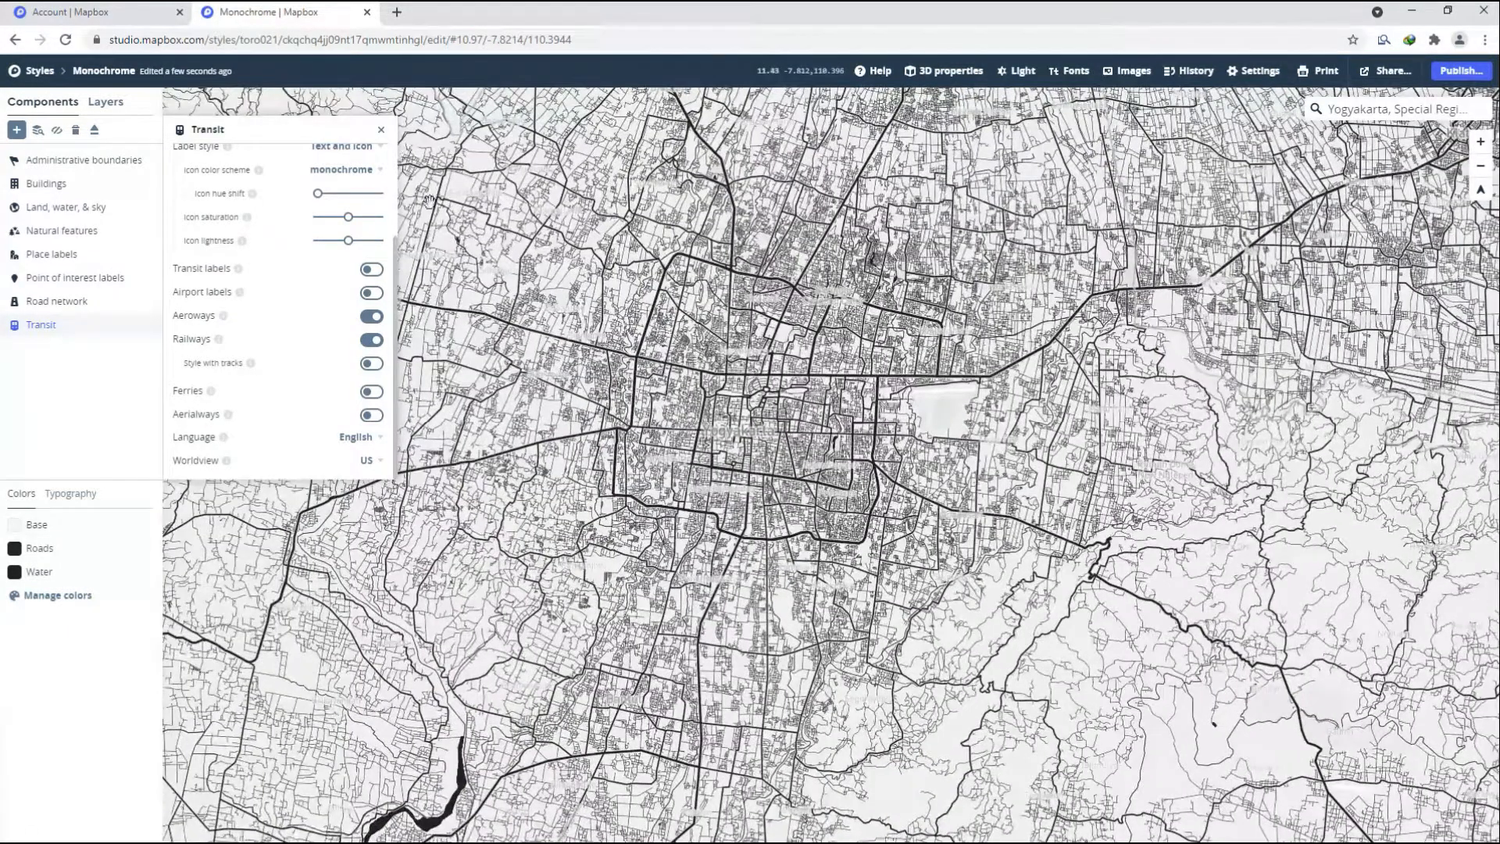
left_click(381, 130)
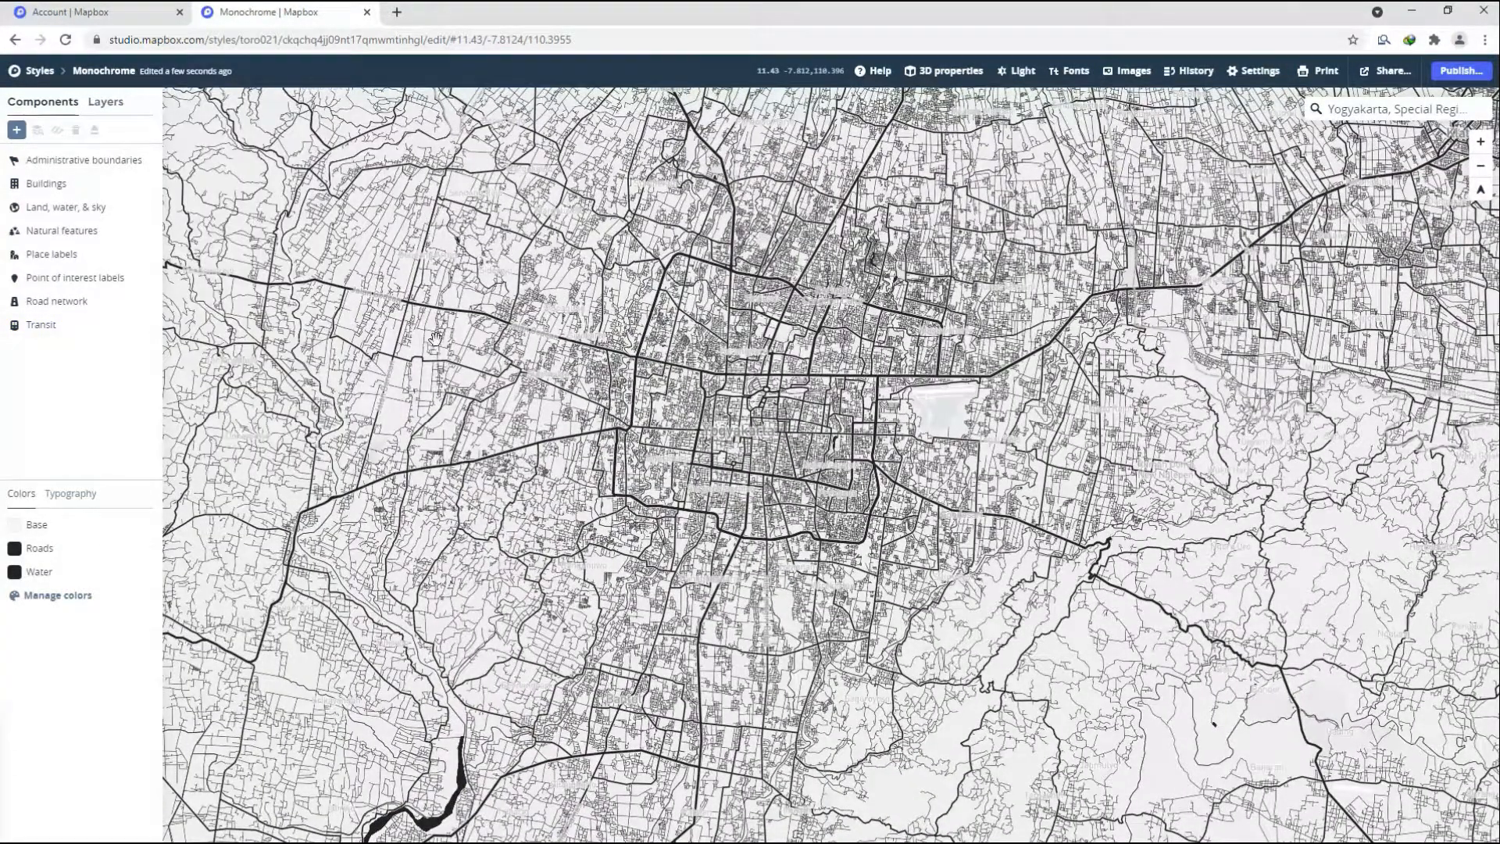
Turn off the country, state/province, settlement and settlement subdivision labels in the Place labels component.
left_click(39, 254)
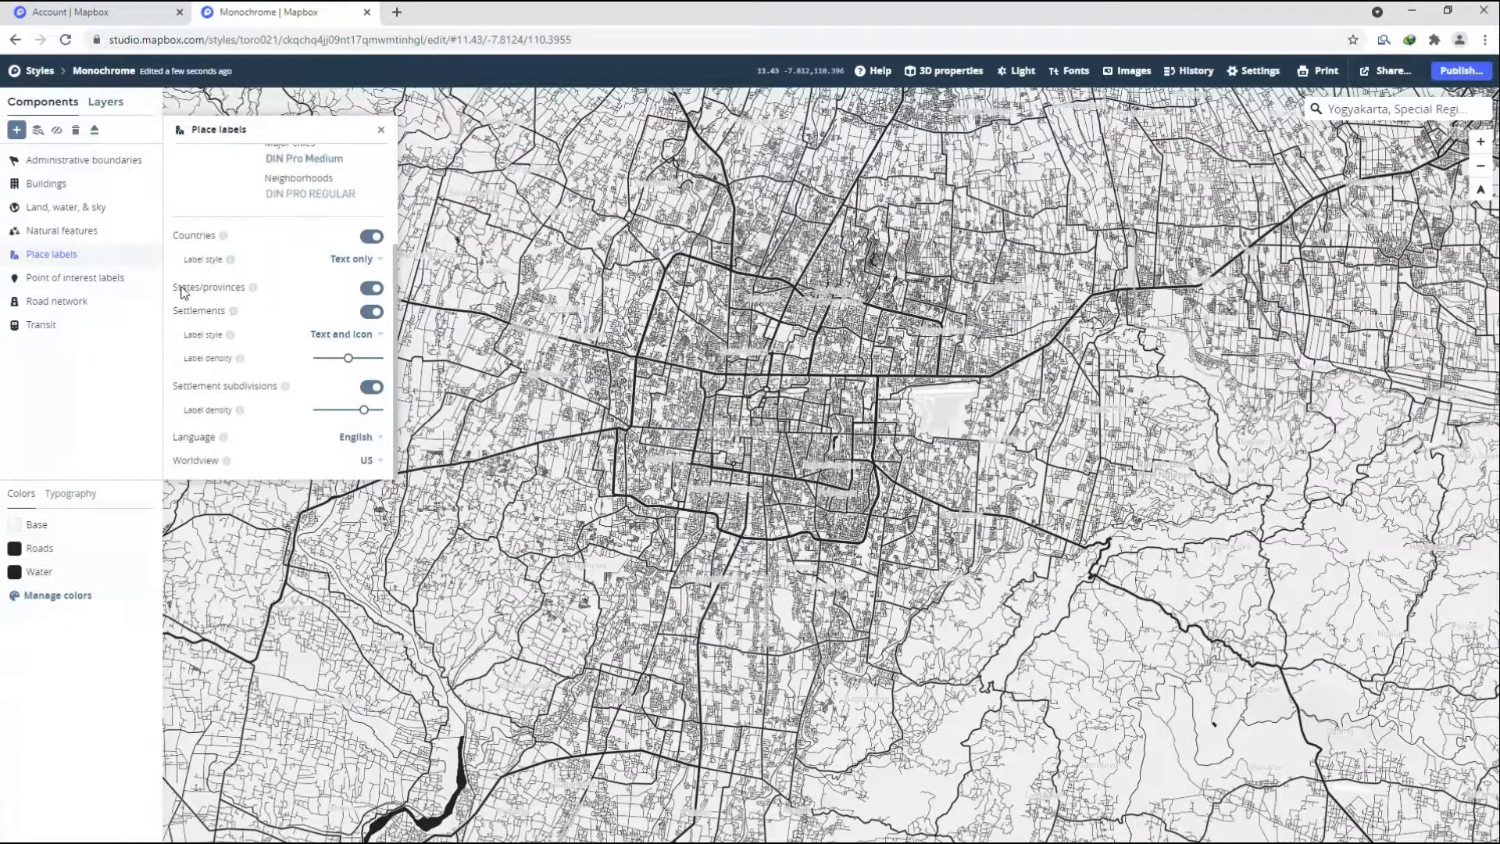
left_click(372, 235)
left_click(372, 288)
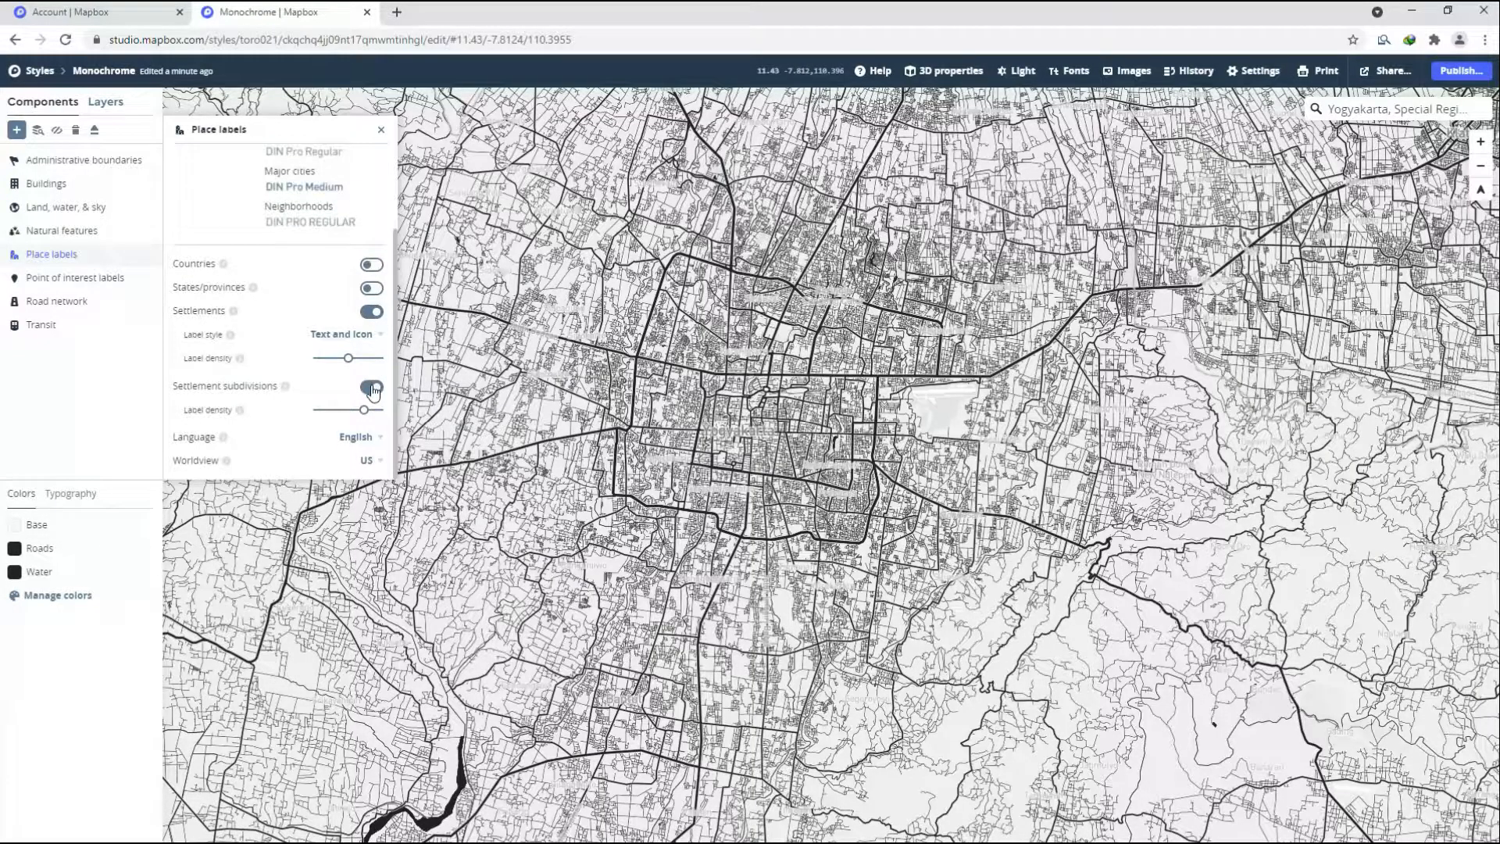
left_click(372, 391)
left_click(372, 386)
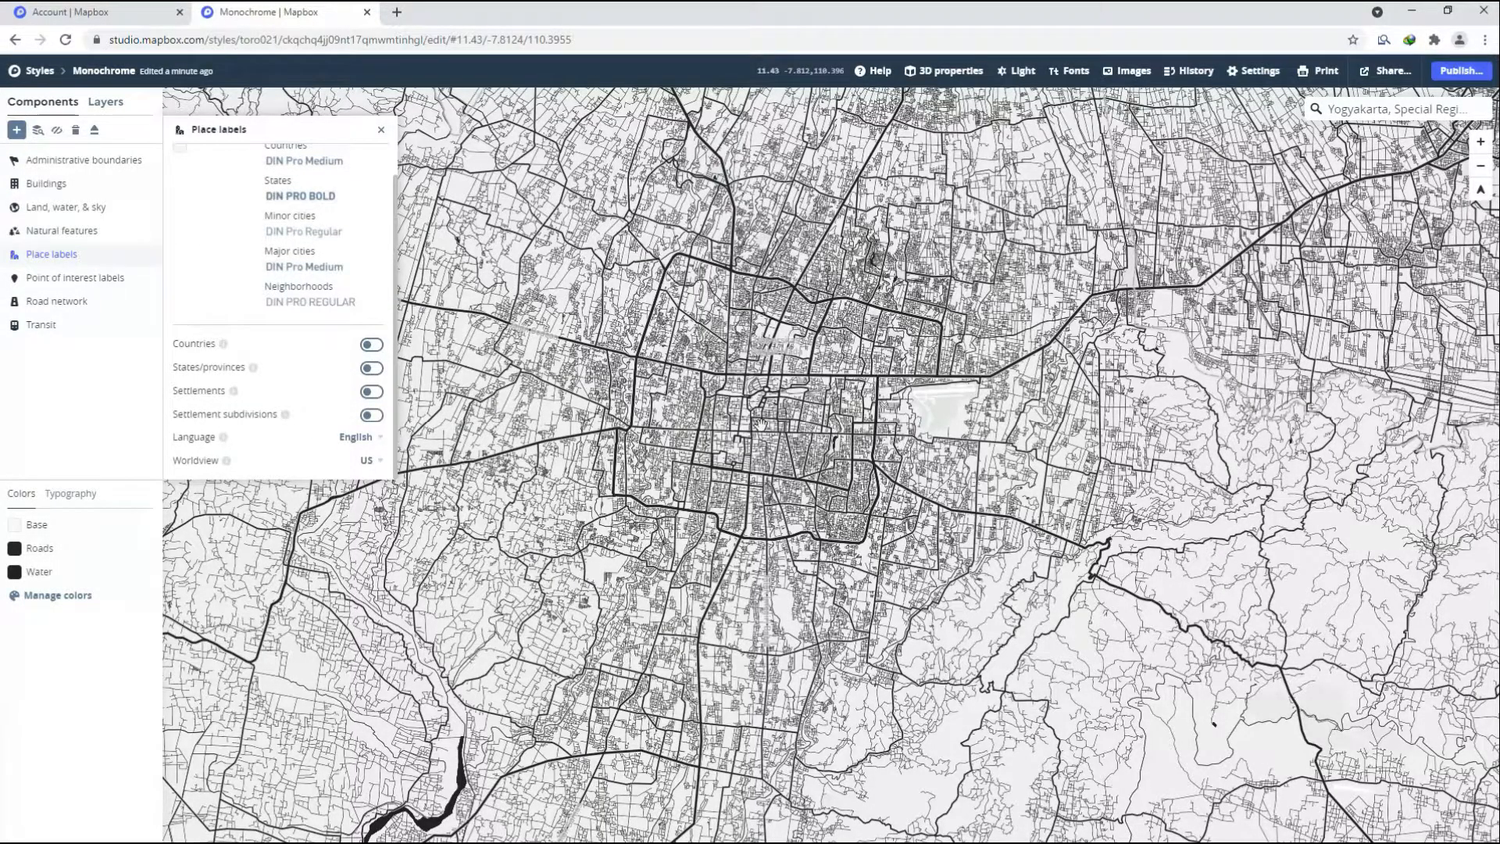
Close the place label settings and open the poi-label layer from a point-of-interest label on the city-centre map.
scroll(760, 426, "down", 2)
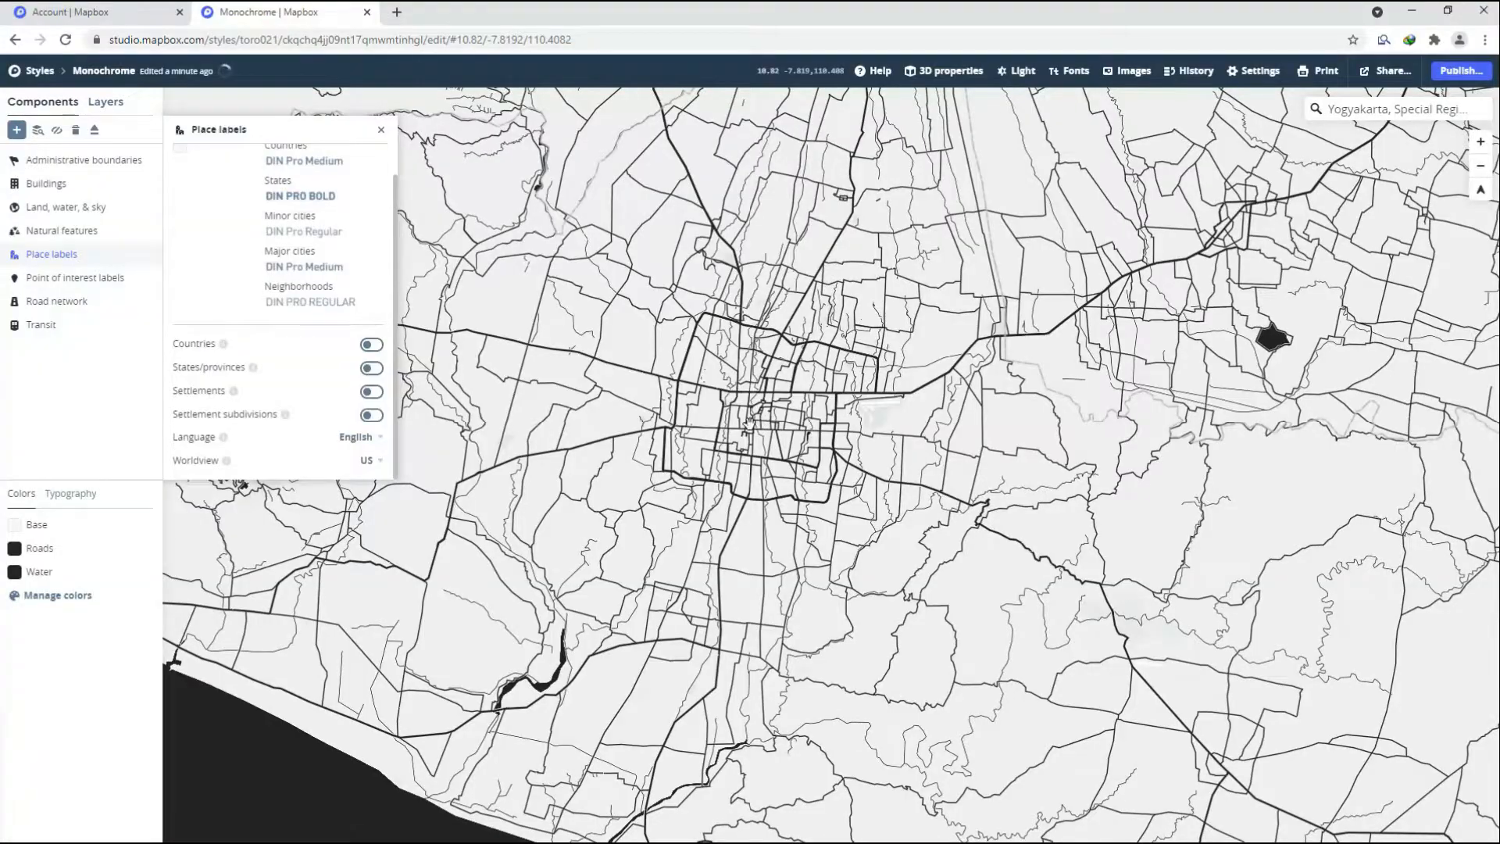
scroll(749, 423, "up", 5)
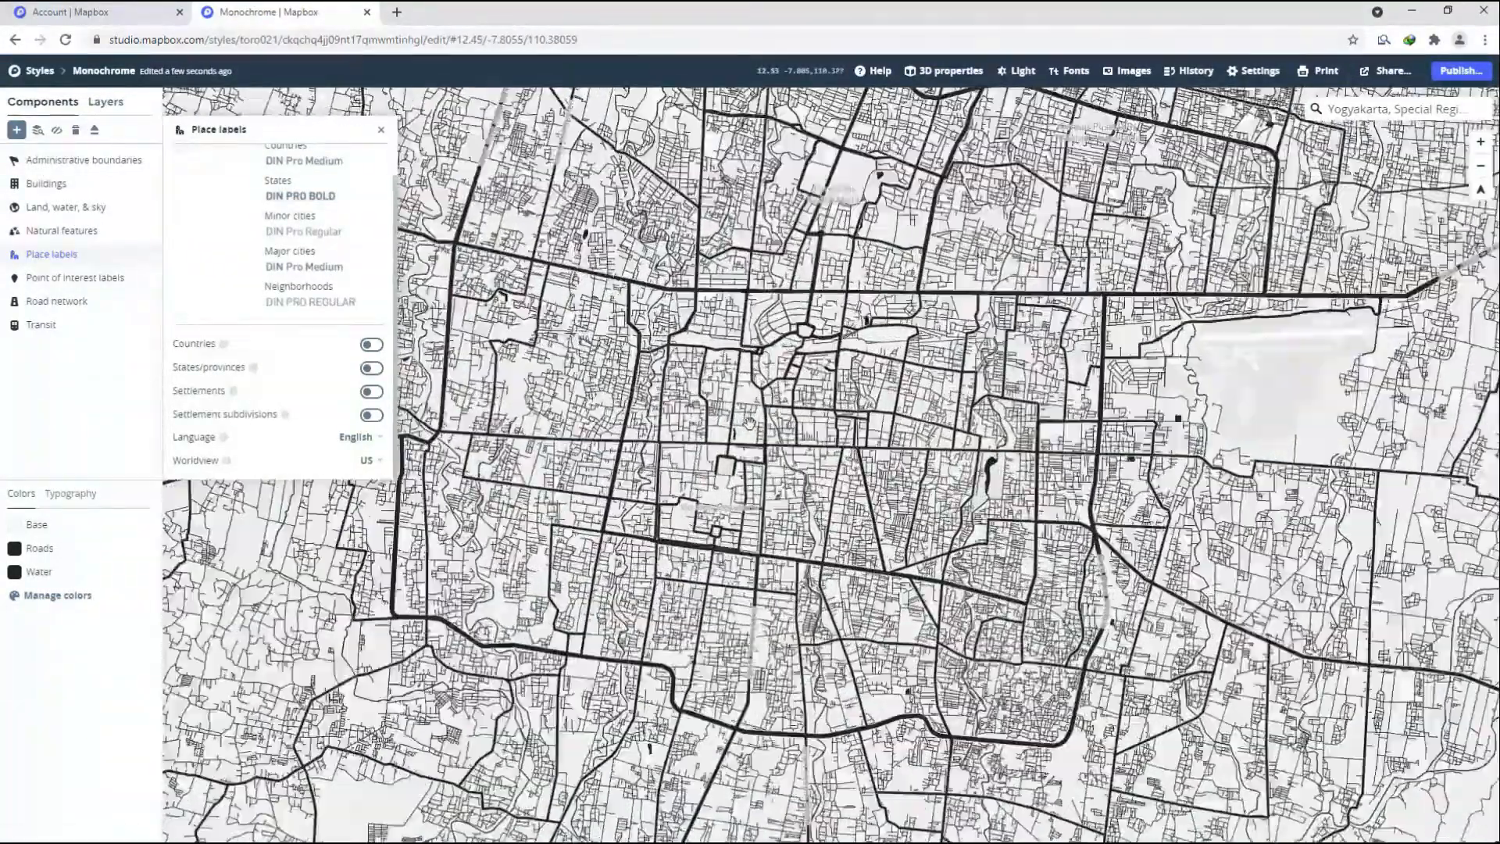
scroll(748, 422, "up", 5)
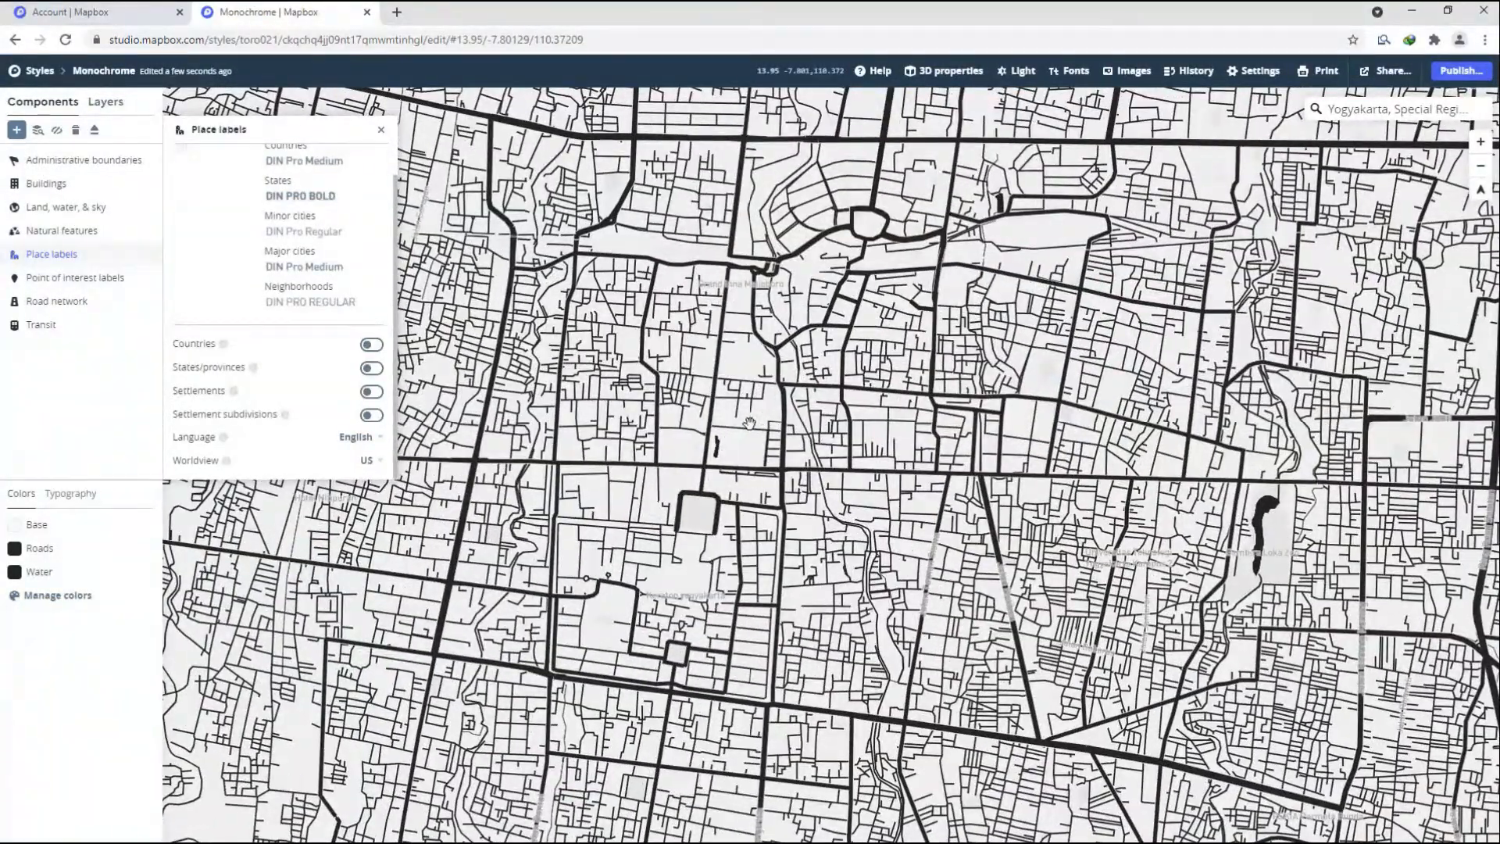
scroll(748, 423, "up", 2)
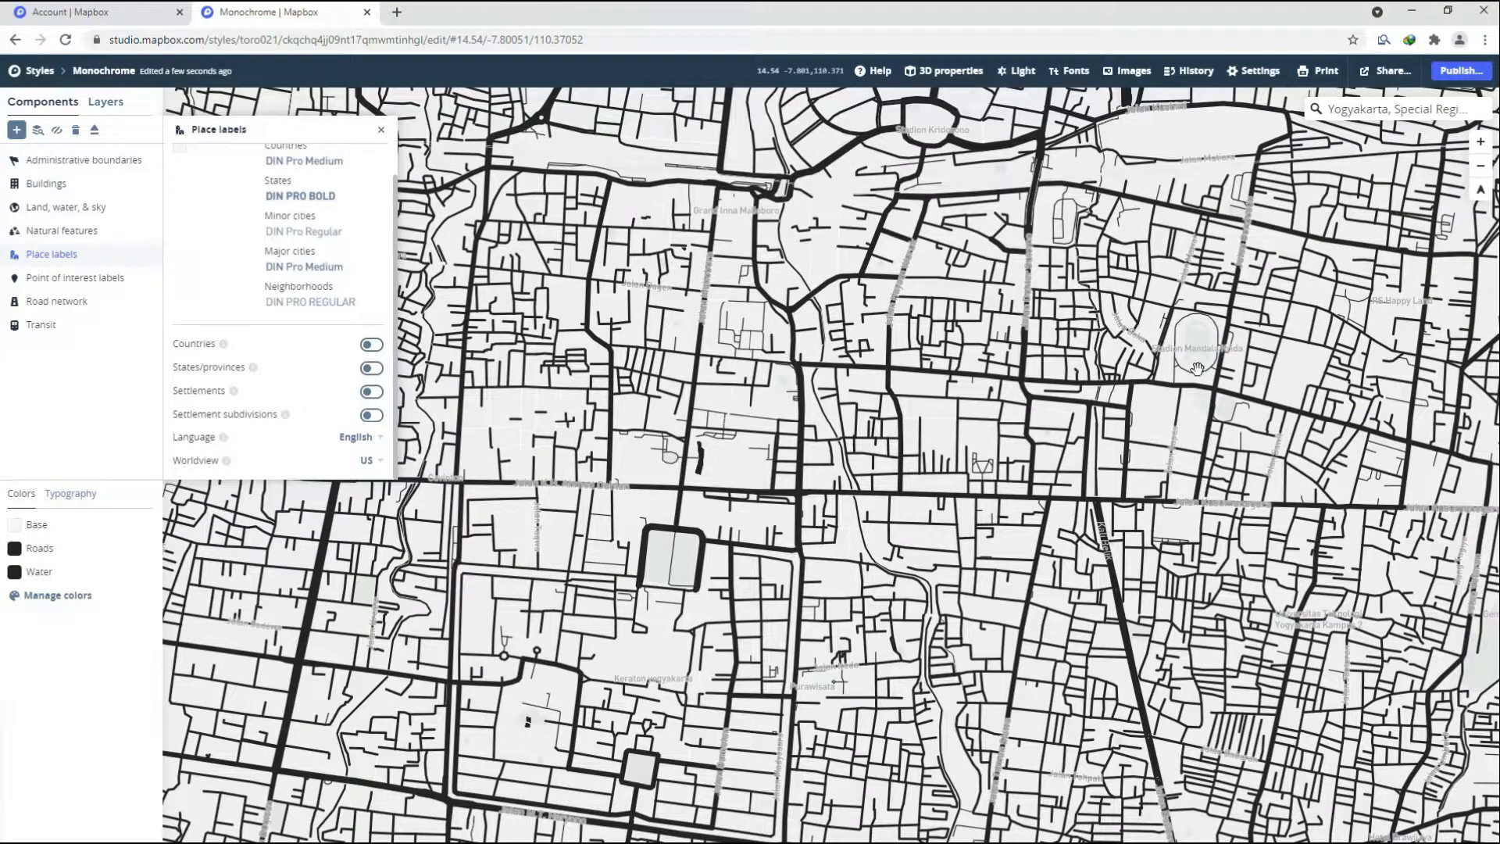
scroll(1196, 367, "up", 3)
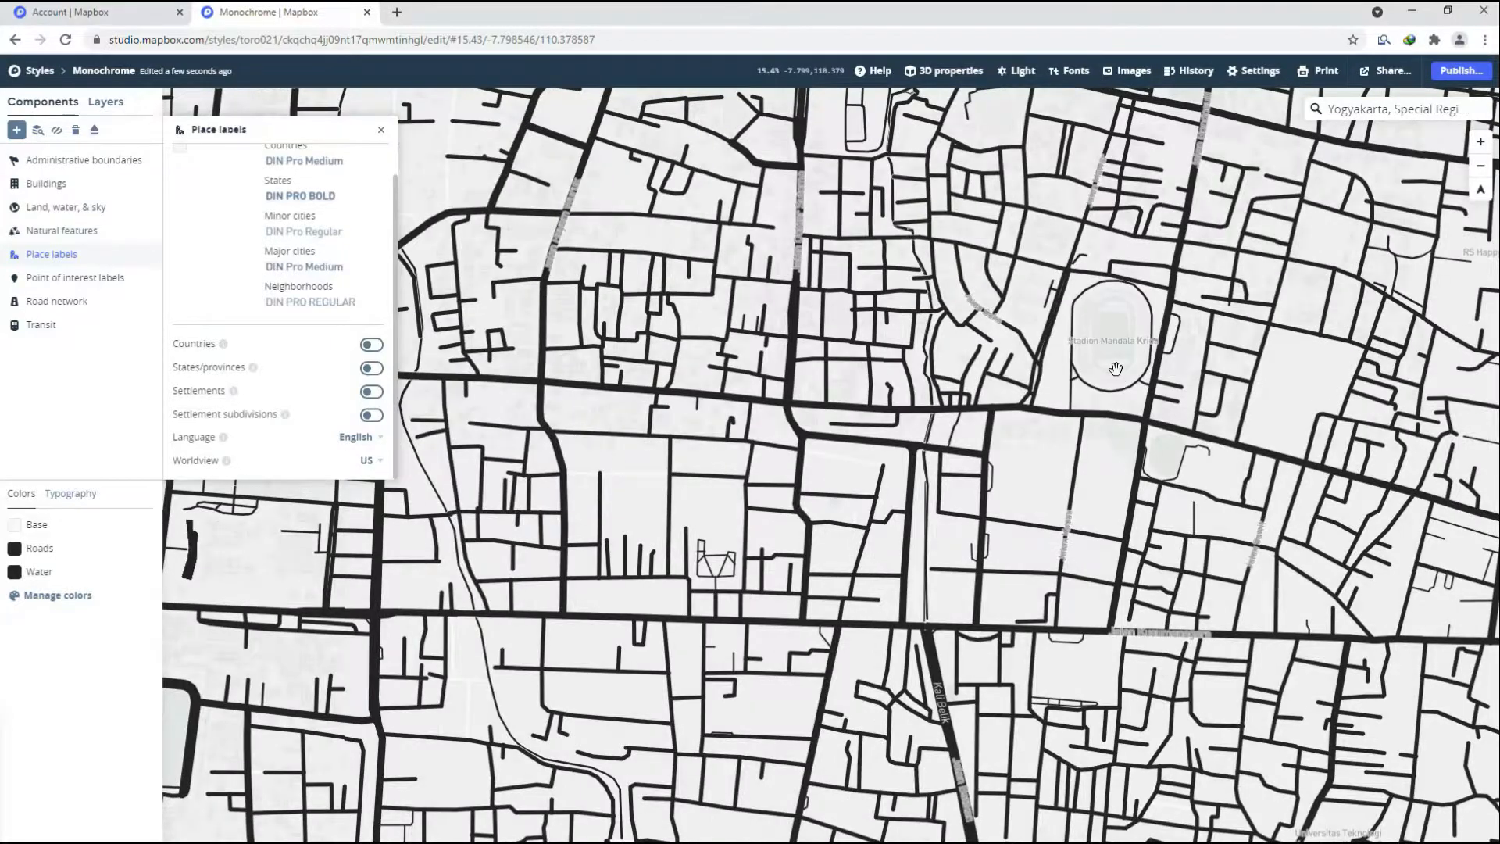
scroll(1116, 368, "down", 5)
left_click_drag(852, 367, 899, 362)
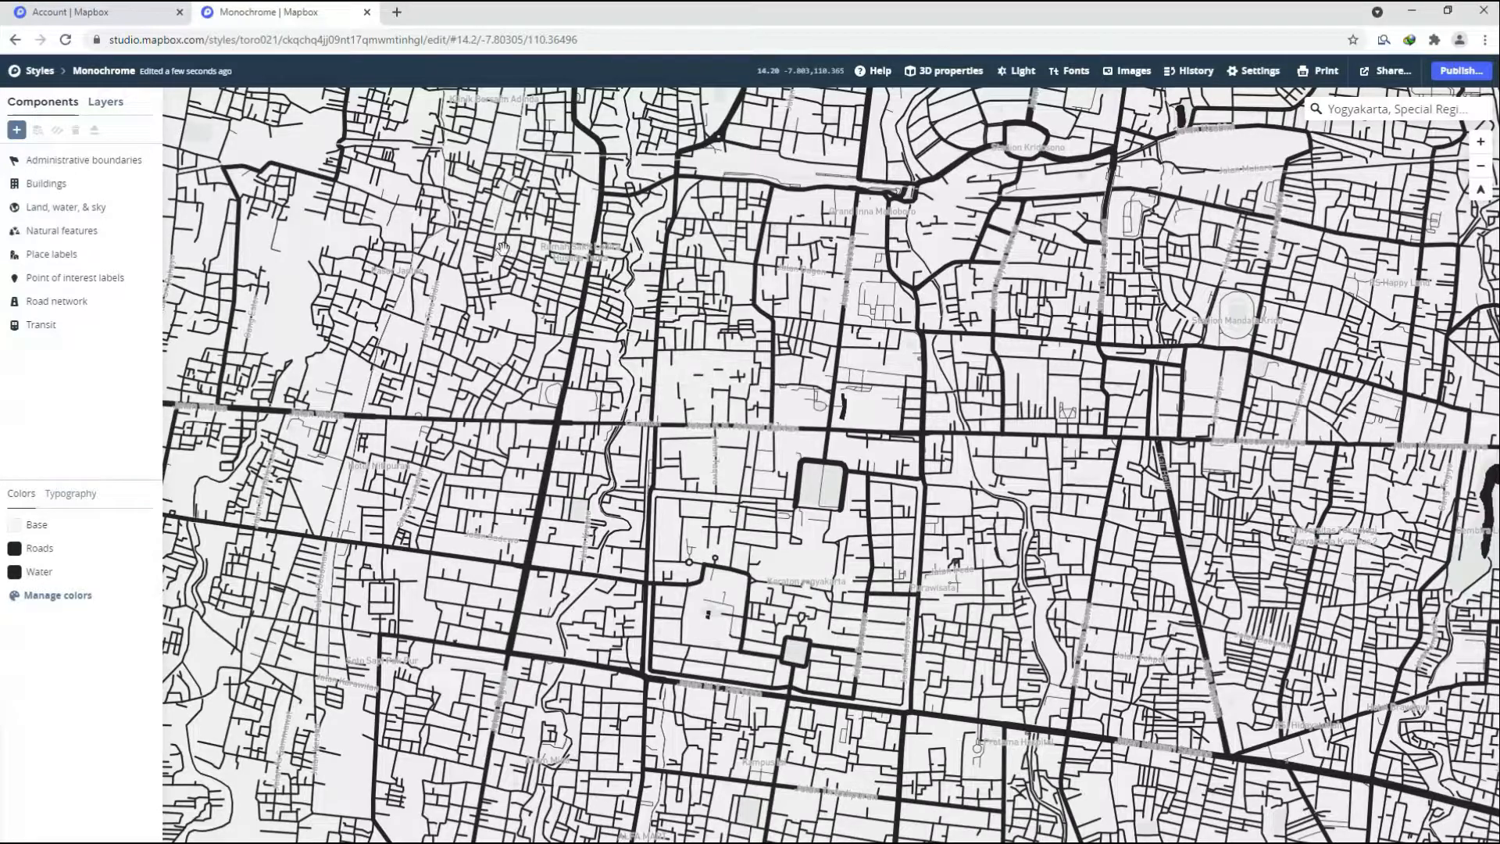
left_click(580, 256)
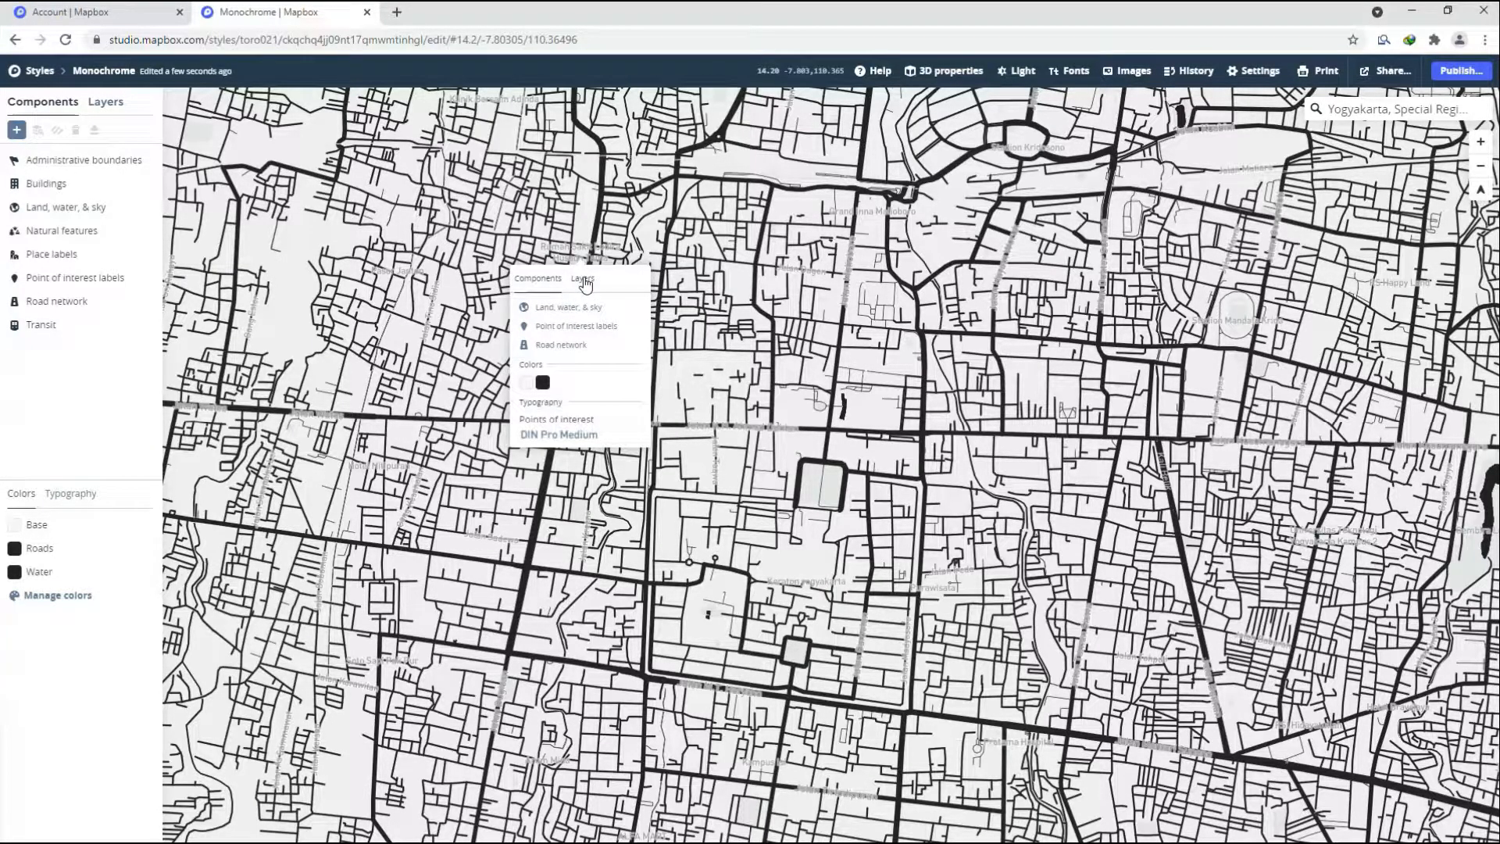
left_click(584, 281)
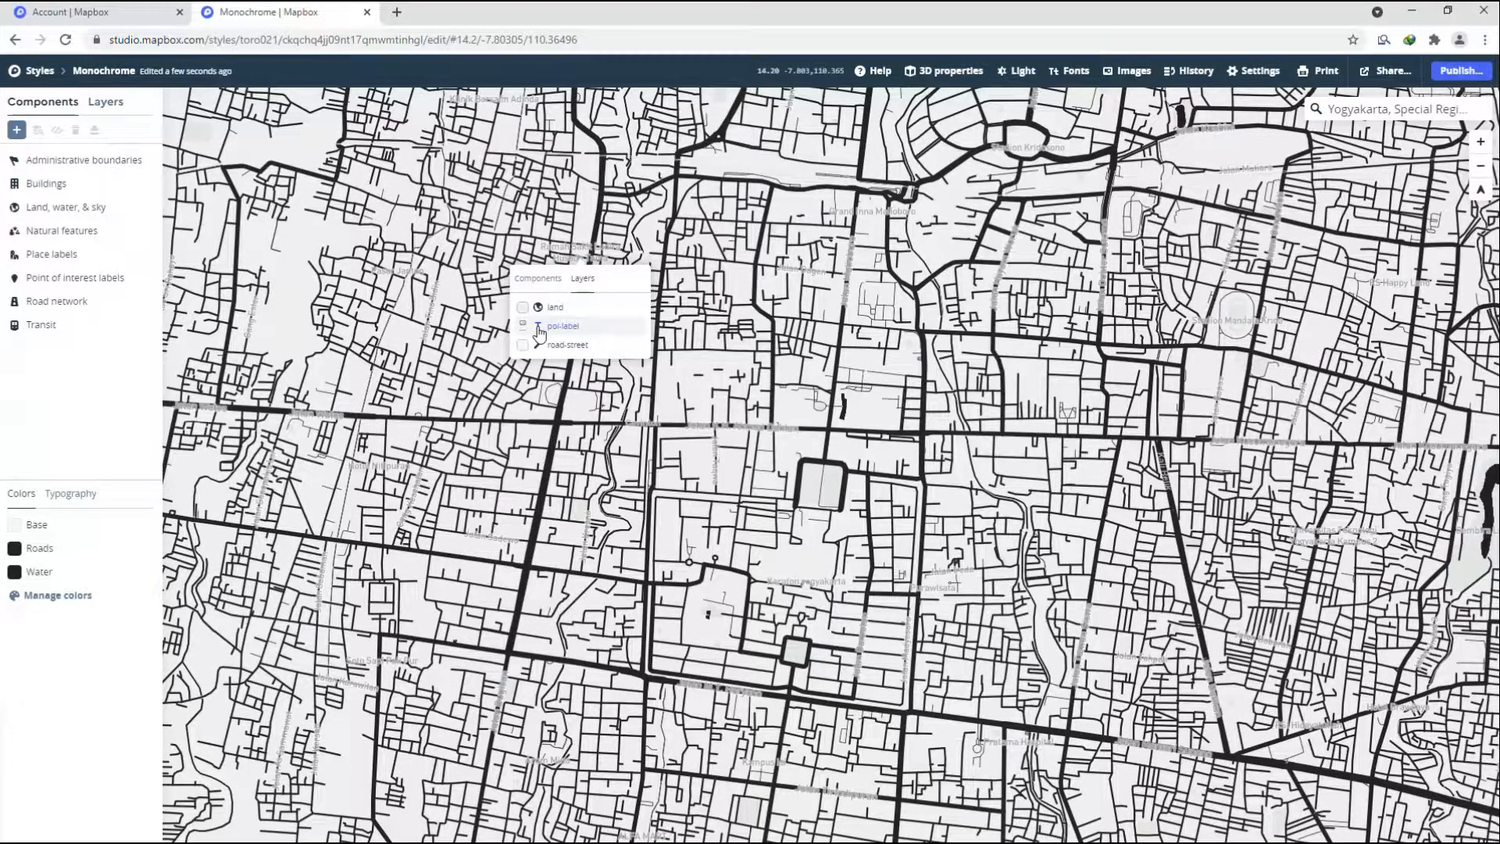
left_click(555, 329)
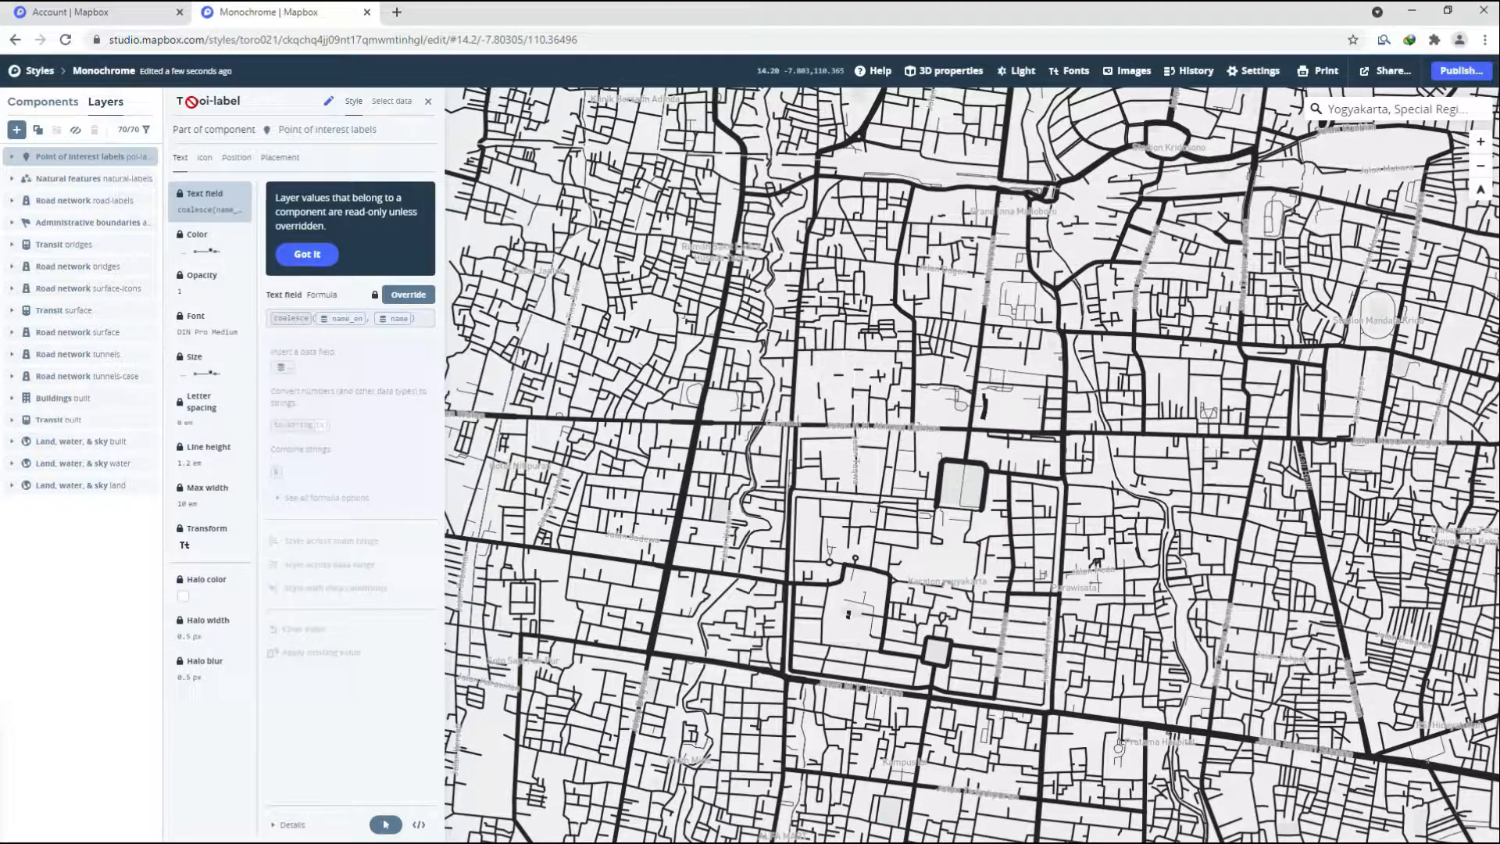
Override the poi-label layer's text opacity and set it to 0.
left_click(205, 281)
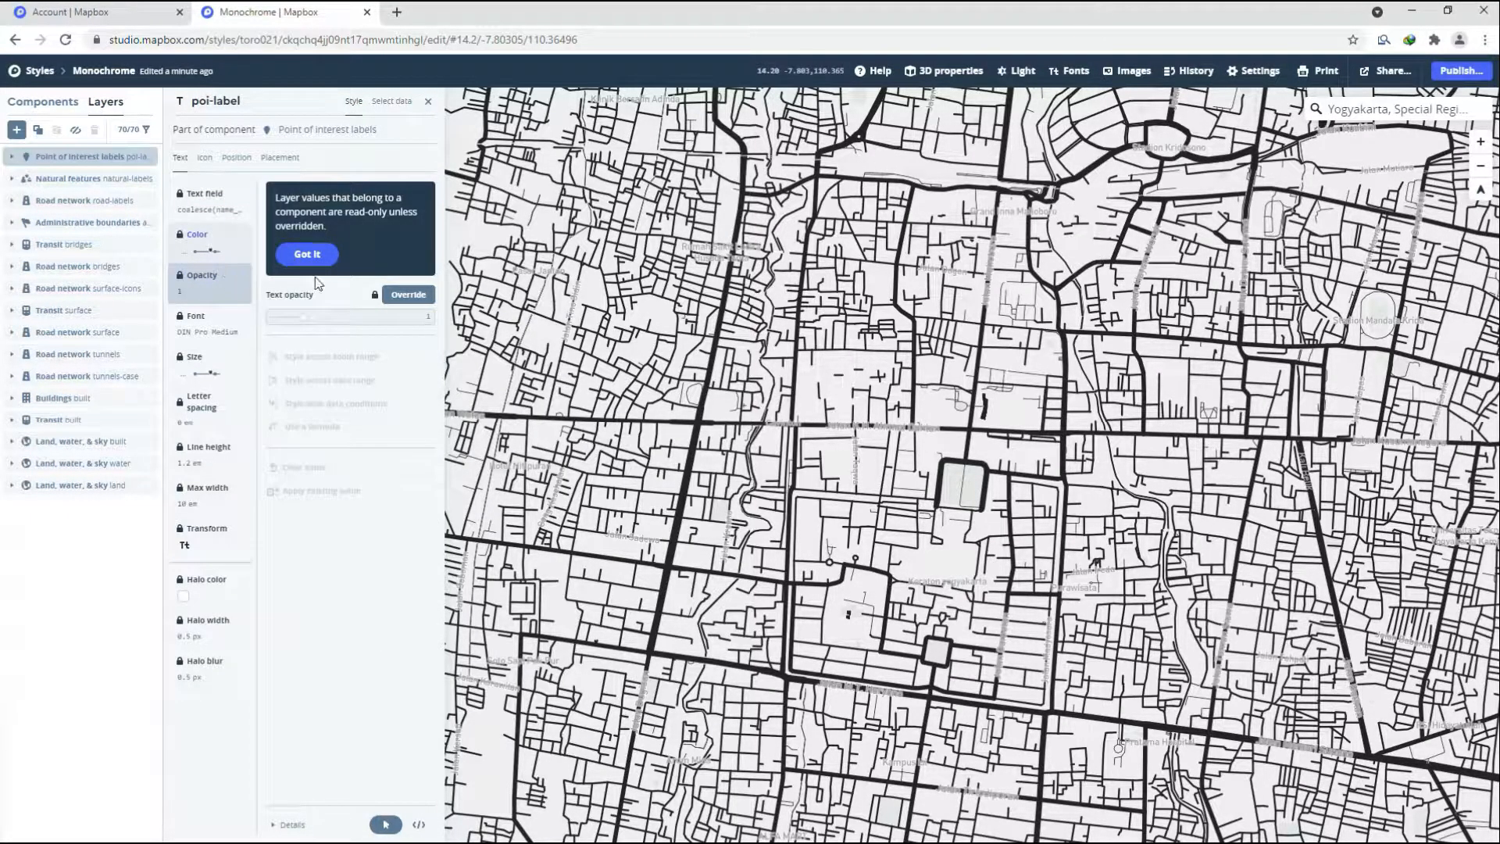
left_click(409, 297)
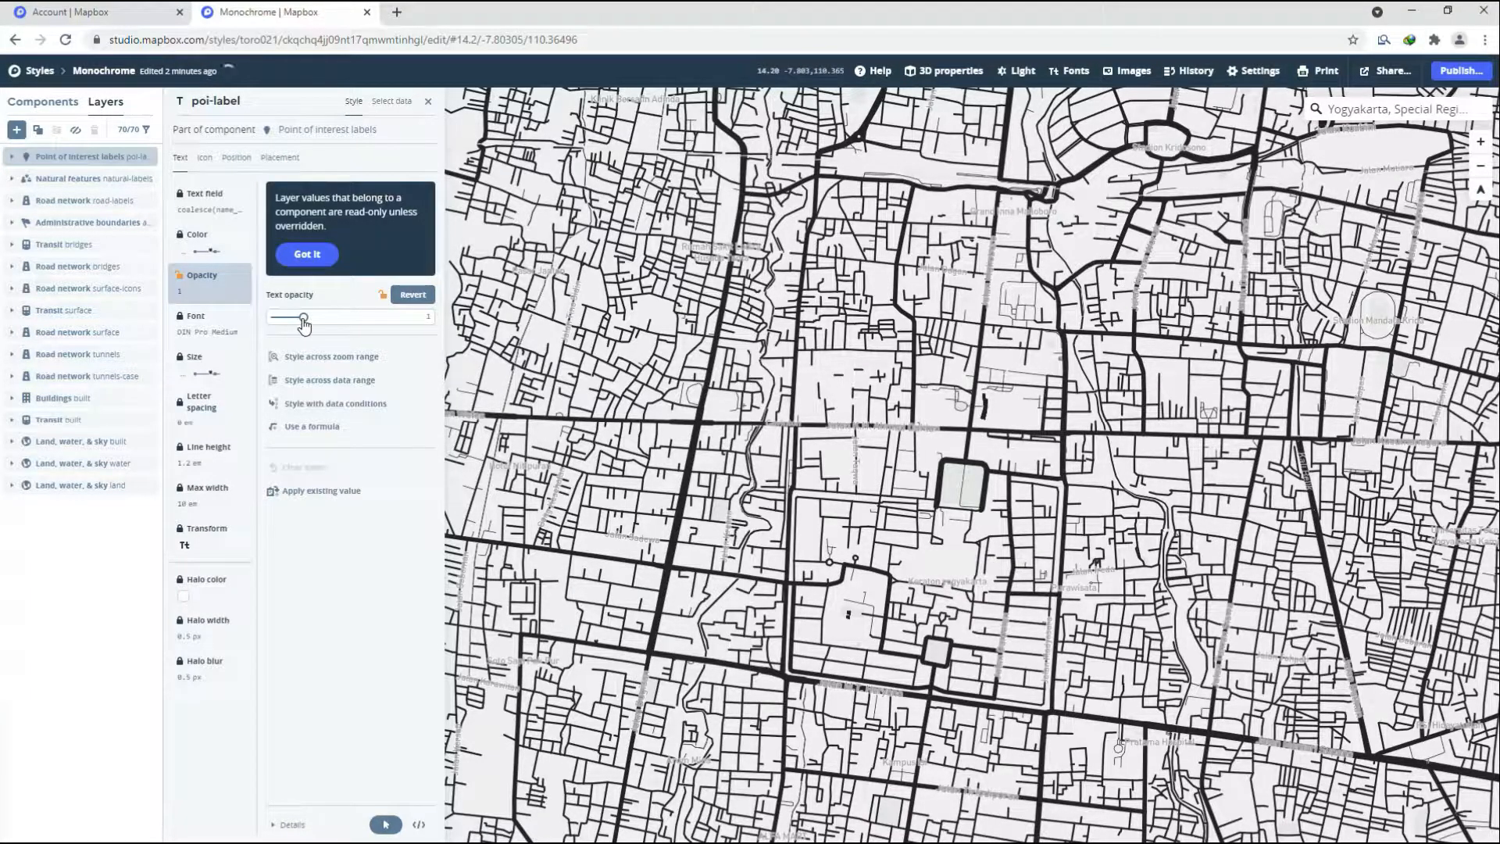
left_click_drag(304, 318, 273, 326)
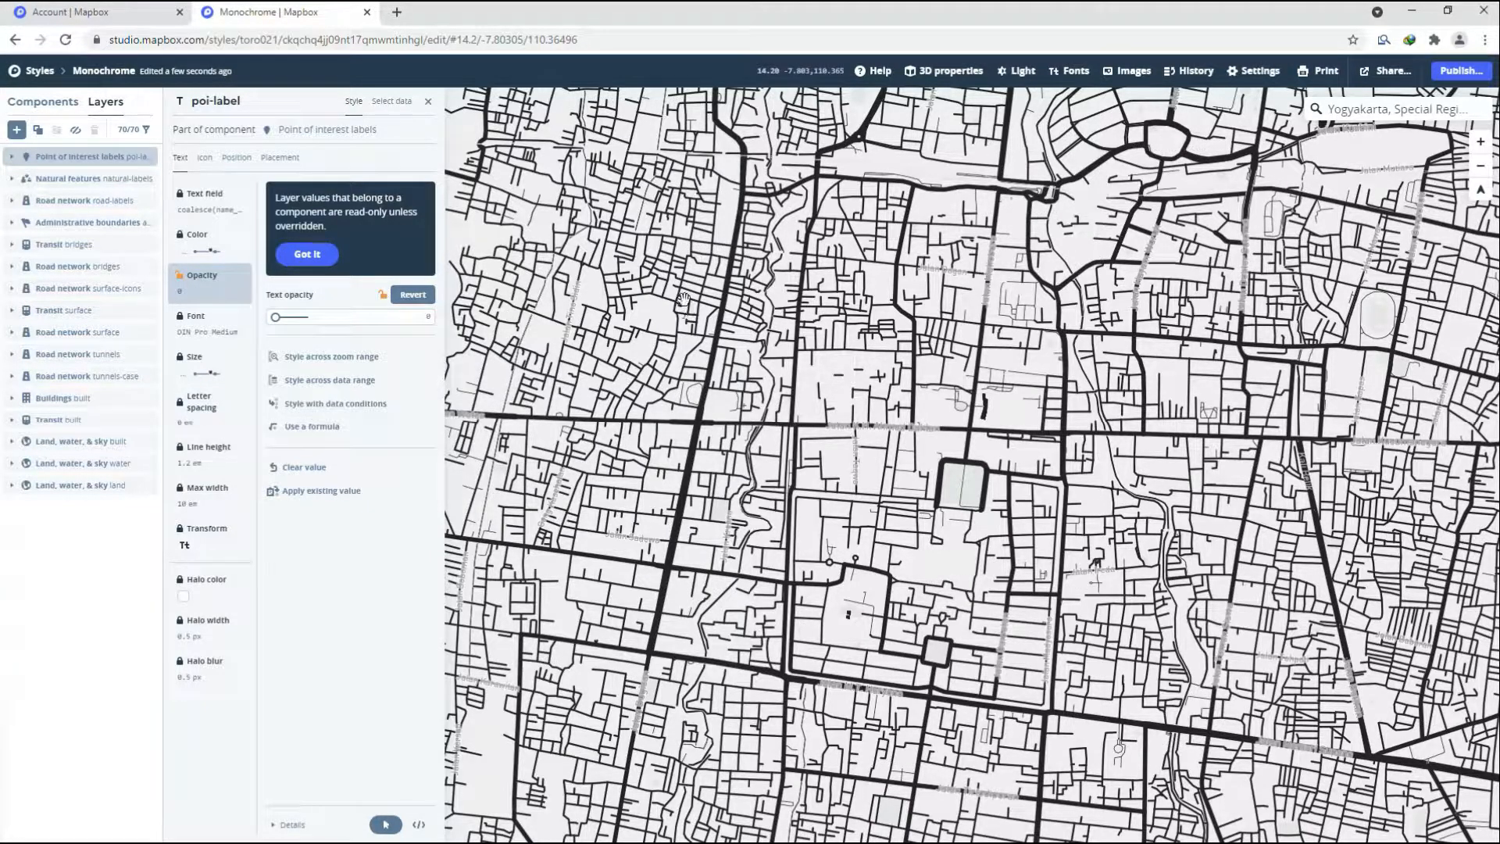
Open the text opacity settings of the road-label layer from a street label in the city centre.
left_click_drag(963, 404, 878, 398)
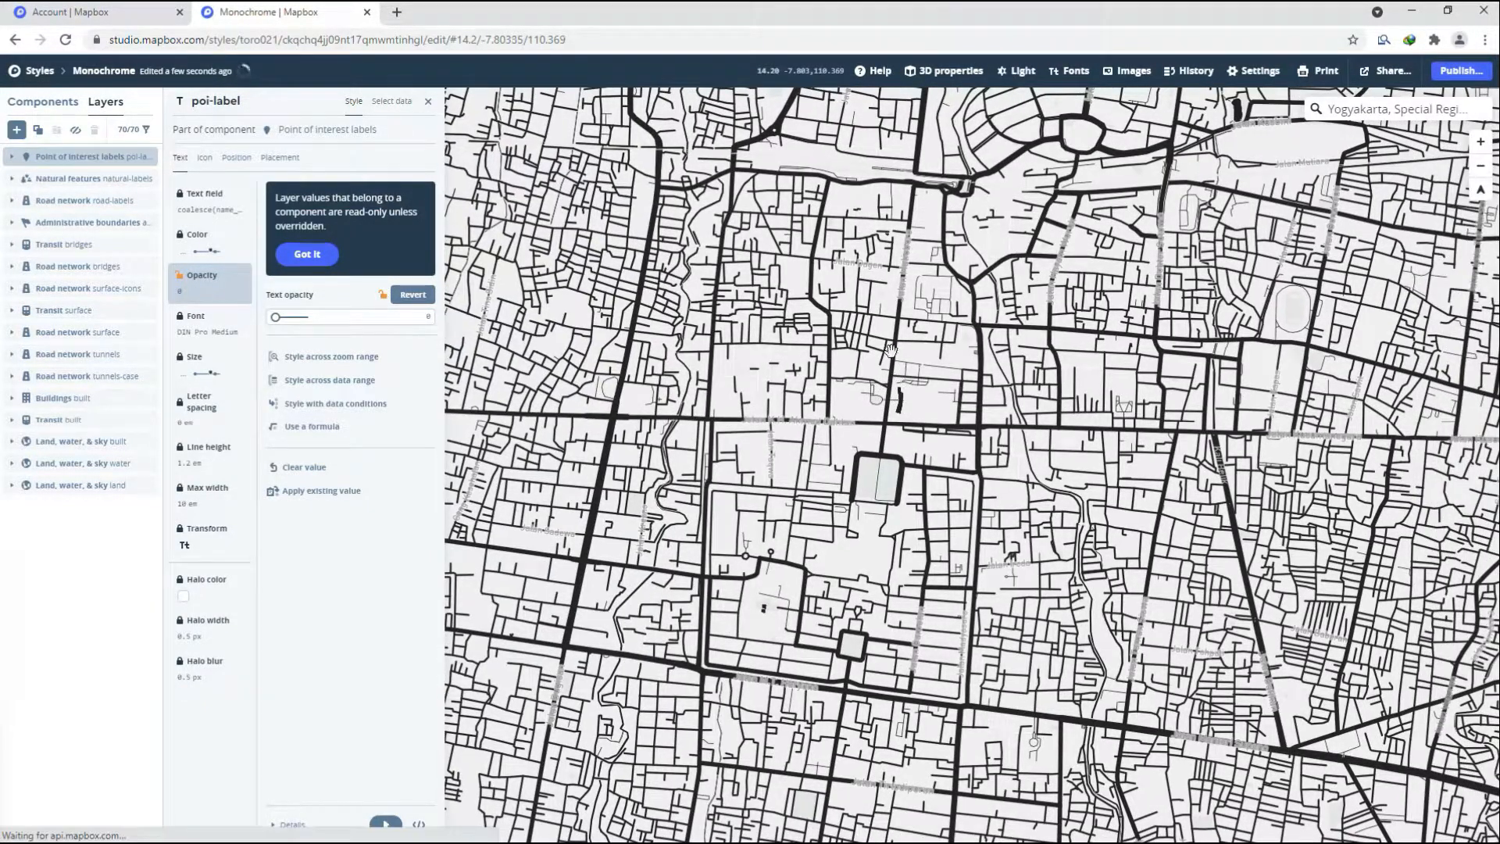
left_click_drag(1211, 315, 1158, 352)
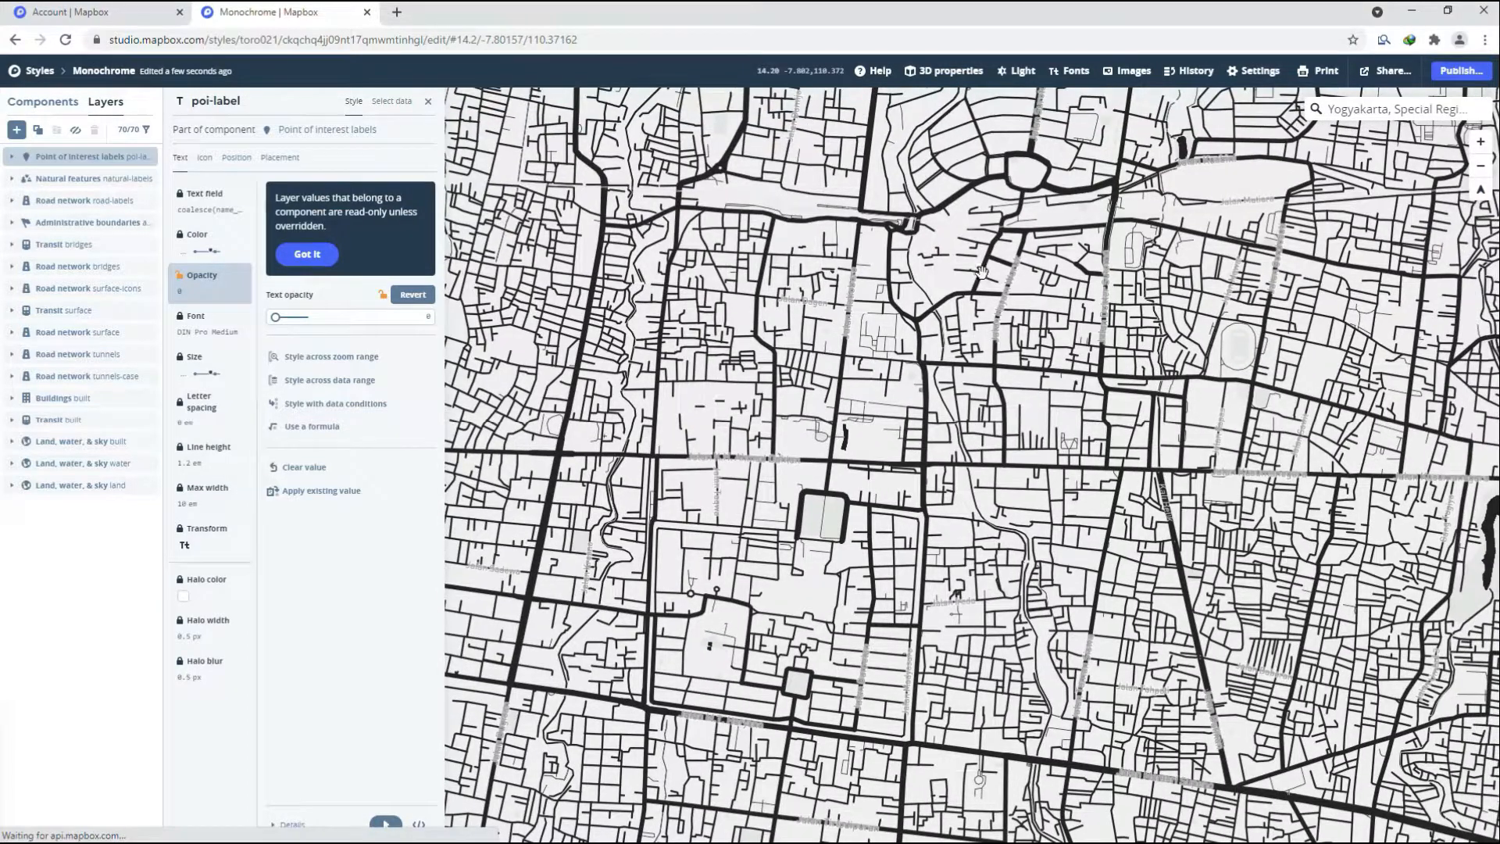
scroll(837, 309, "up", 3)
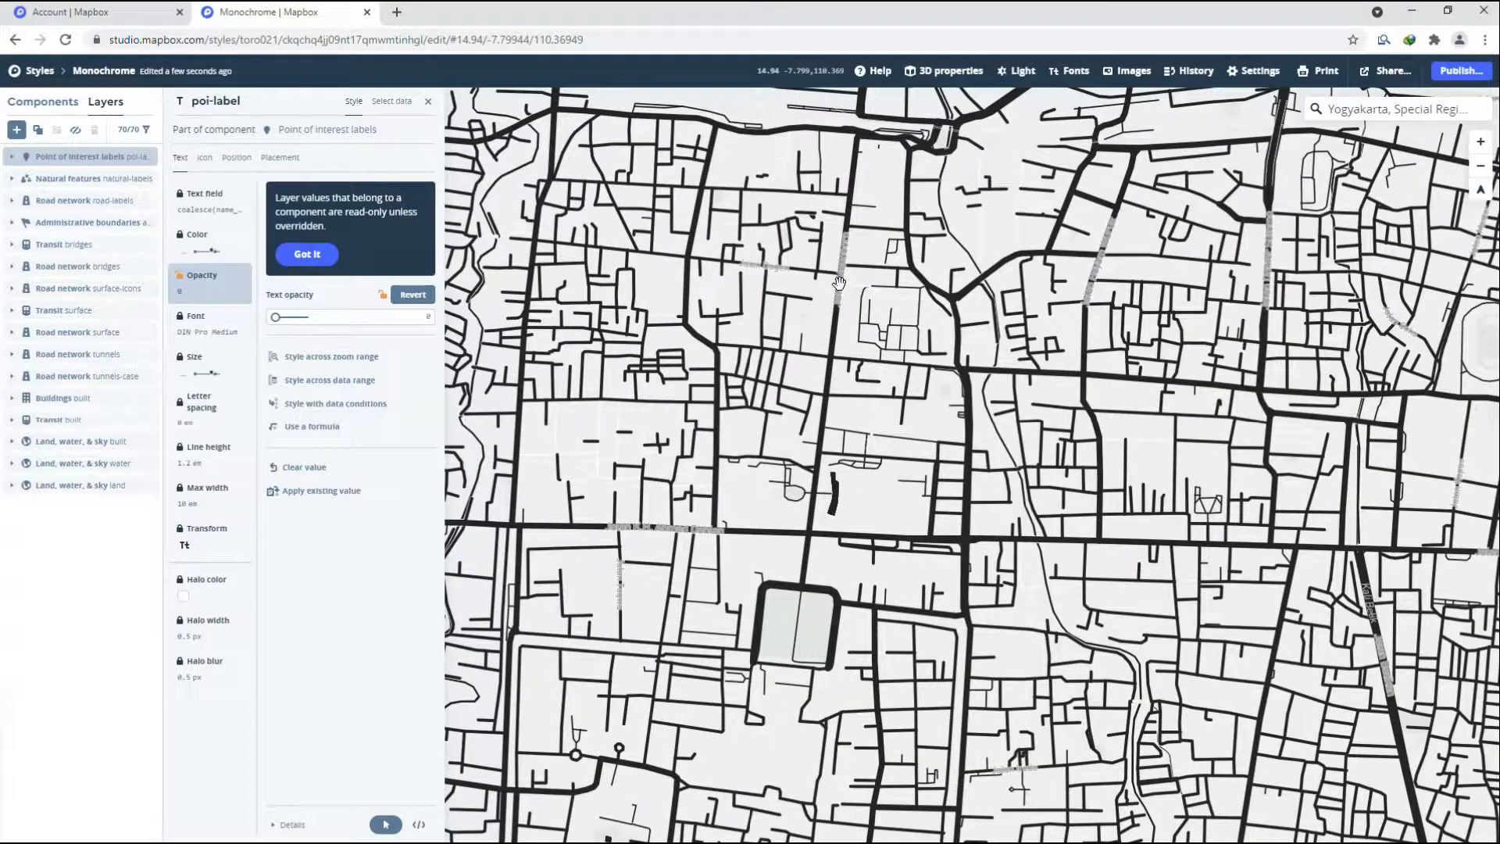
left_click(842, 290)
left_click(821, 353)
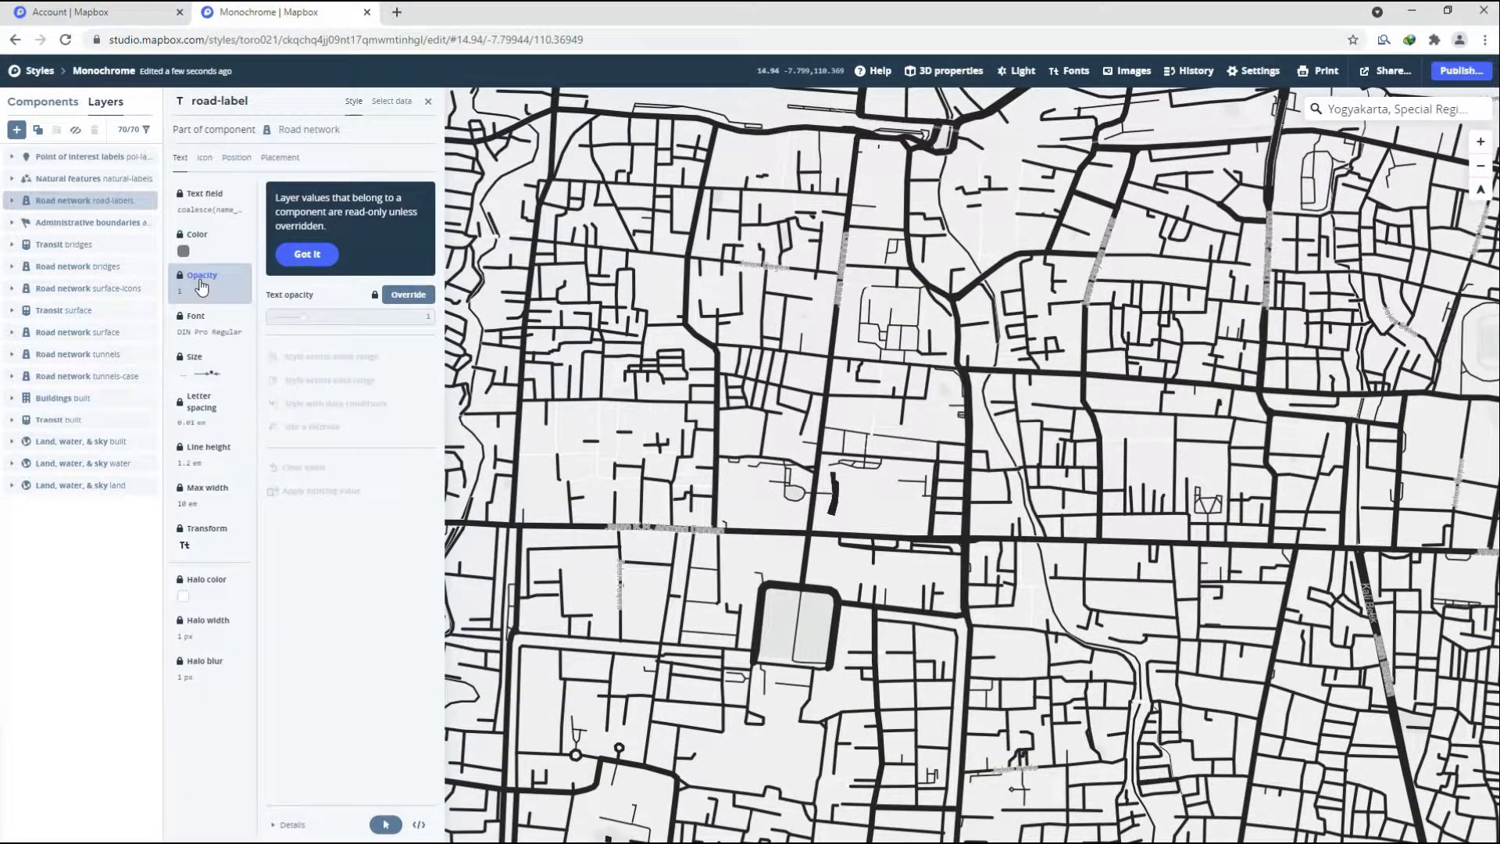
left_click(420, 296)
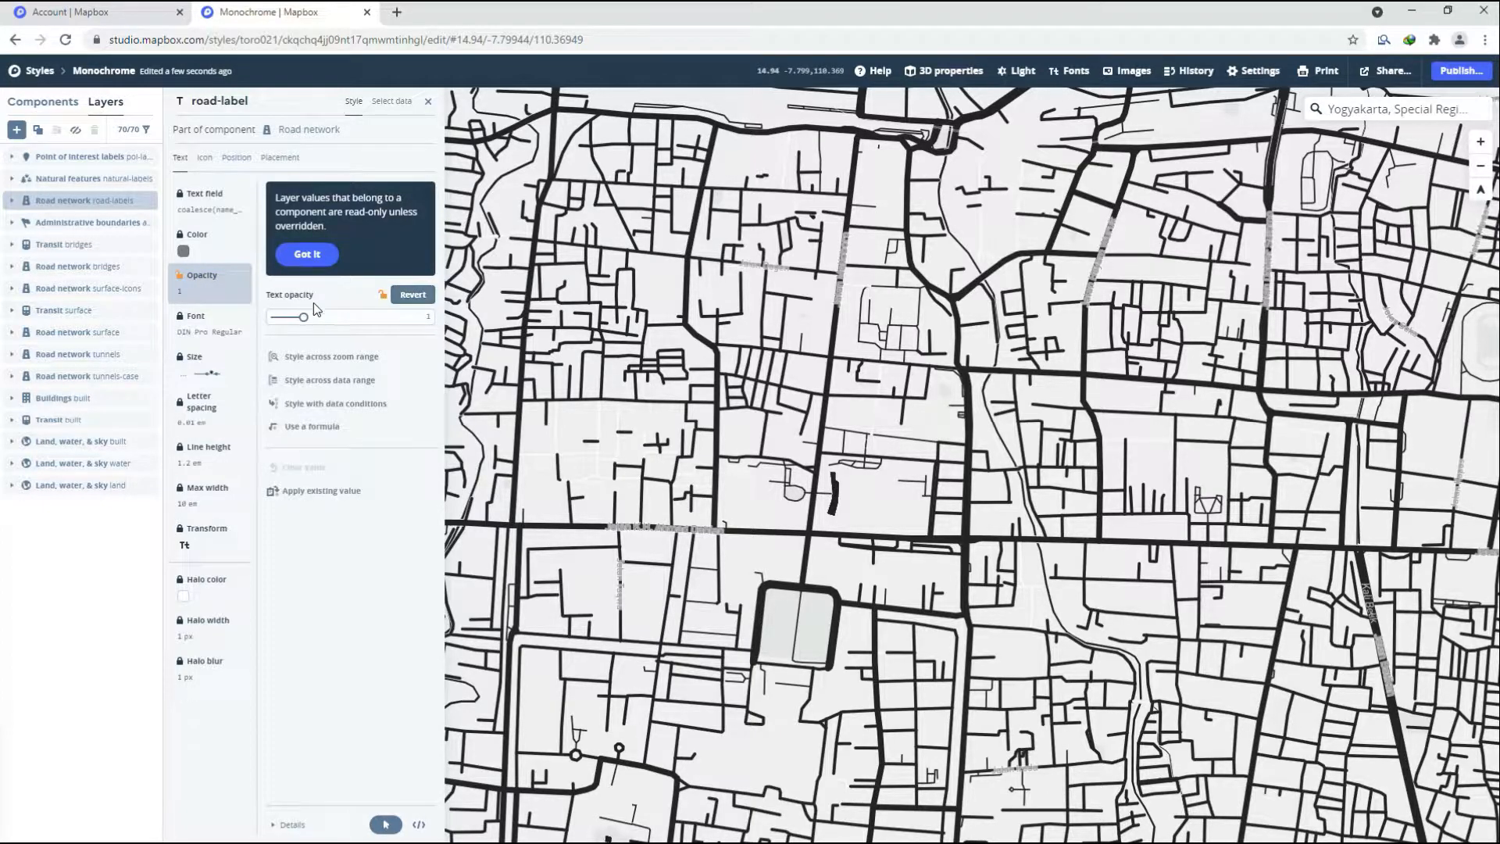
left_click_drag(302, 320, 268, 324)
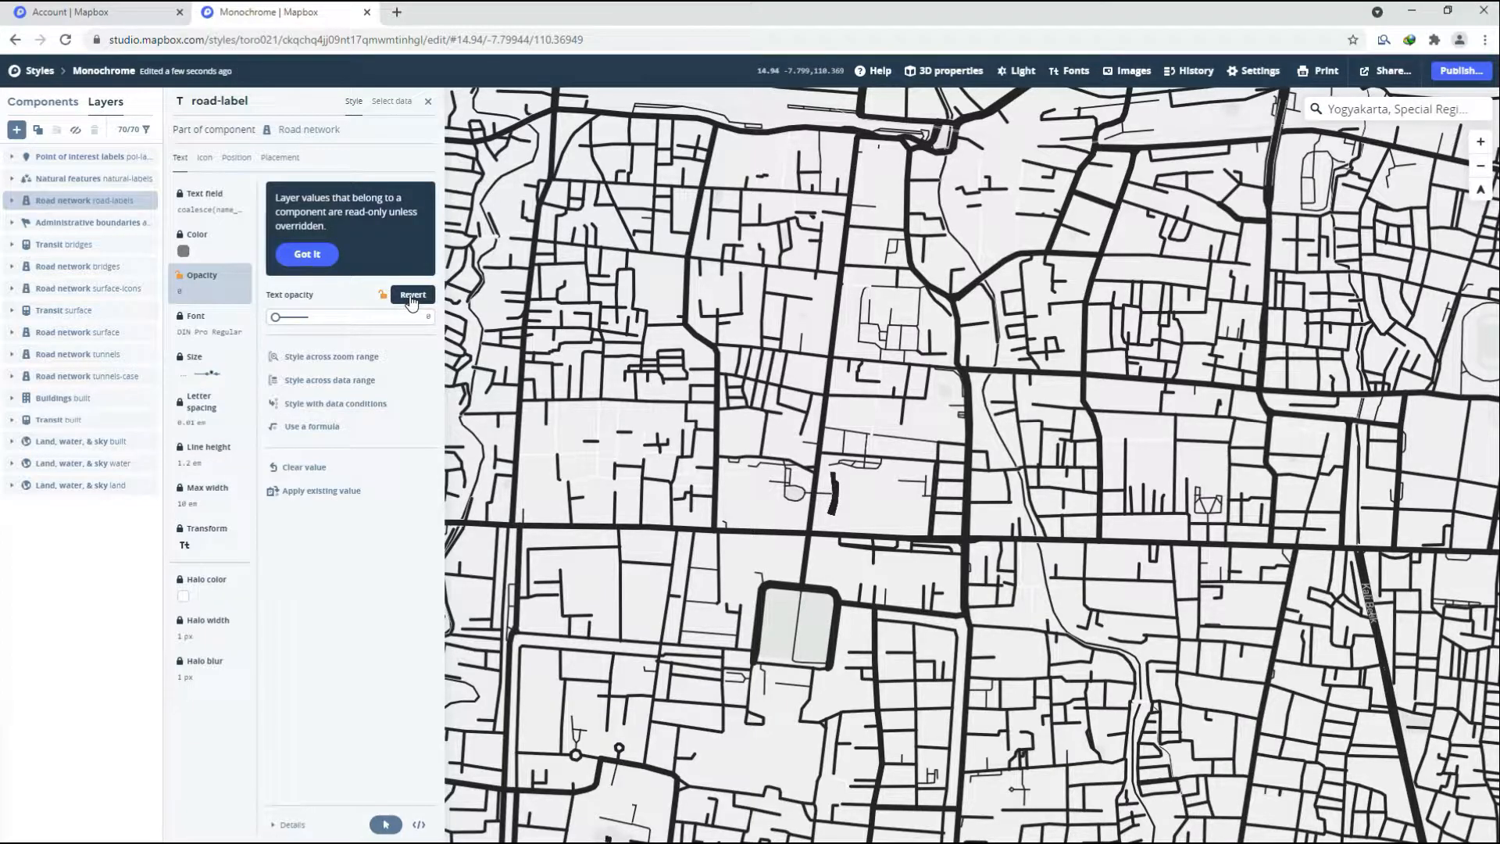
left_click(411, 297)
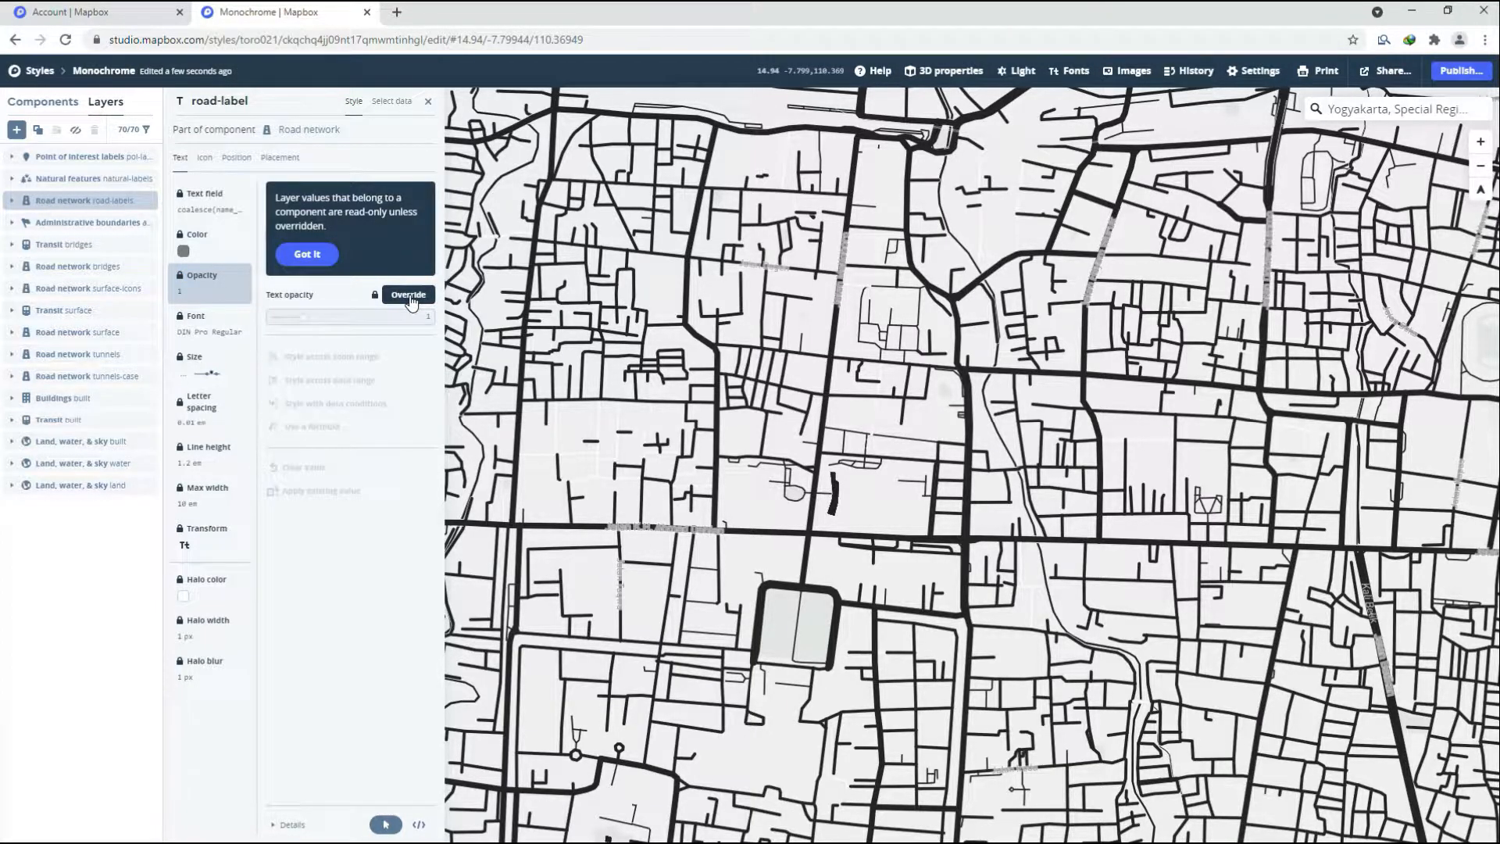
Override the road-label layer's text opacity, set it to 0 and close the layer's settings.
left_click(408, 296)
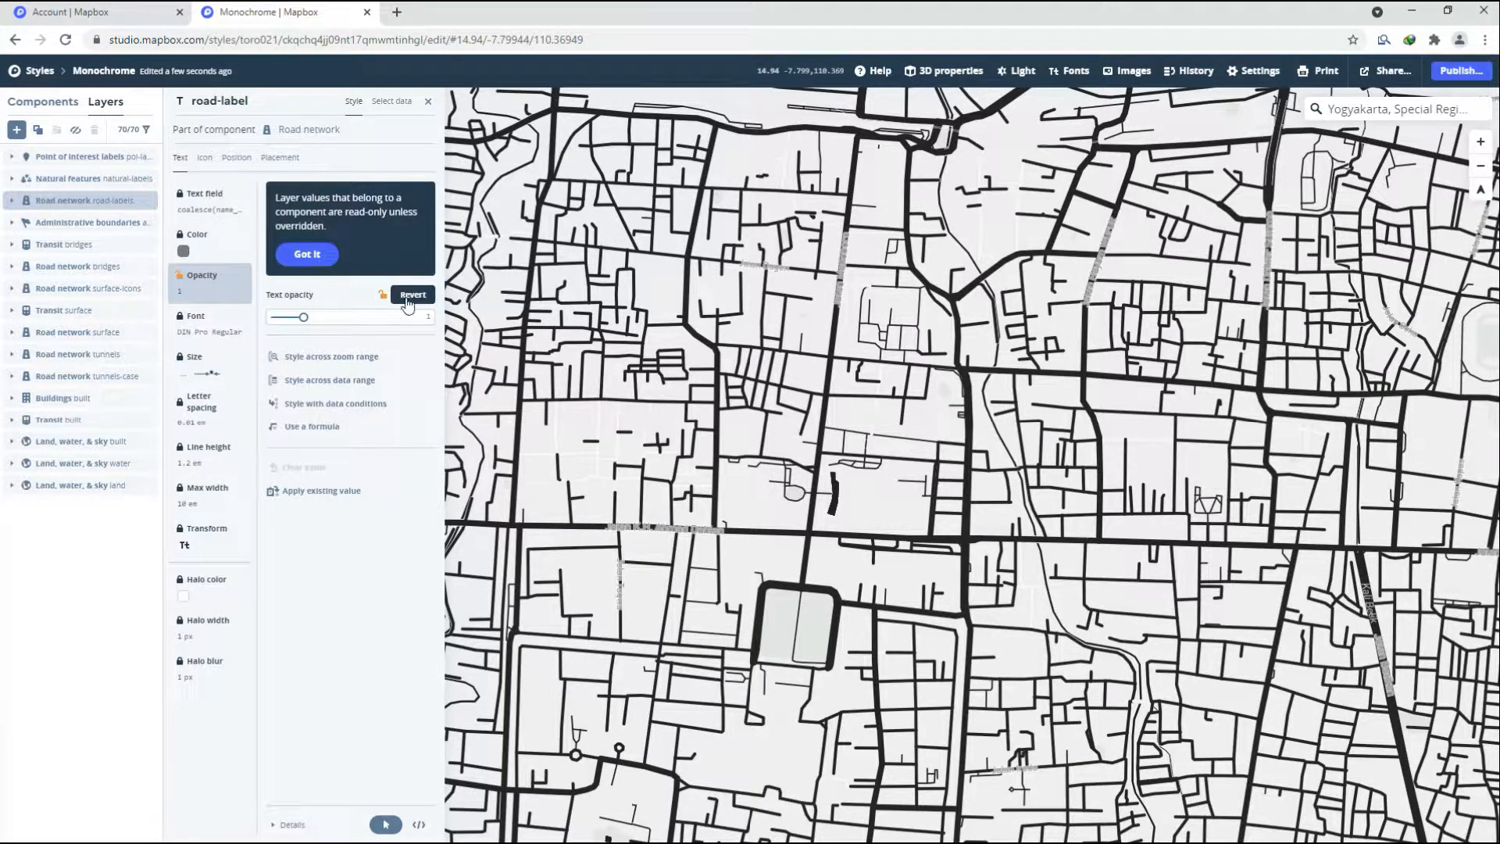
left_click_drag(303, 317, 275, 320)
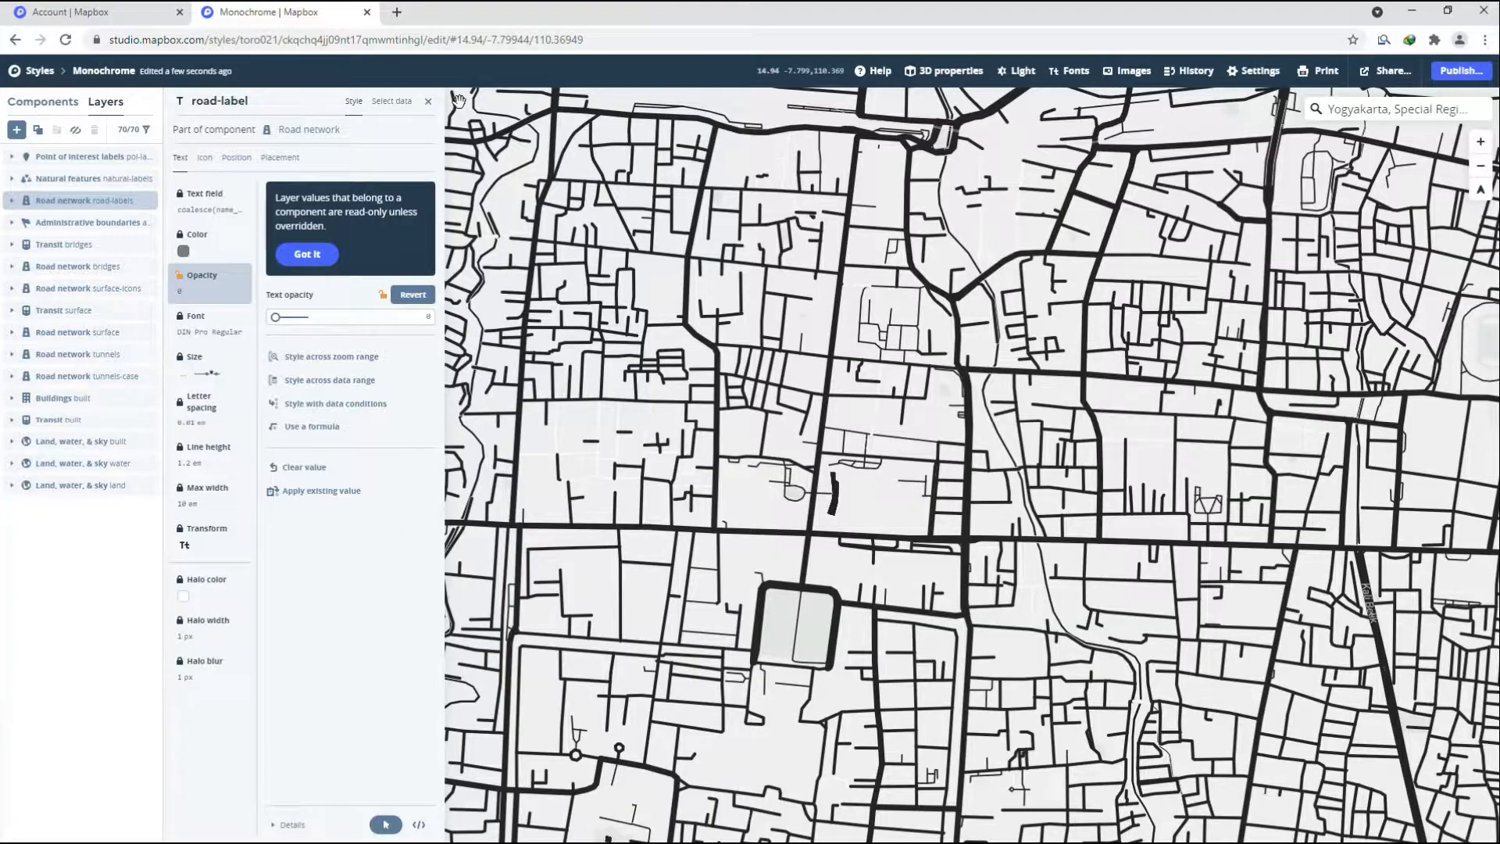
left_click(428, 101)
Zoom out over Yogyakarta to check the map for remaining labels.
scroll(823, 351, "down", 3)
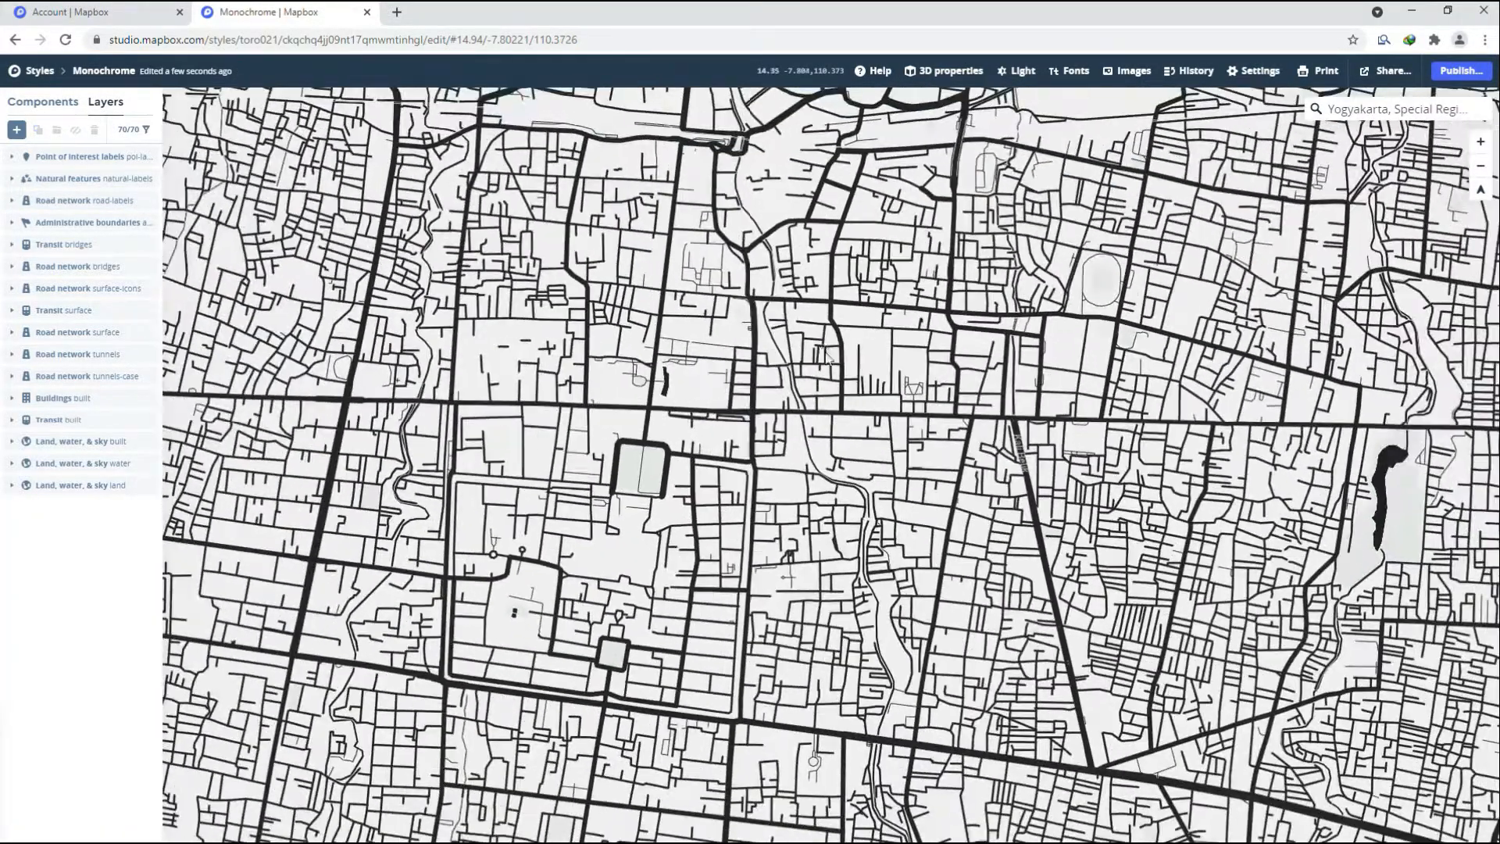
scroll(824, 352, "down", 7)
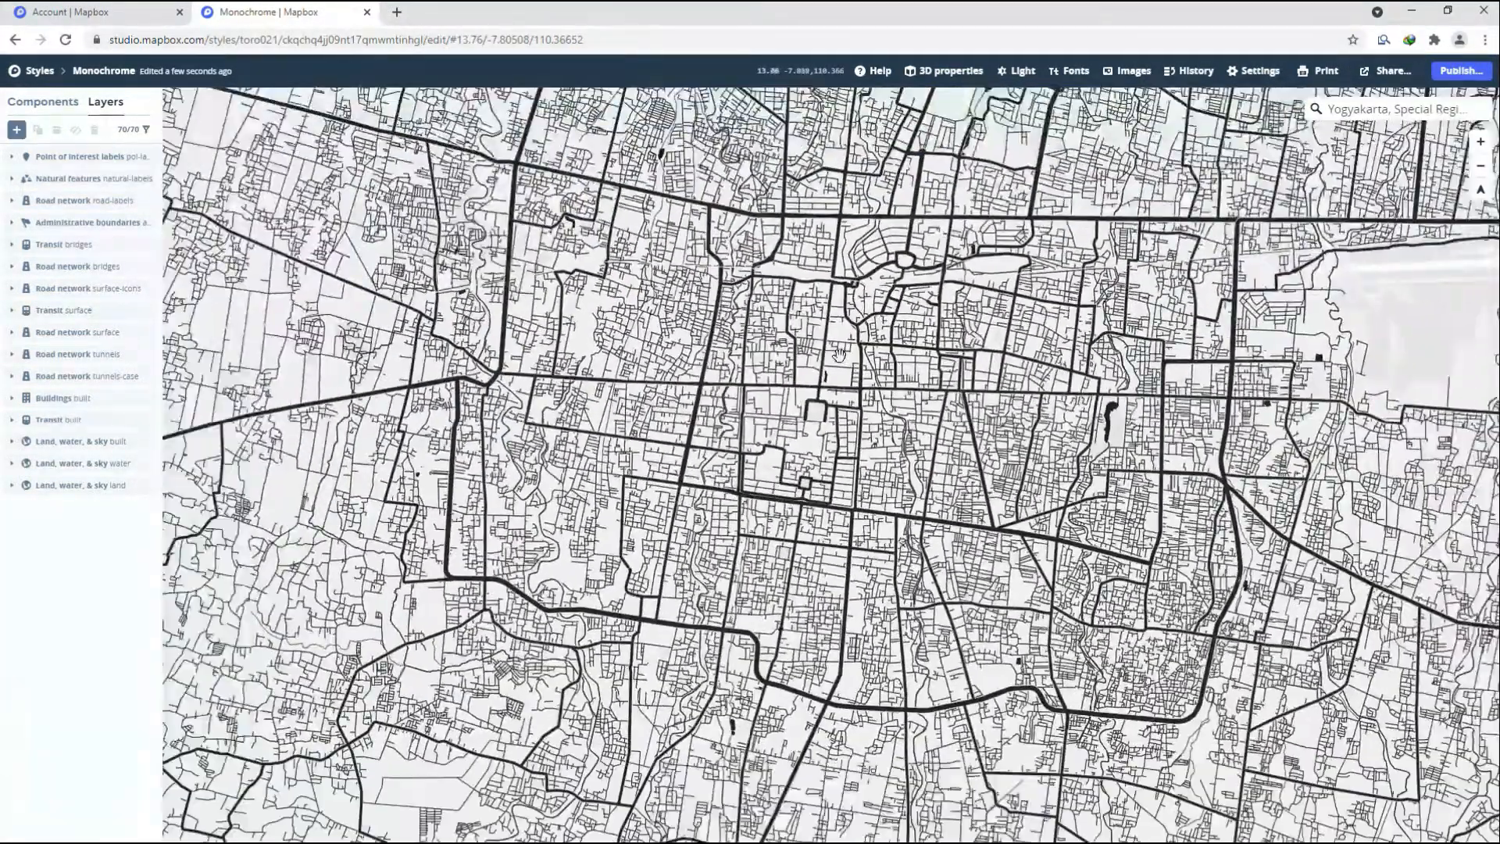
scroll(856, 364, "down", 5)
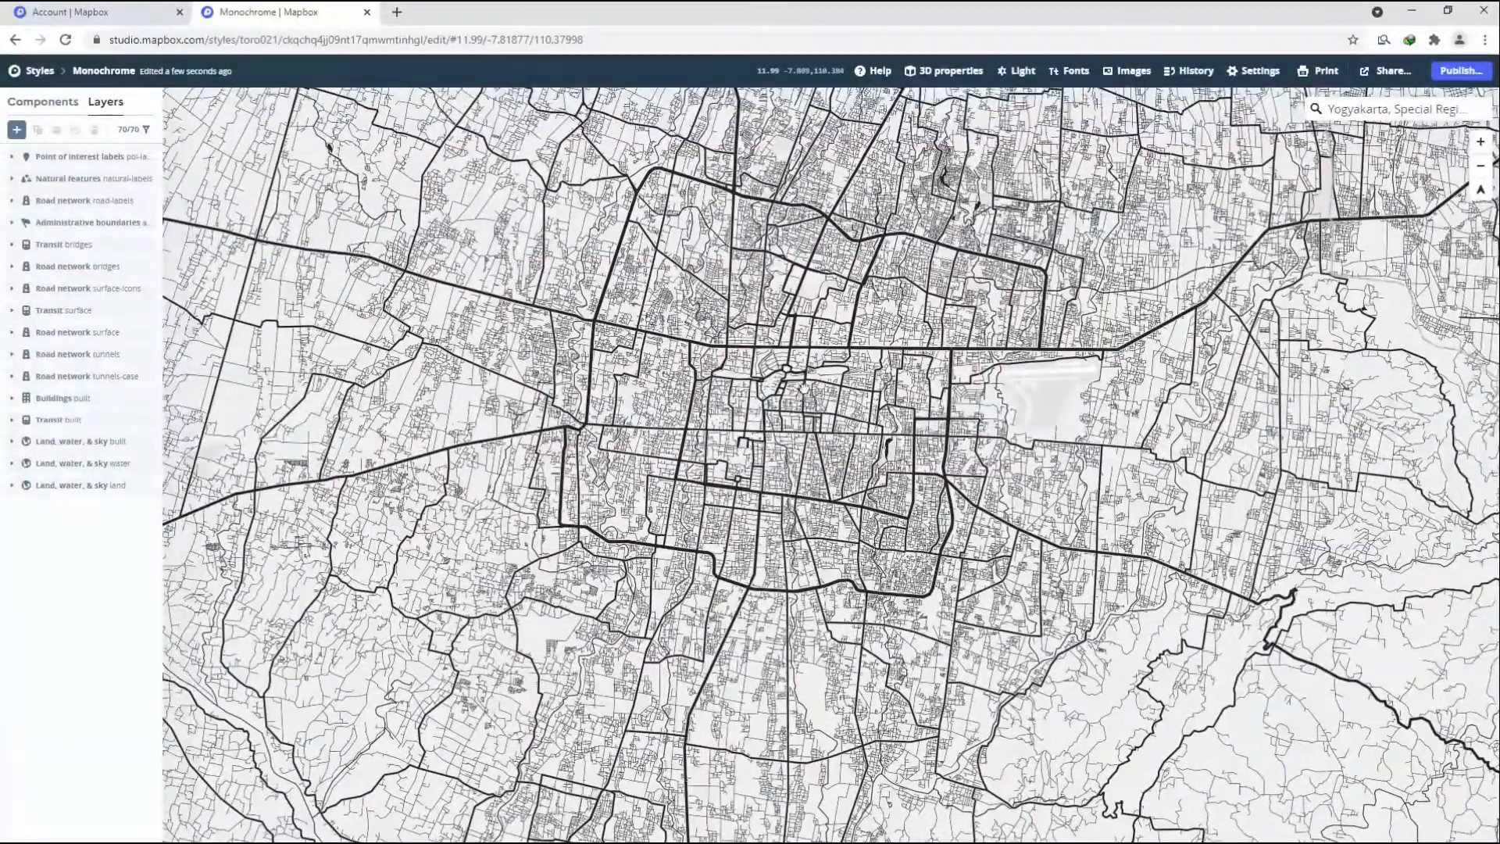
scroll(791, 389, "down", 2)
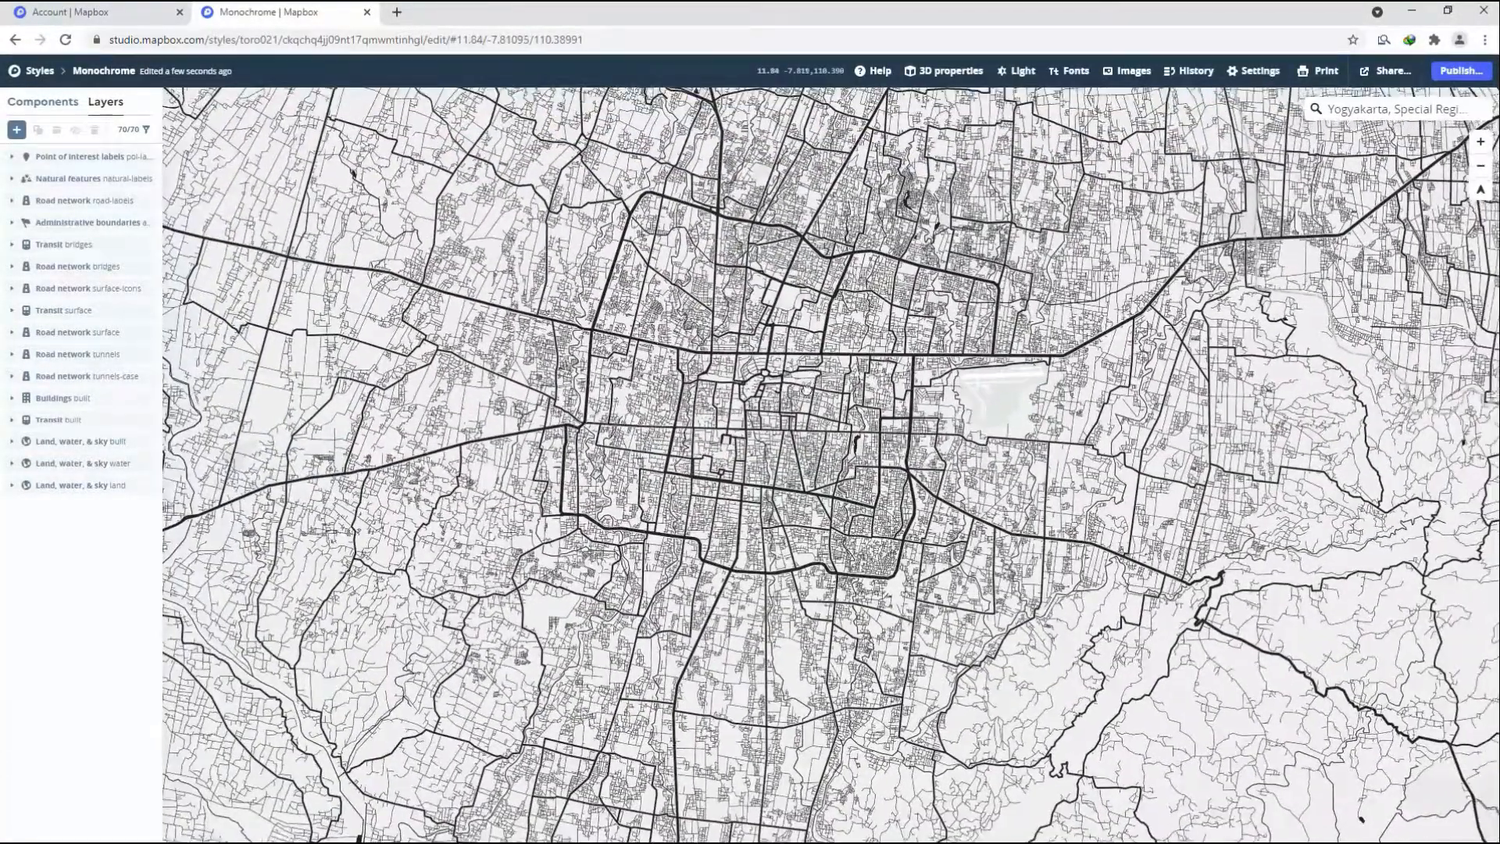
Set up a print export of the Yogyakarta map in centimetres, 13 cm wide and 18 cm high.
scroll(595, 427, "down", 1)
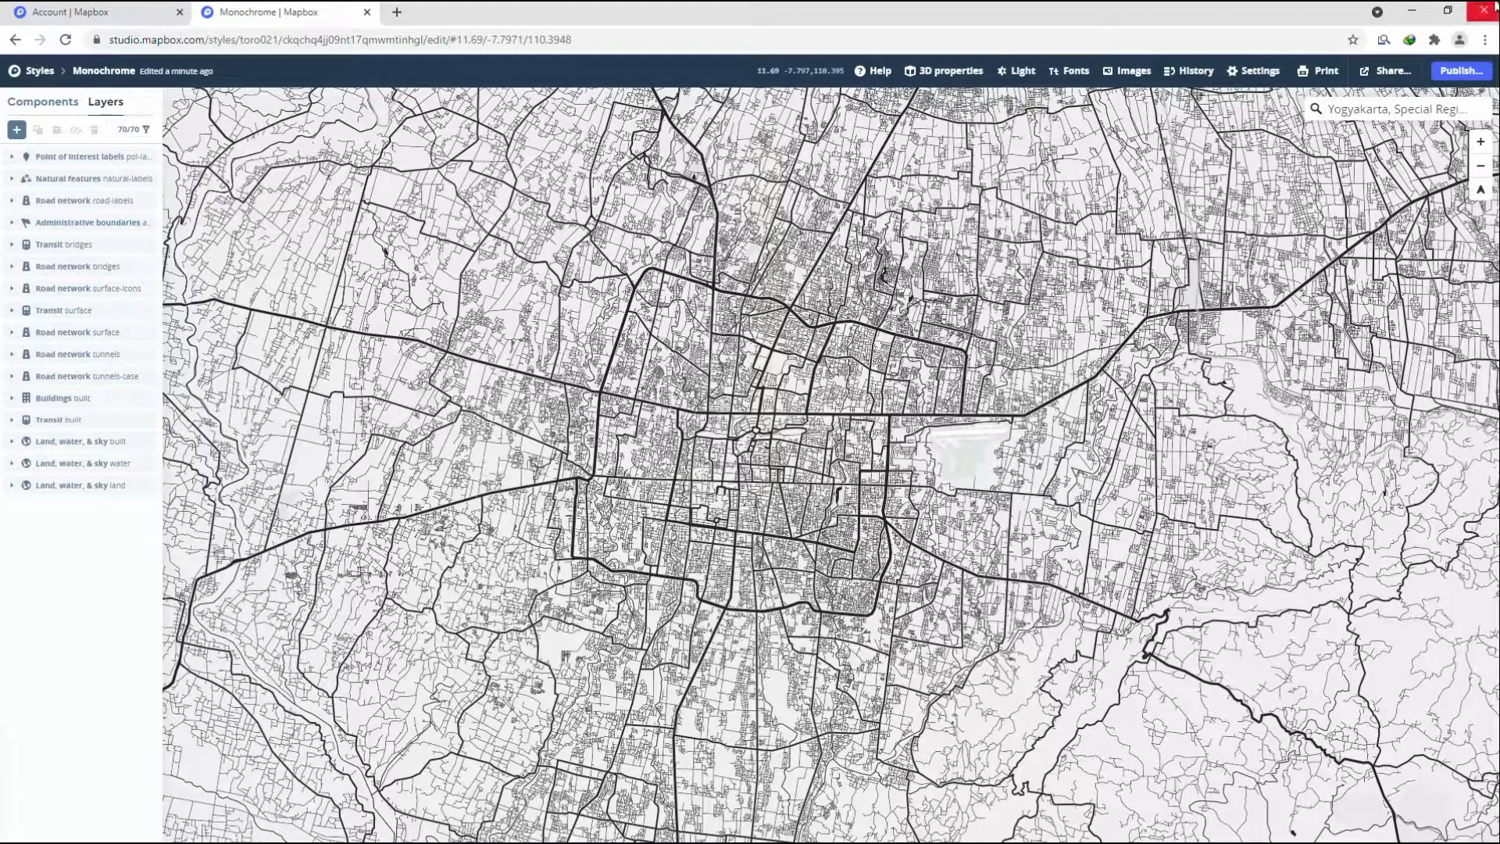
left_click(1313, 72)
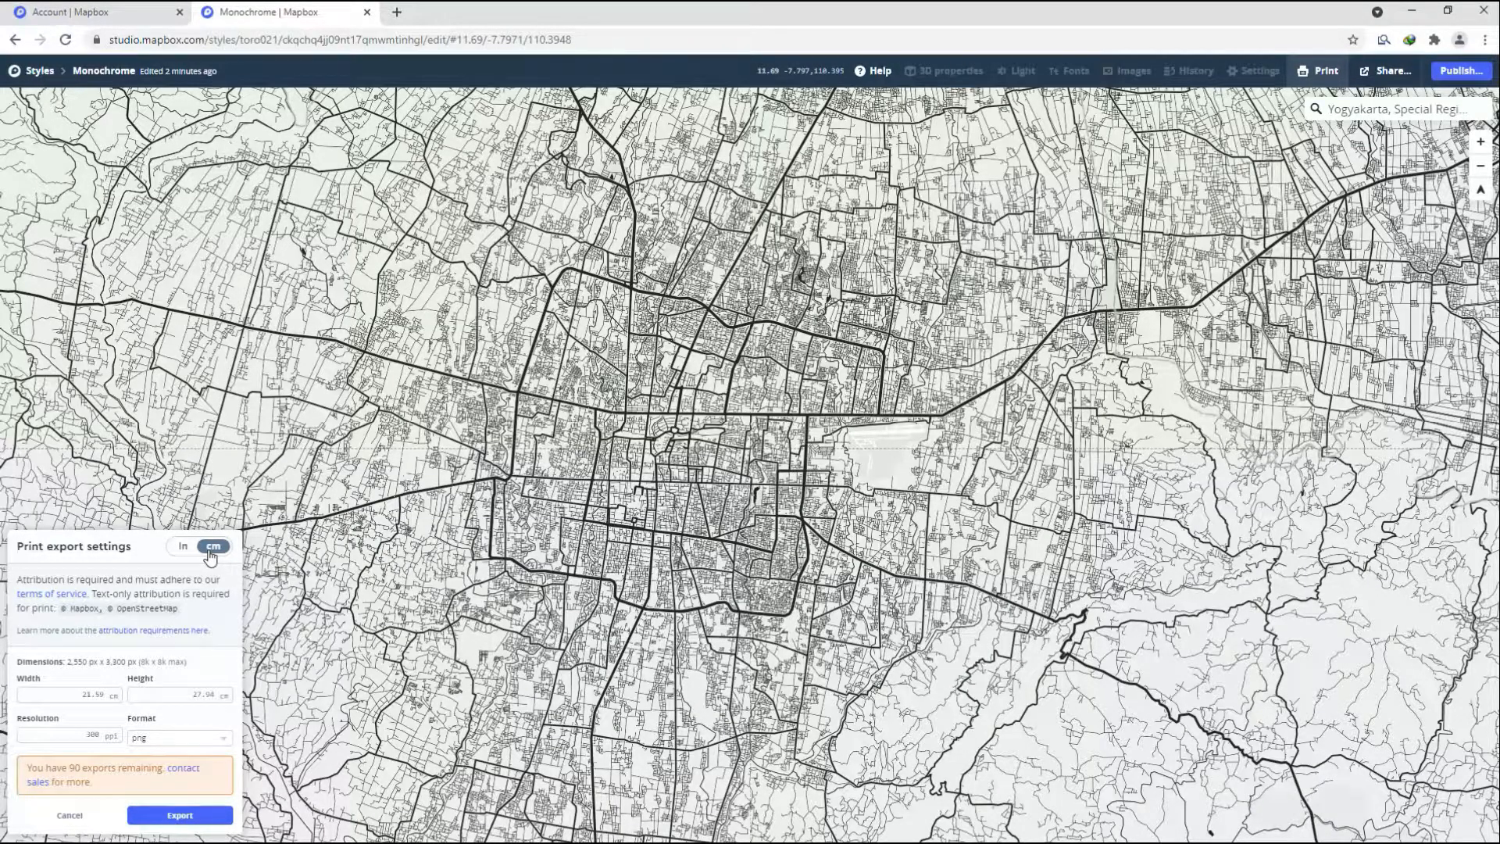
left_click(81, 691)
left_click(188, 693)
left_click(89, 695)
type("13")
left_click(229, 697)
type("18")
Set the print resolution to 400 ppi with the png format, export the map and dismiss the download notice.
left_click(108, 732)
type("400")
left_click(179, 737)
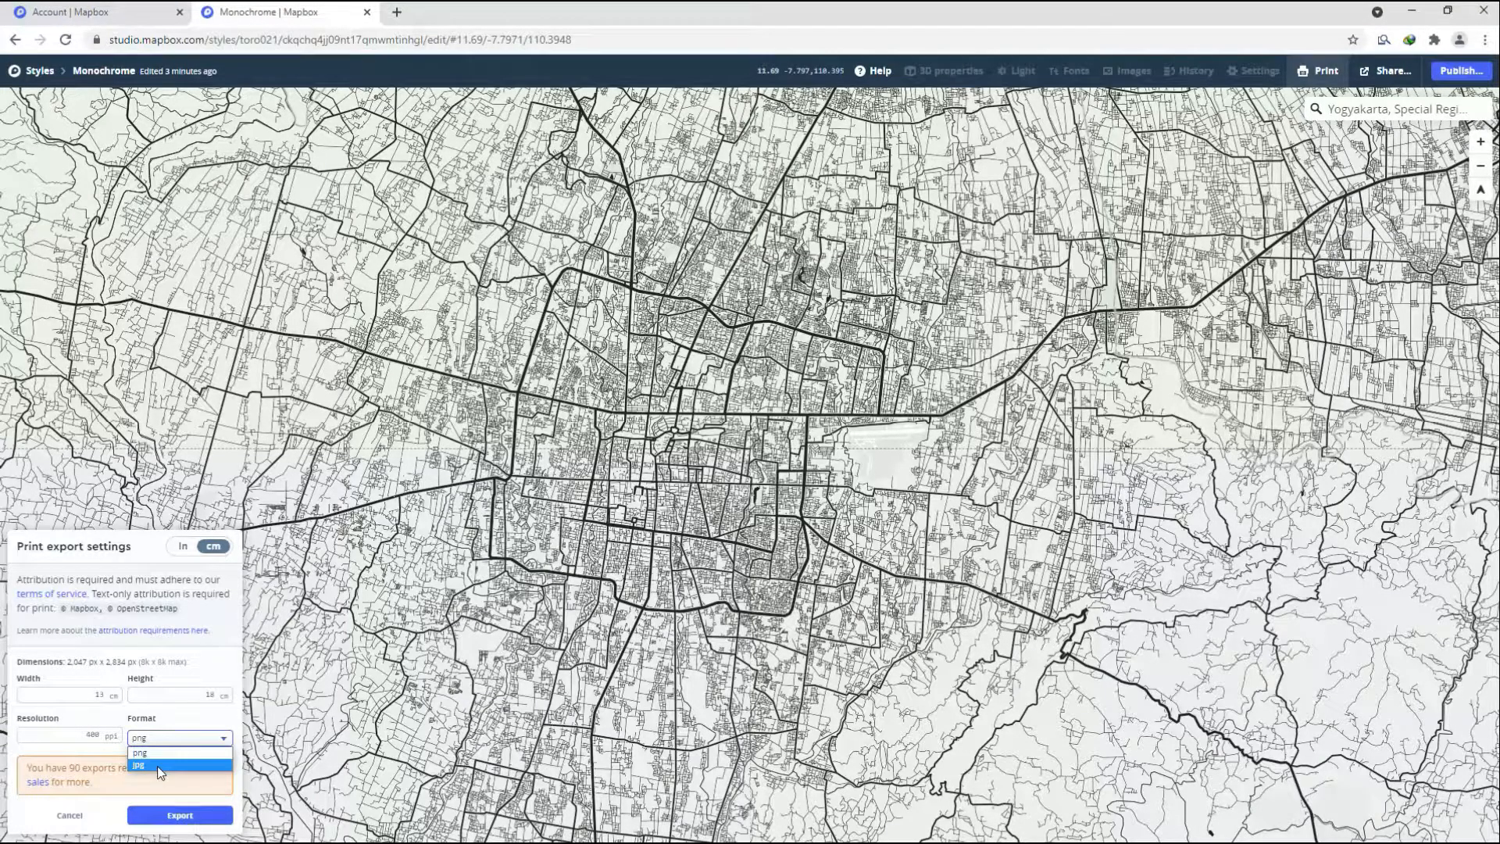
left_click(162, 755)
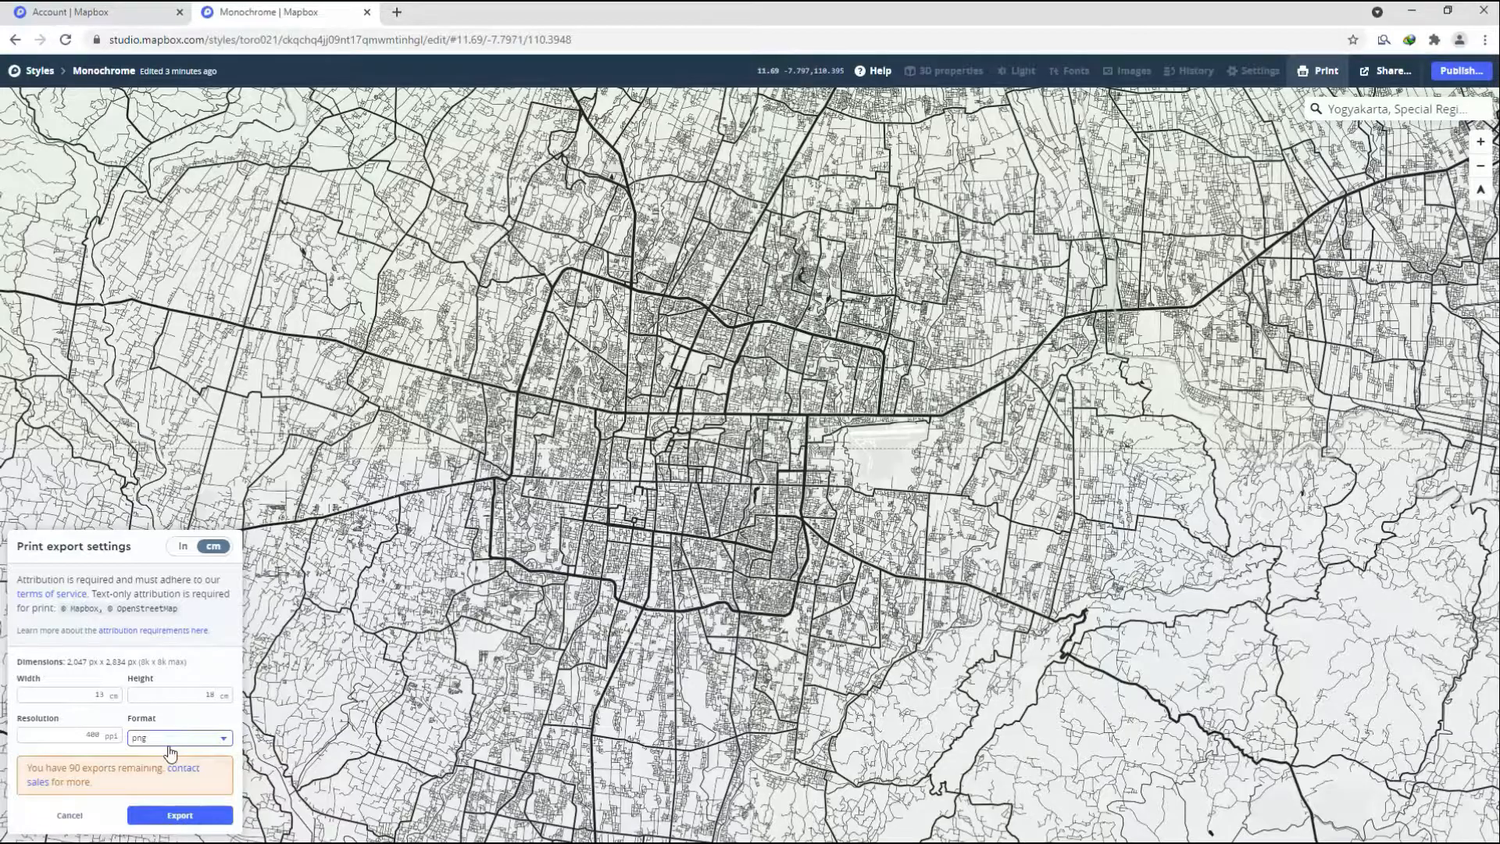
left_click(186, 815)
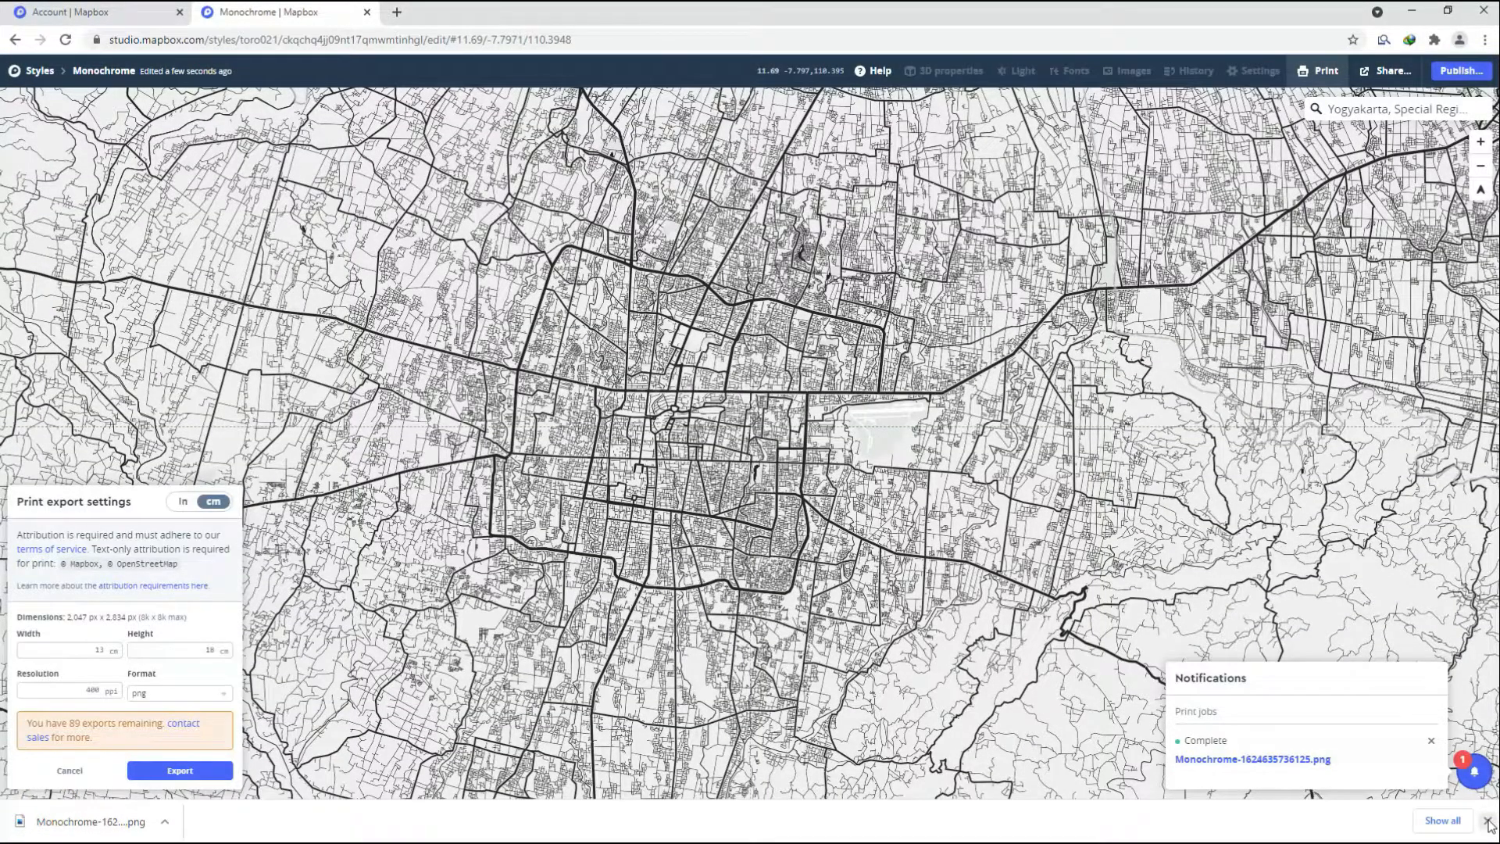
left_click(1487, 821)
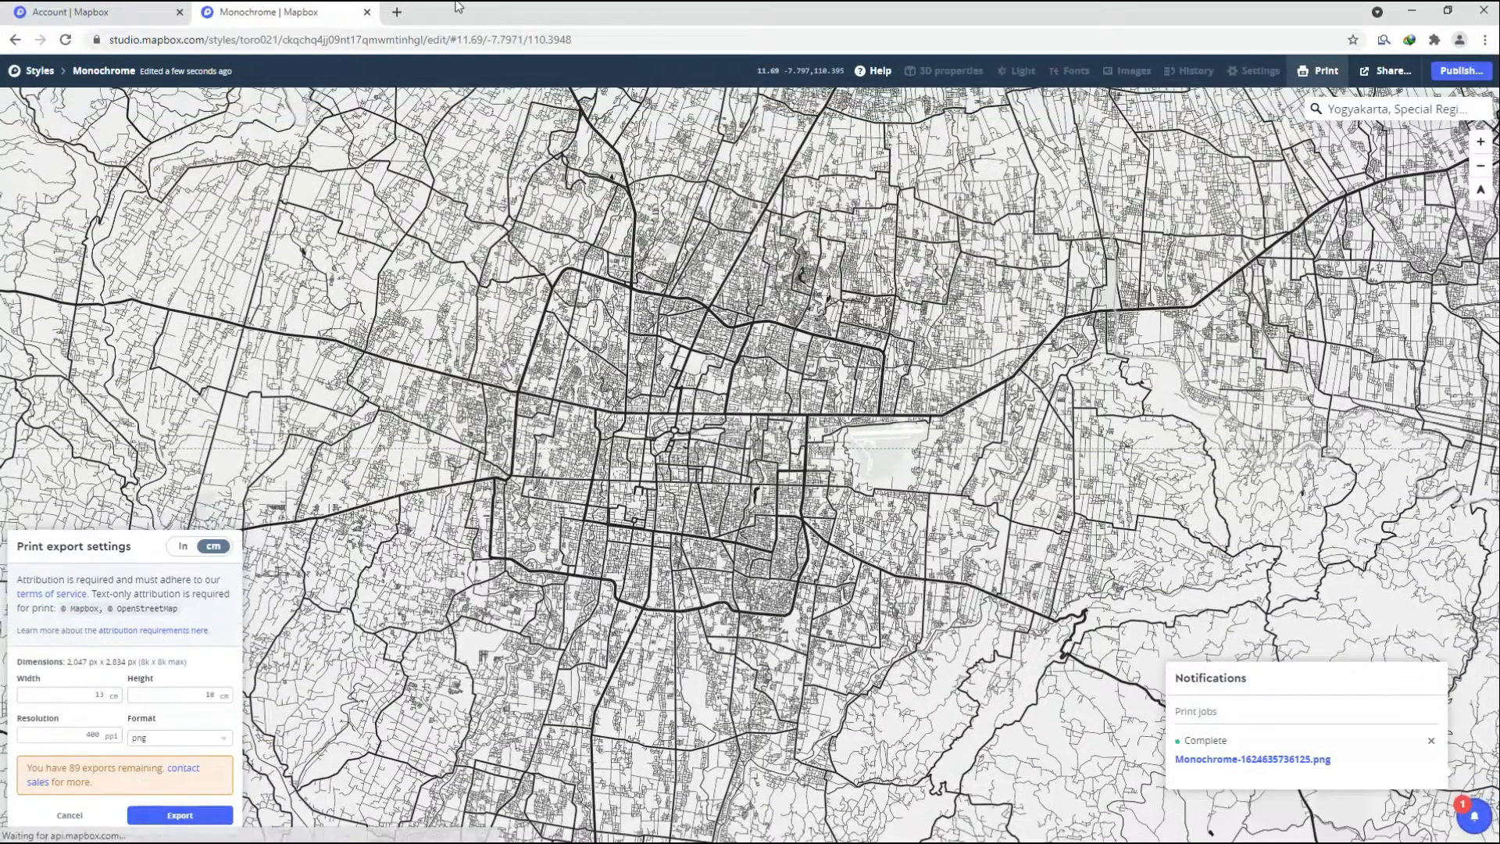
Open canva.com in a new browser tab and log in to the account.
left_click(396, 13)
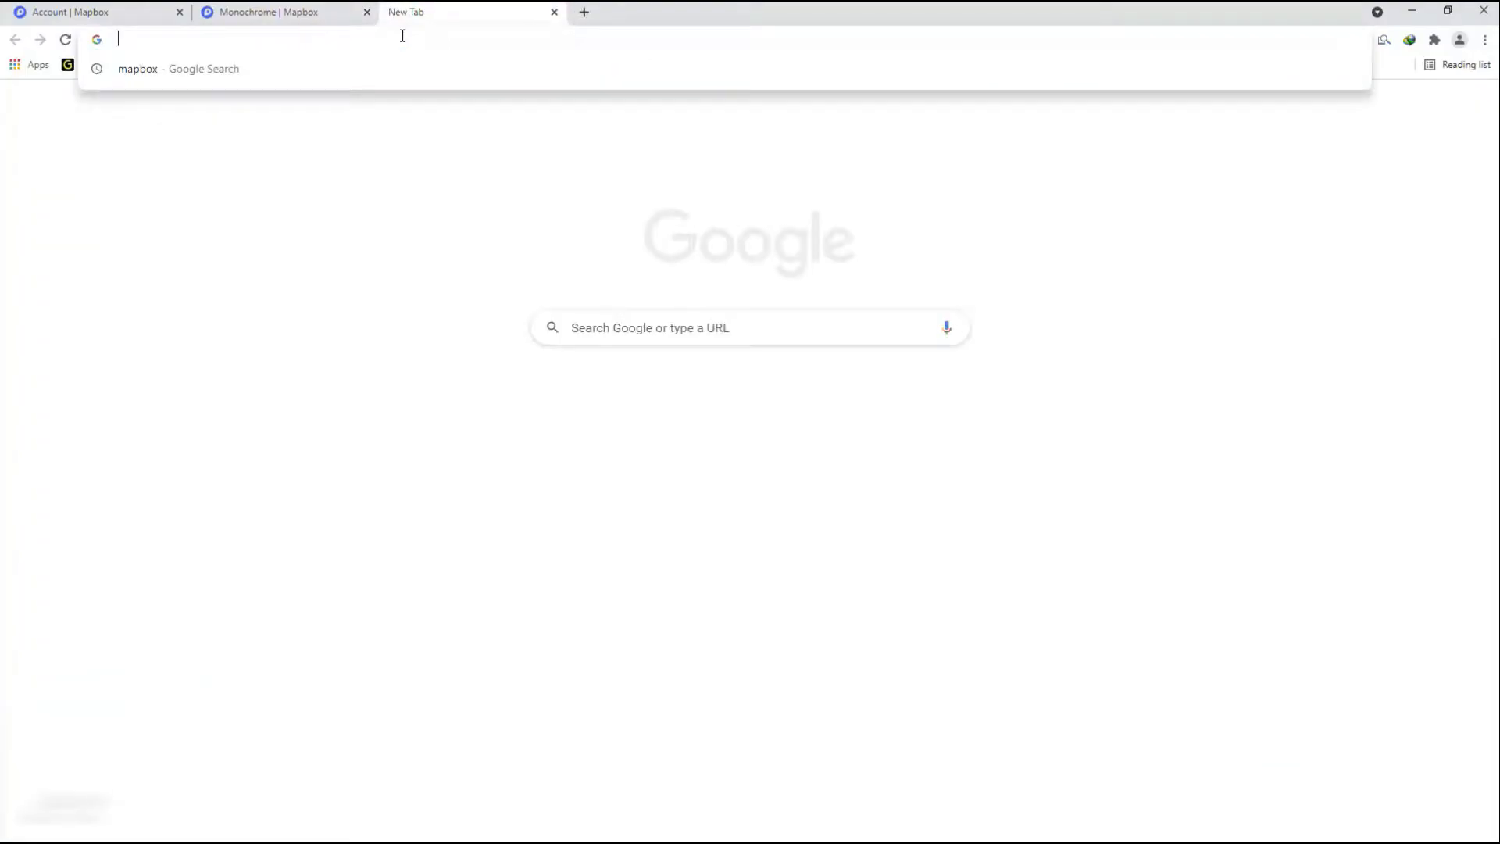
type("canva")
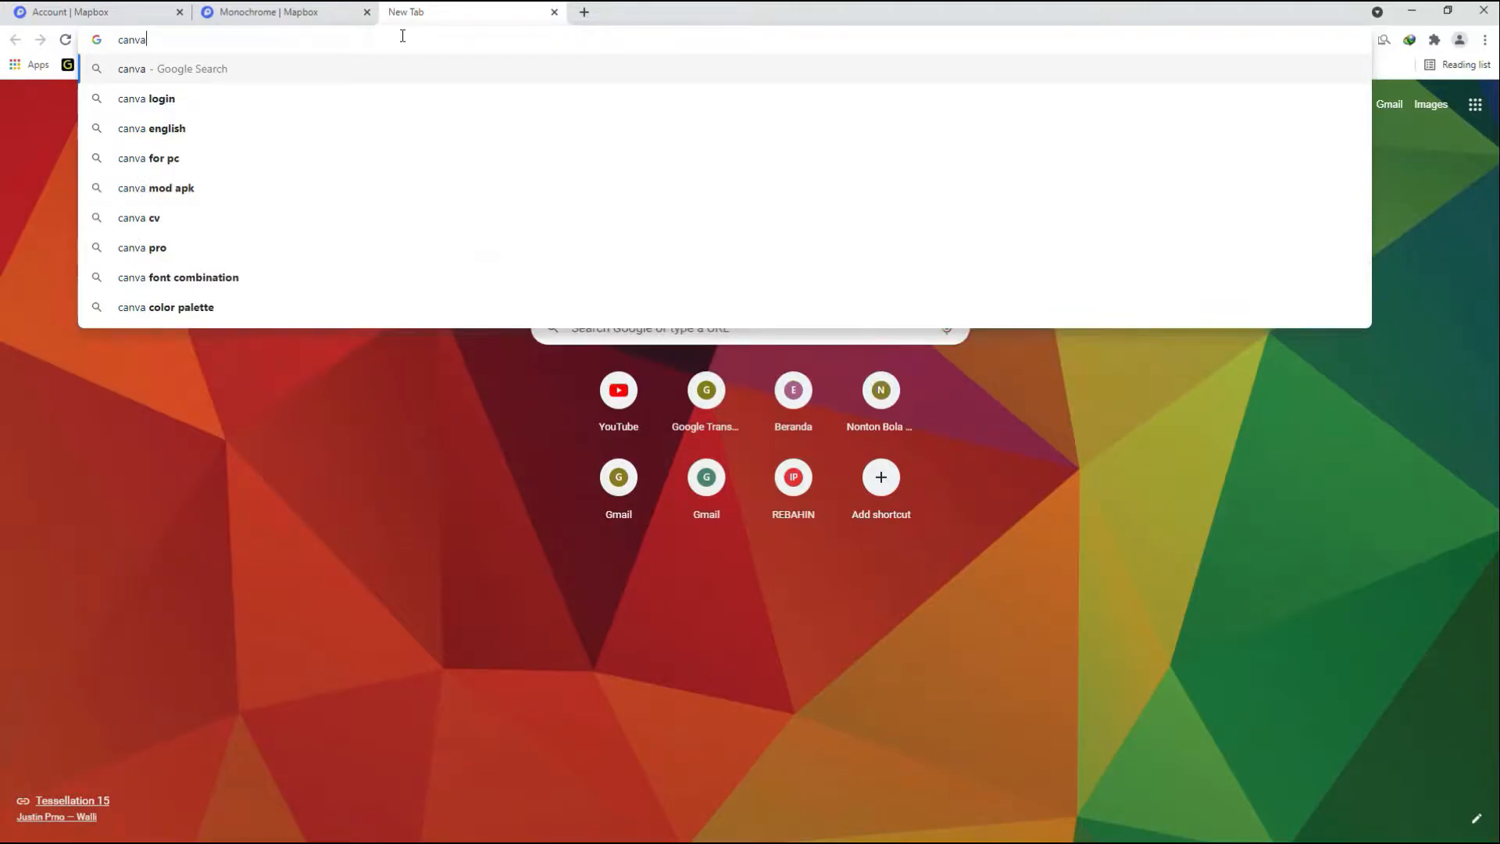
type(".com")
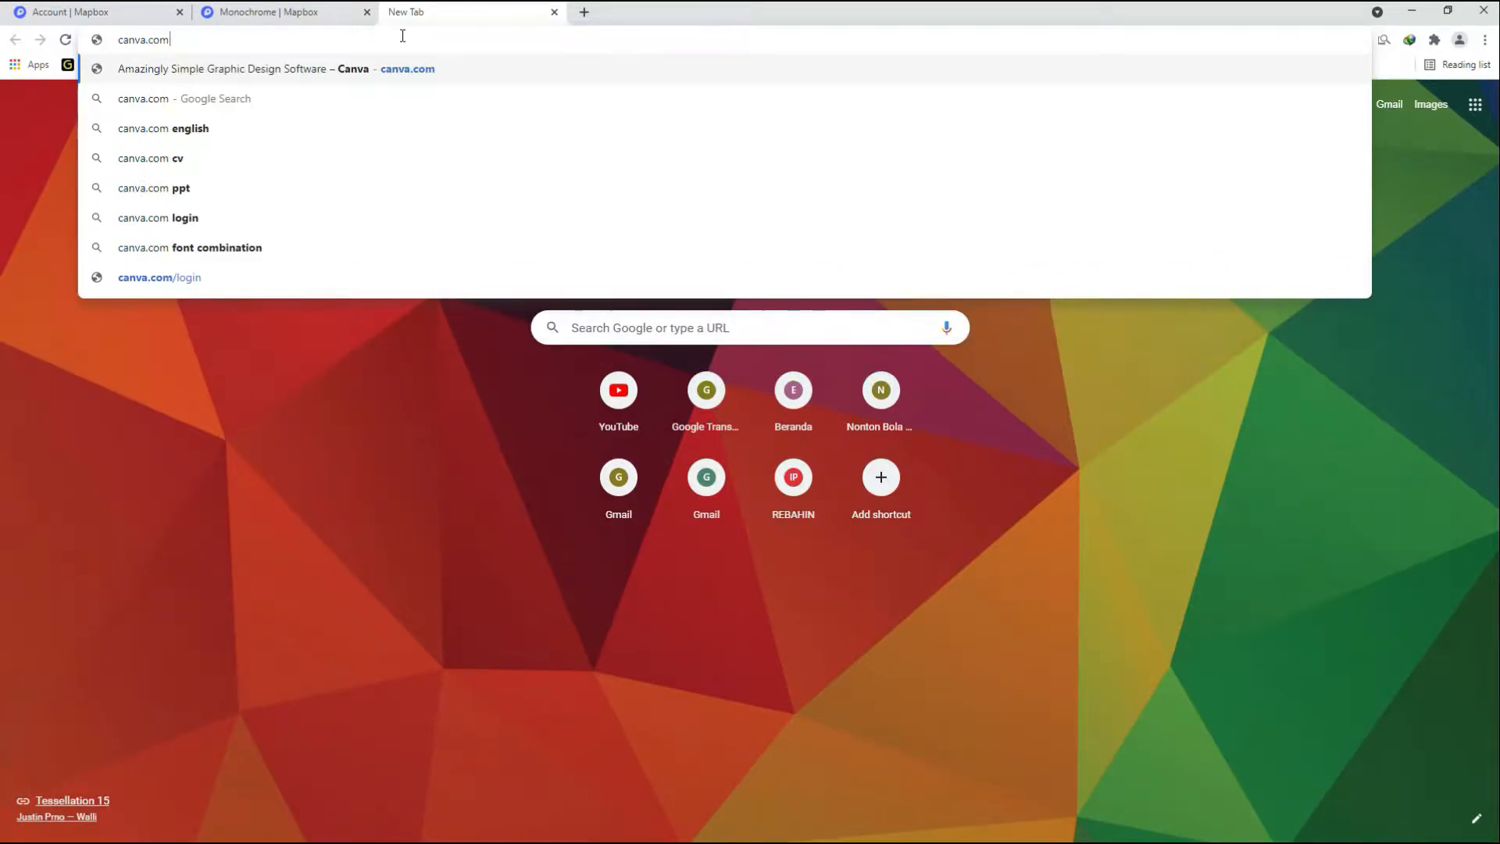
key("Return")
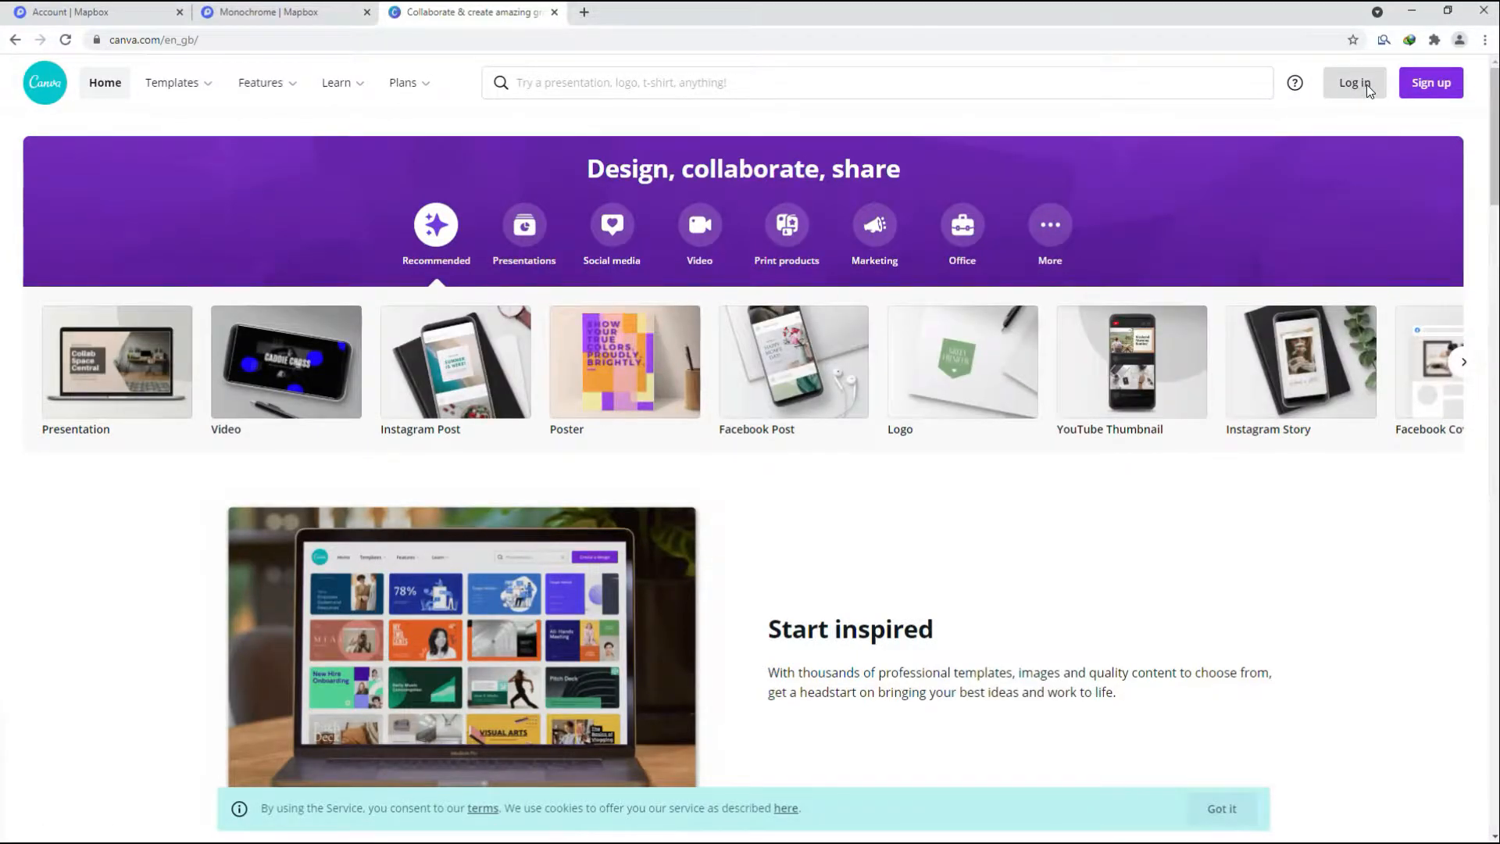
left_click(1366, 85)
left_click(582, 298)
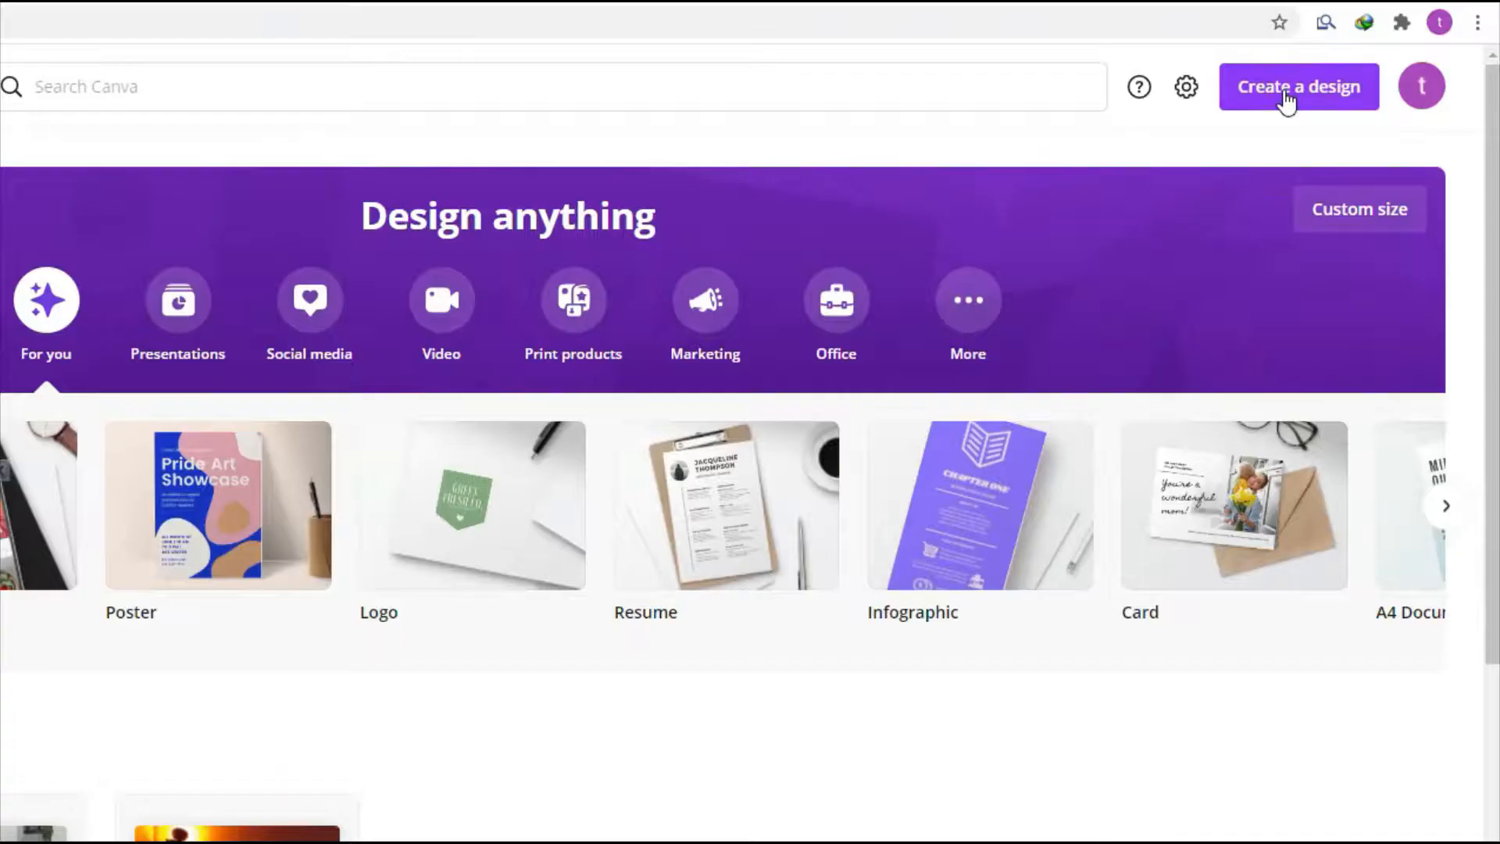
Create a new Canva design with a custom size of 13 x 18 cm.
left_click(1357, 88)
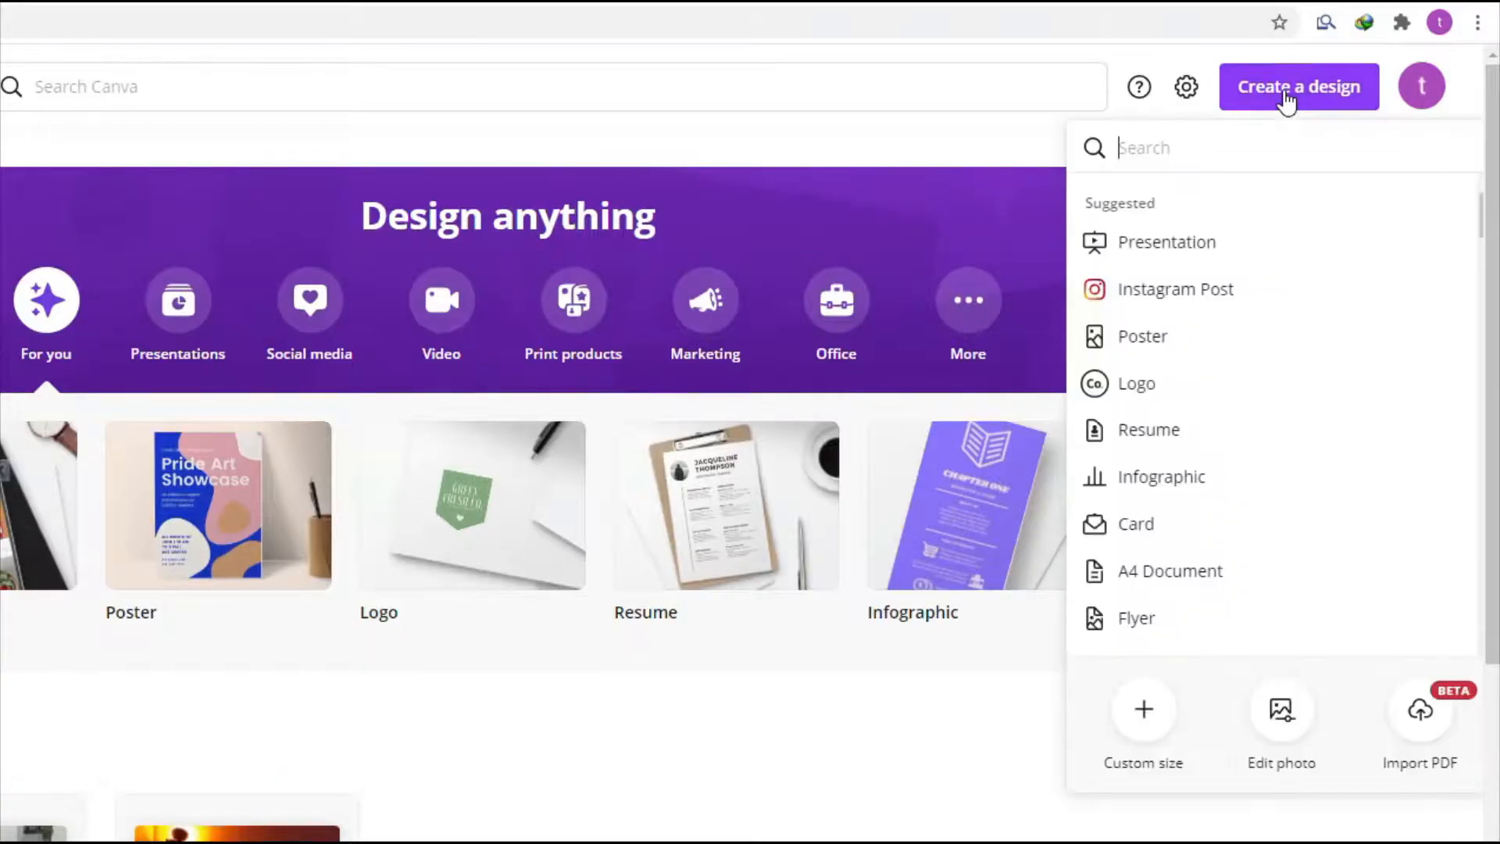
left_click(1143, 709)
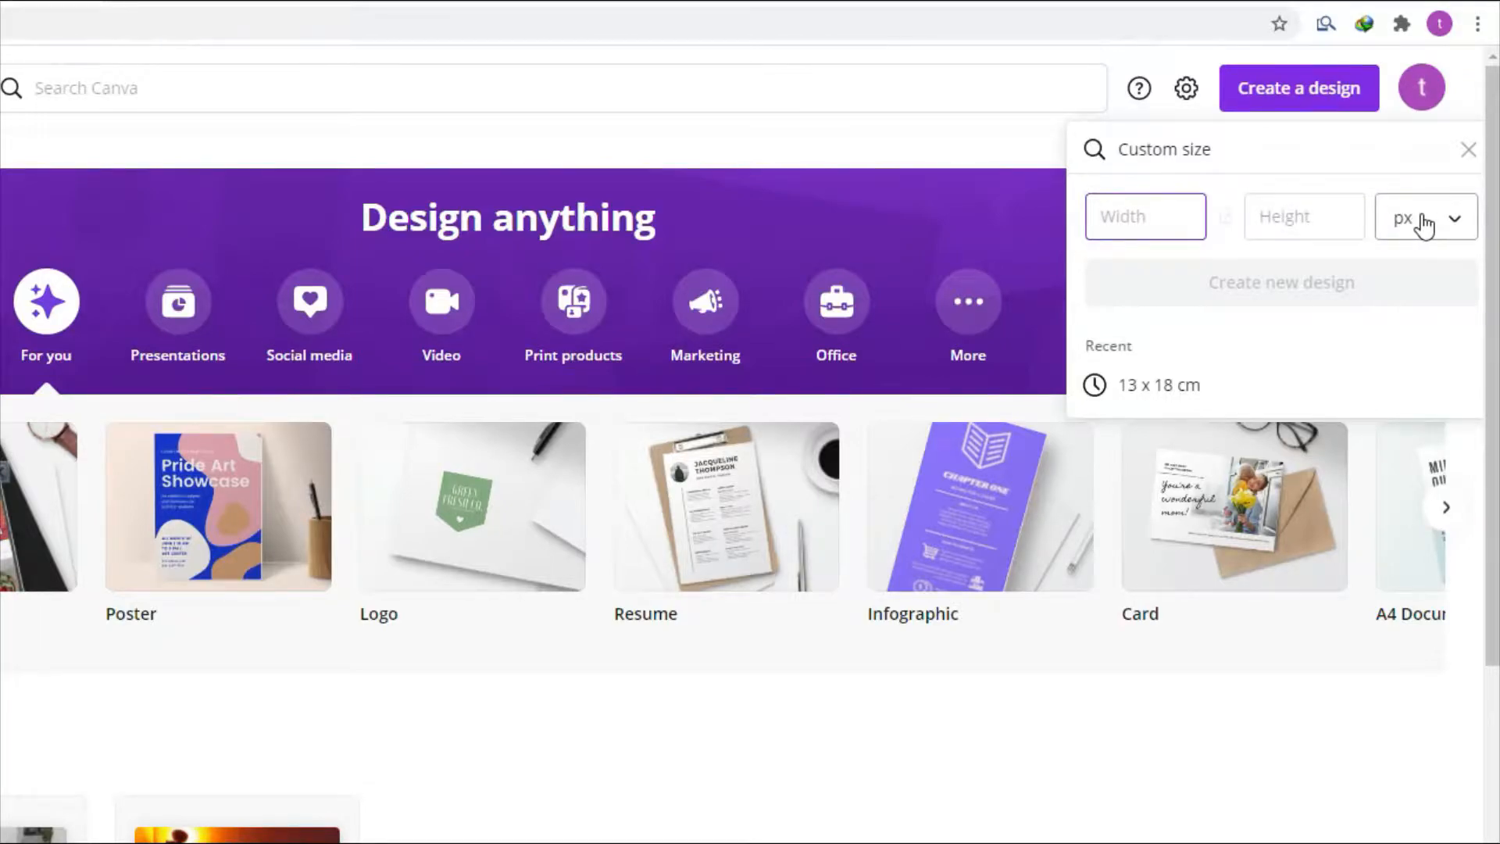
left_click(1426, 226)
left_click(1359, 374)
left_click(1128, 219)
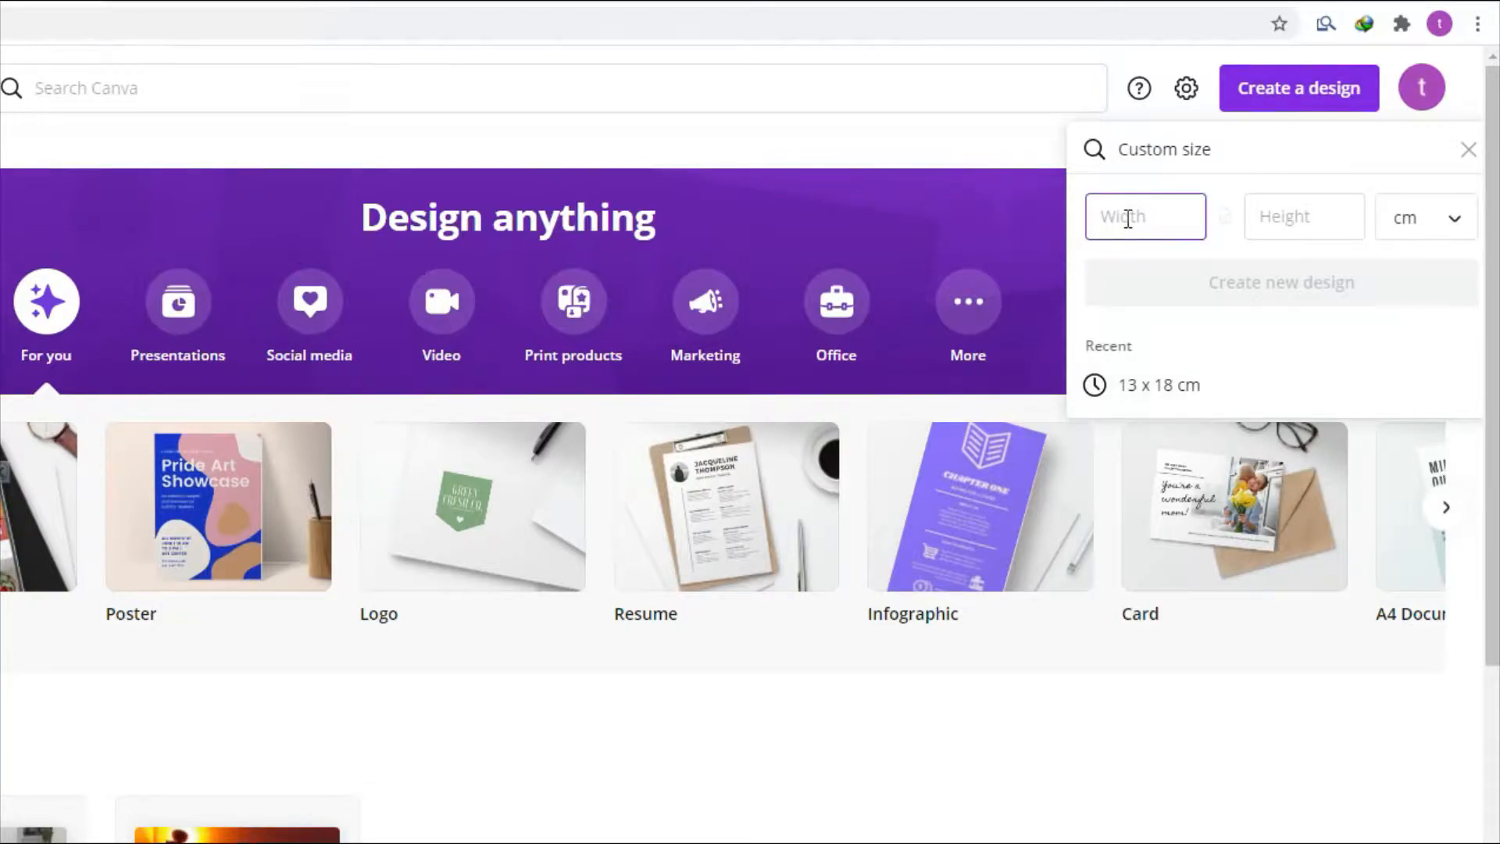
type("13")
left_click(1277, 217)
type("18")
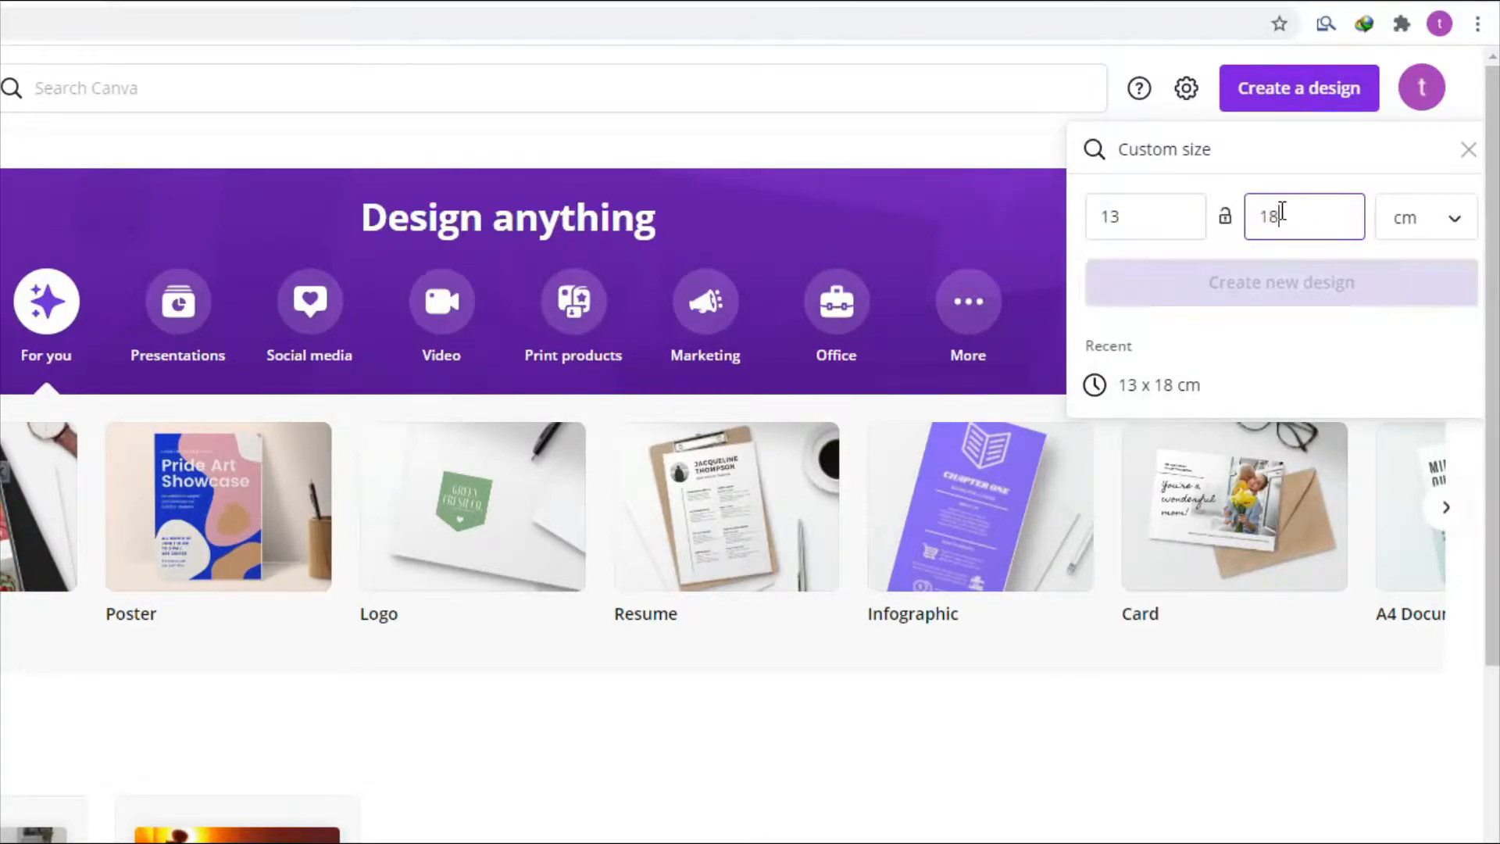
left_click(1282, 285)
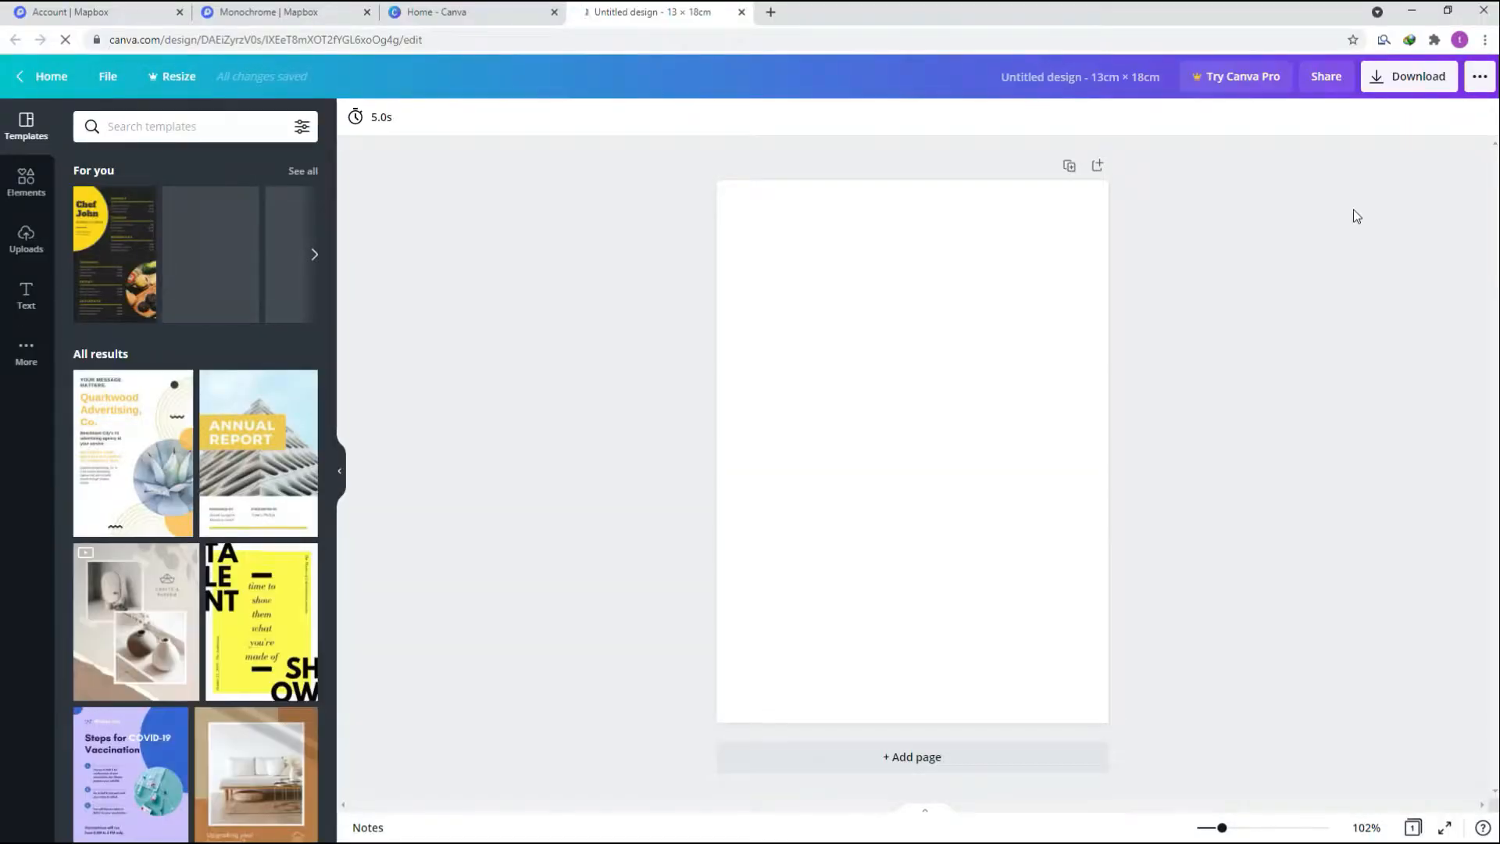
Upload the exported map image to the design and place it on the blank page.
left_click(28, 242)
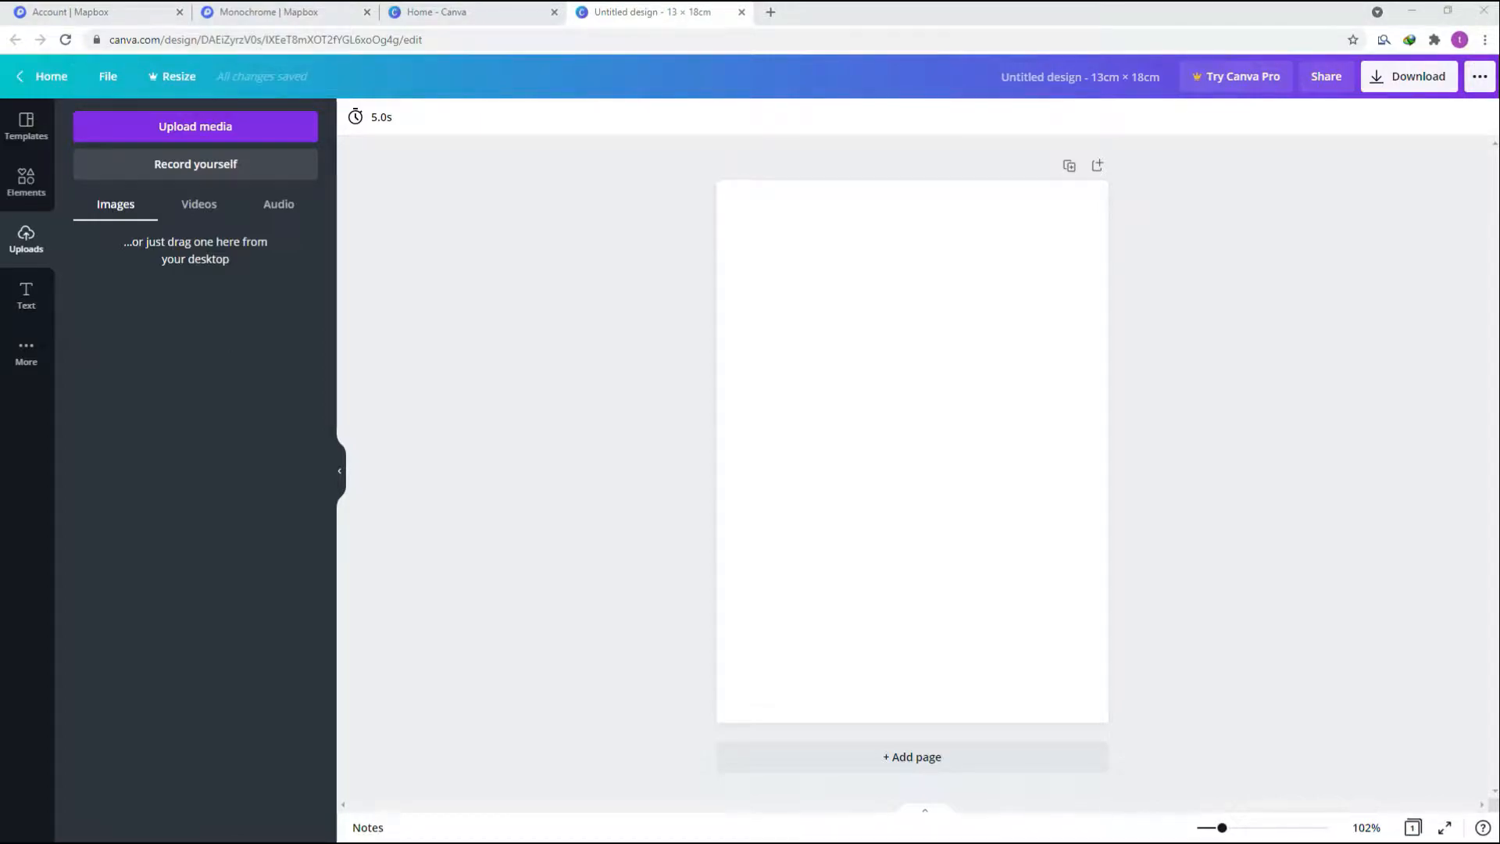
left_click_drag(58, 459, 184, 314)
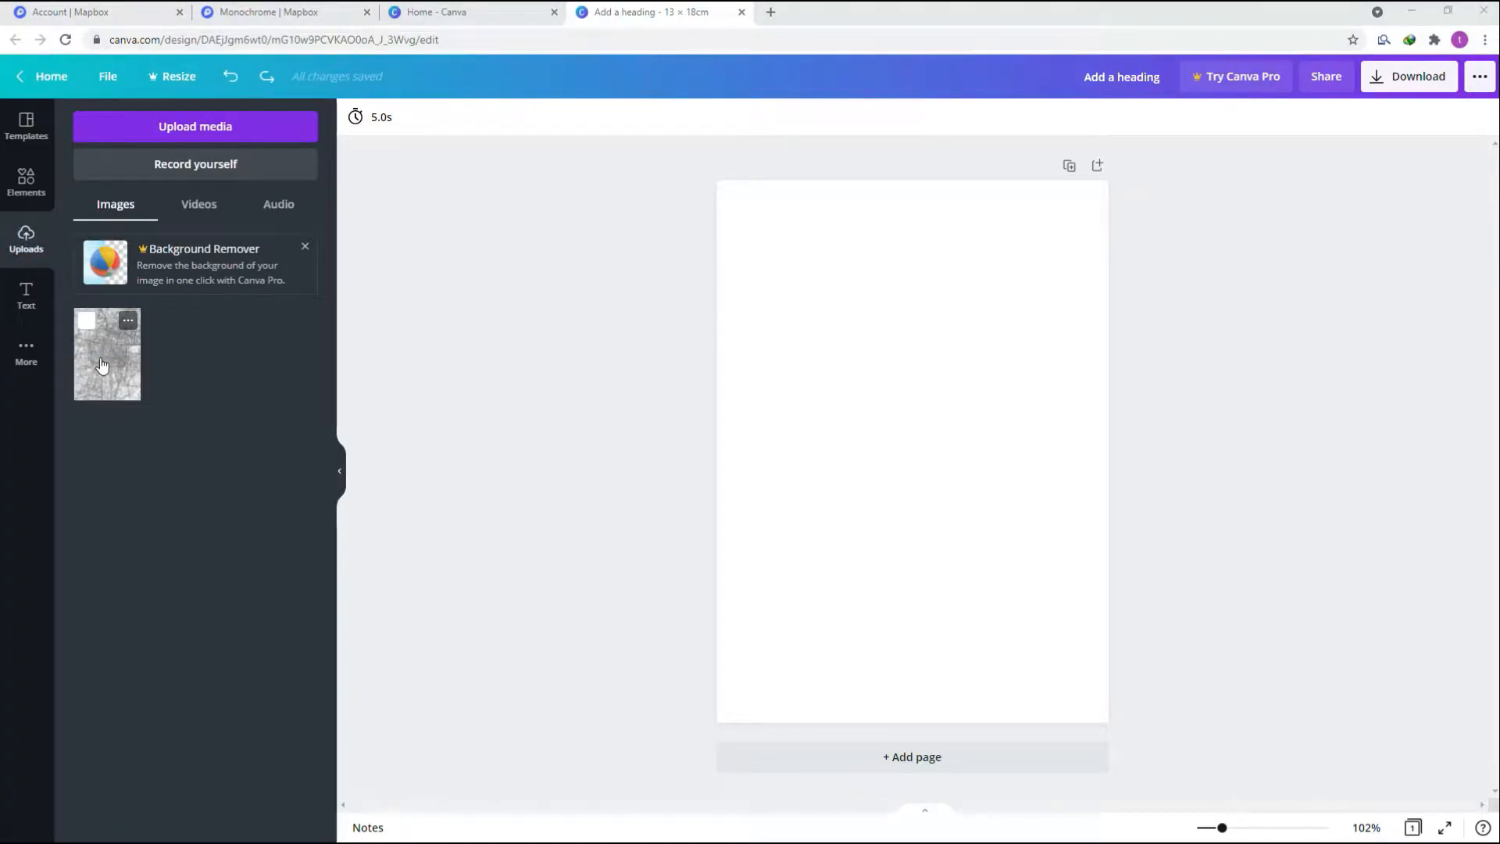
left_click_drag(102, 364, 749, 332)
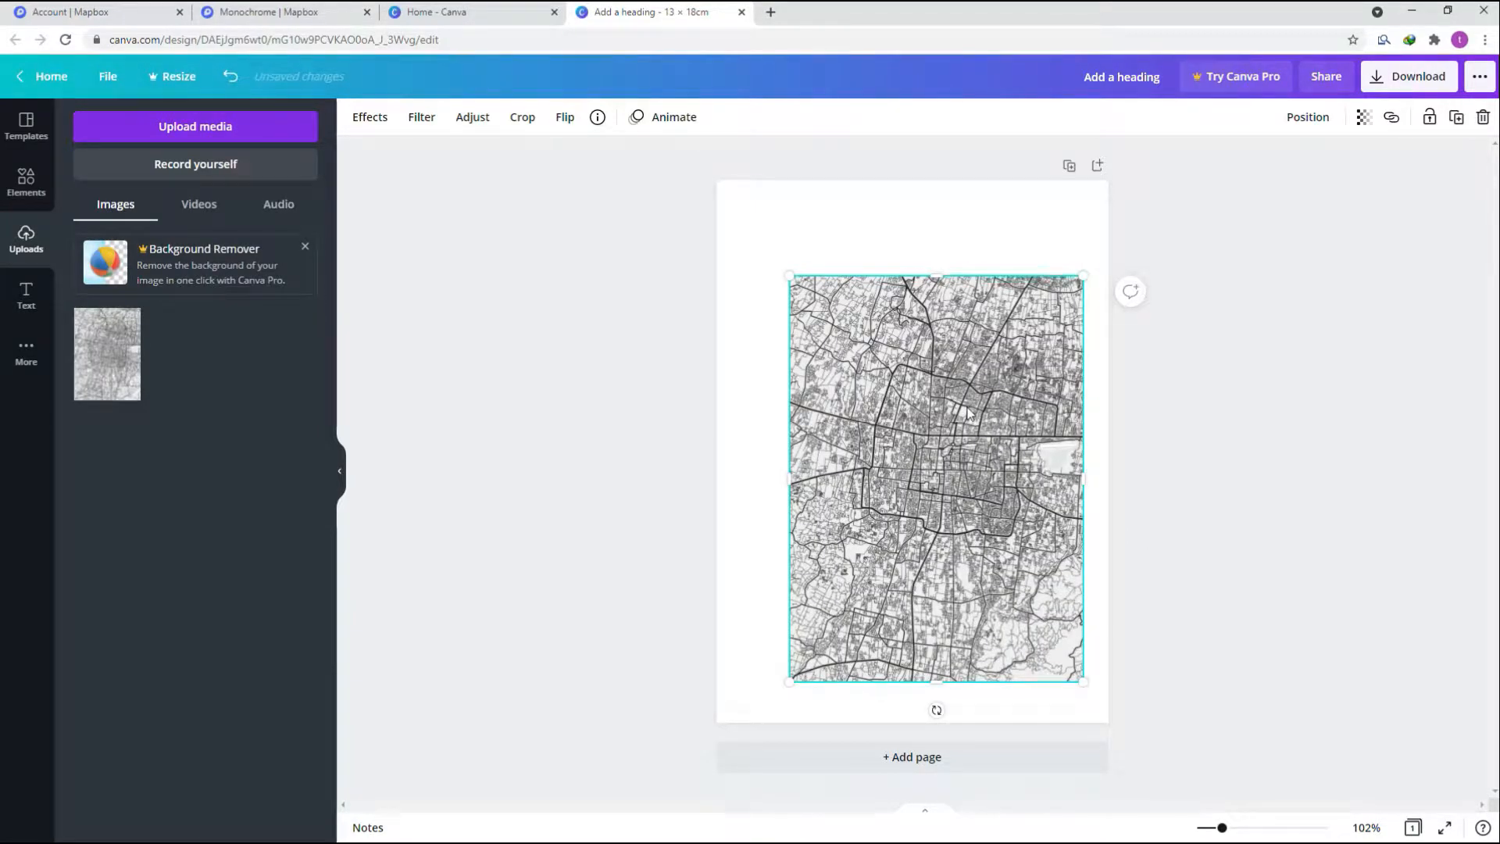
Align the map image with the page corner, enlarge it to fill the whole page, and show the text options.
mouse_move(967, 412)
left_mouse_down()
mouse_move(931, 359)
mouse_move(952, 389)
left_mouse_up()
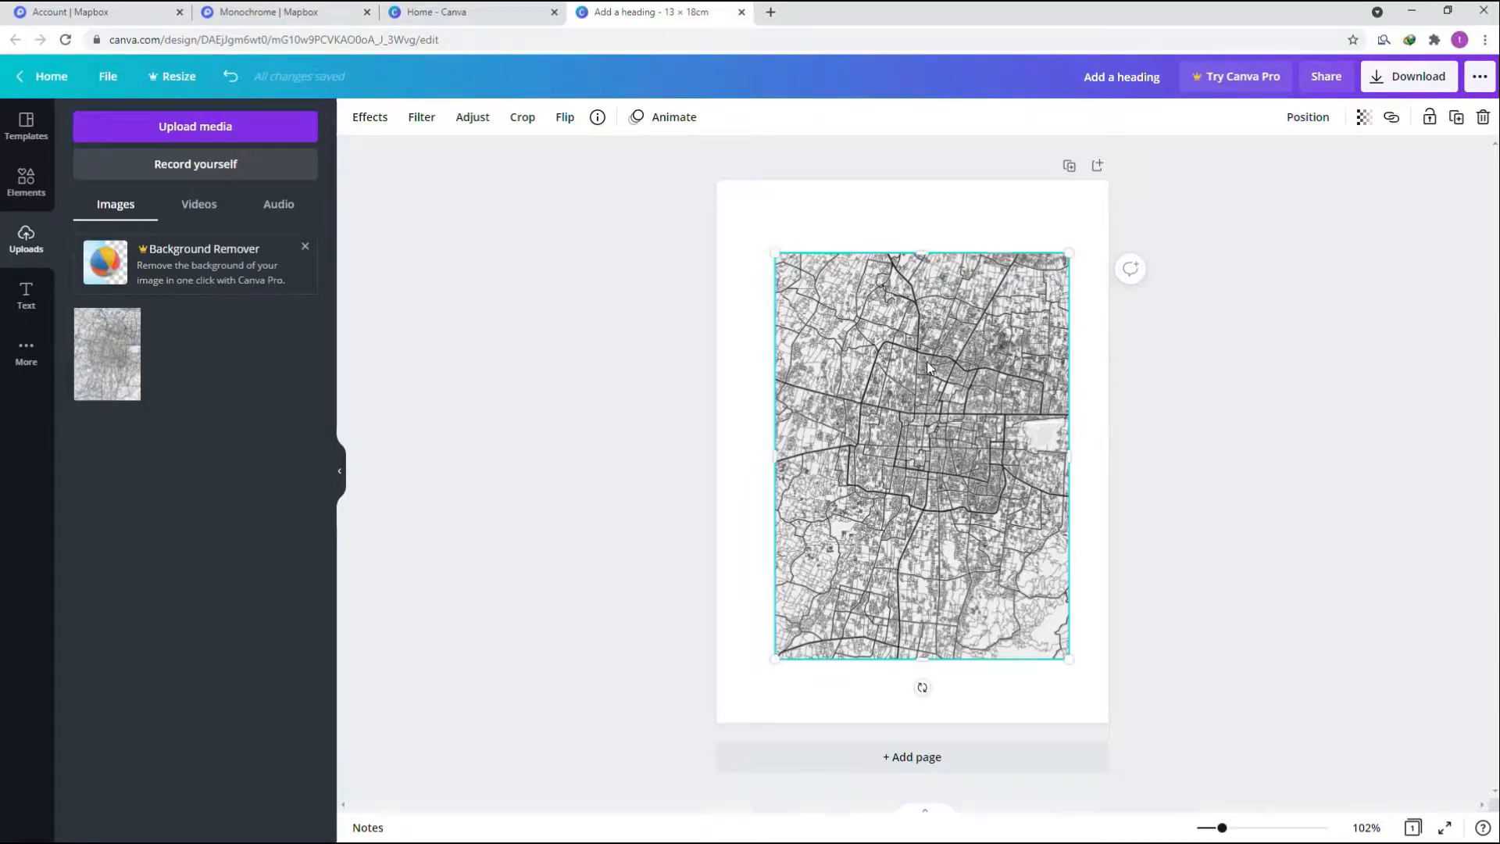
left_click_drag(928, 367, 871, 295)
left_click_drag(1031, 623, 1108, 722)
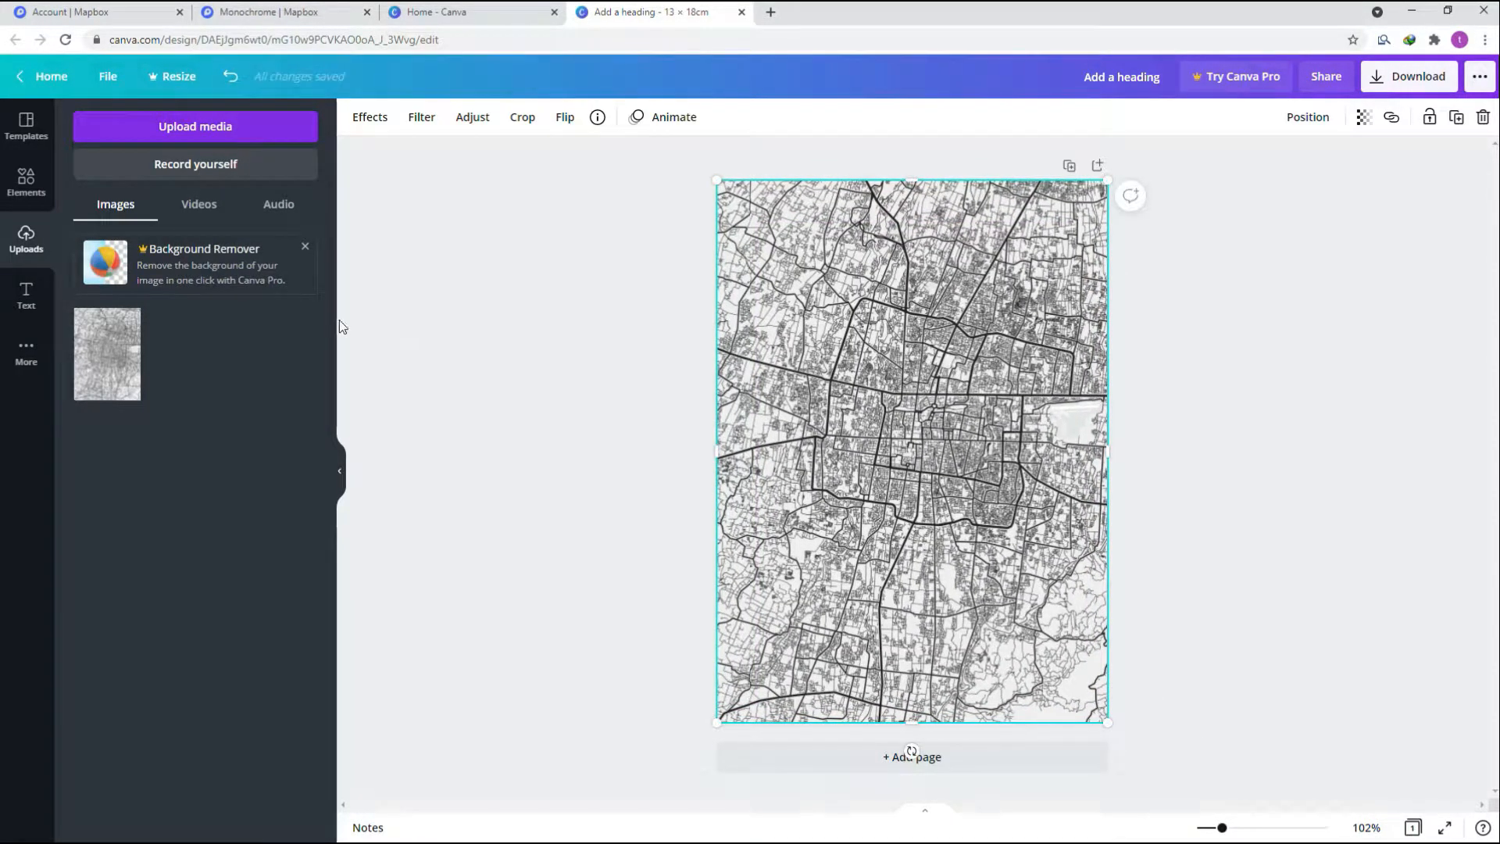
left_click(27, 299)
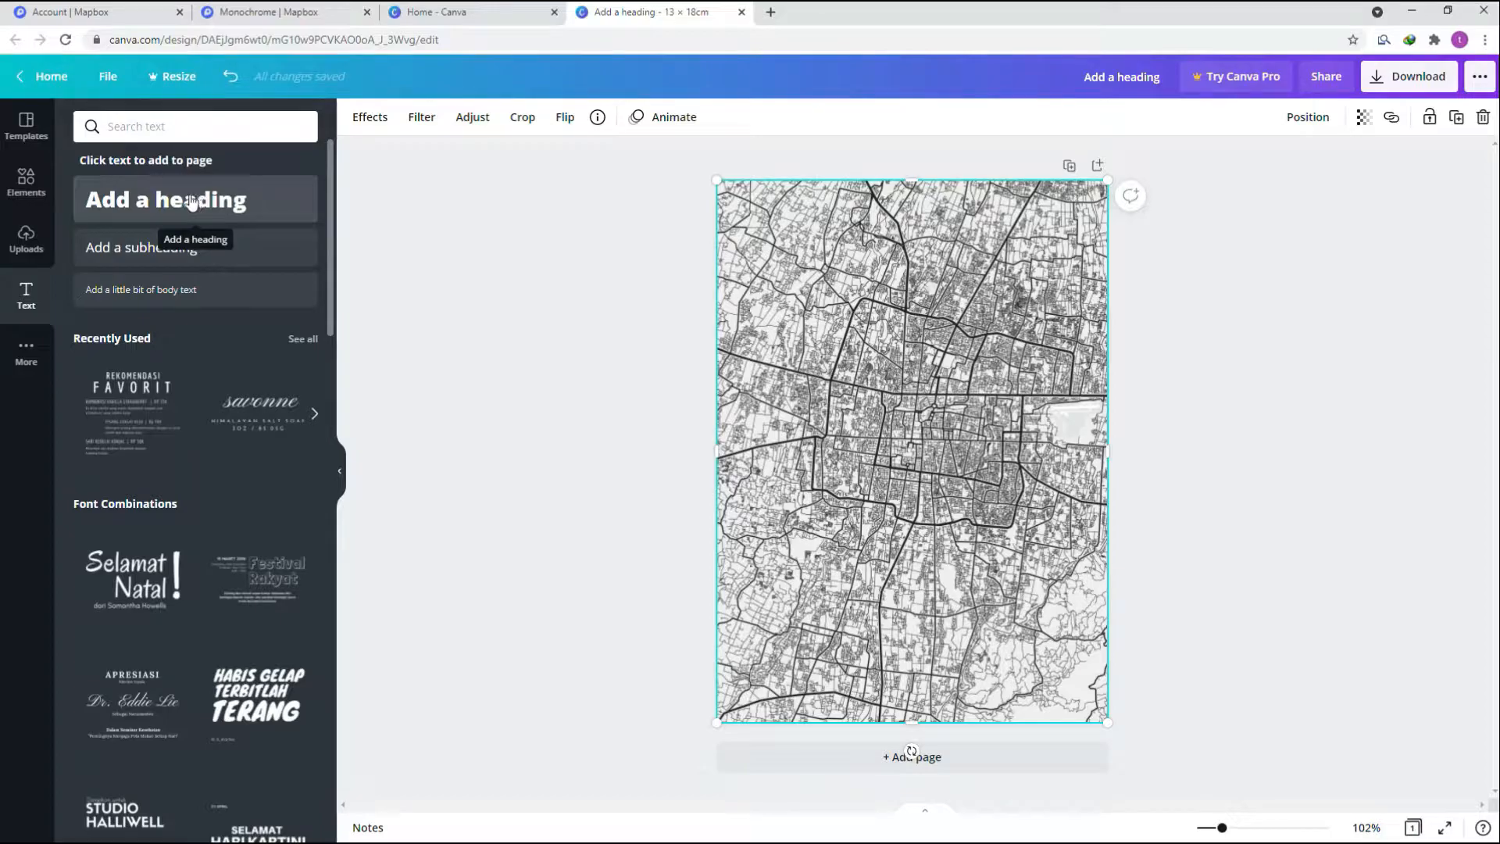
left_click(218, 197)
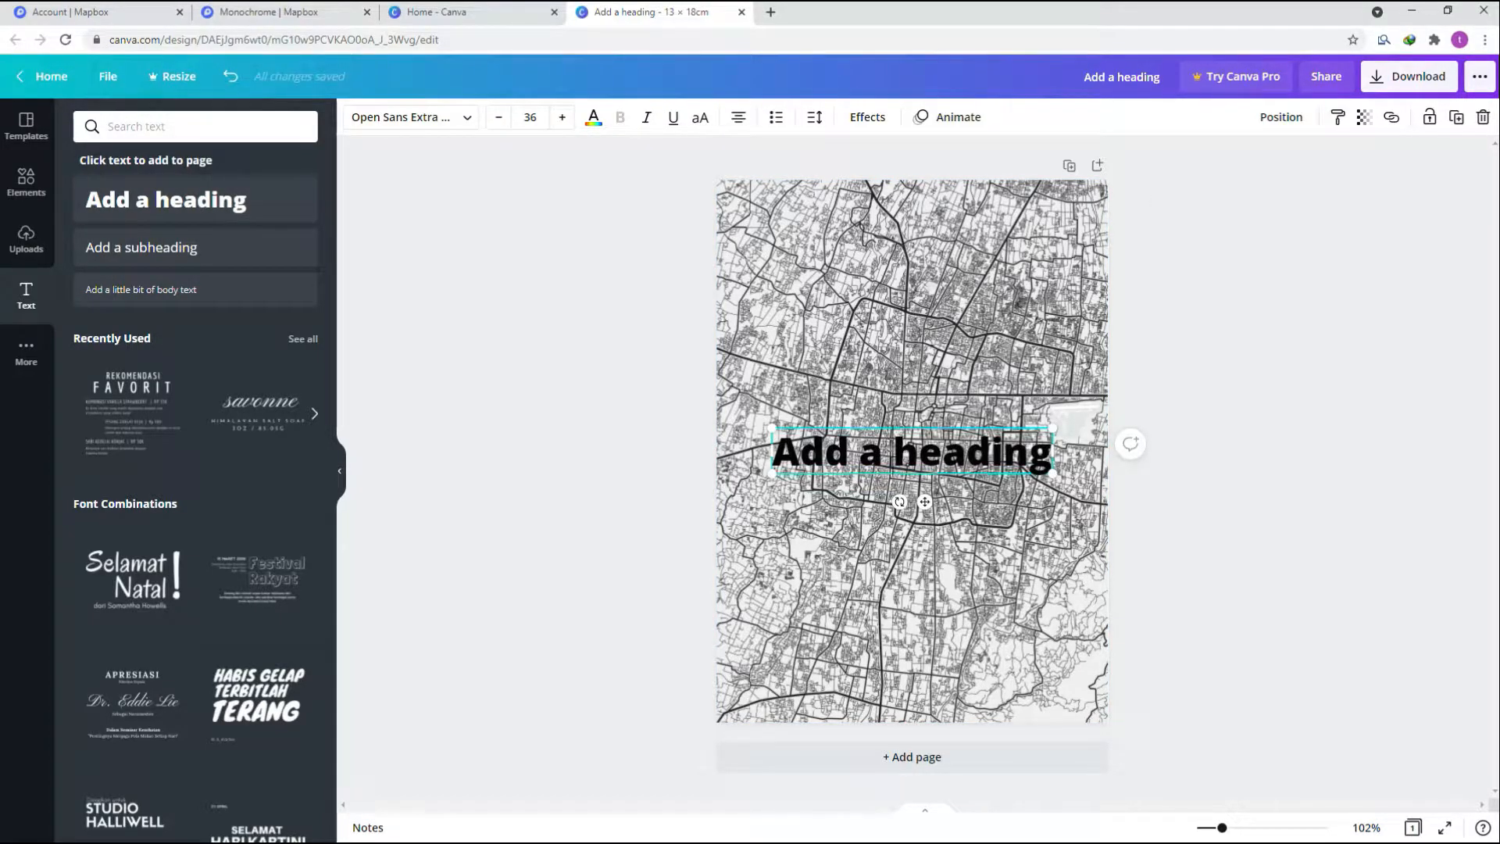
double_click(912, 452)
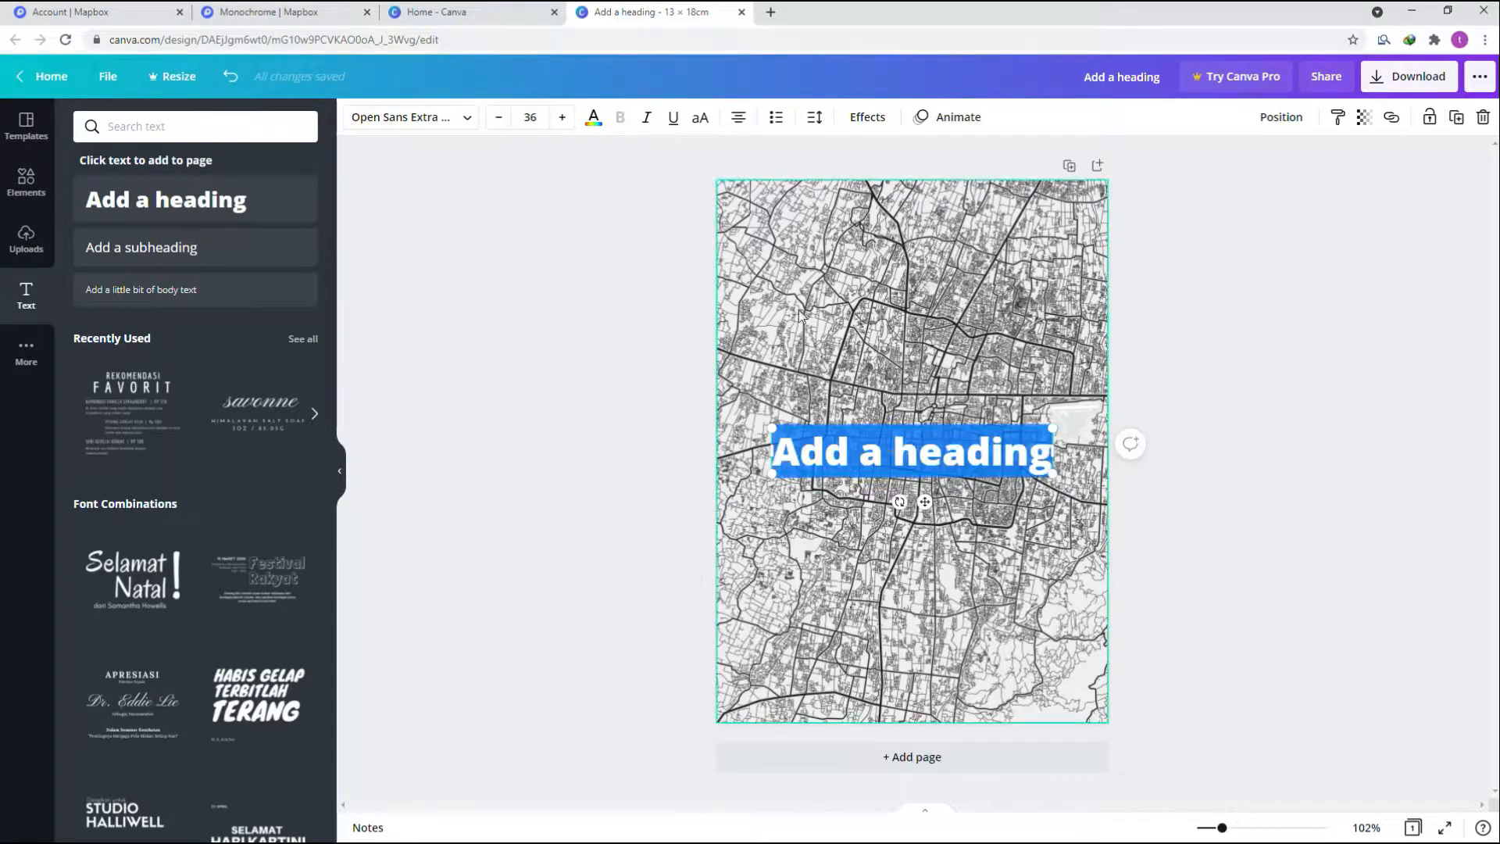
left_click(465, 119)
scroll(219, 402, "down", 5)
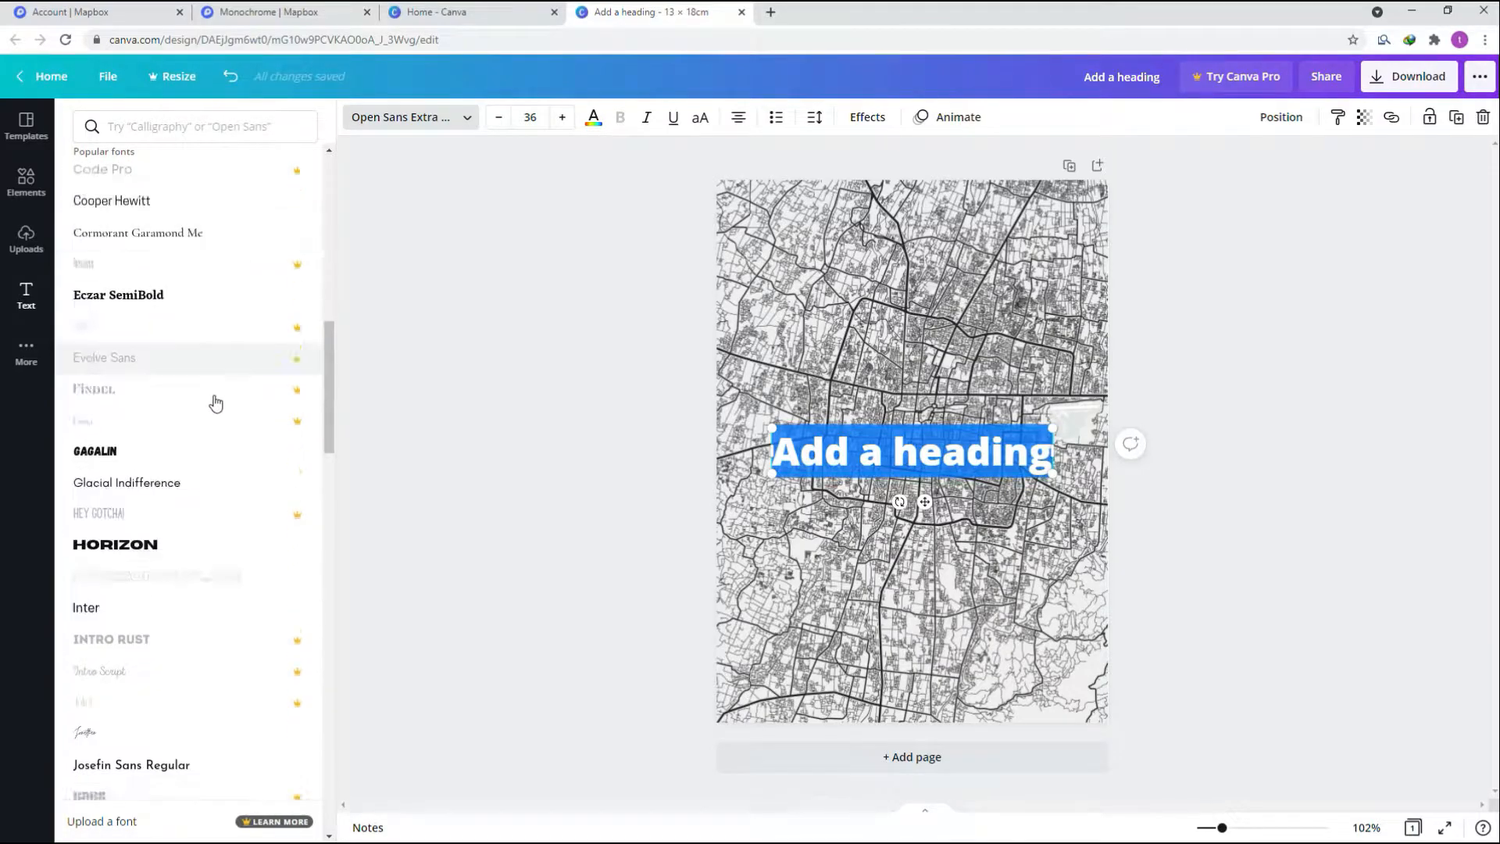
scroll(230, 407, "up", 7)
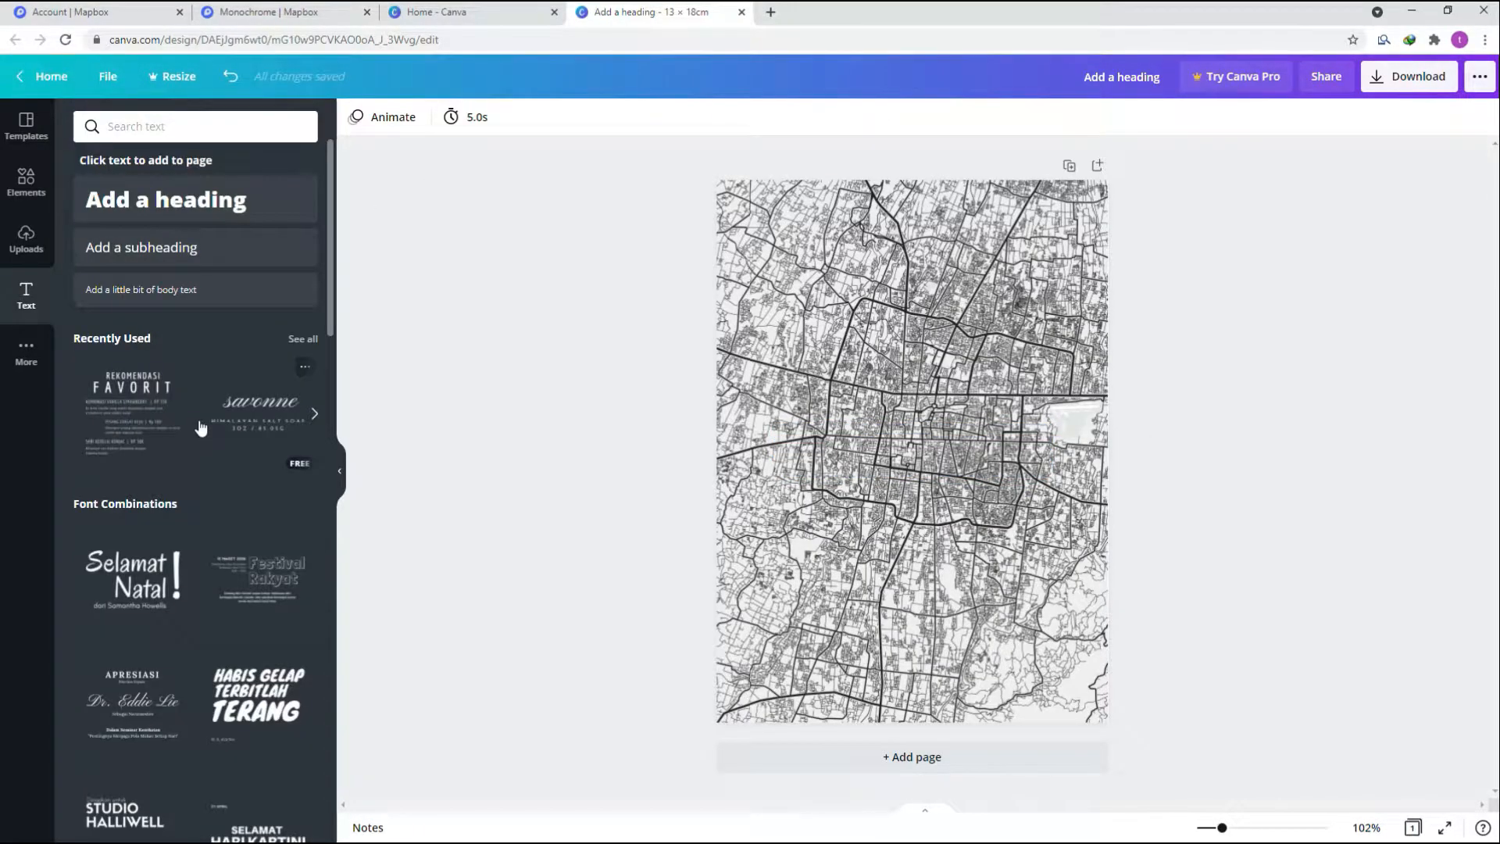
scroll(197, 442, "down", 4)
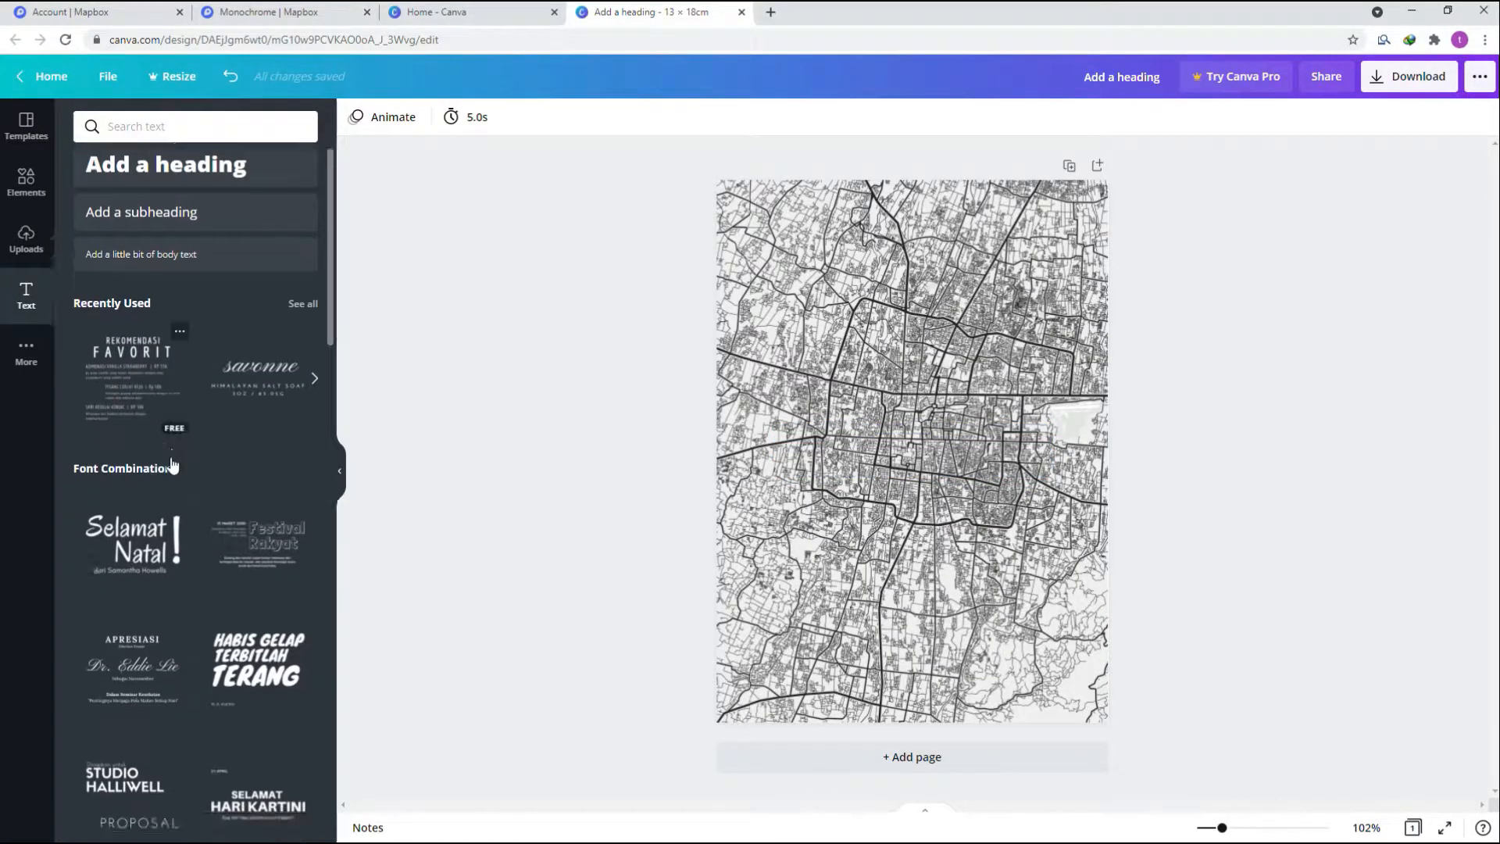
scroll(193, 460, "up", 4)
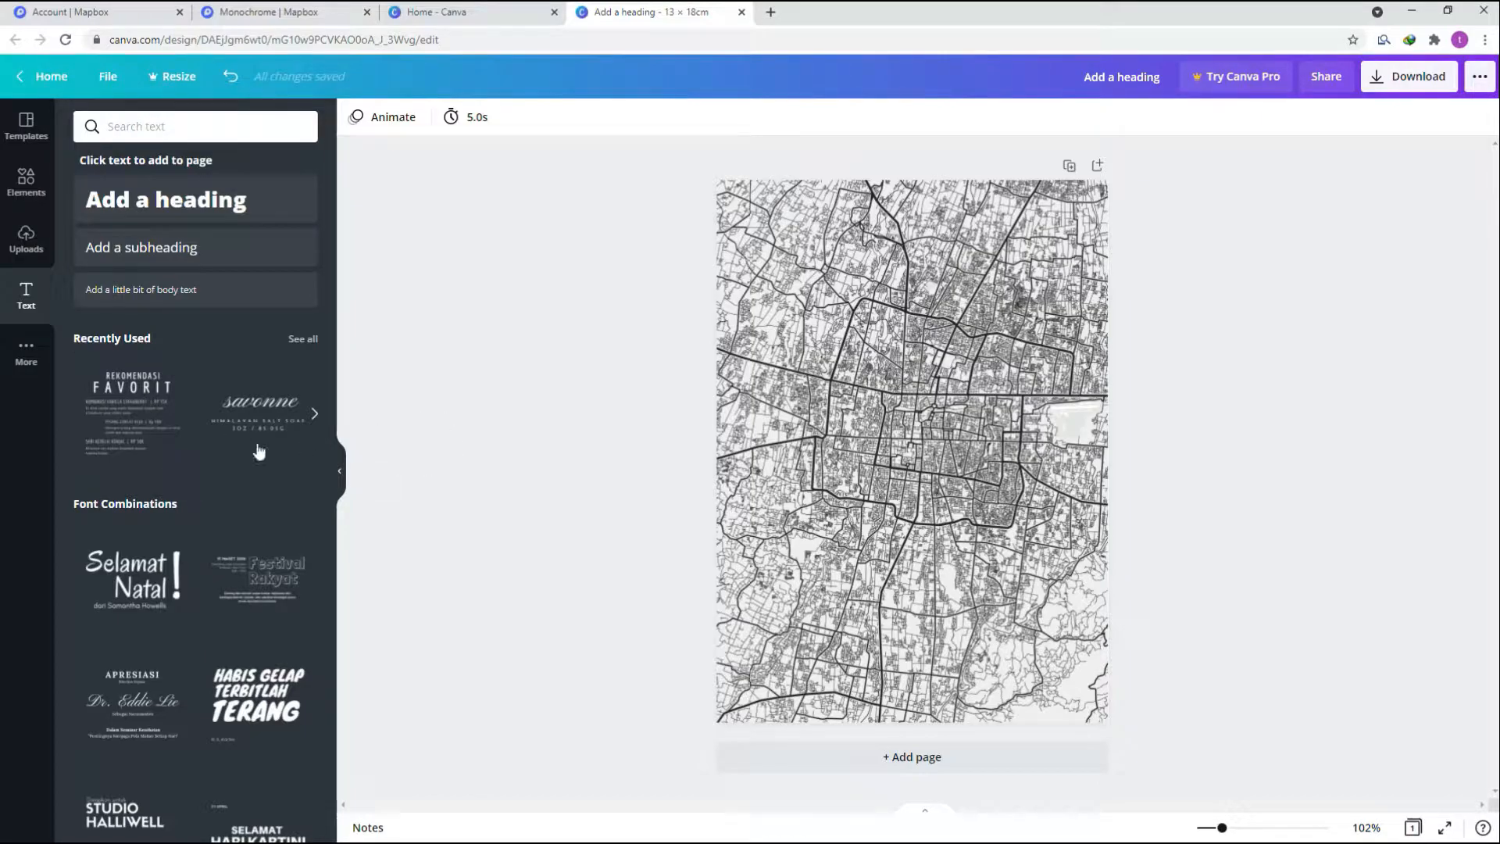
Add the recently used "Rekomendasi Favorit" text combination to the page and delete all of its text except the REKOMENDASI line.
left_click(148, 381)
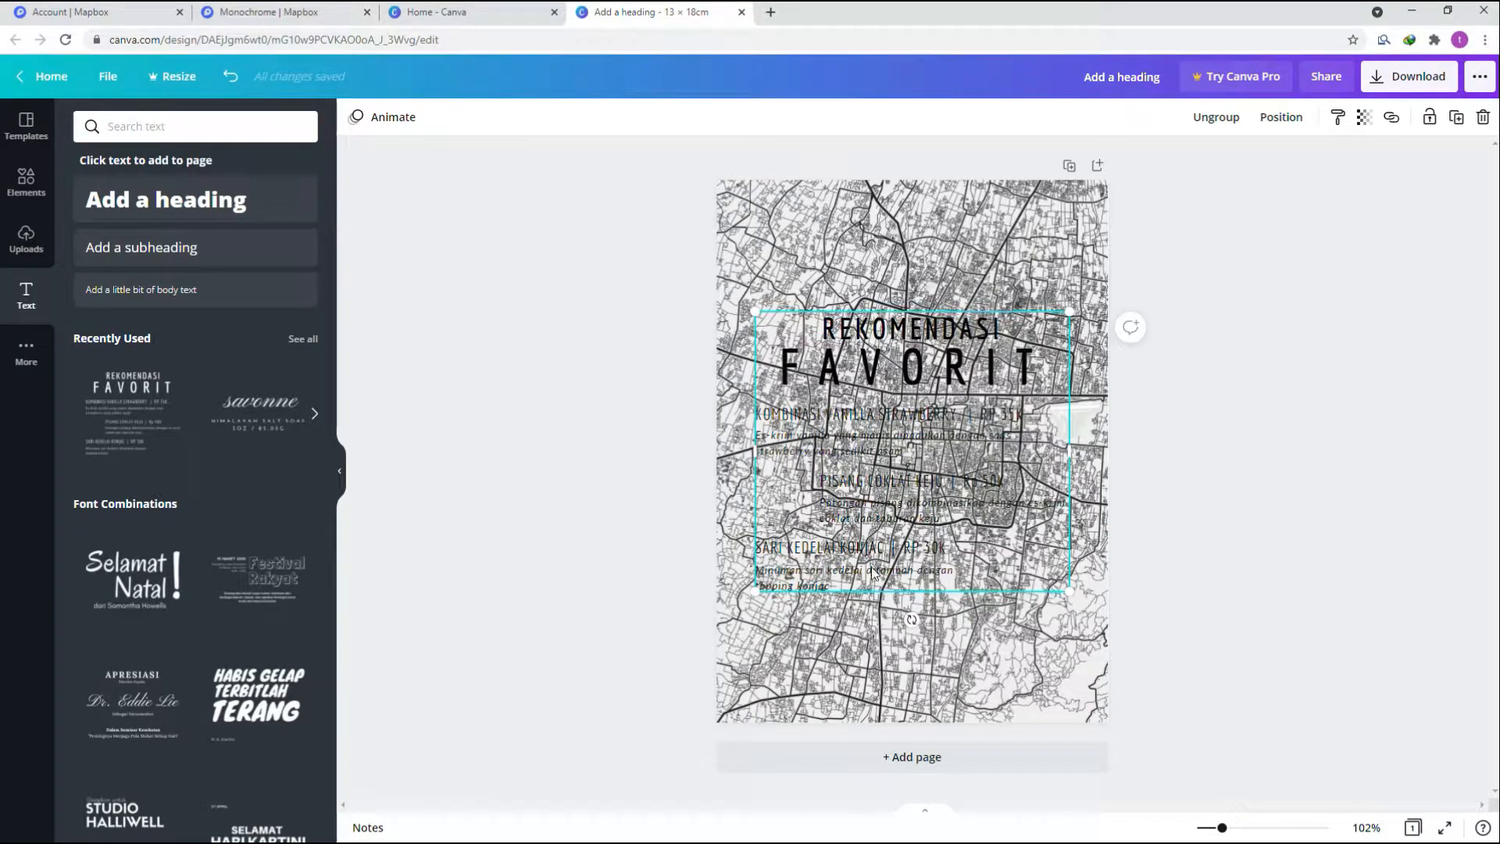
left_click(846, 417)
key("Delete")
left_click(848, 437)
key("Delete")
left_click(887, 506)
key("Delete")
left_click(875, 549)
key("Delete")
left_click(891, 356)
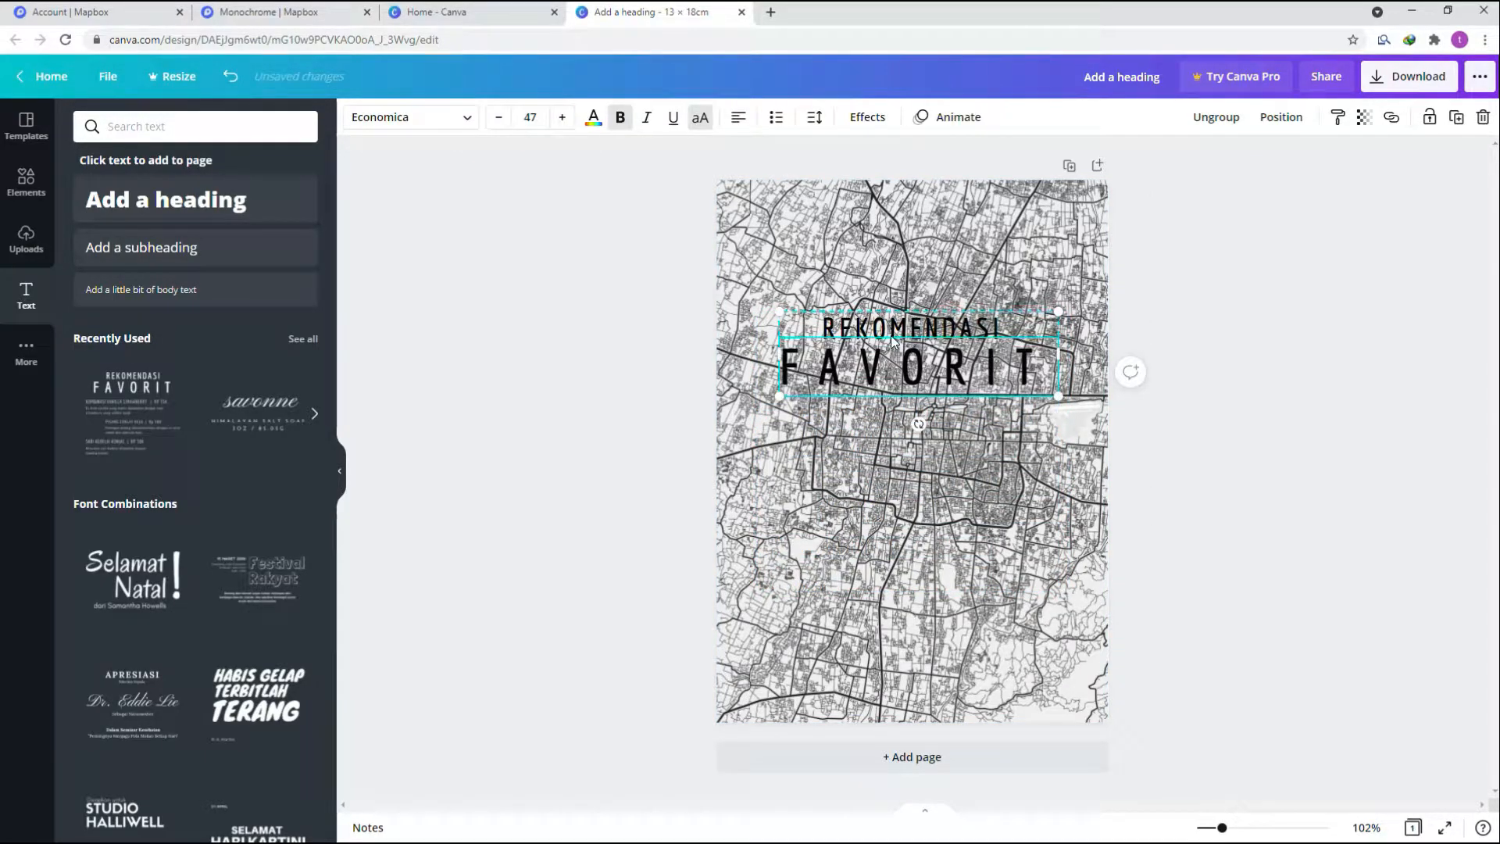
key("Delete")
Move the REKOMENDASI text near the page's upper edge, centre-align it and replace its wording with YOGYAKARTA.
left_click_drag(930, 334, 926, 223)
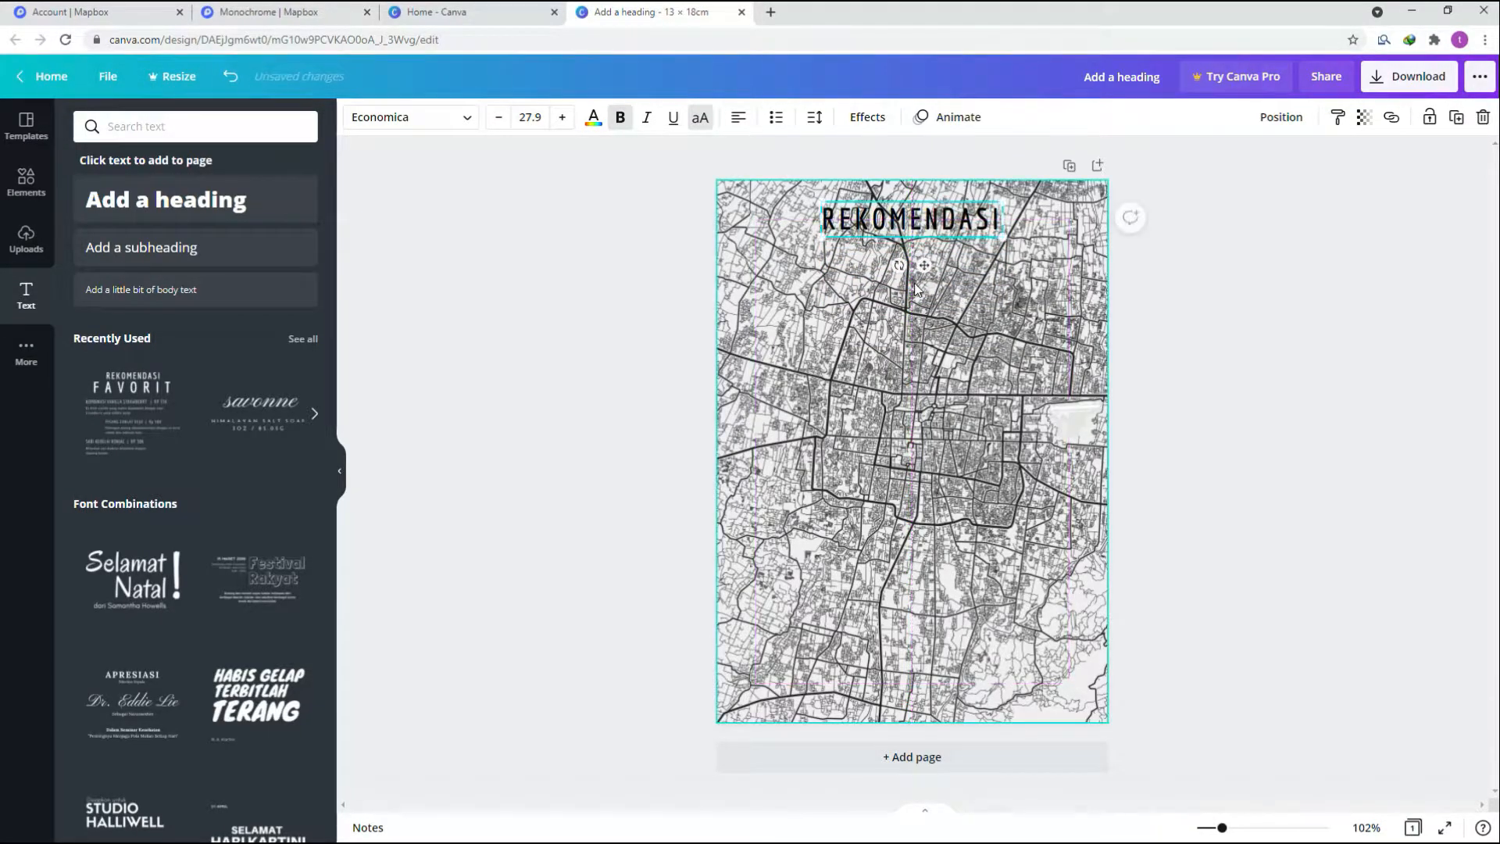
left_click(738, 117)
double_click(933, 222)
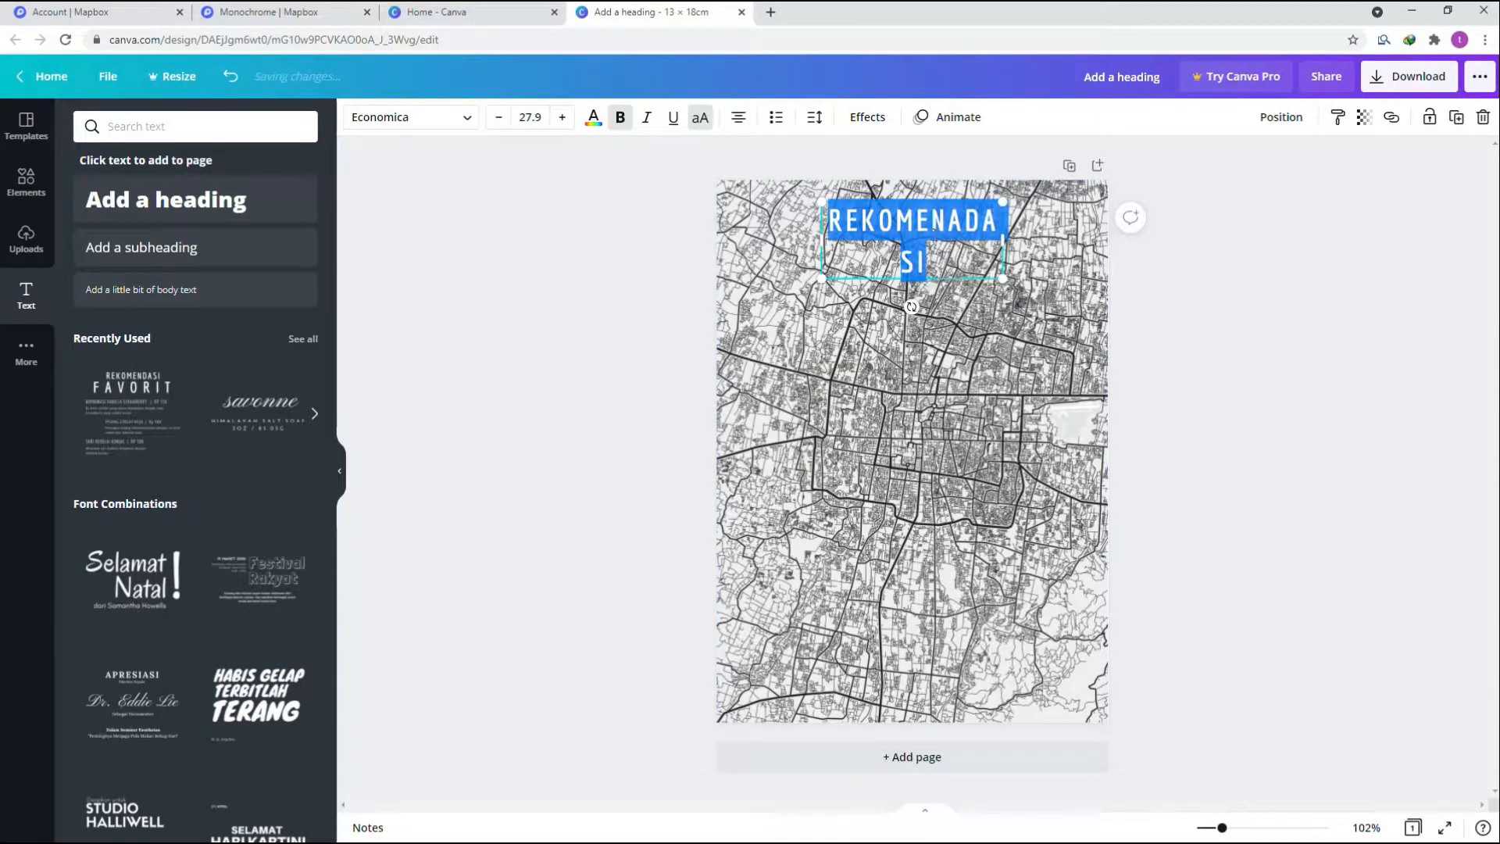
type("YOGYAKARTA")
Set the YOGYAKARTA title's font size to 40, fit it on one line and deselect it.
left_click(530, 117)
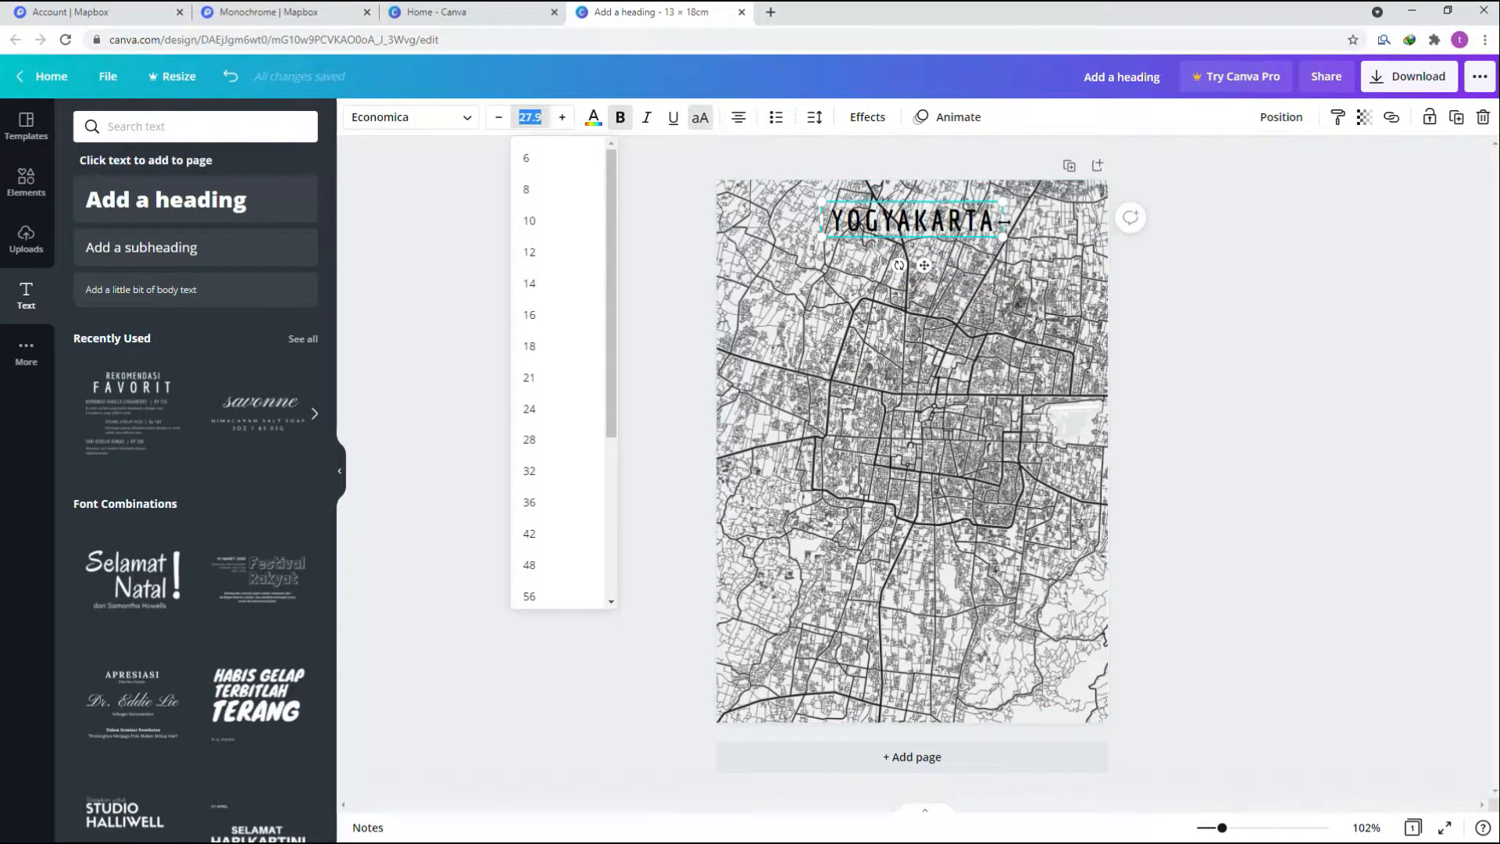
type("40")
key("Return")
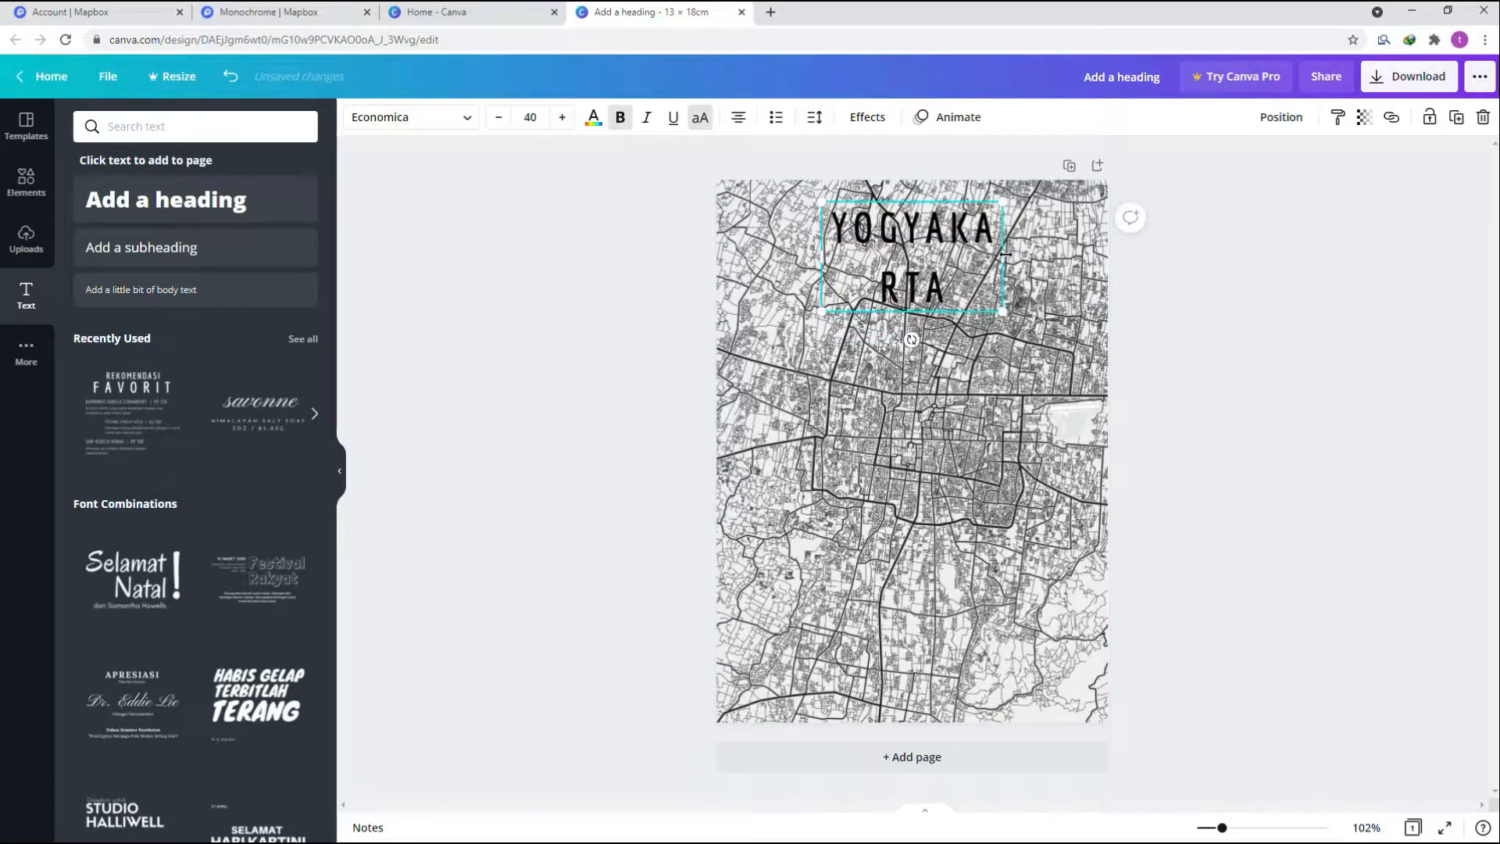
left_click(1187, 316)
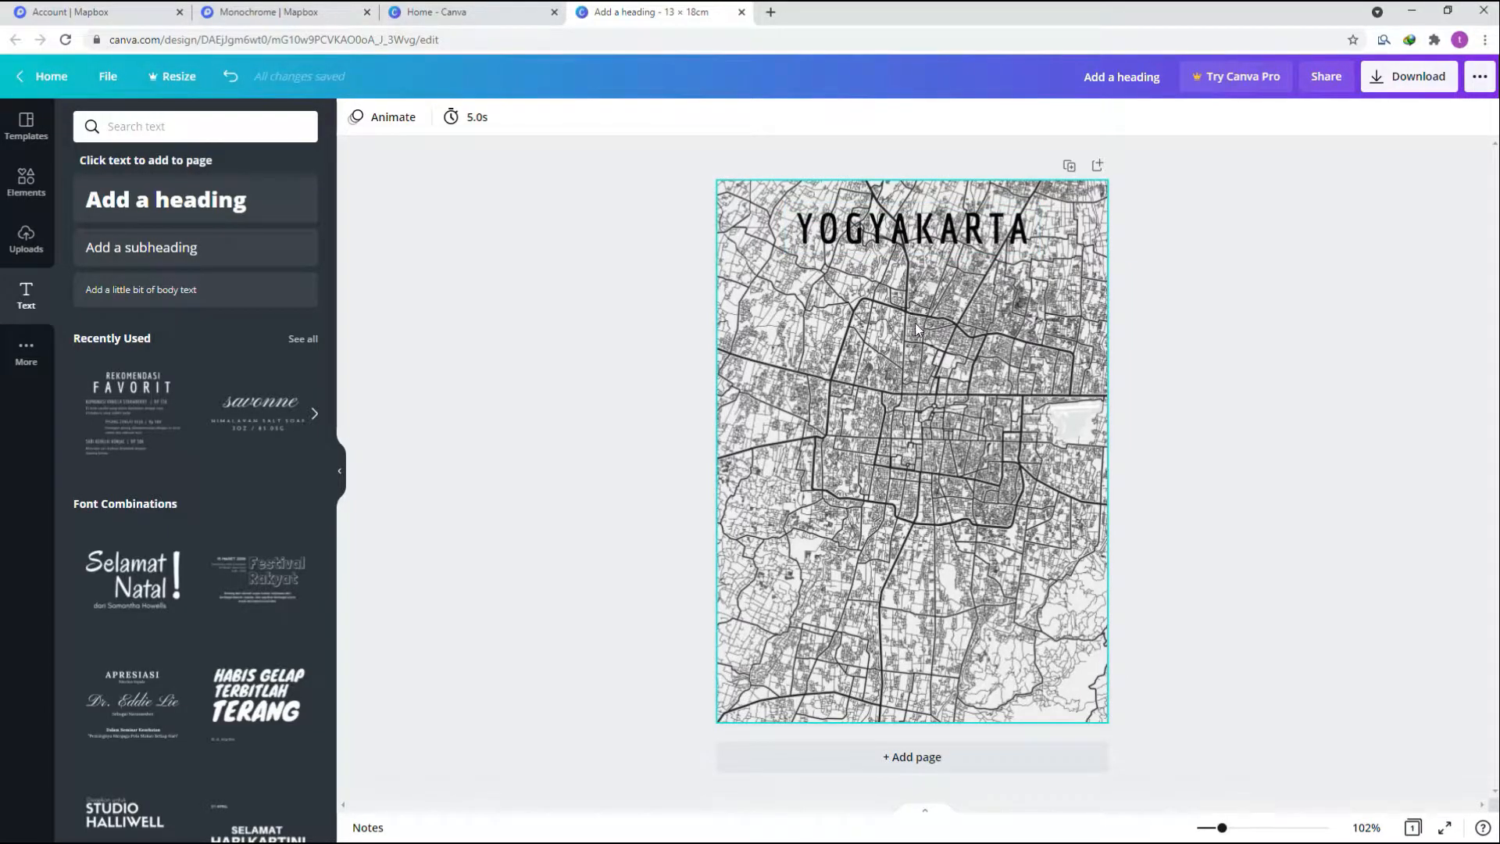
Add a second page, place the uploaded map image on it with a white margin all round, and widen the image slightly.
left_click(917, 770)
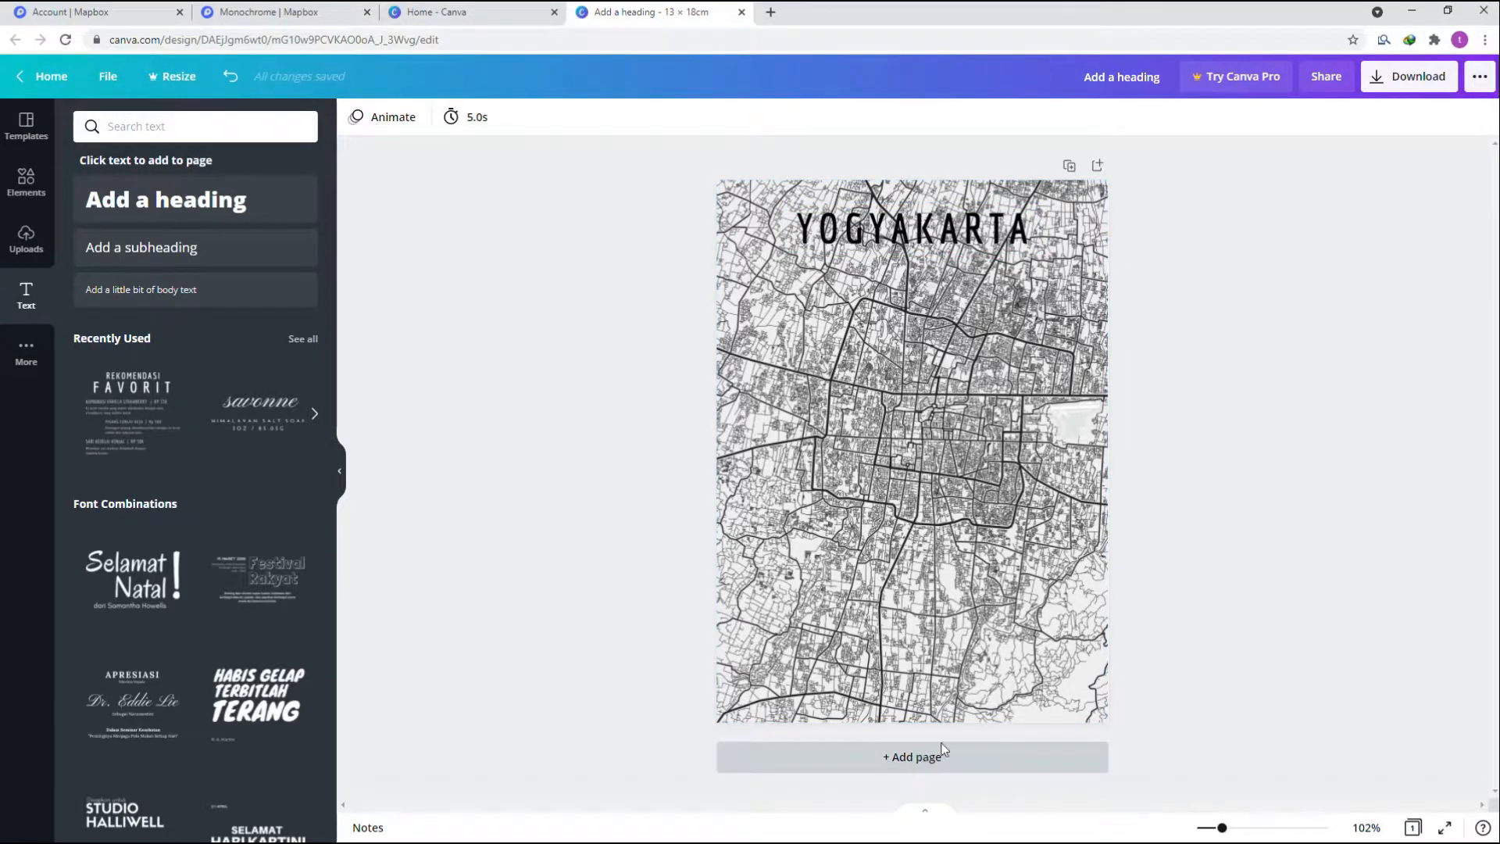
left_click(26, 238)
left_click_drag(112, 347, 860, 367)
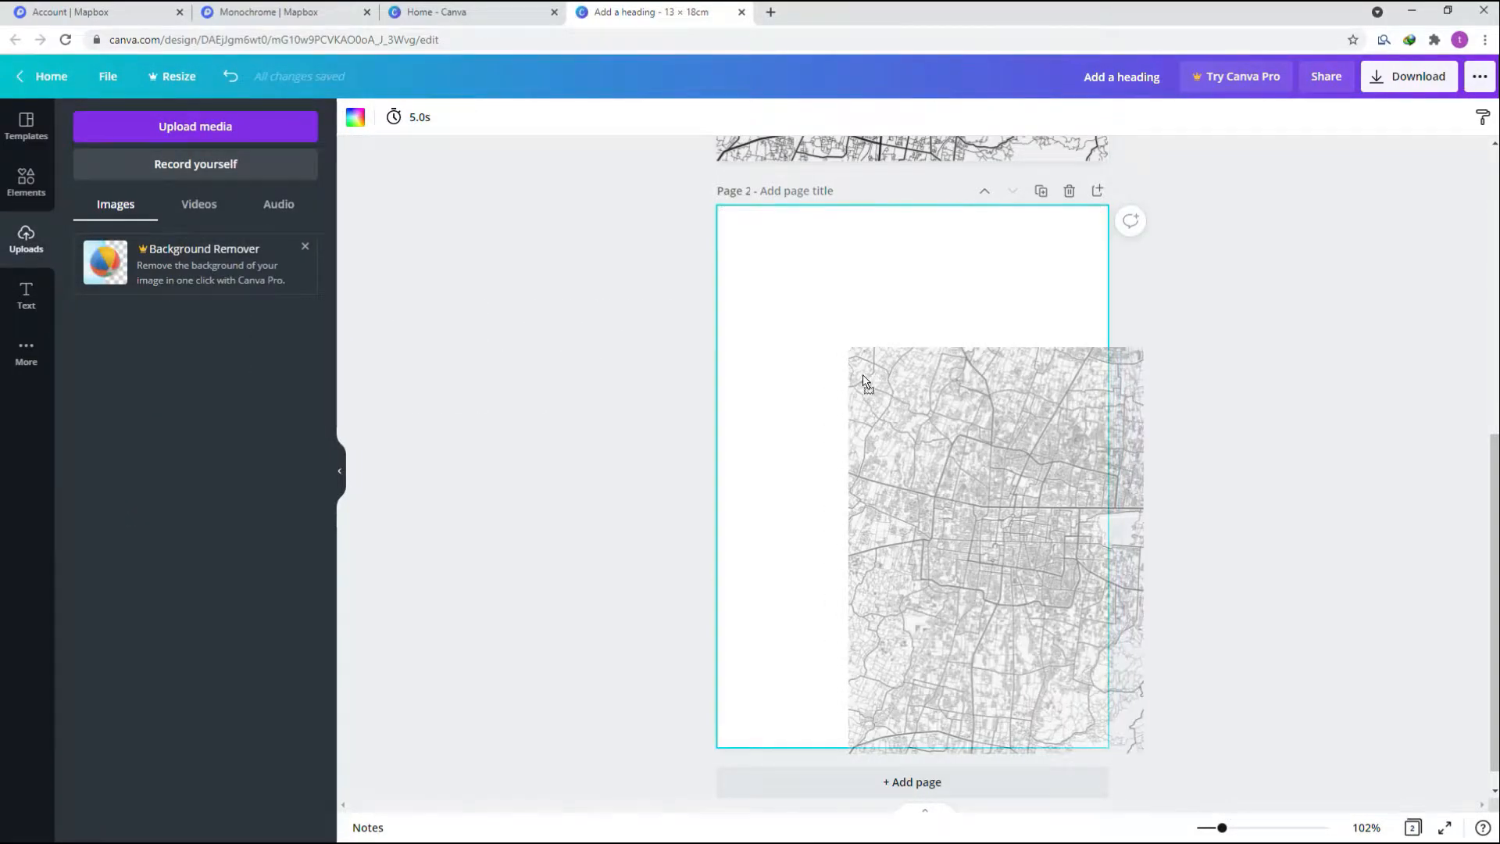
left_click_drag(973, 423, 946, 419)
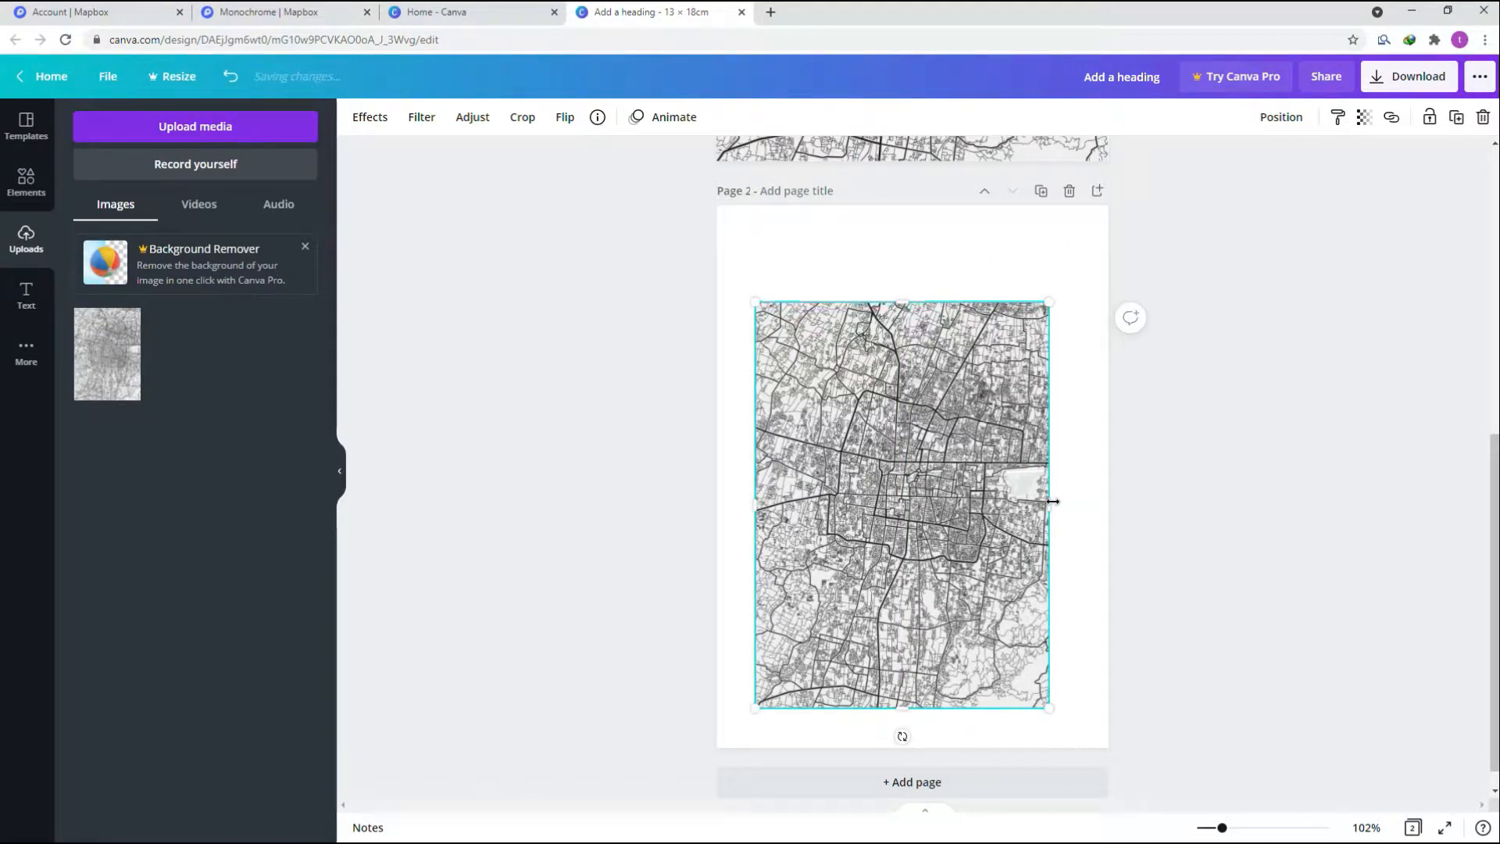
left_click_drag(1058, 502, 1078, 502)
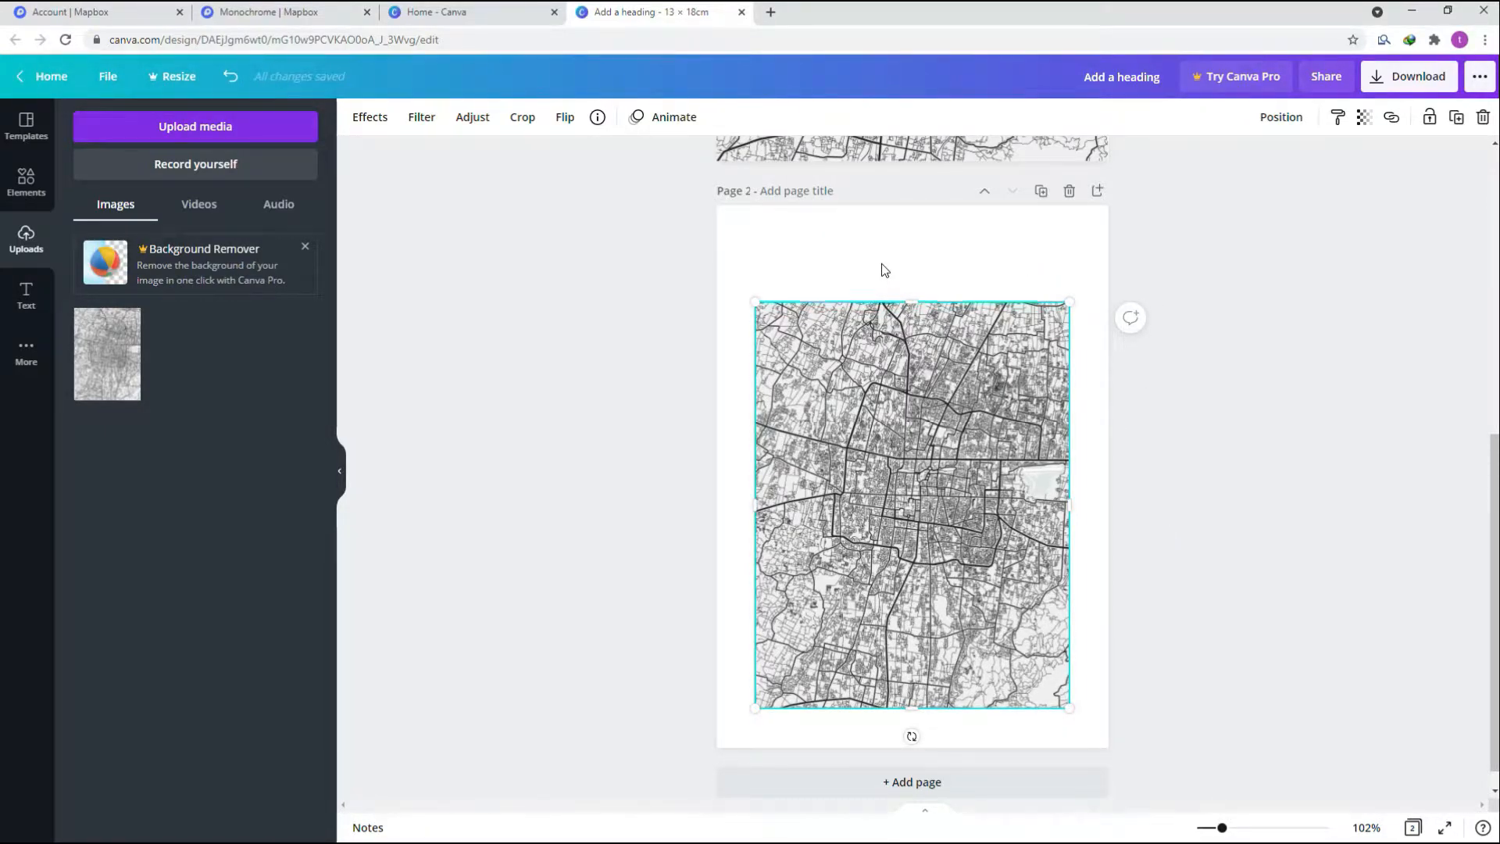
Copy the YOGYAKARTA title from page 1 to page 2, placing it above the map image.
scroll(916, 334, "up", 7)
left_click(909, 233)
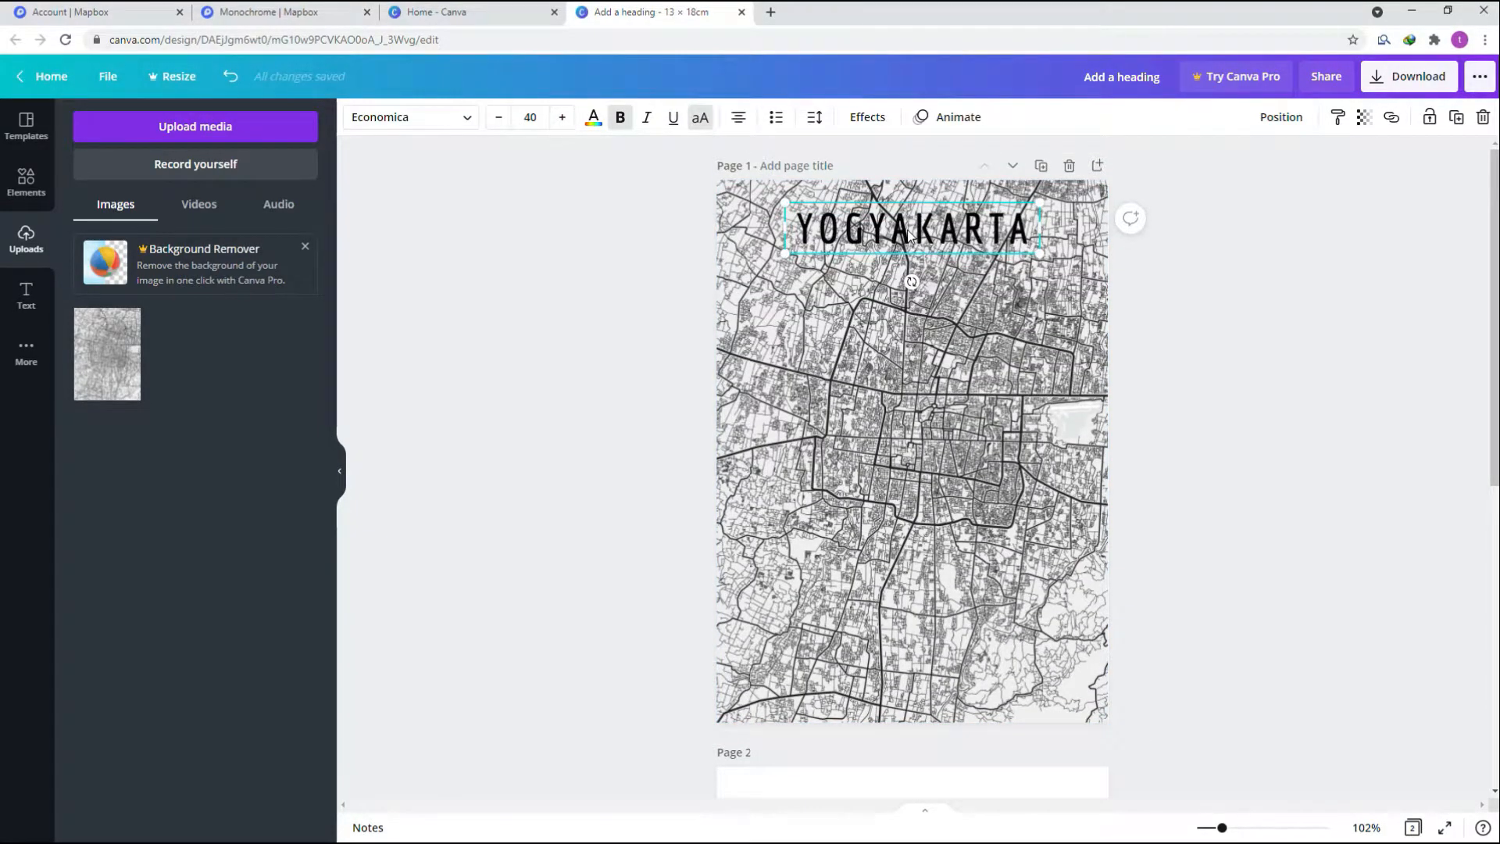
scroll(909, 233, "down", 5)
left_click(887, 418)
key("ctrl+v")
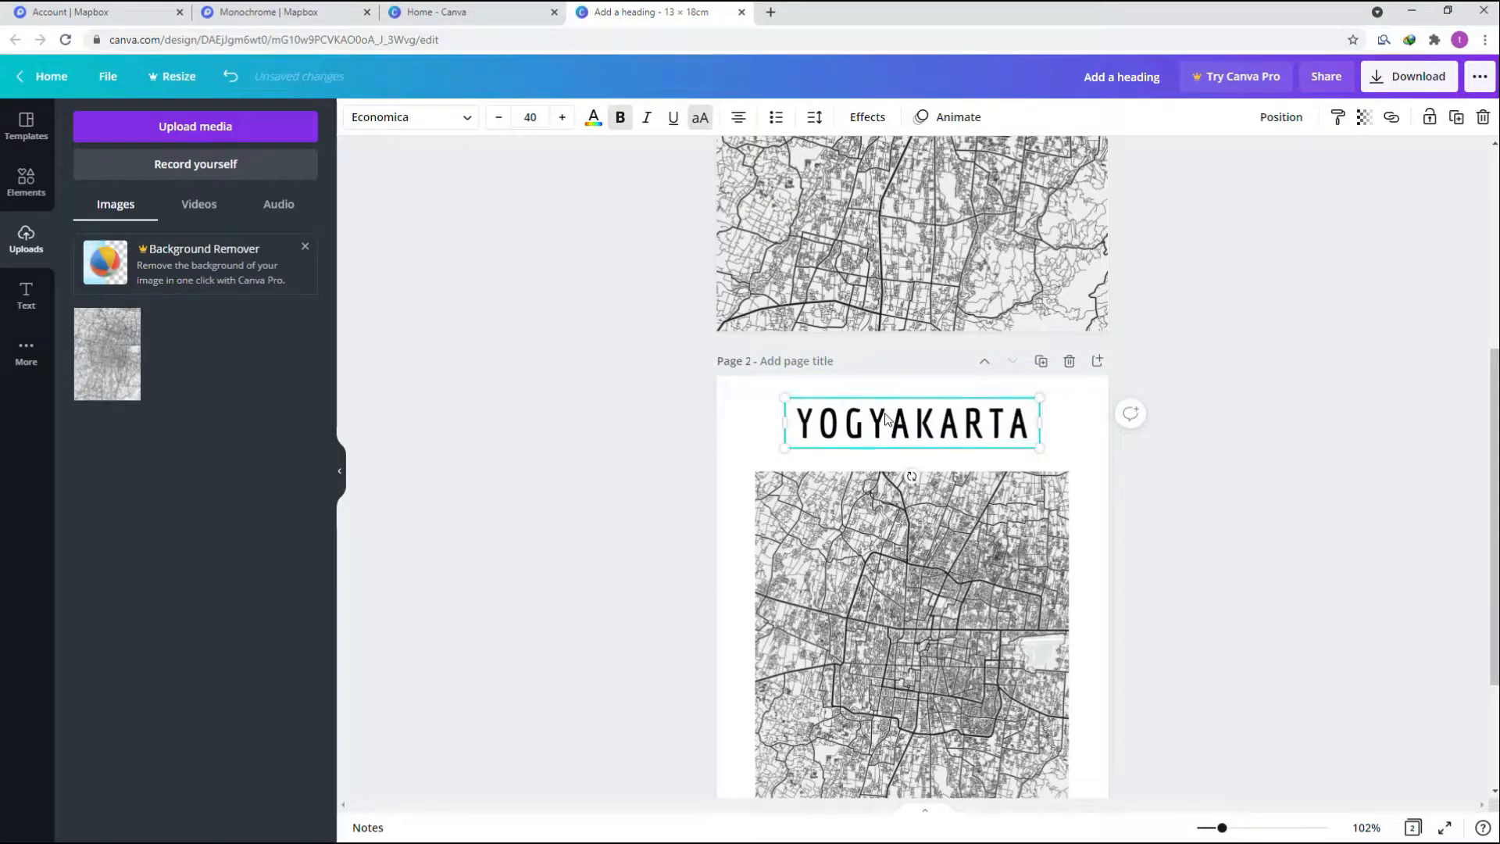
left_click(1138, 536)
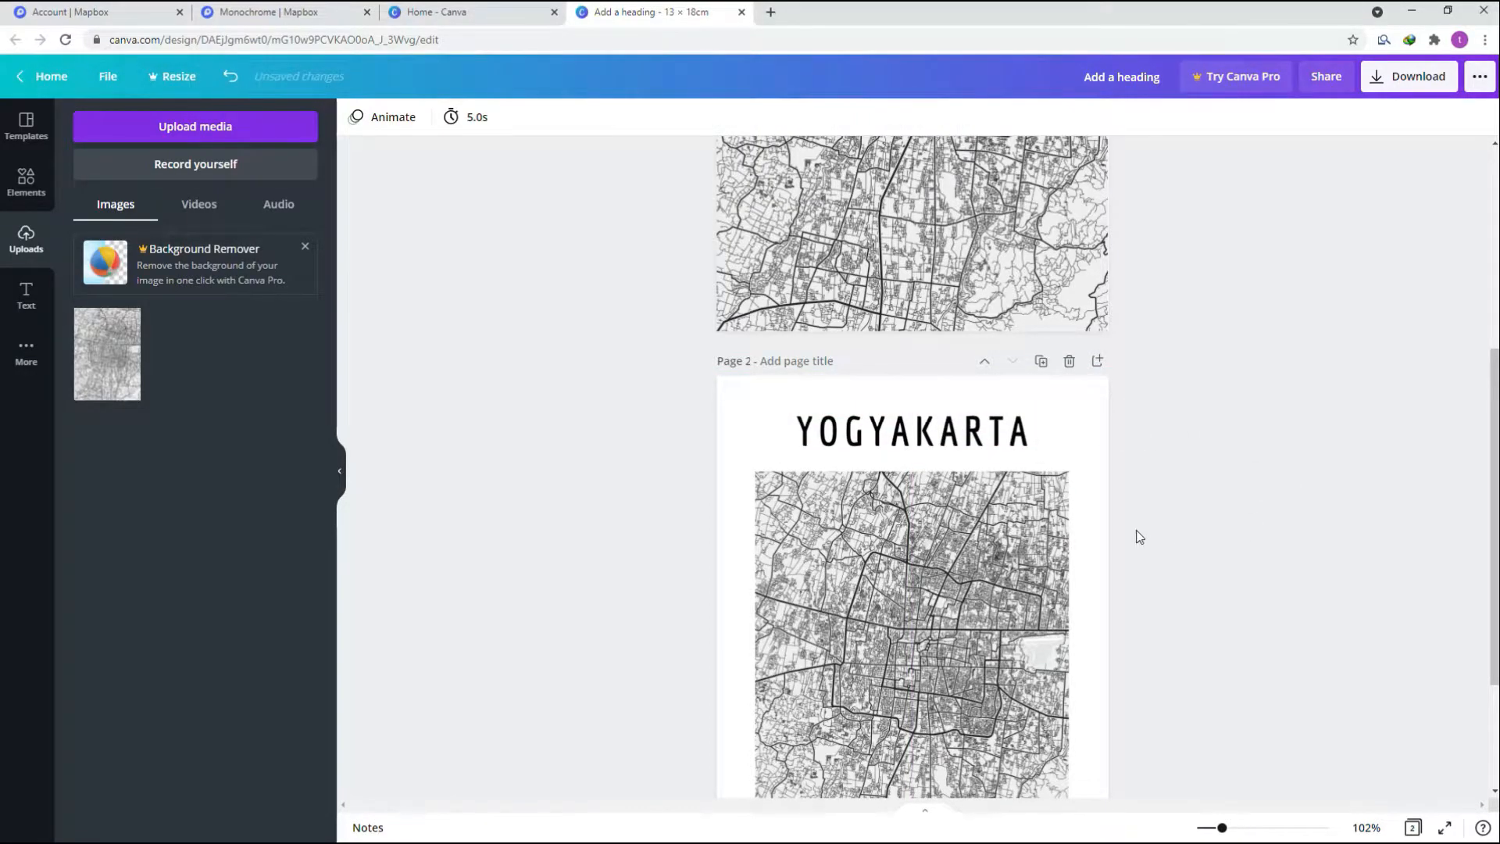
Underline the whole YOGYAKARTA title on page 2 and deselect it.
scroll(1096, 532, "down", 2)
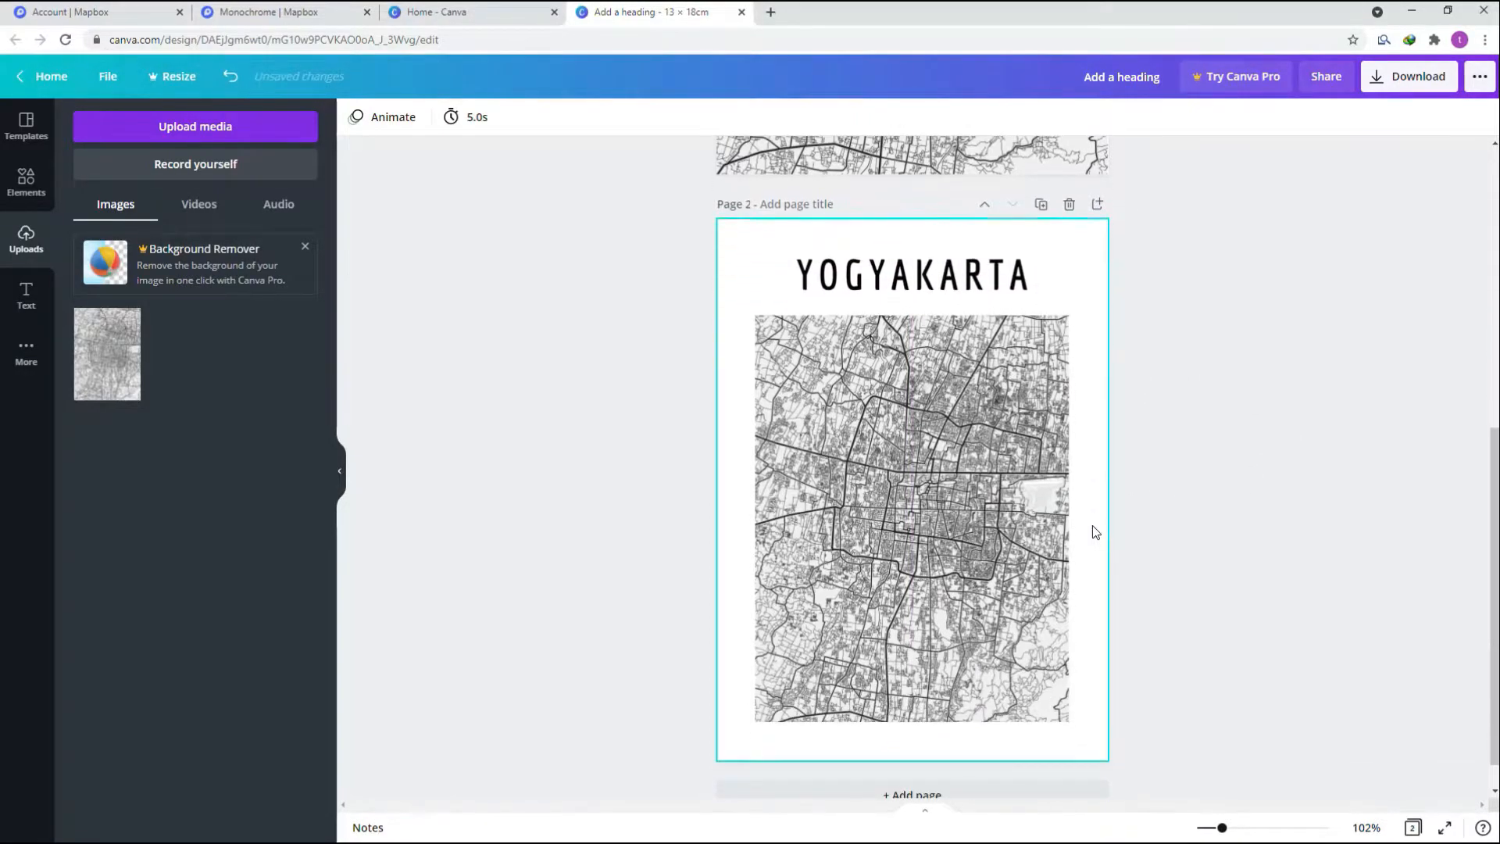
left_click(906, 270)
left_click_drag(805, 275, 1034, 273)
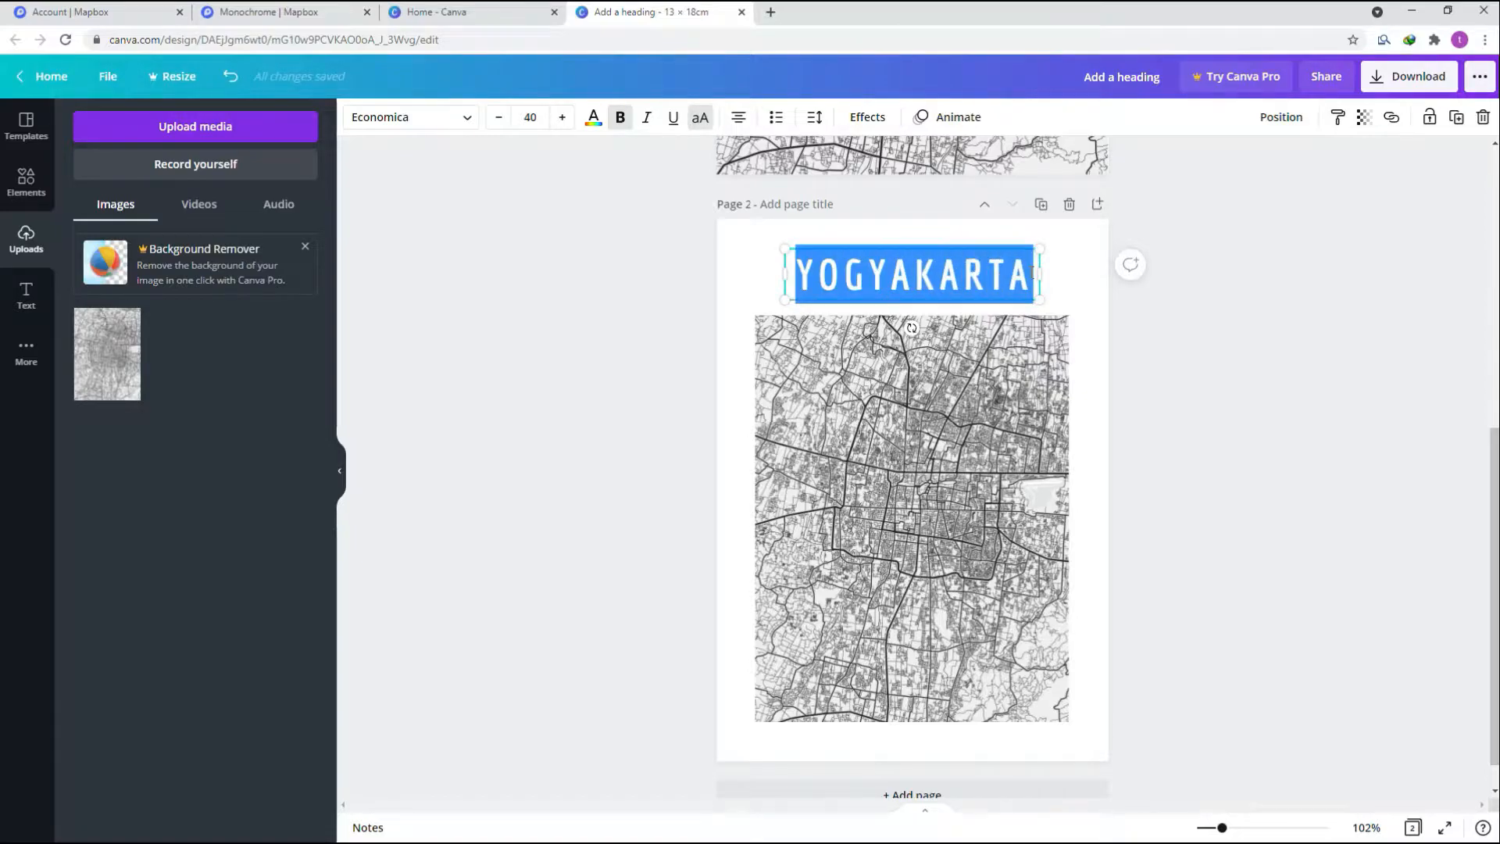
left_click(670, 117)
left_click(1164, 379)
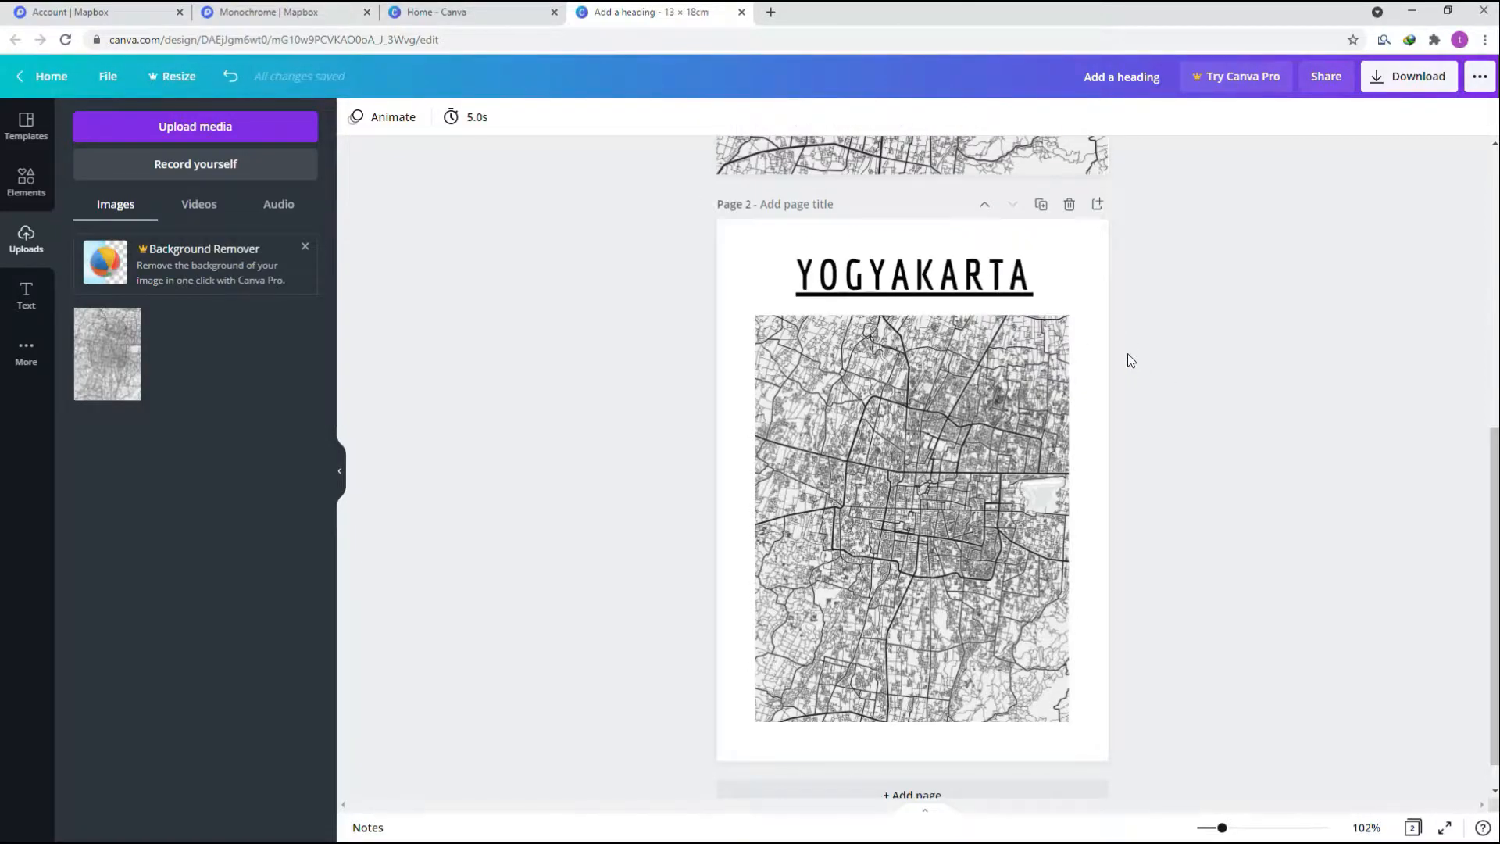
scroll(988, 461, "up", 6)
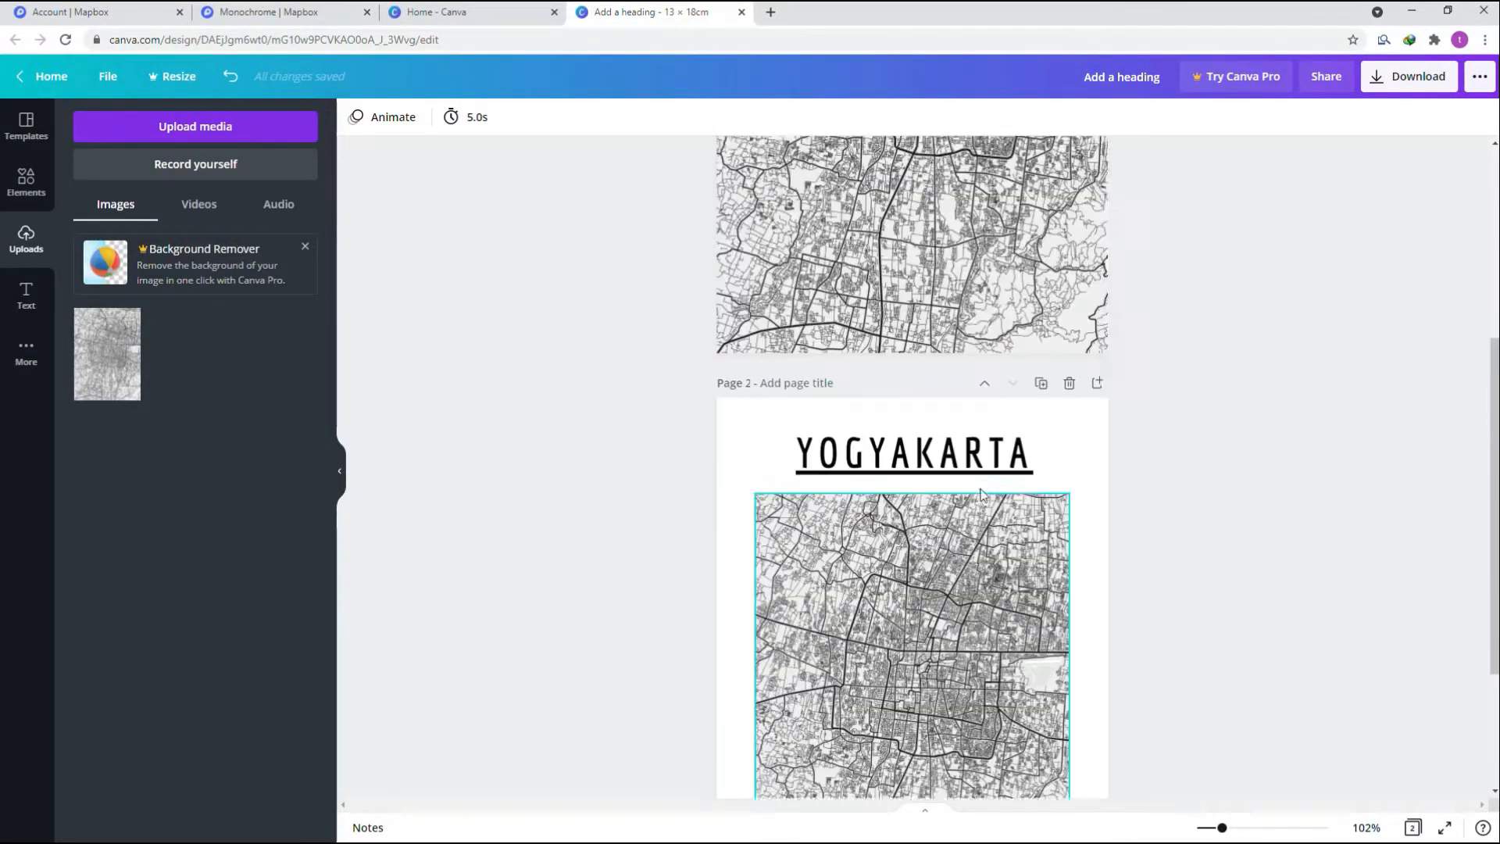
scroll(982, 494, "down", 6)
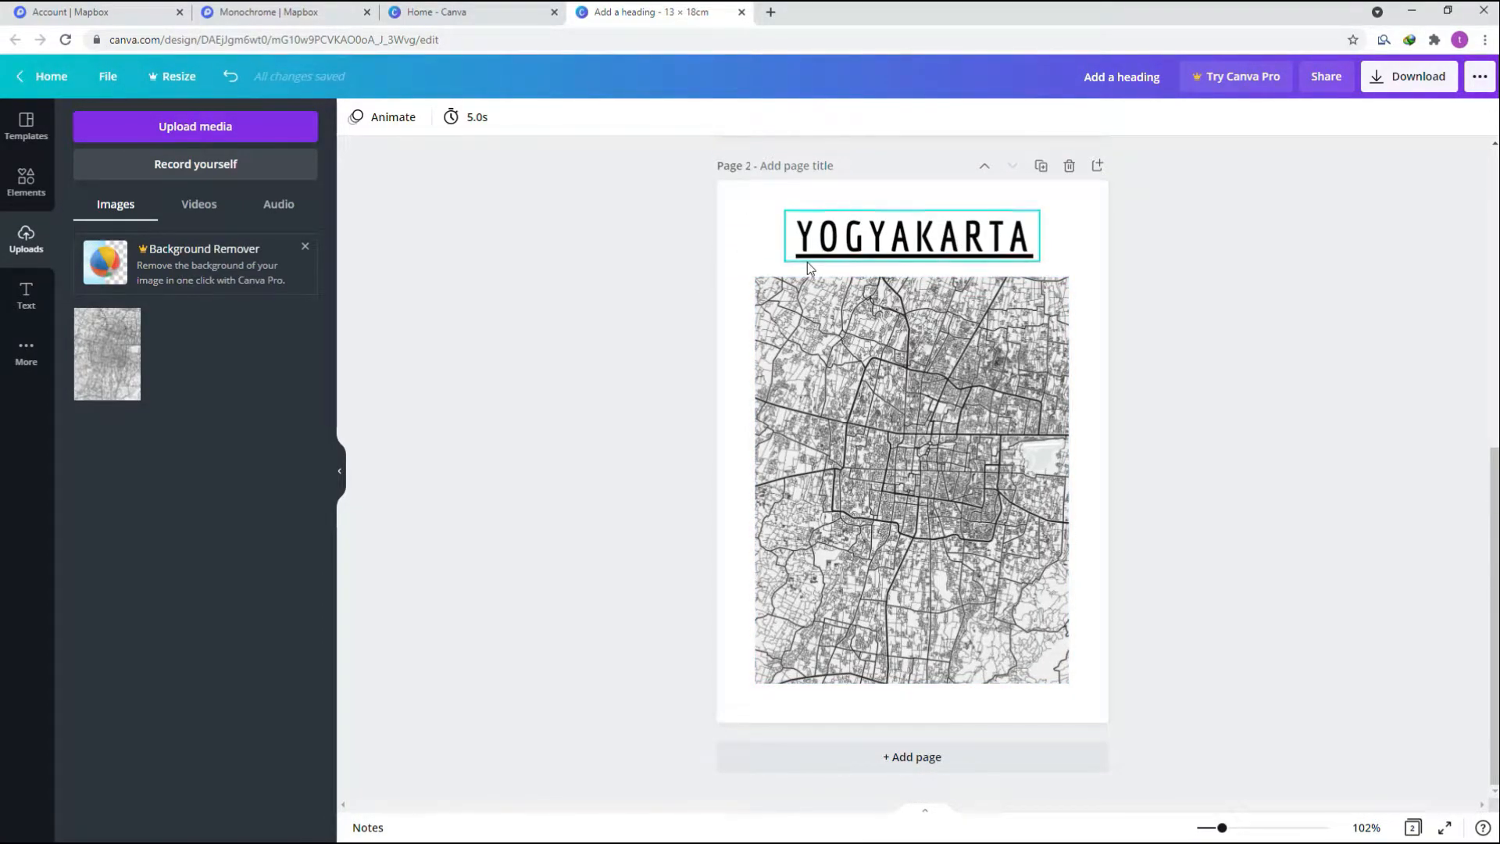
left_click(904, 768)
scroll(922, 586, "up", 5)
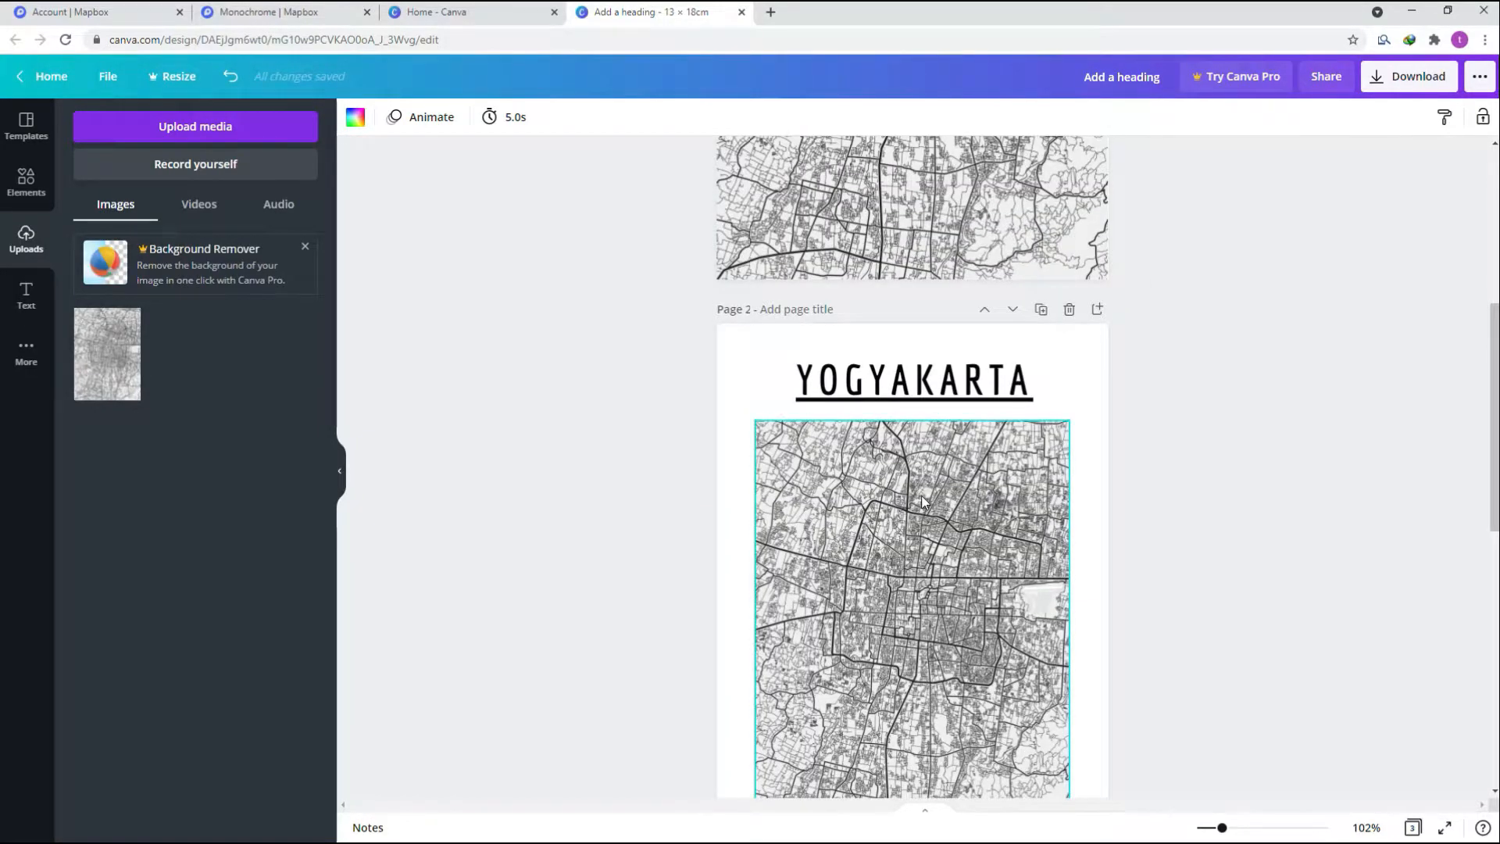
scroll(921, 495, "down", 8)
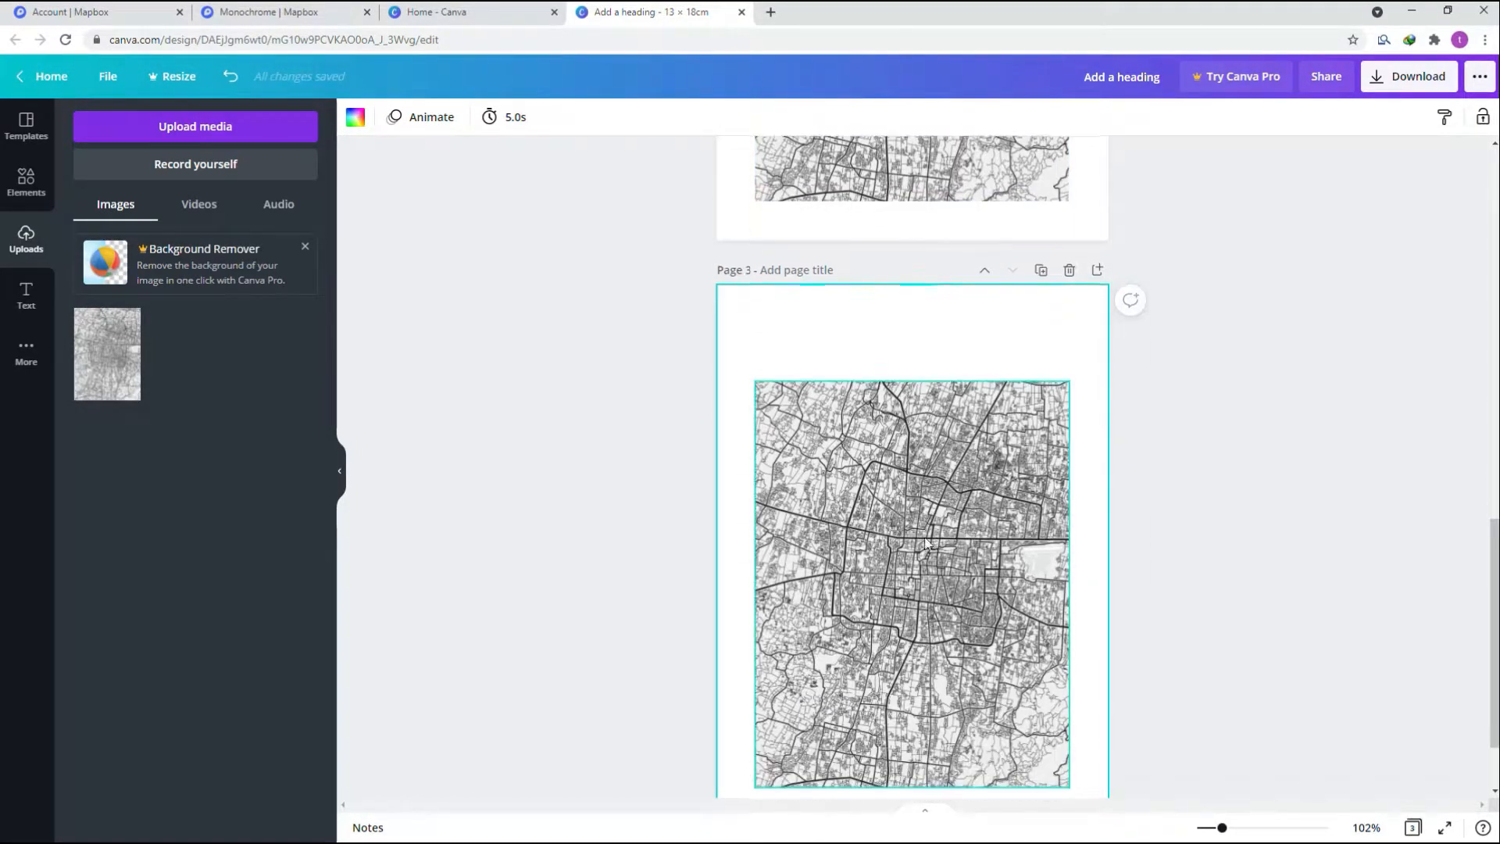
scroll(891, 423, "up", 7)
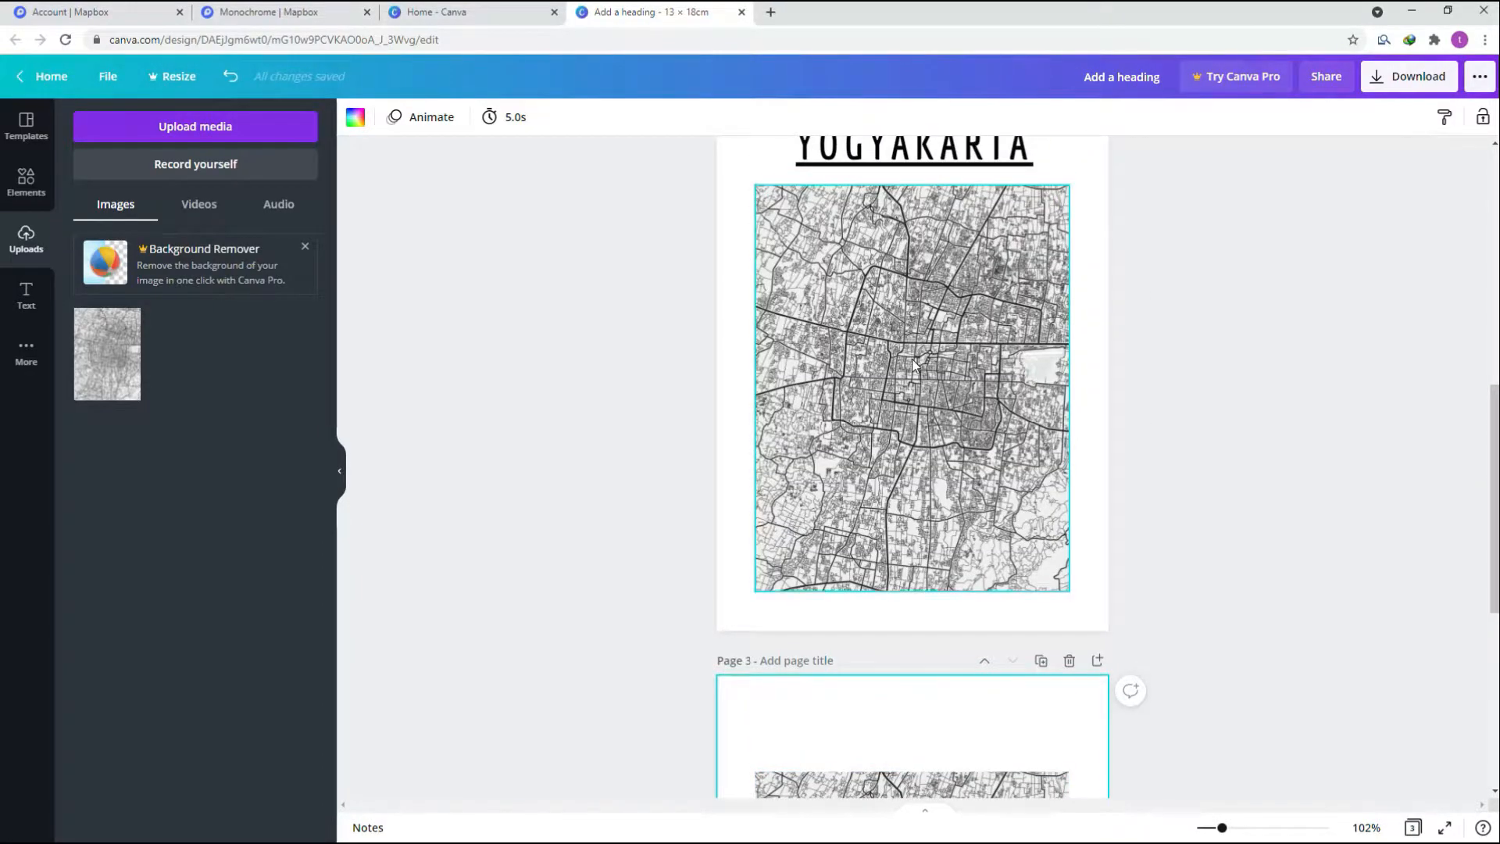
scroll(986, 458, "down", 2)
scroll(980, 508, "up", 4)
scroll(974, 558, "down", 7)
scroll(974, 558, "down", 1)
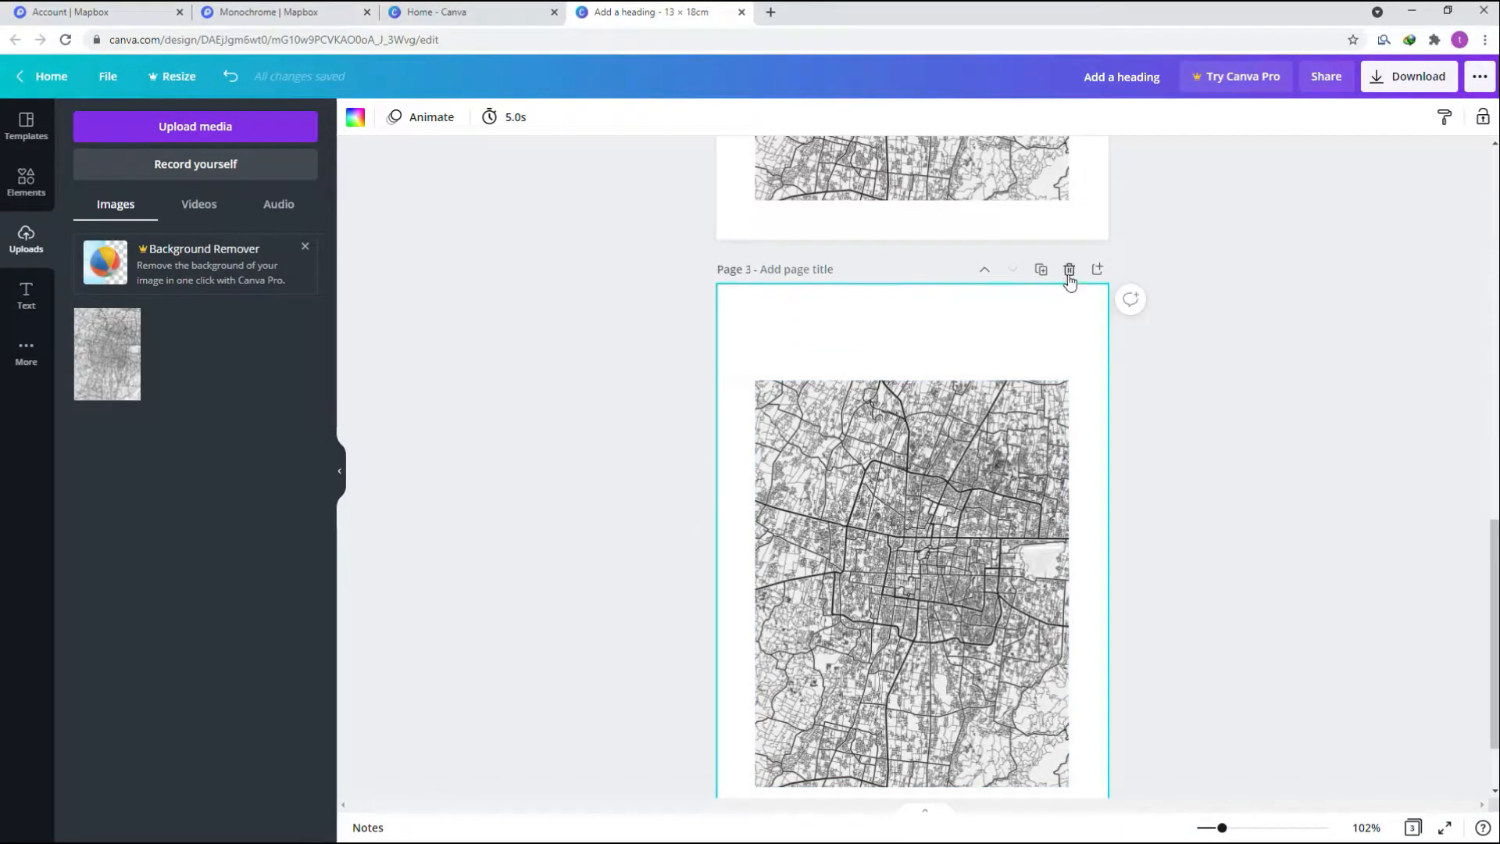
left_click(1068, 270)
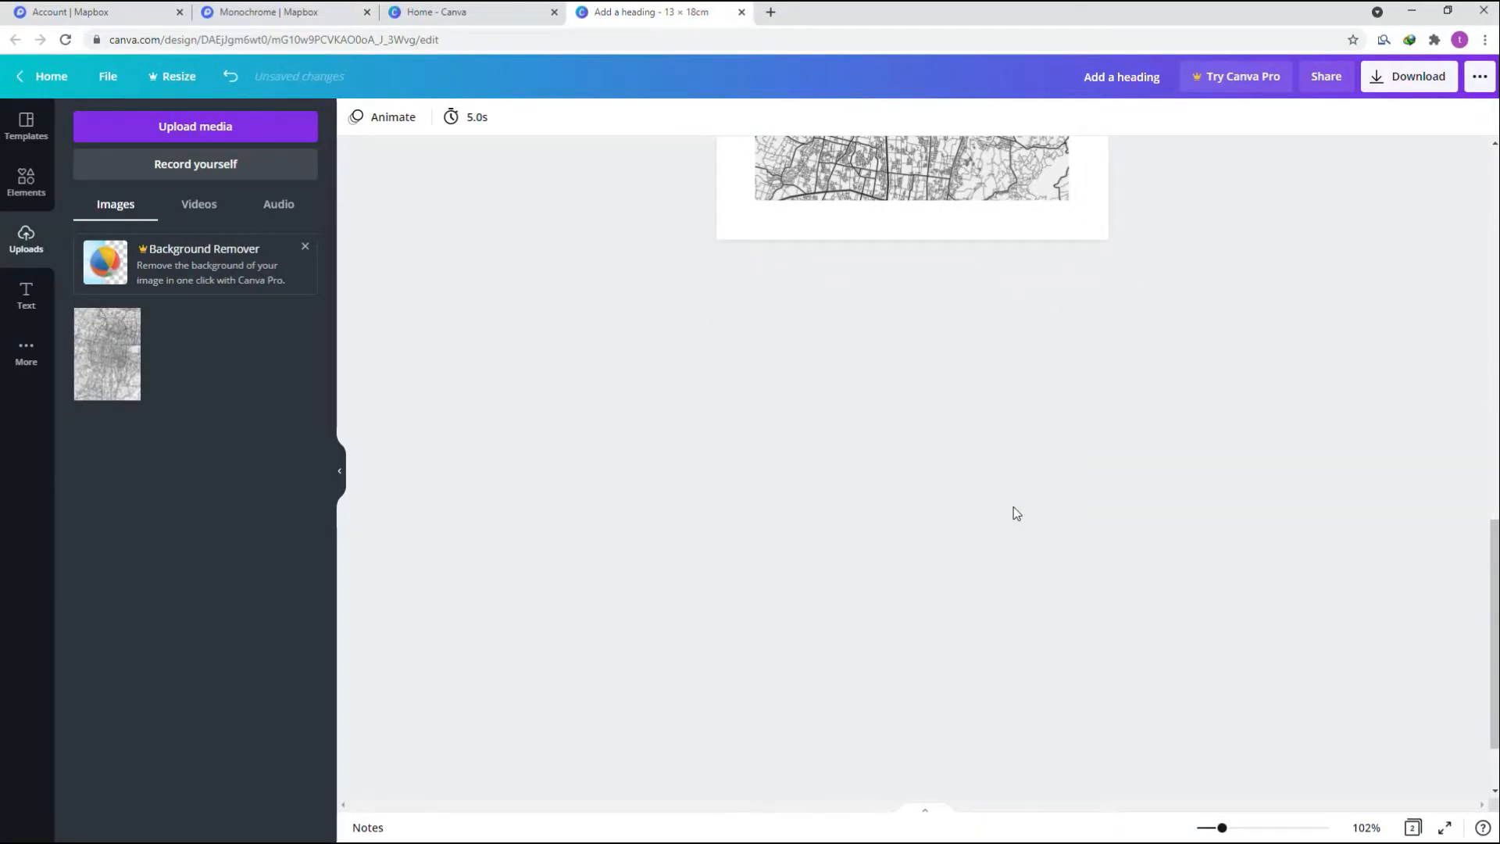
Duplicate page 2 with its underlined title and map to create page 3.
scroll(1031, 500, "down", 2)
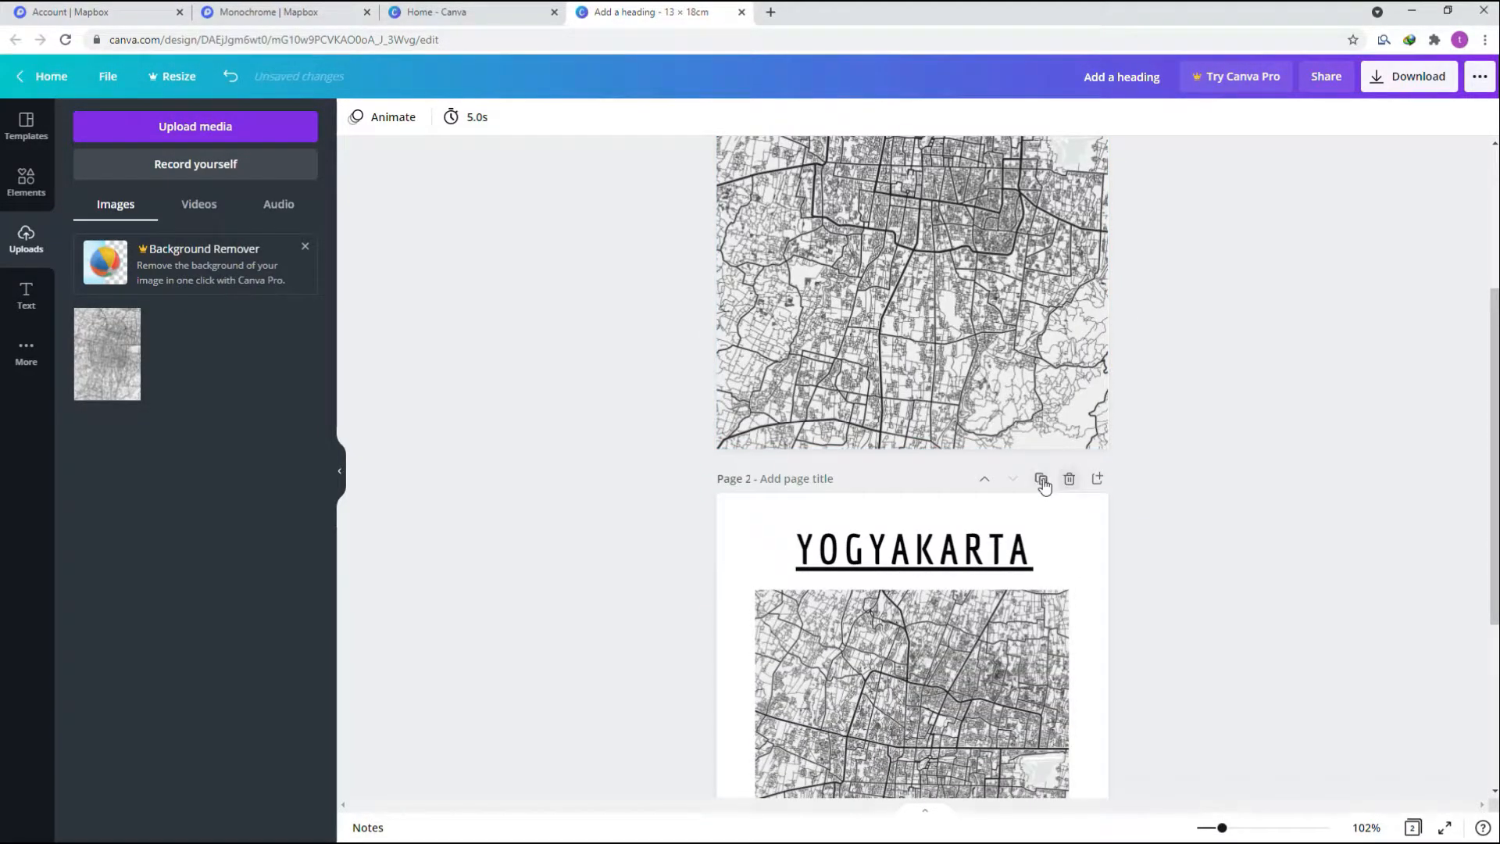
left_click(1041, 479)
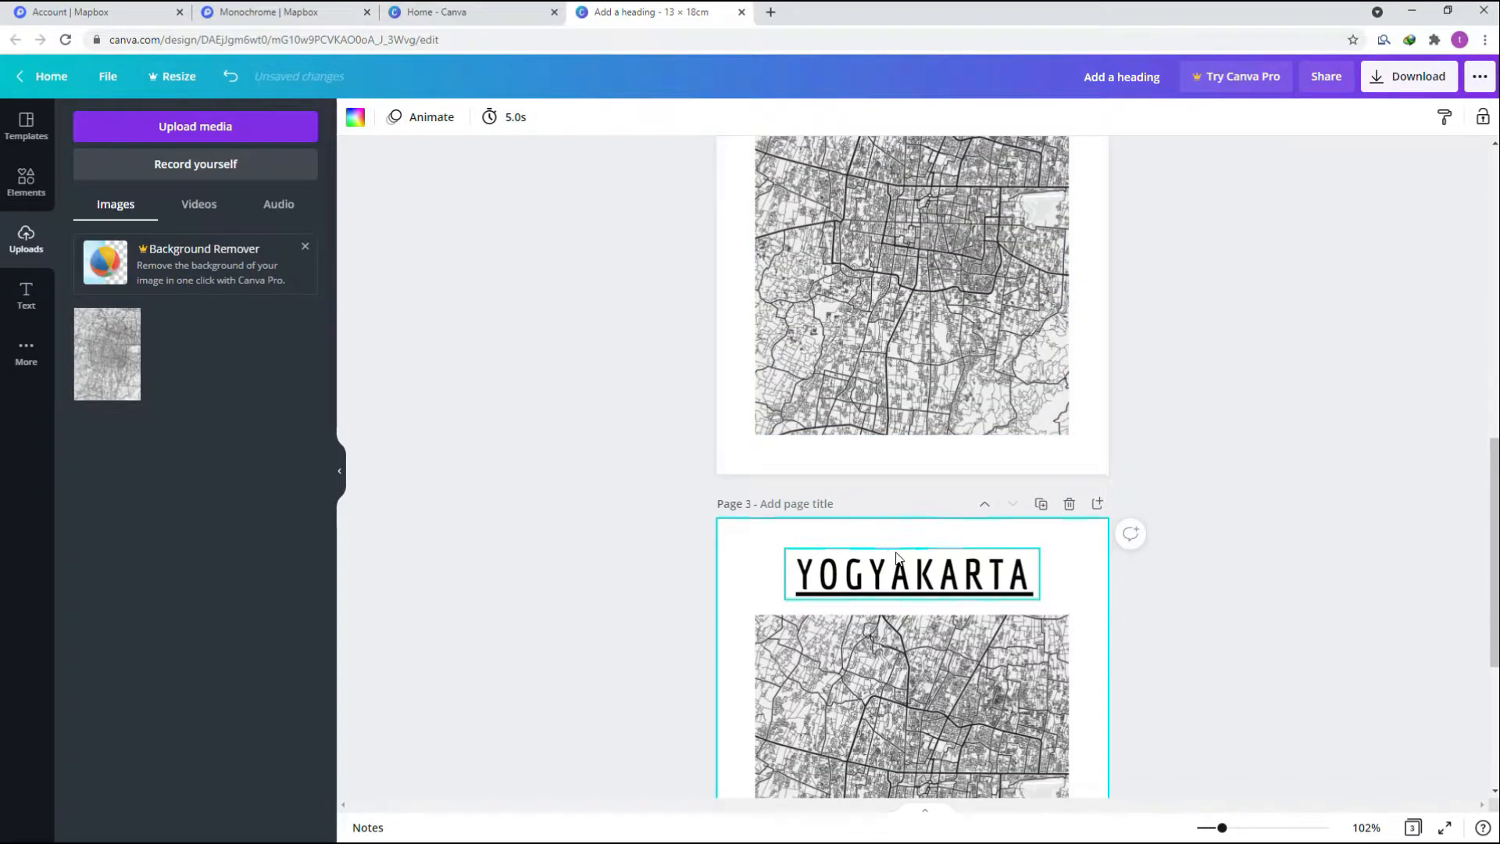
scroll(898, 559, "down", 4)
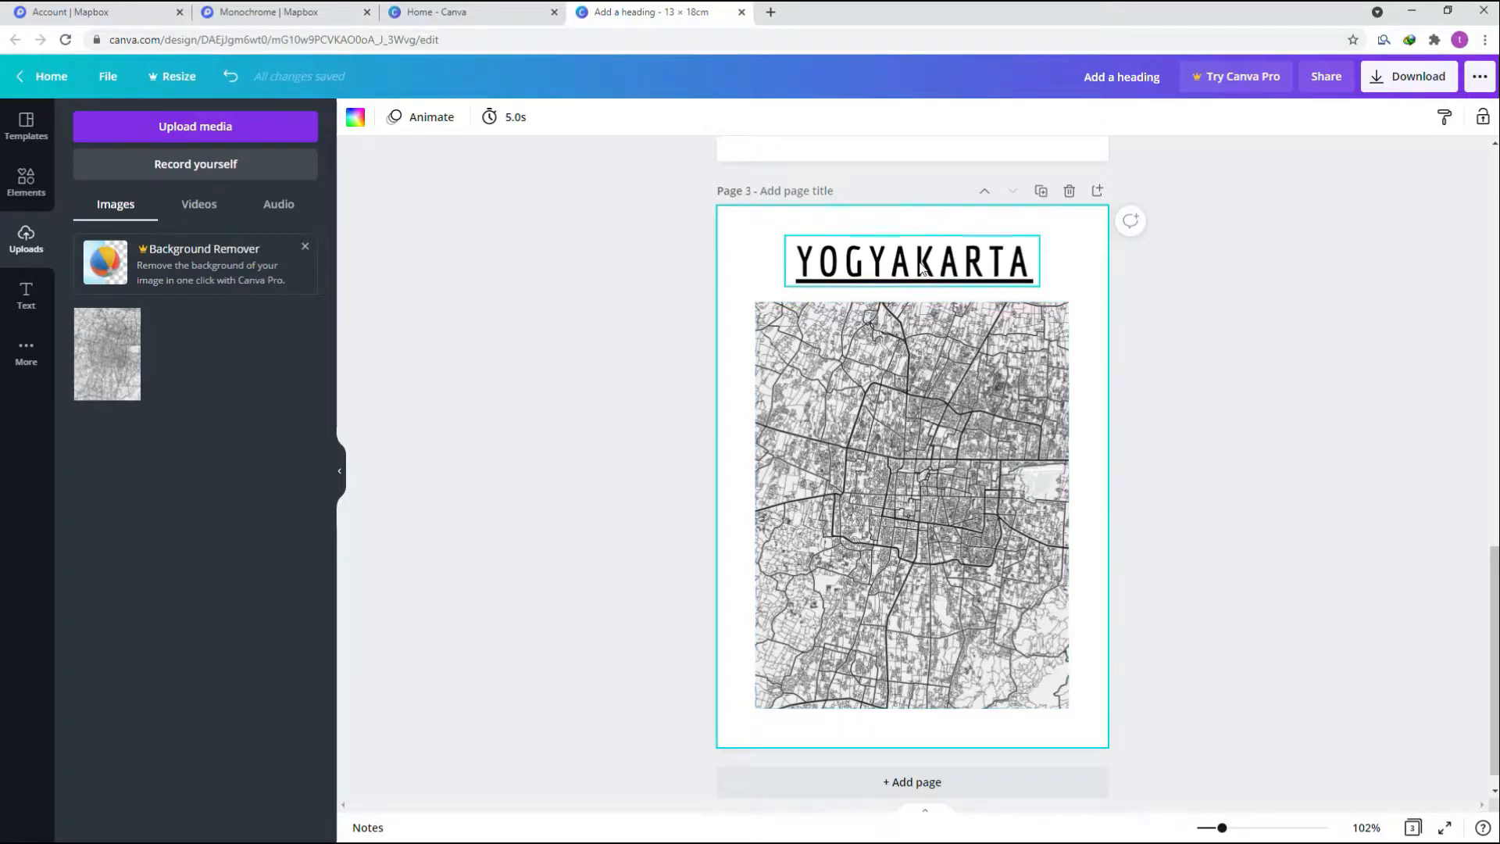
Open the Kondisi Geografis page in a new browser tab, return to the design and set page 3's title font size to 30.
left_click(926, 266)
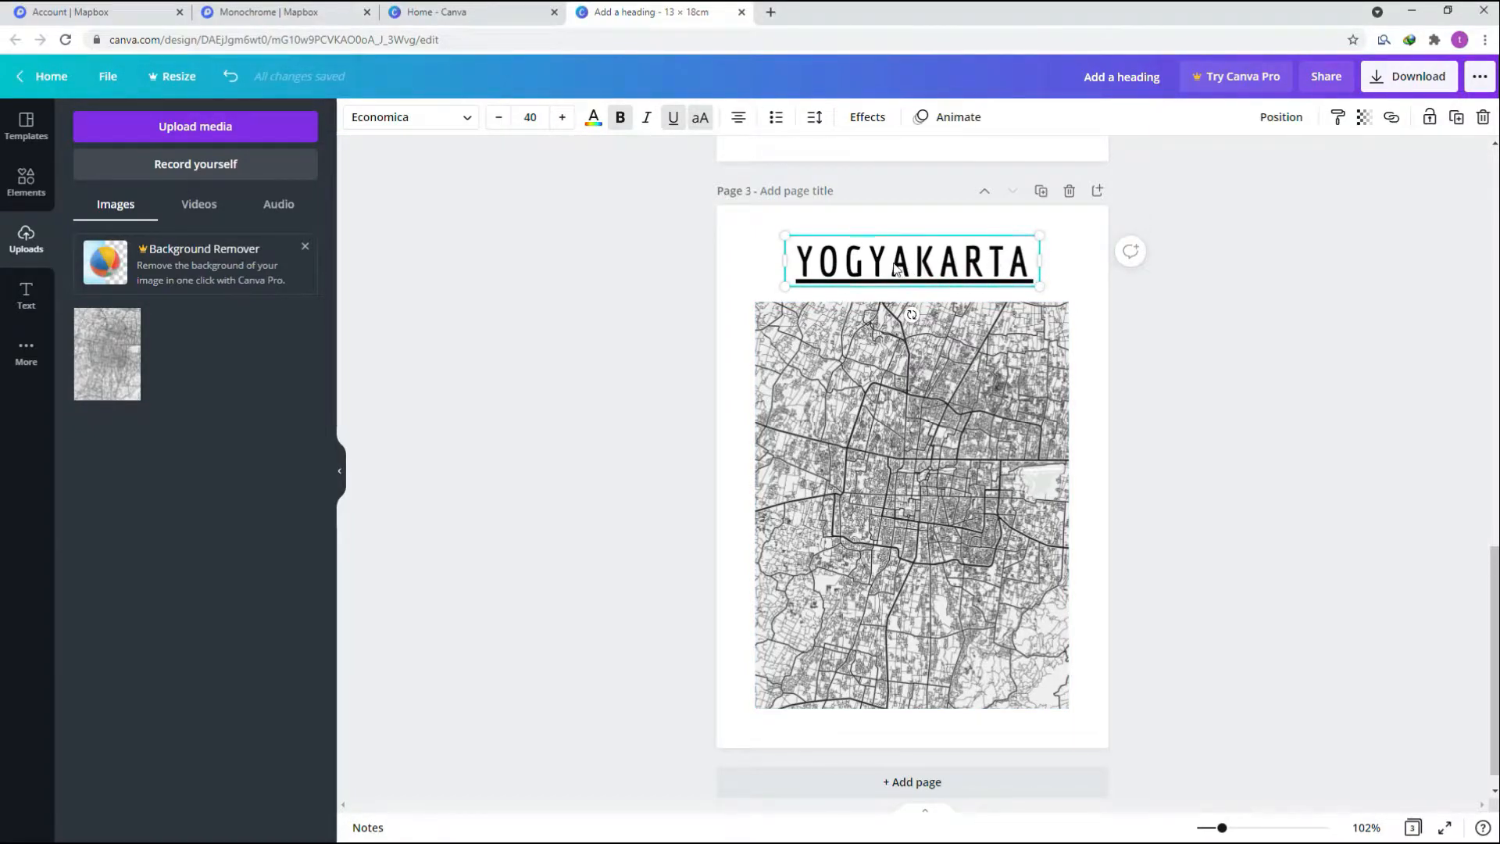
key("ctrl+t")
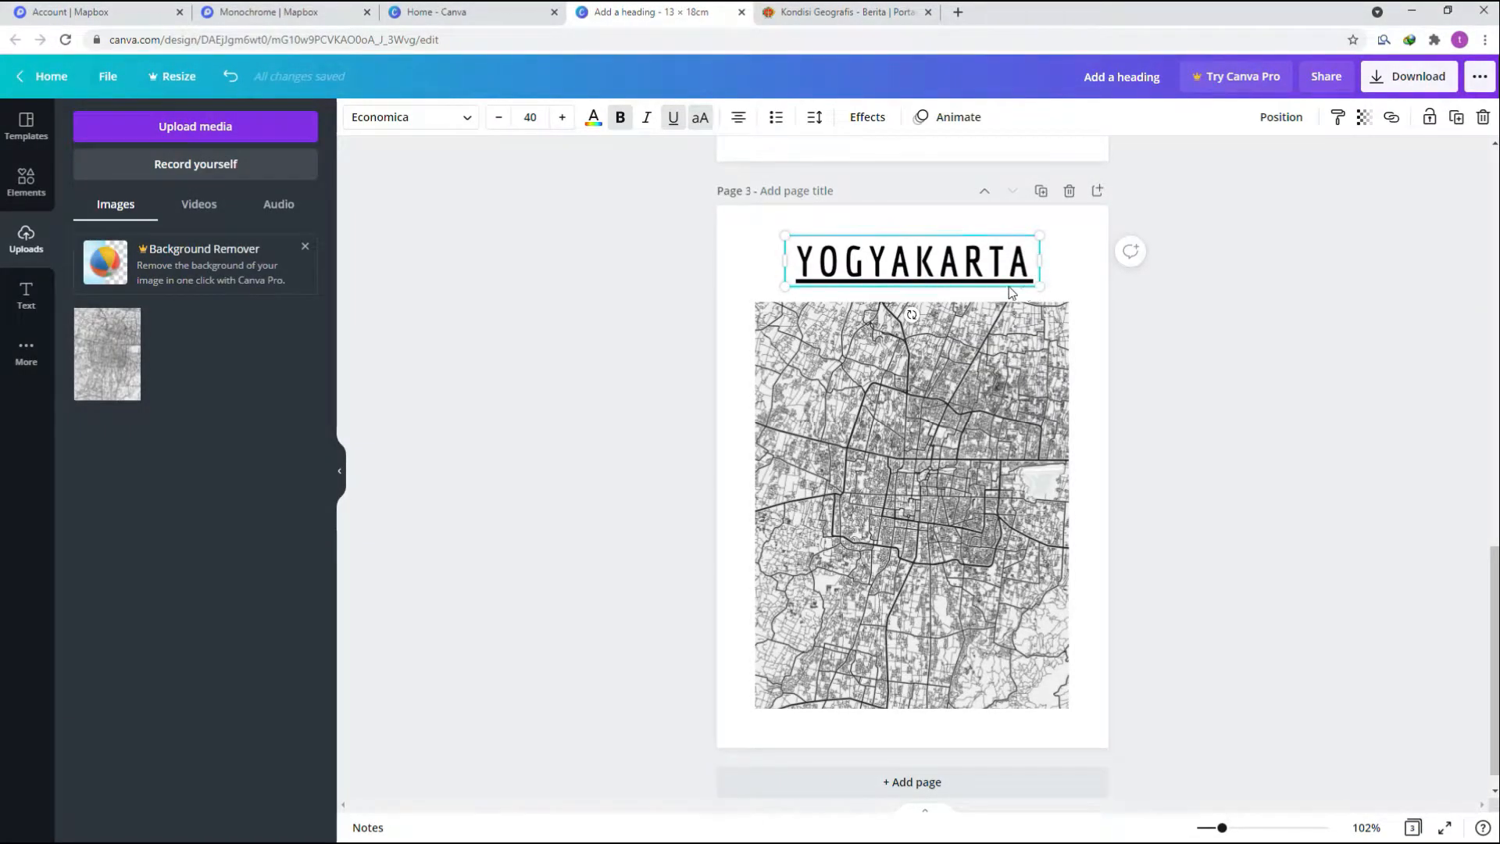
left_click(527, 117)
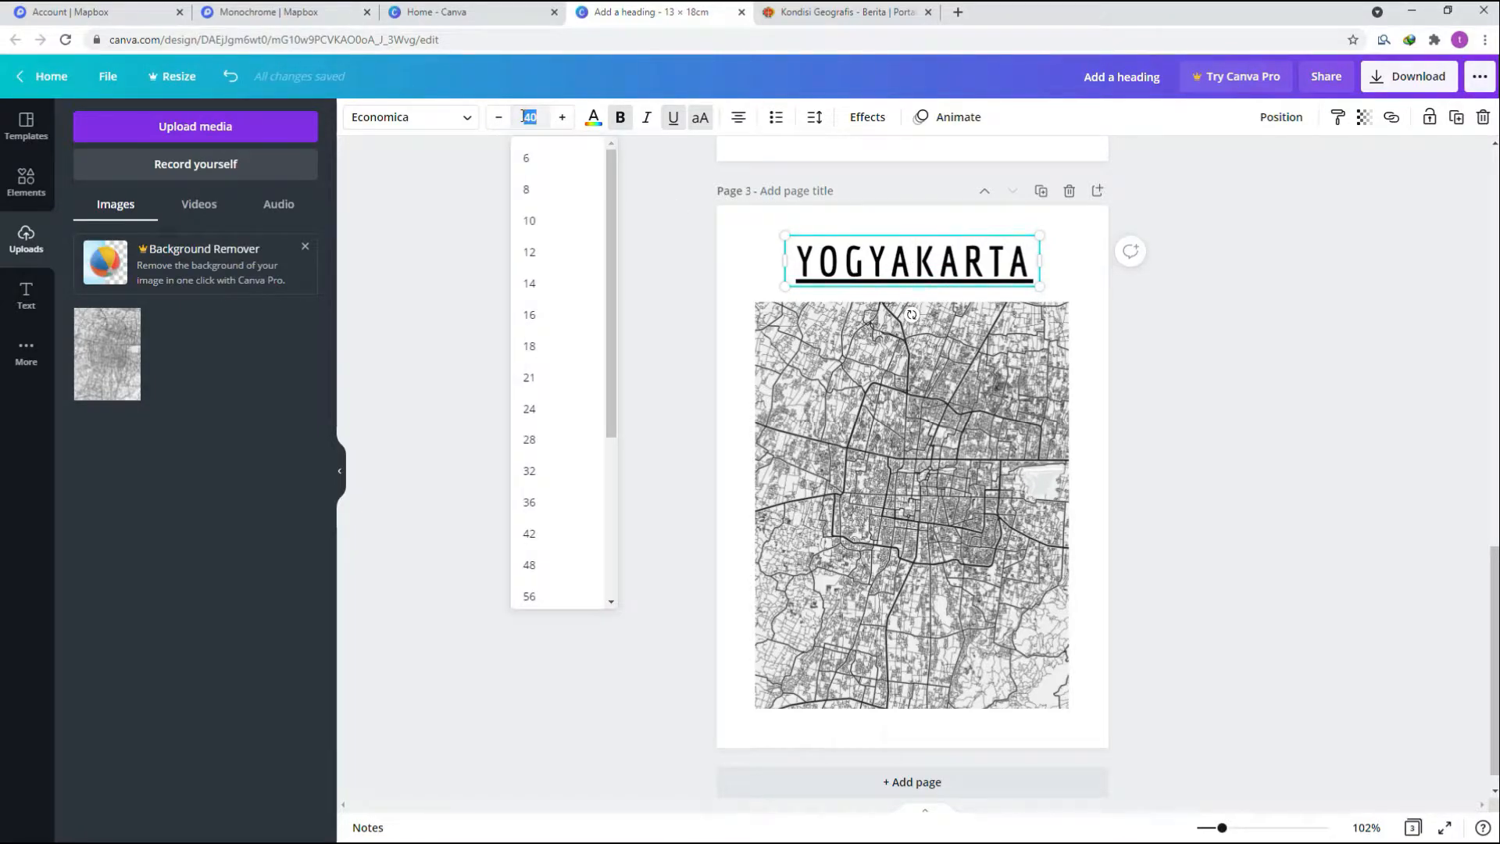
type("30")
key("Return")
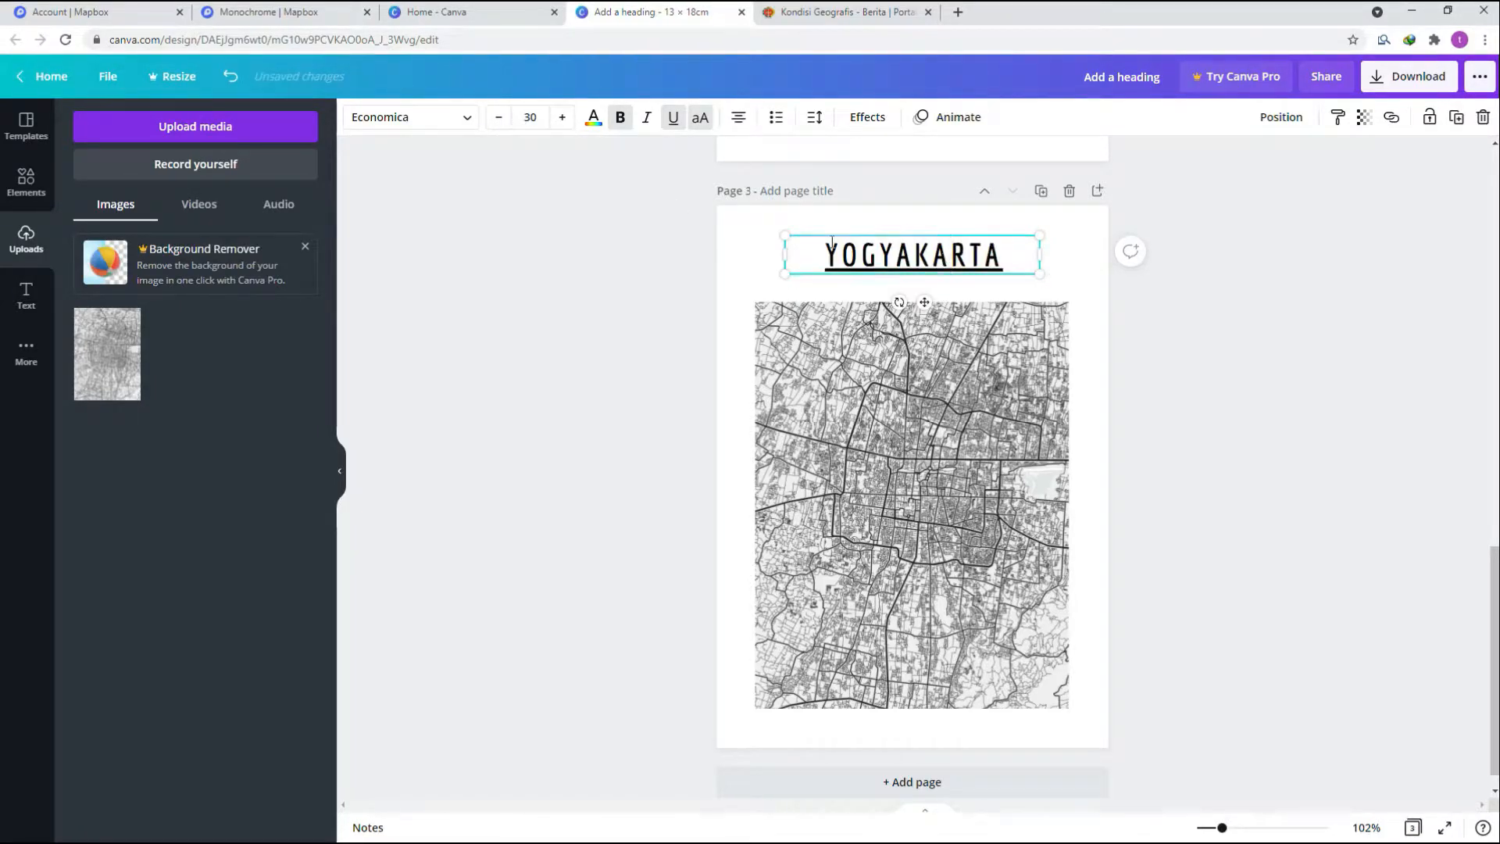
left_click(967, 287)
Add the recently used "savonne" text combination to page 3 and delete its script savonne line.
left_click(26, 298)
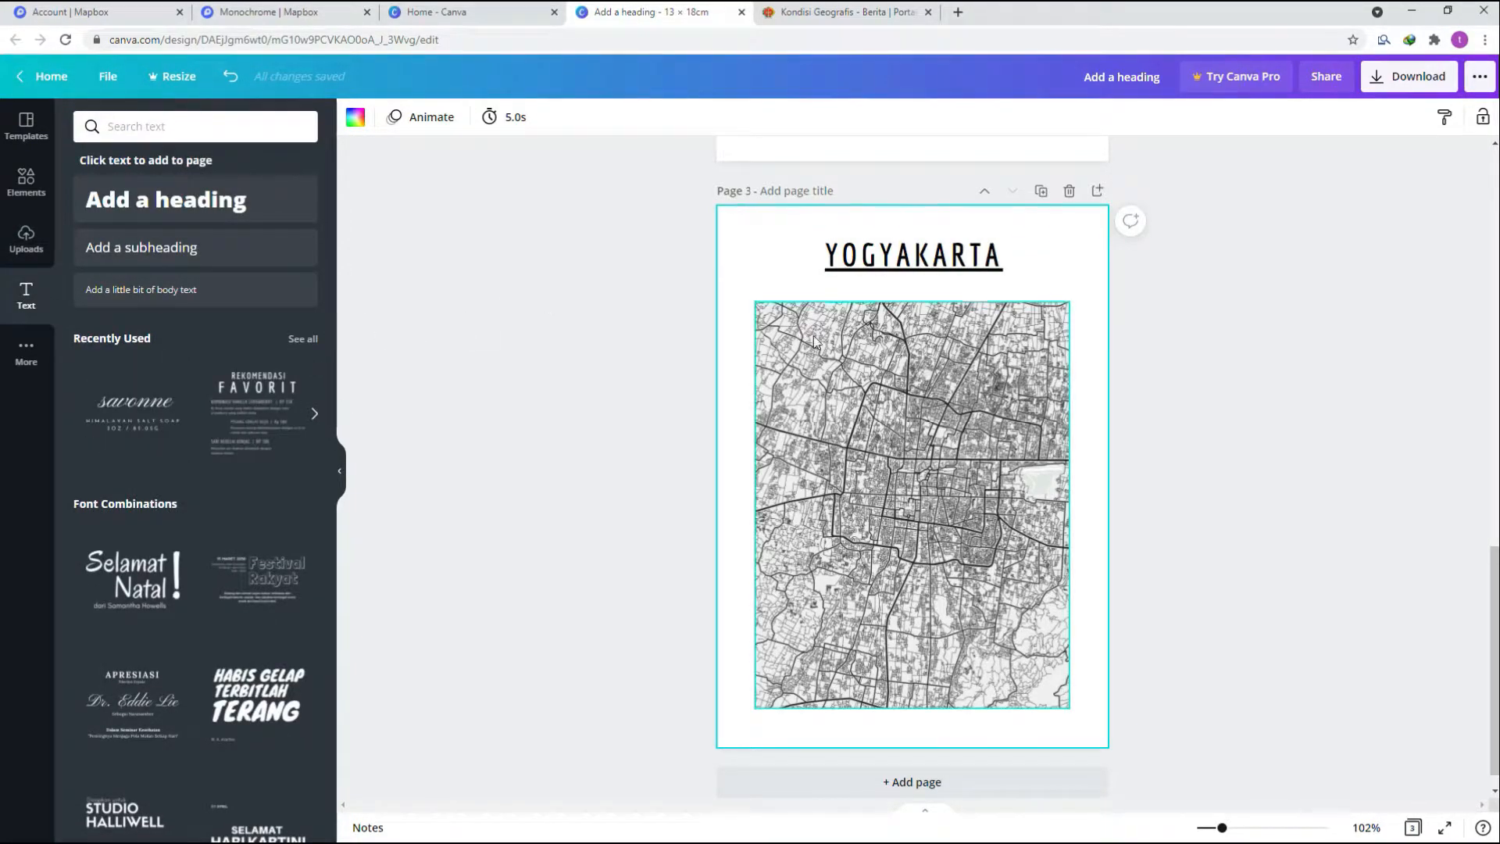
left_click(936, 462)
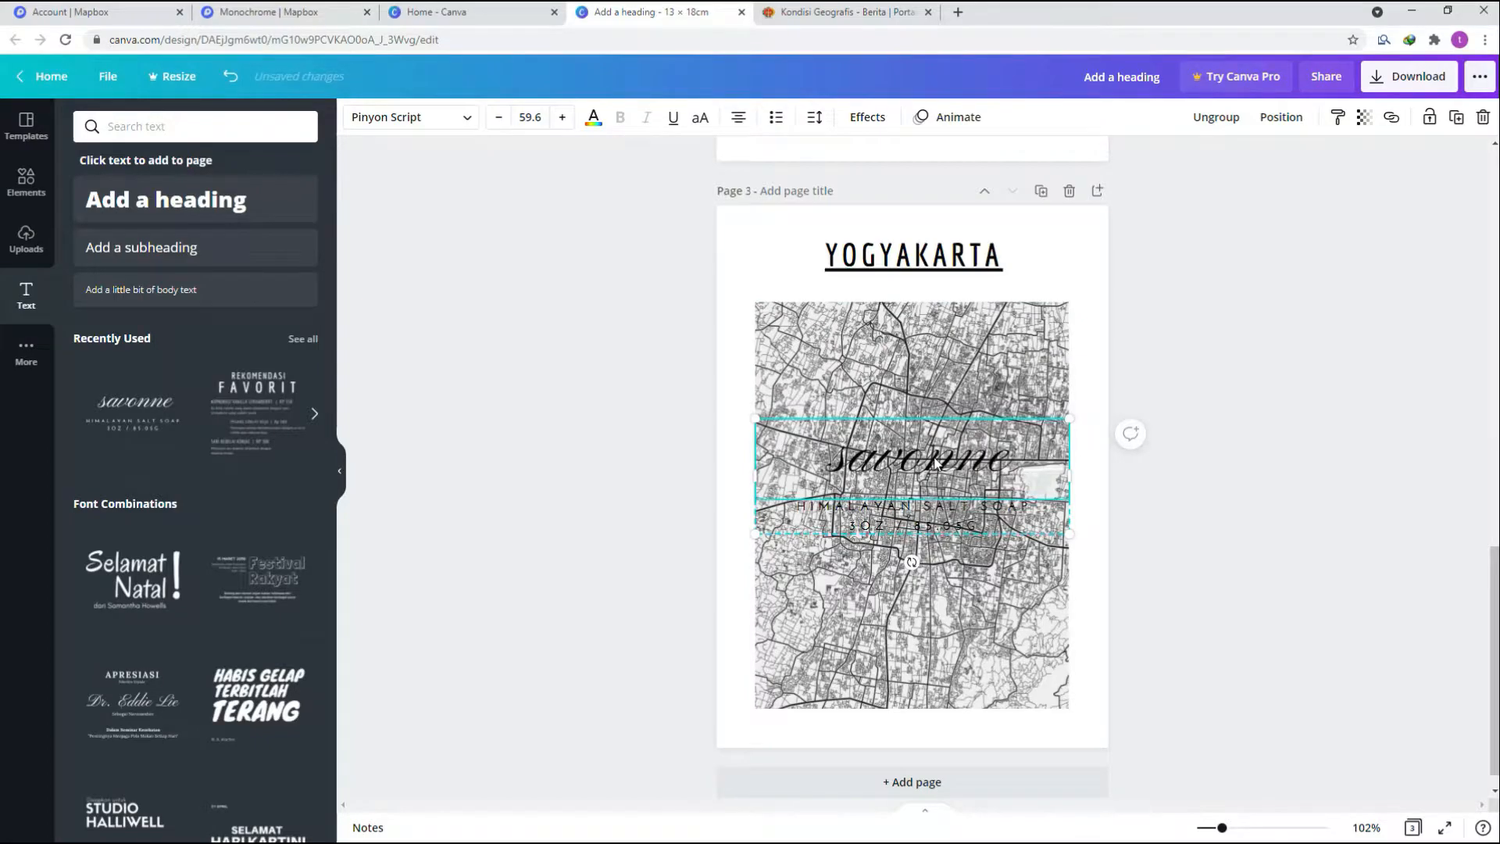
key("Delete")
Replace the soap text with "70 33' LS - 8 12' LS DAN 110 00' BT - 110 50' BT" on one line under the title.
double_click(944, 521)
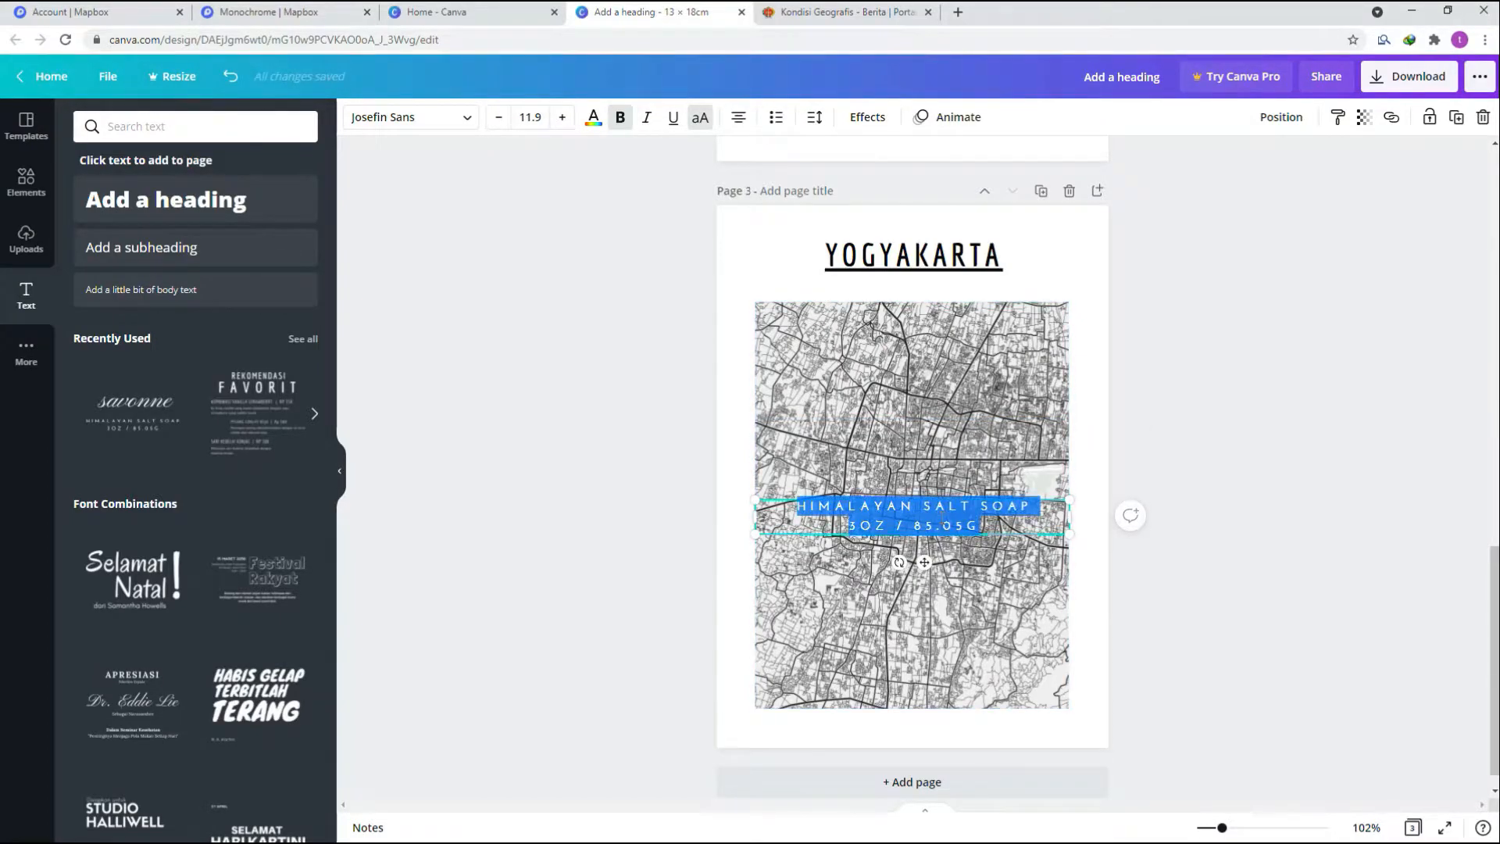
type("7°33' LS - 8°12' LS DAN 110°00' BT - 110°50' BT")
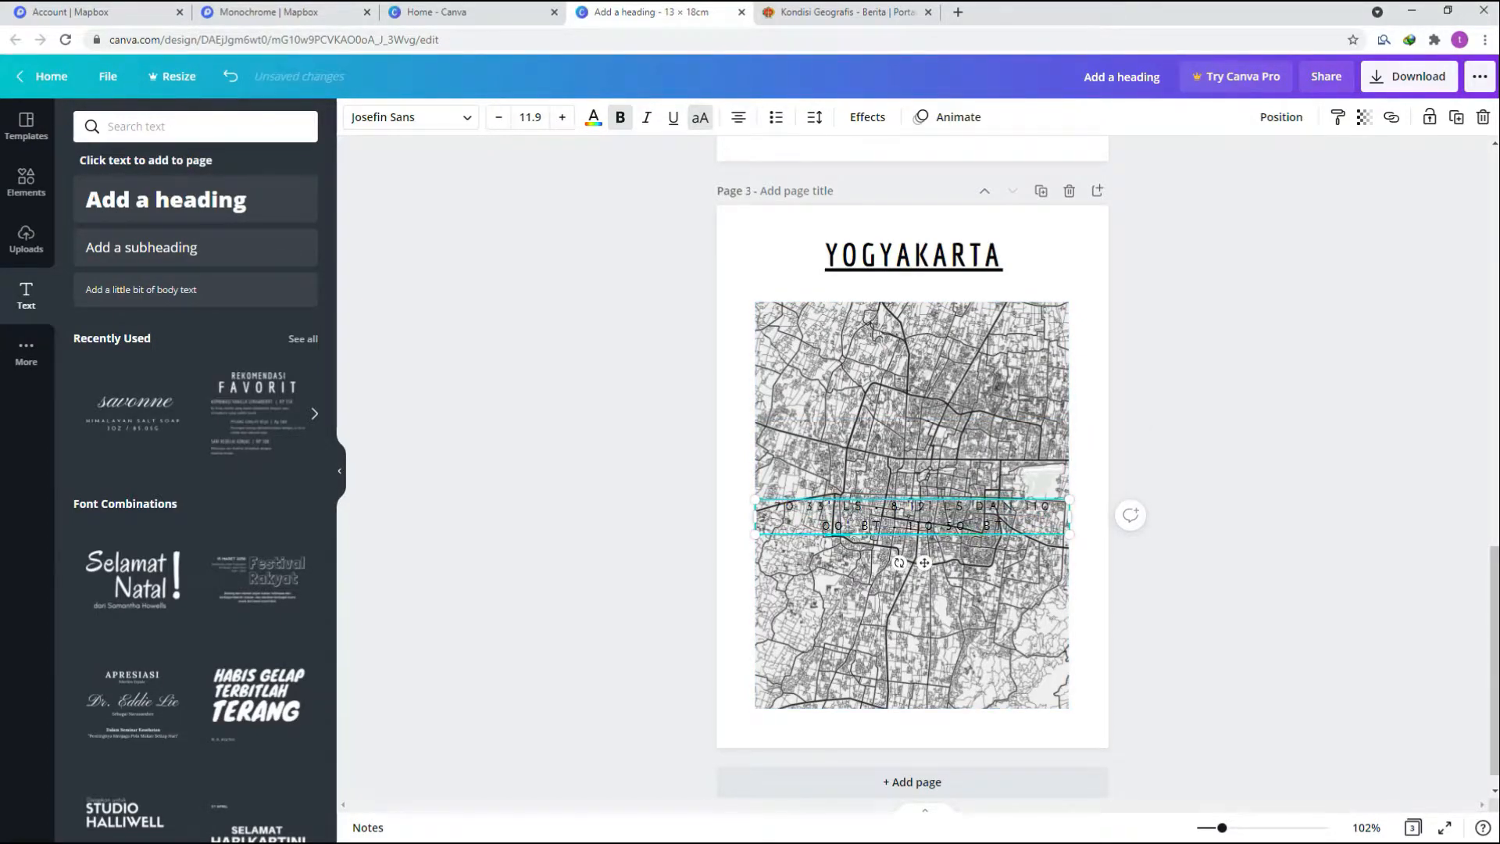
left_click_drag(1077, 524, 1250, 502)
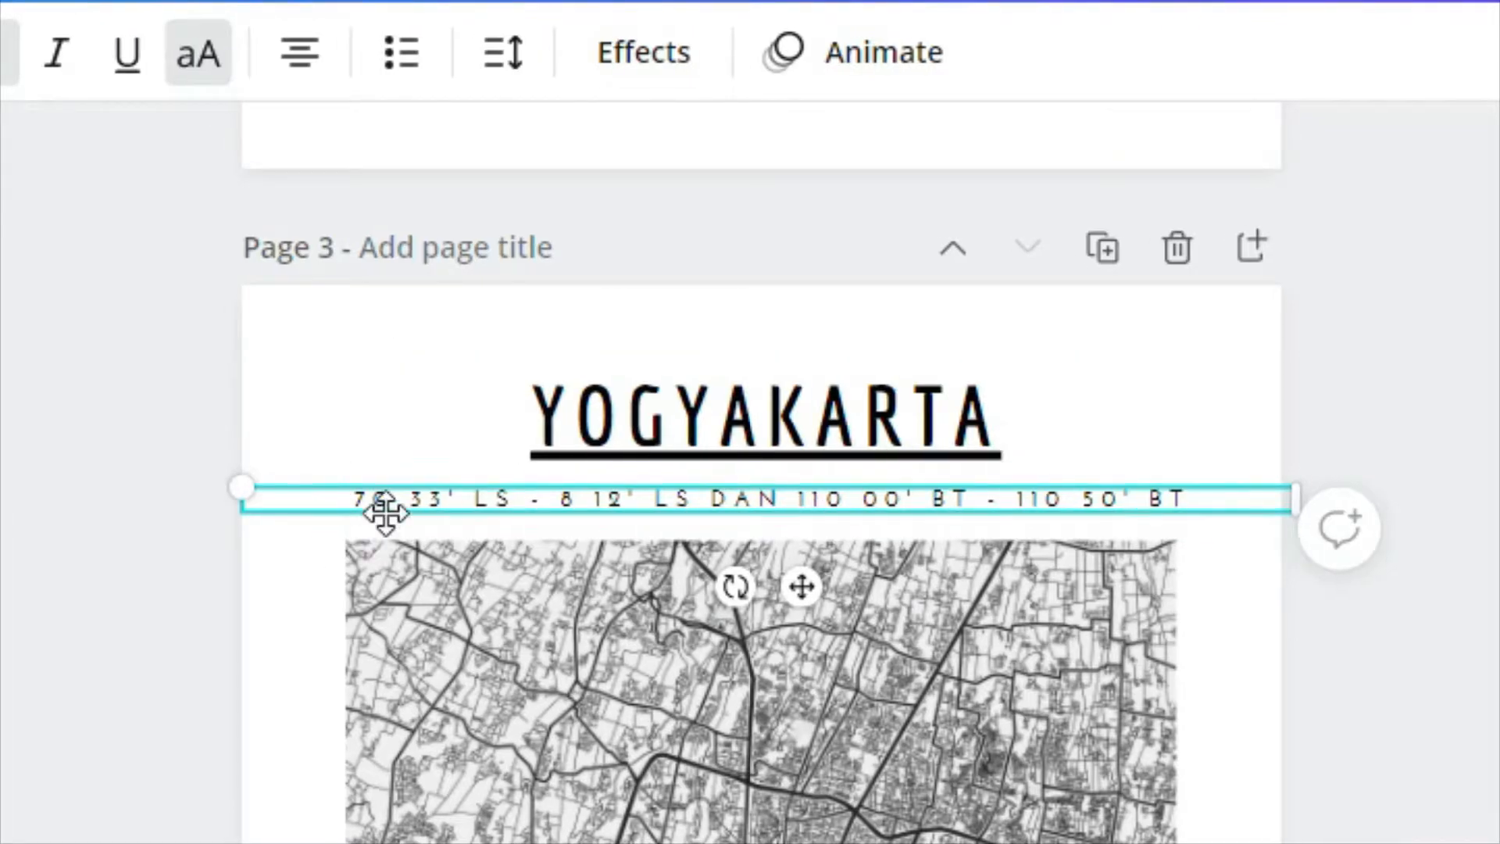
Set the font size of the coordinate line under the YOGYAKARTA title to 9 and deselect it.
left_click_drag(408, 499, 395, 498)
left_click(813, 508)
left_click_drag(1062, 502, 1047, 503)
left_click_drag(707, 500, 694, 500)
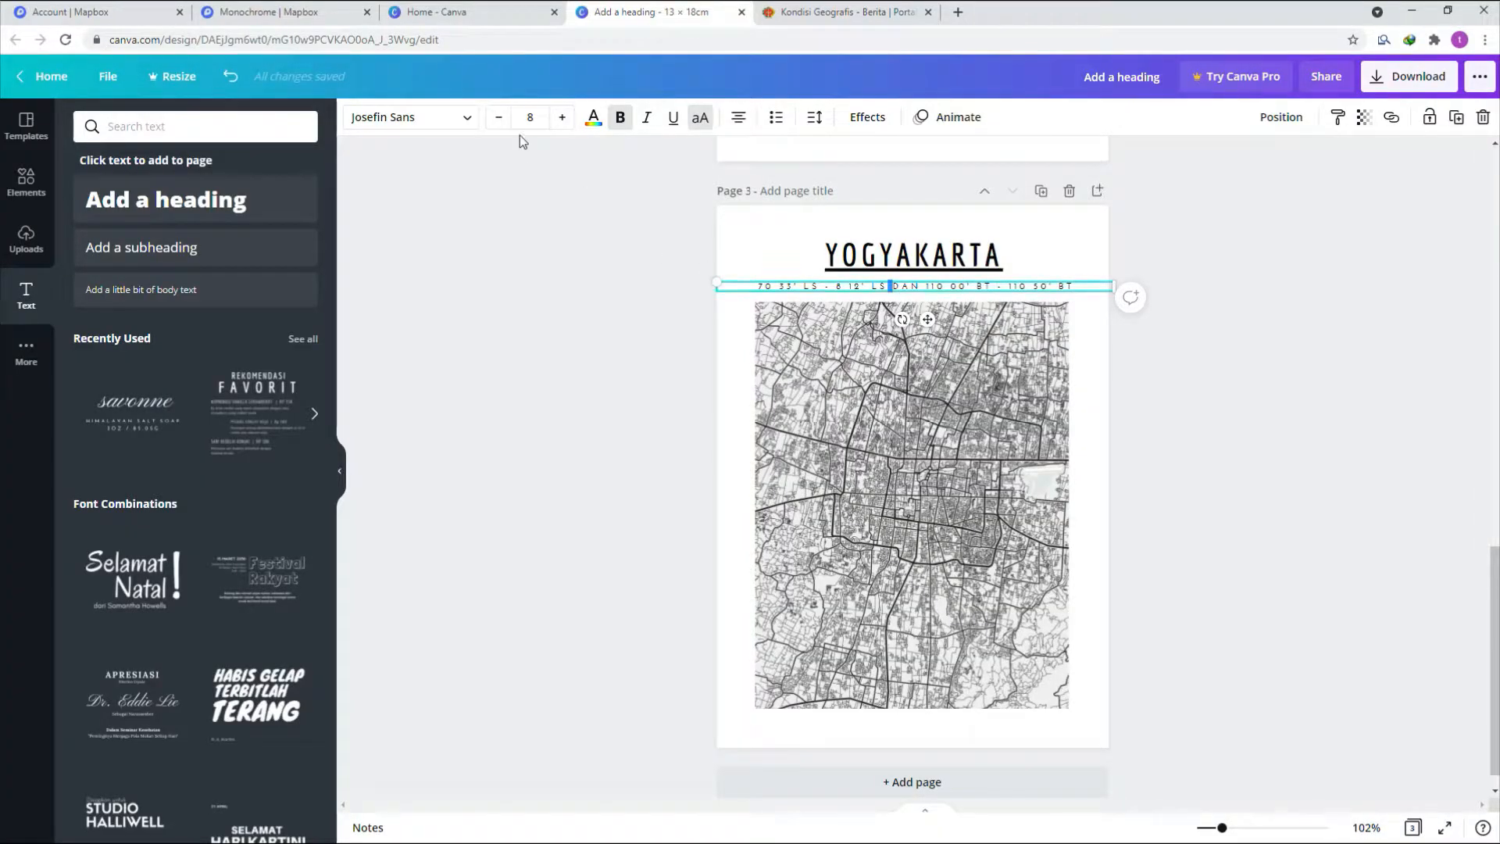
left_click(528, 116)
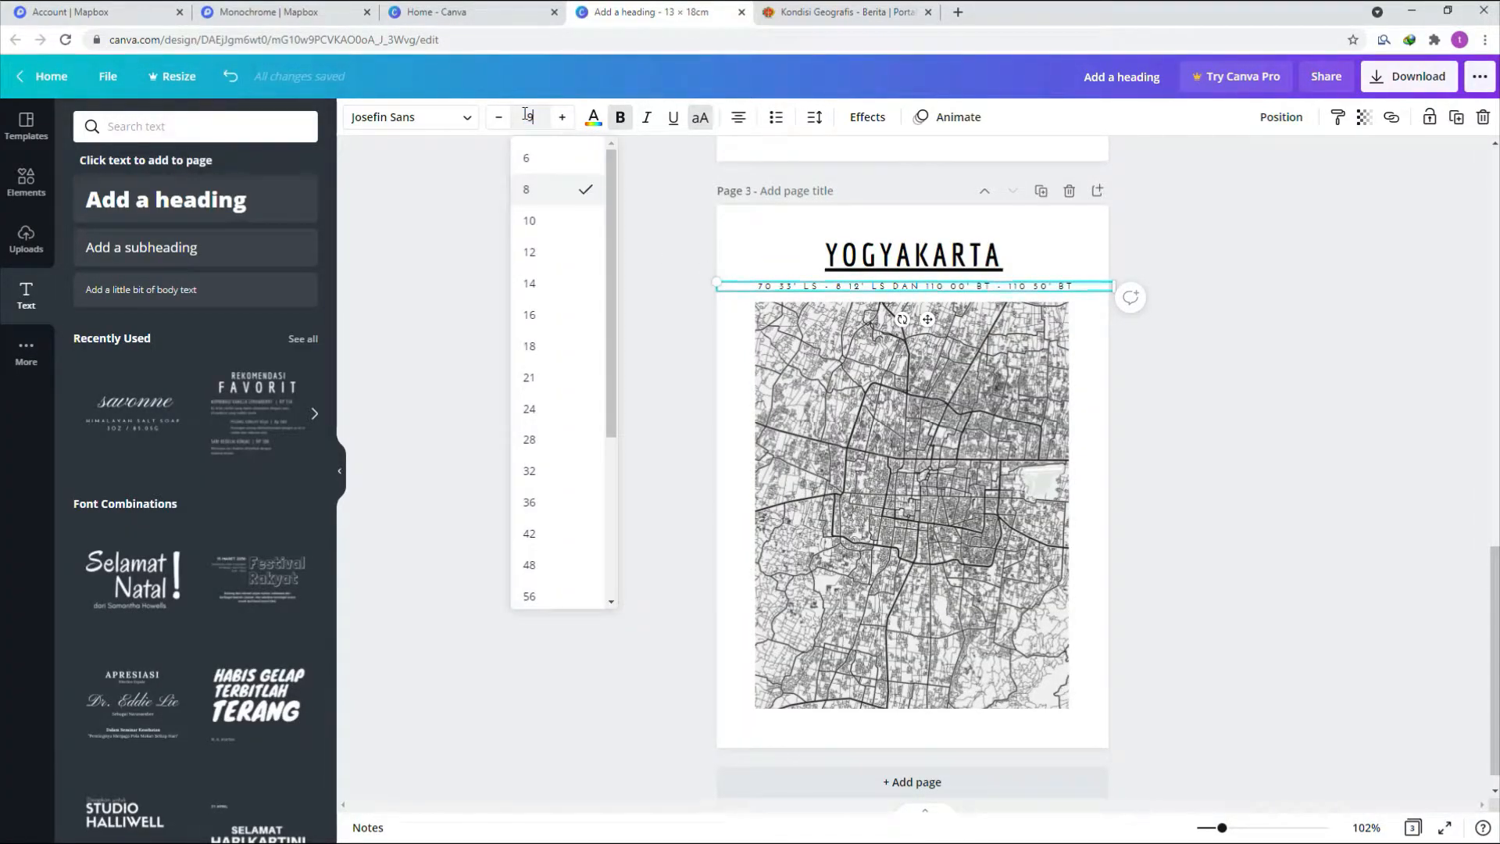
left_click(681, 241)
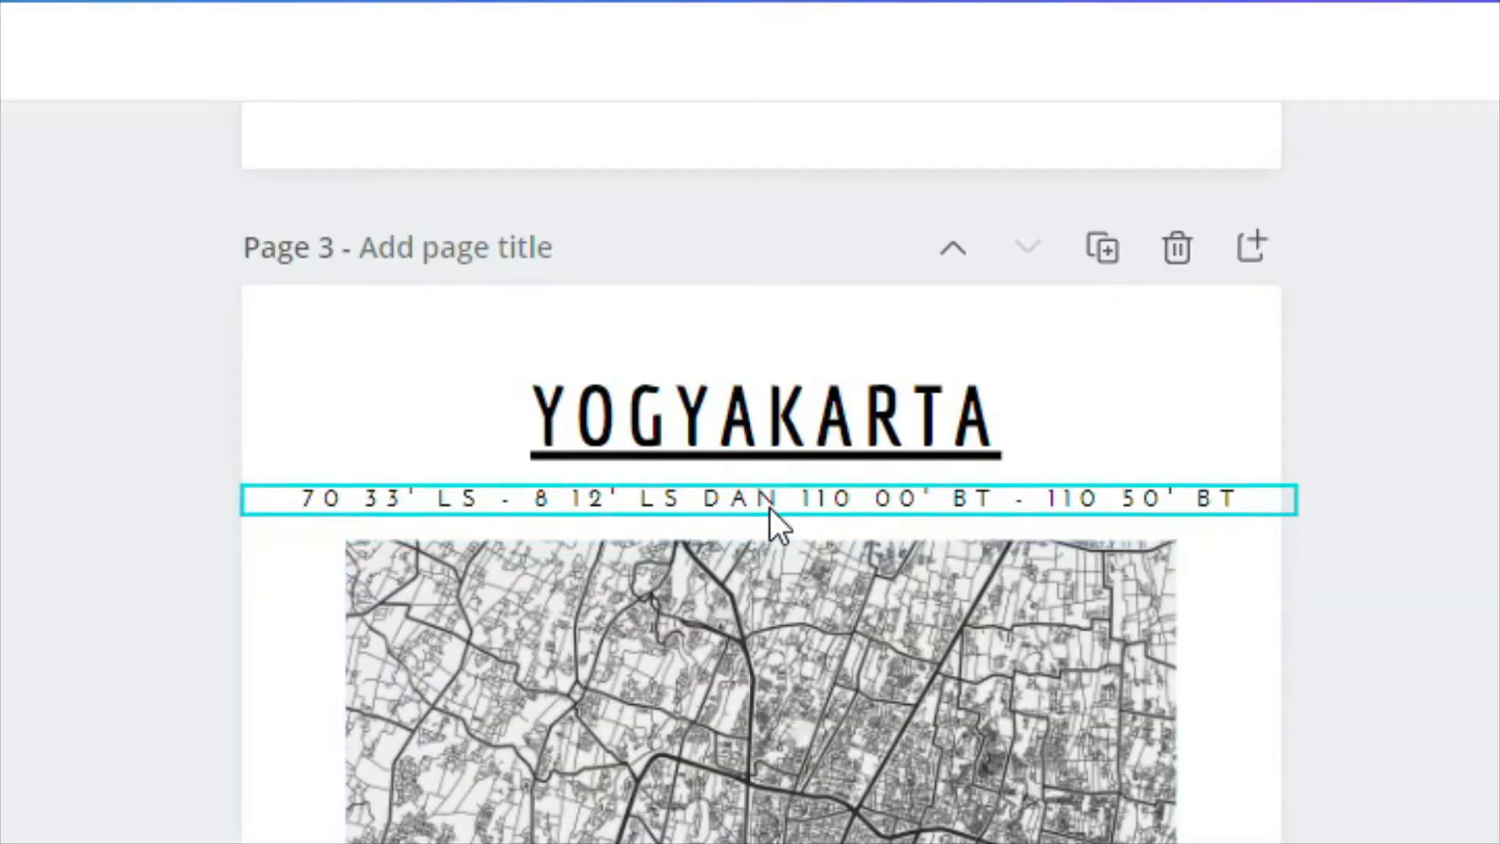
Reduce the coordinate line's letter spacing to 279.
left_click(770, 509)
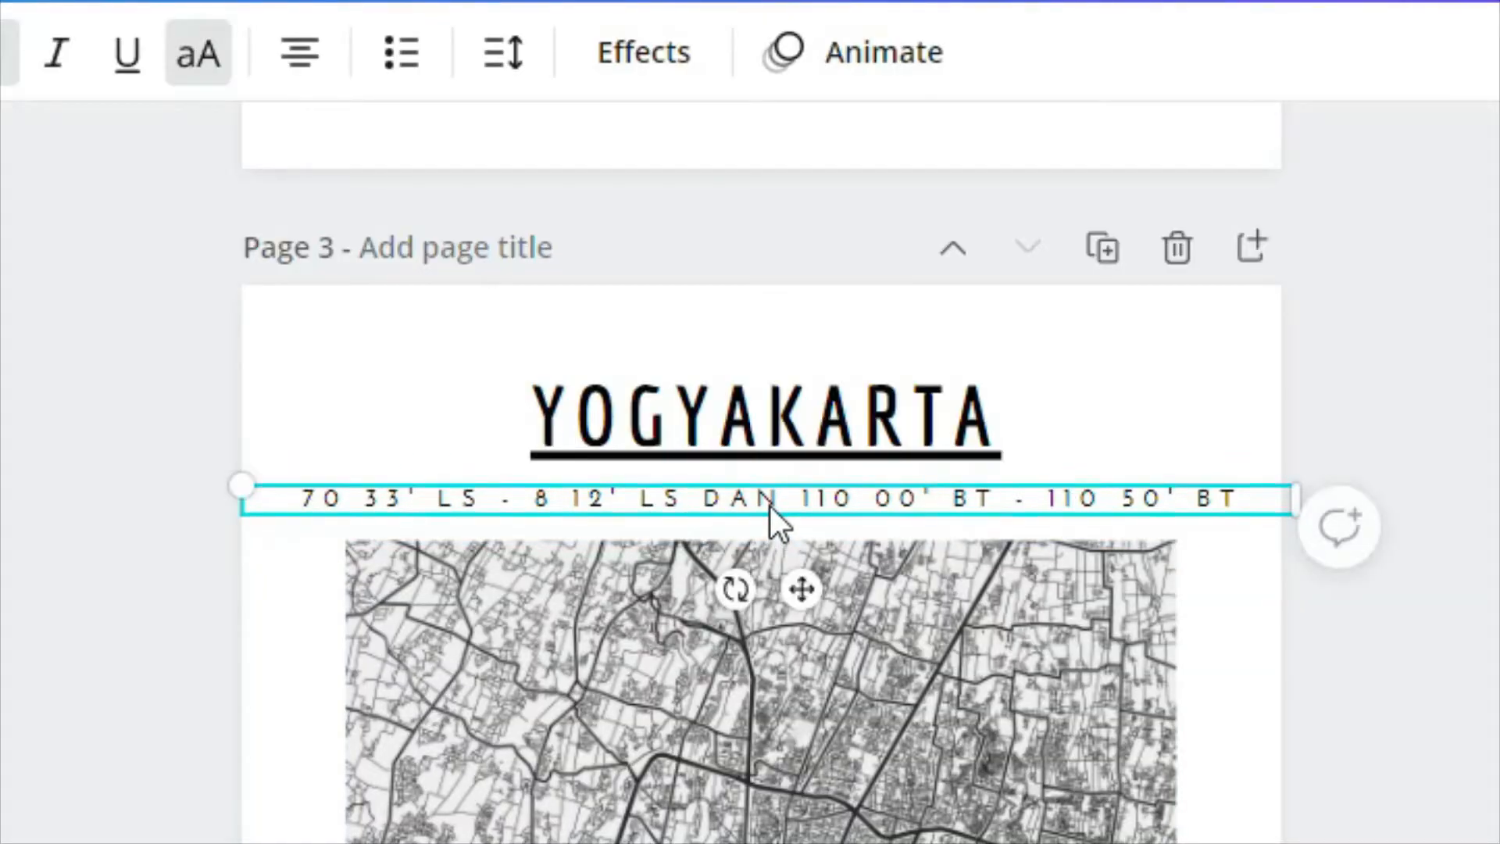
left_click(509, 68)
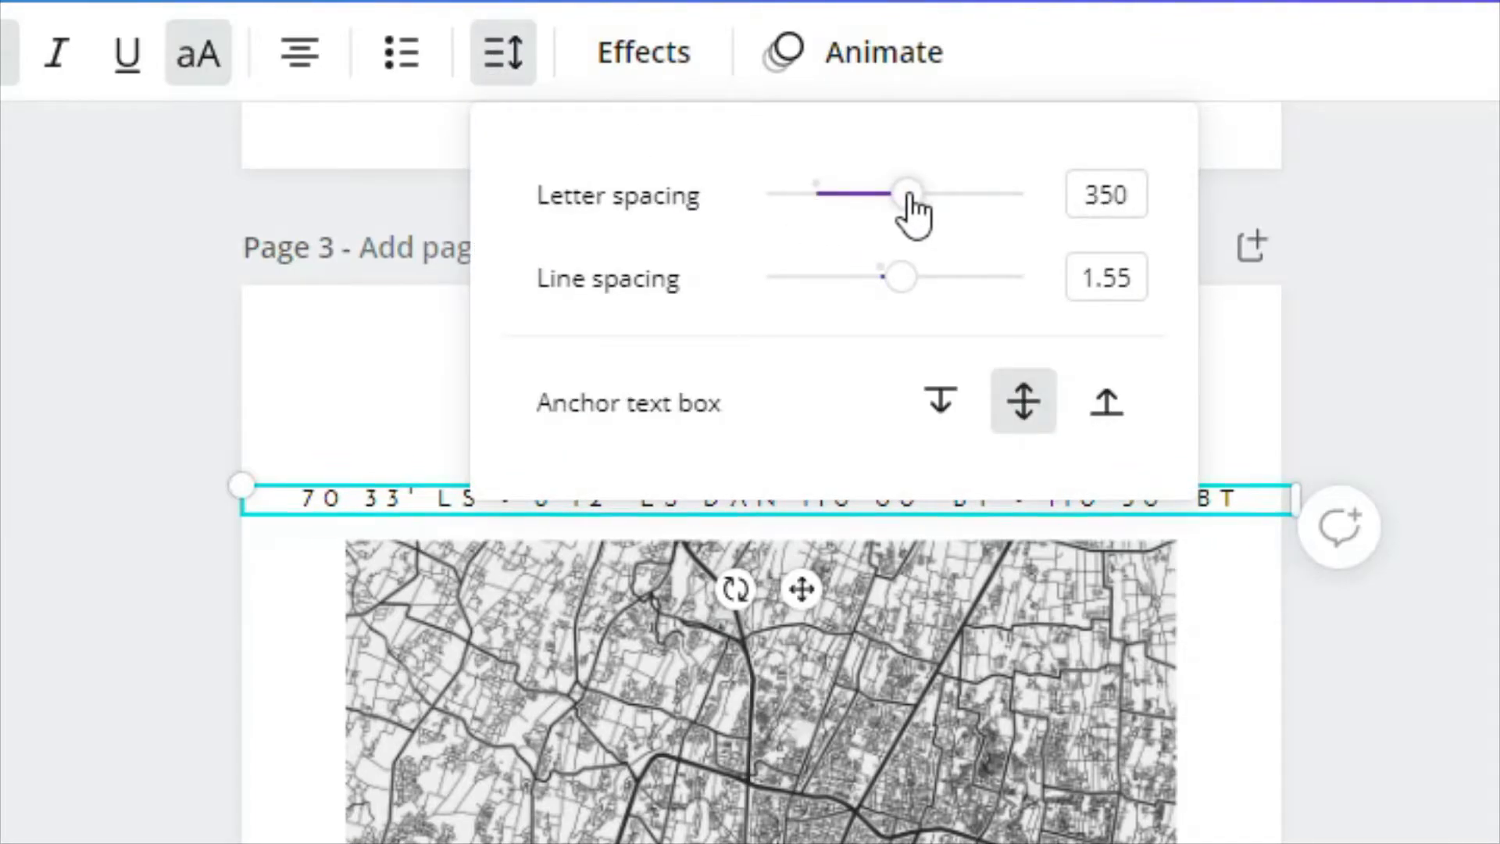
left_click_drag(909, 195, 891, 197)
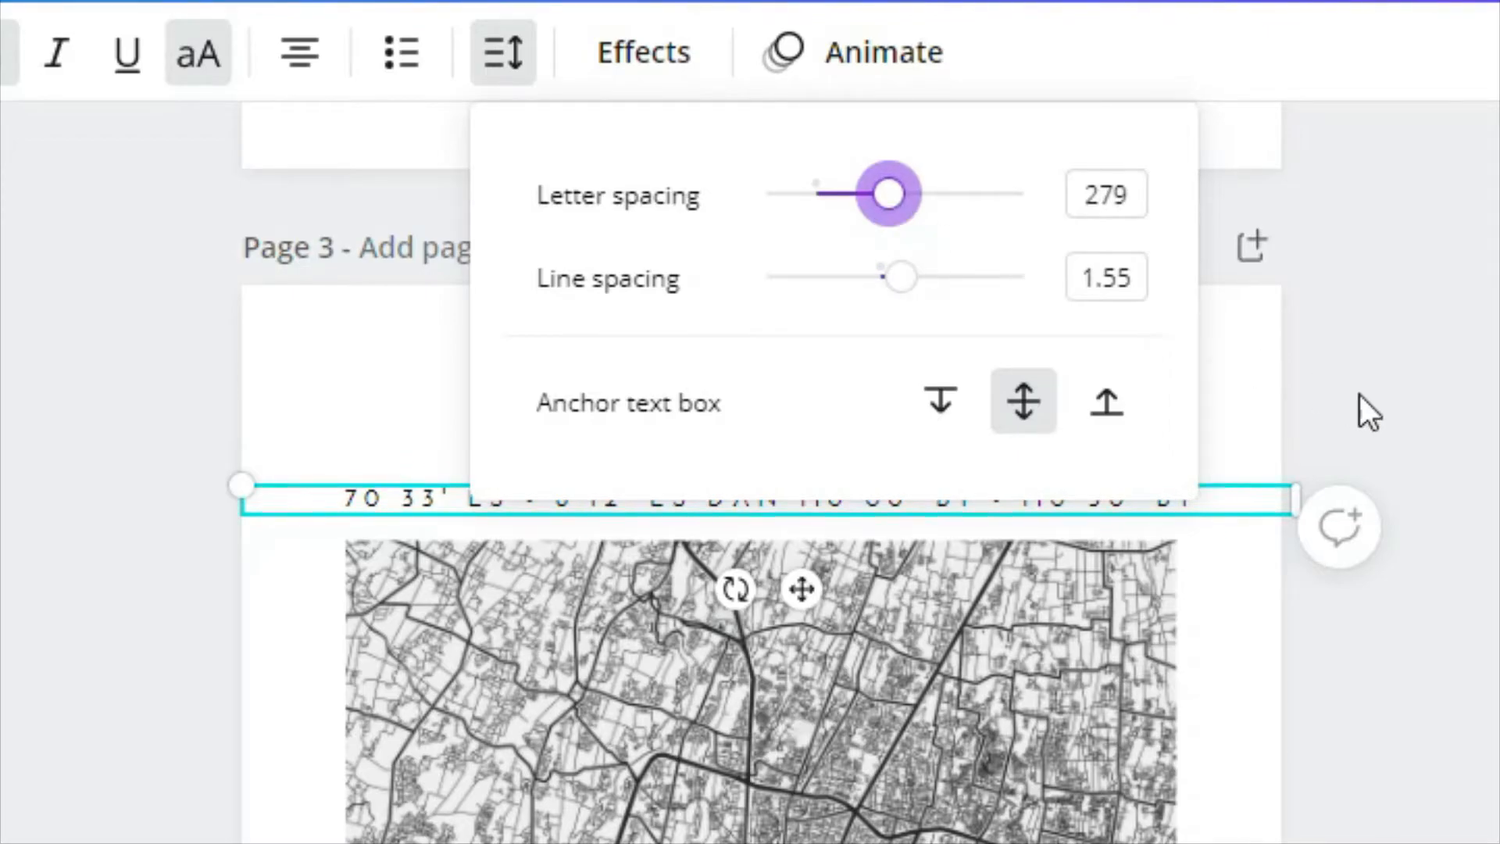
Centre the coordinate line horizontally under the YOGYAKARTA title on page 3 and deselect it.
left_click(1252, 358)
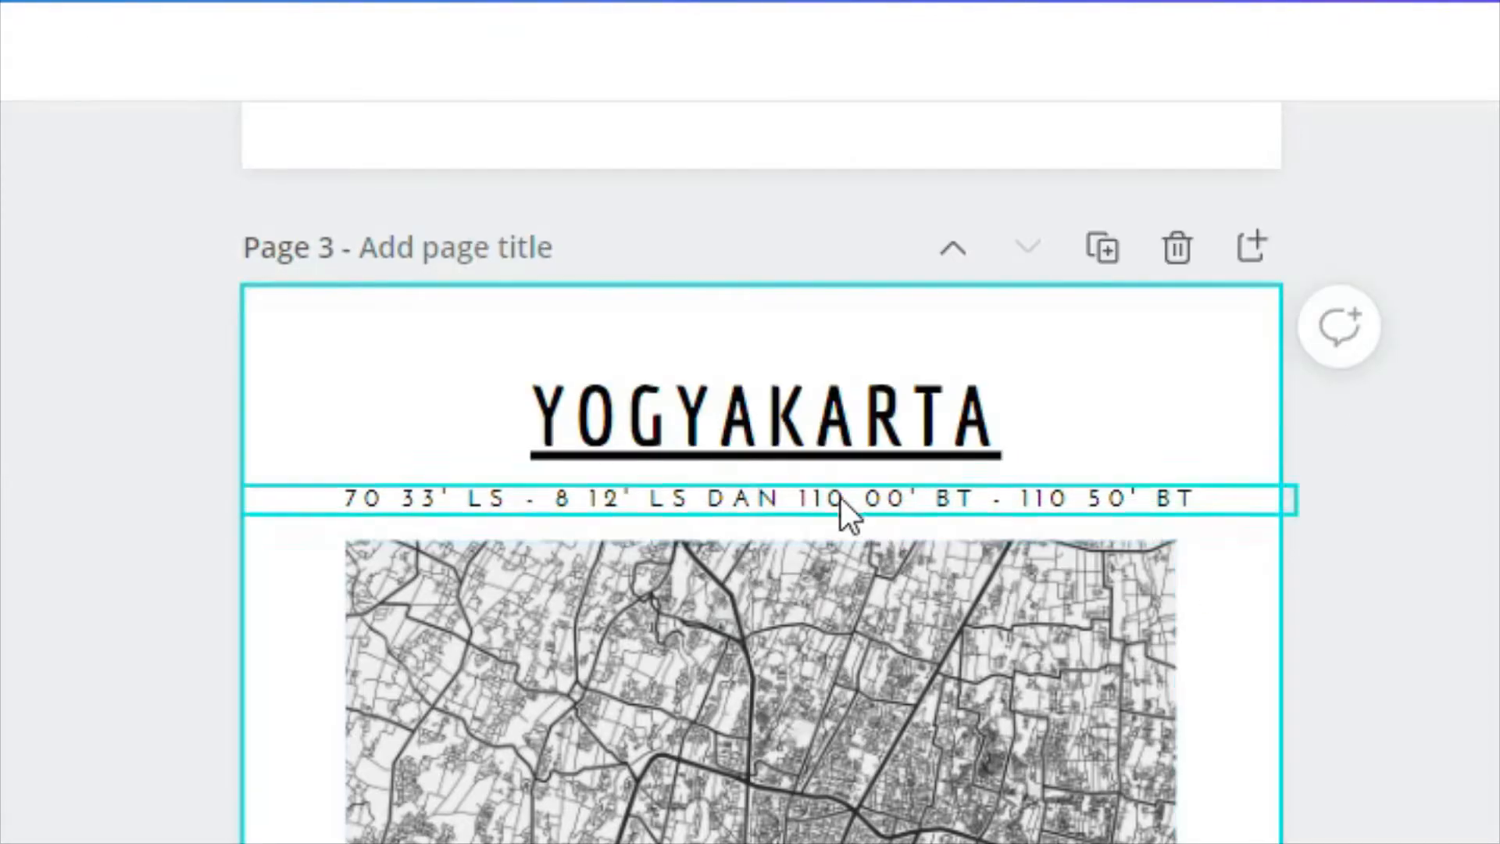
left_click(1169, 495)
key("Left")
key("Left")
key("Right")
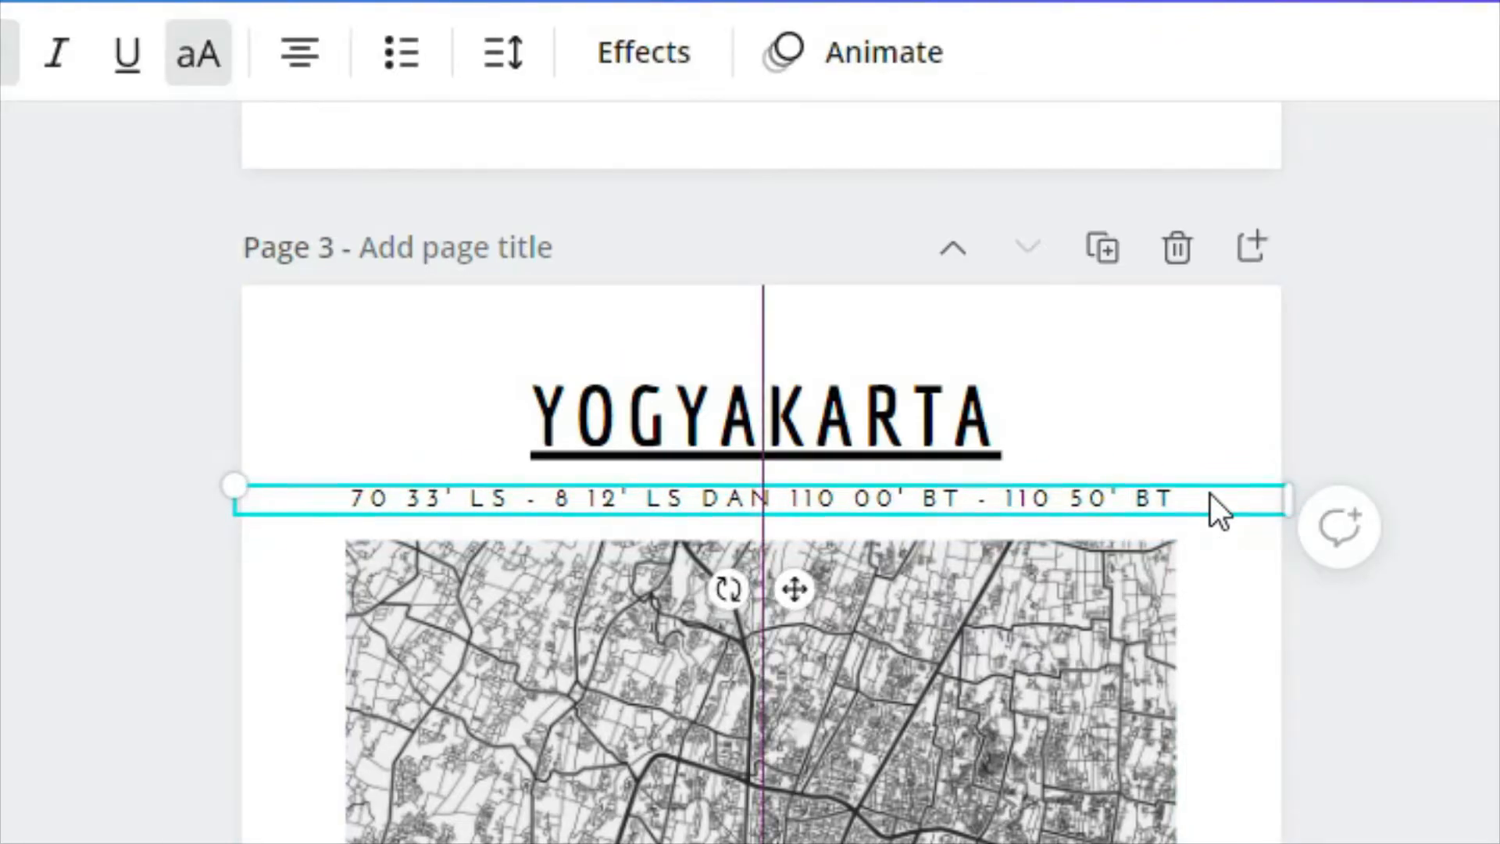
left_click(1220, 682)
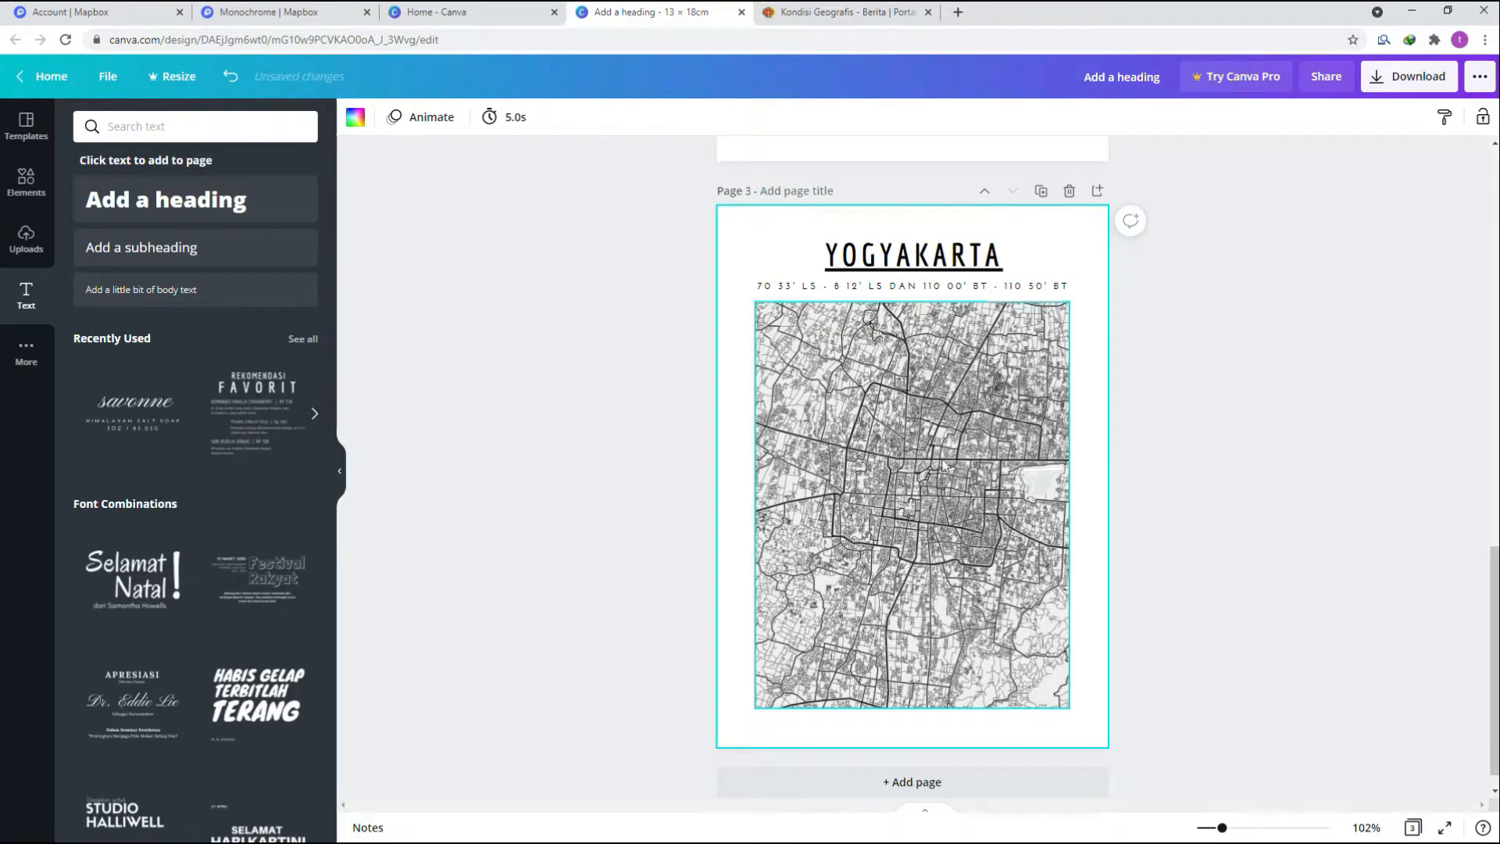
Remove the underline from the YOGYAKARTA title on page 3 and set its font size to 35.
left_click(902, 252)
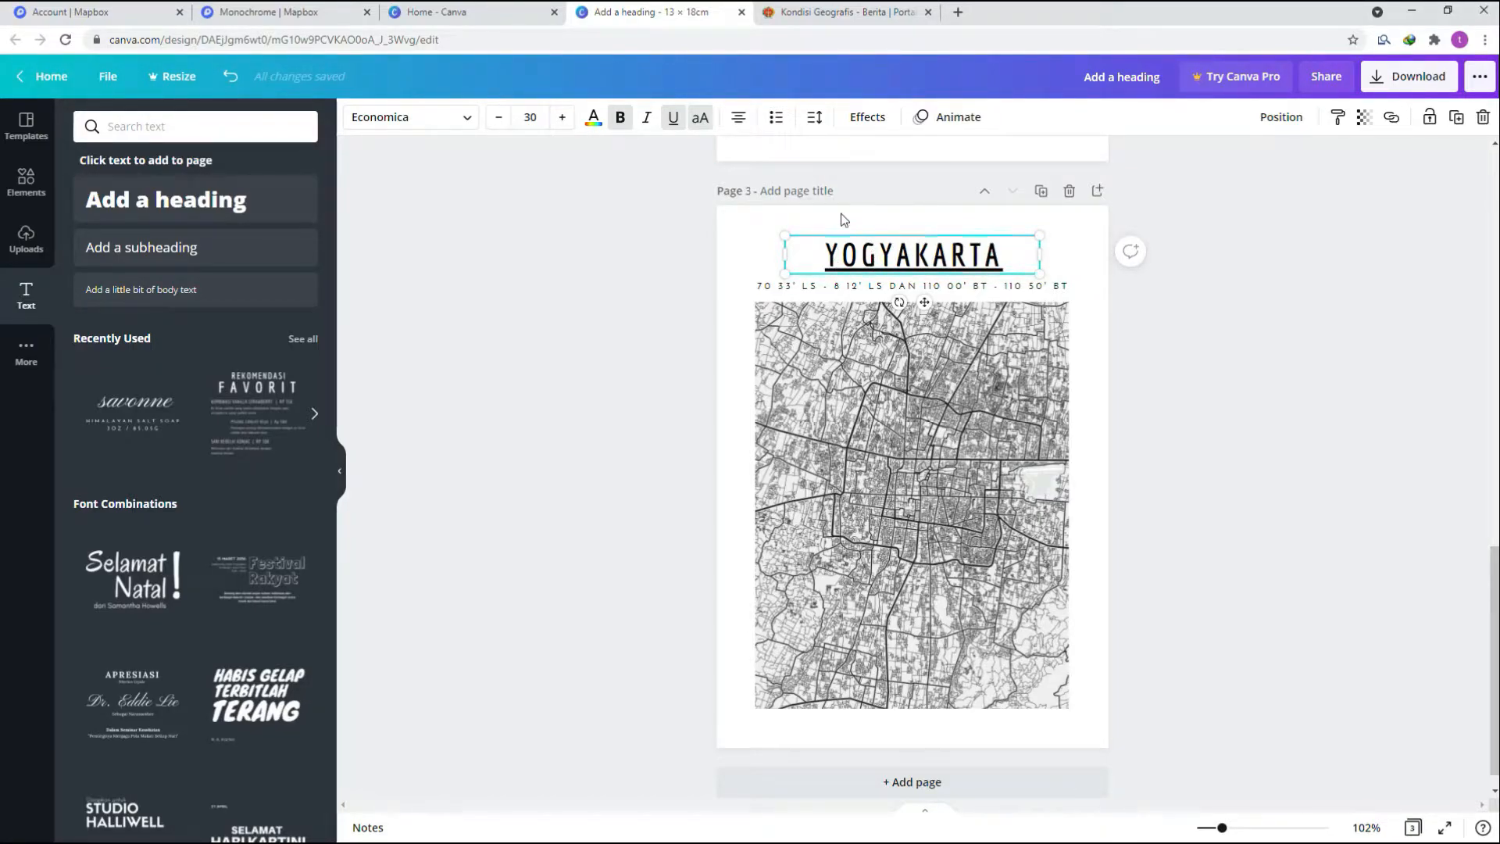
key("ctrl+u")
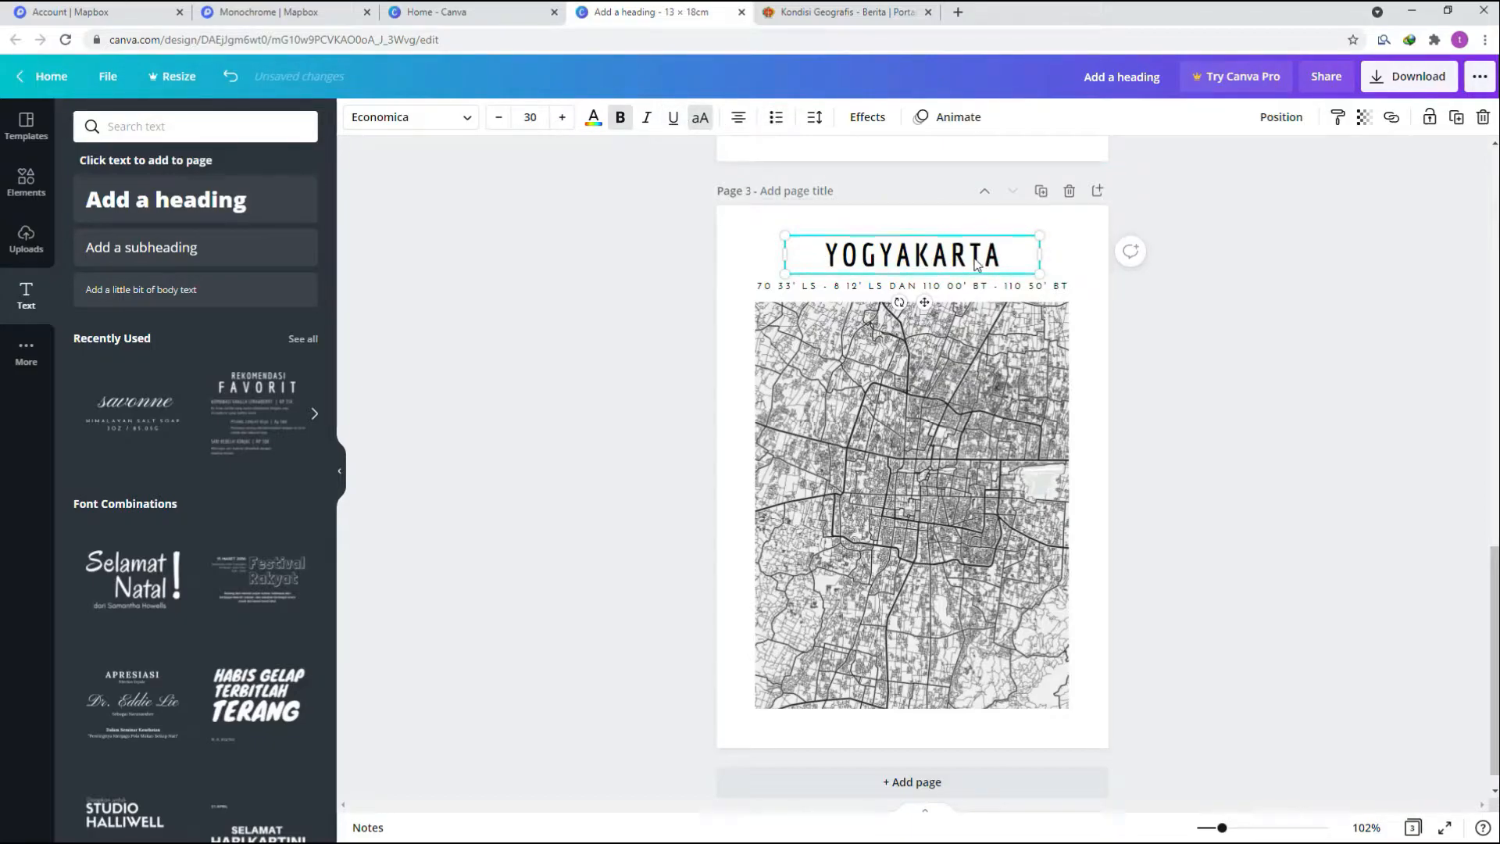
left_click(533, 116)
type("35")
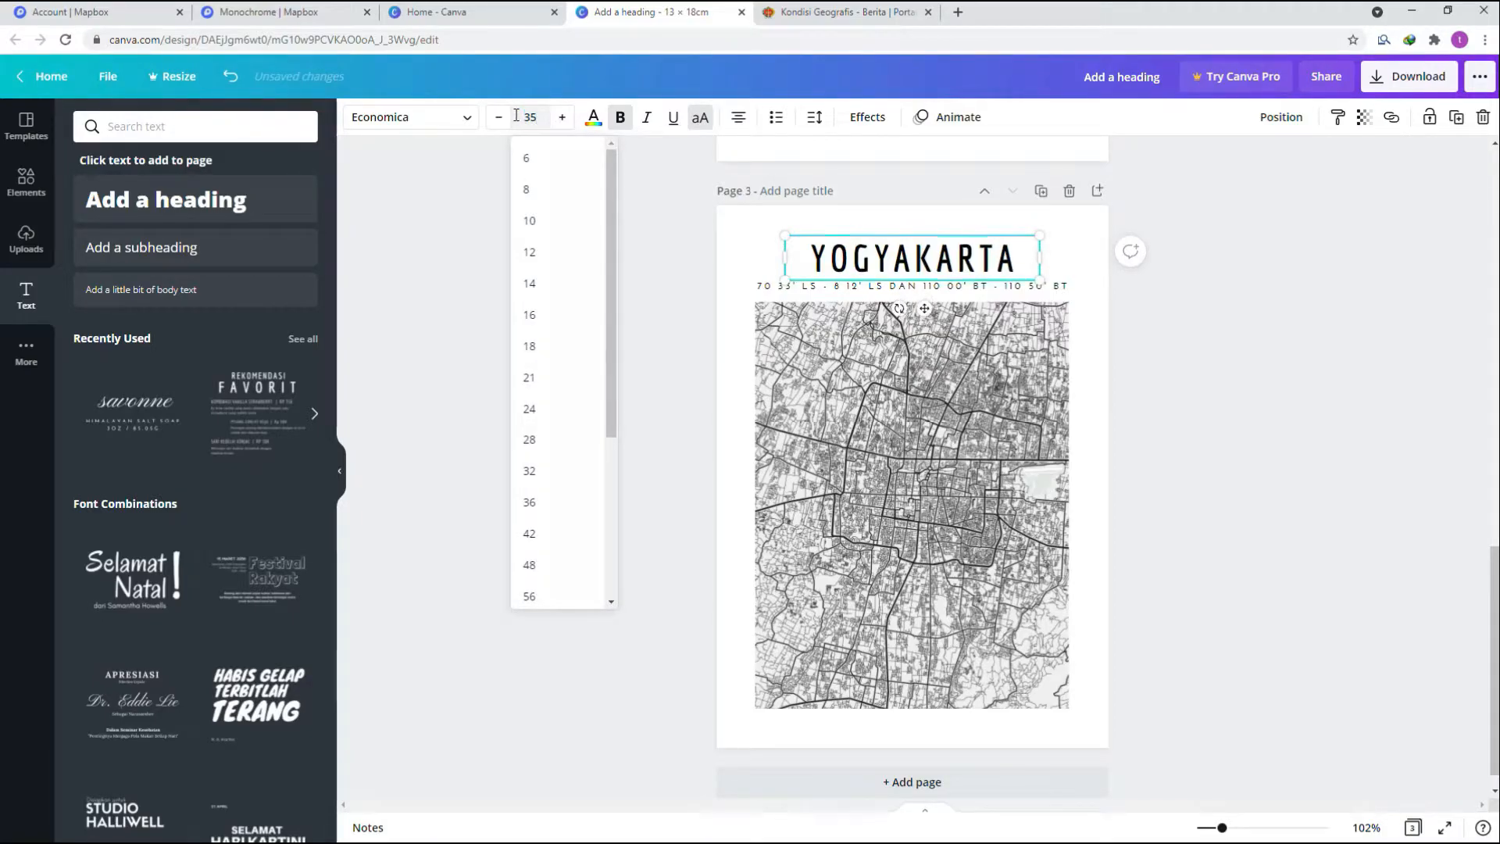
key("Return")
Set the letter spacing of the page 3 YOGYAKARTA title to 206 and deselect it.
left_click_drag(799, 263, 1000, 231)
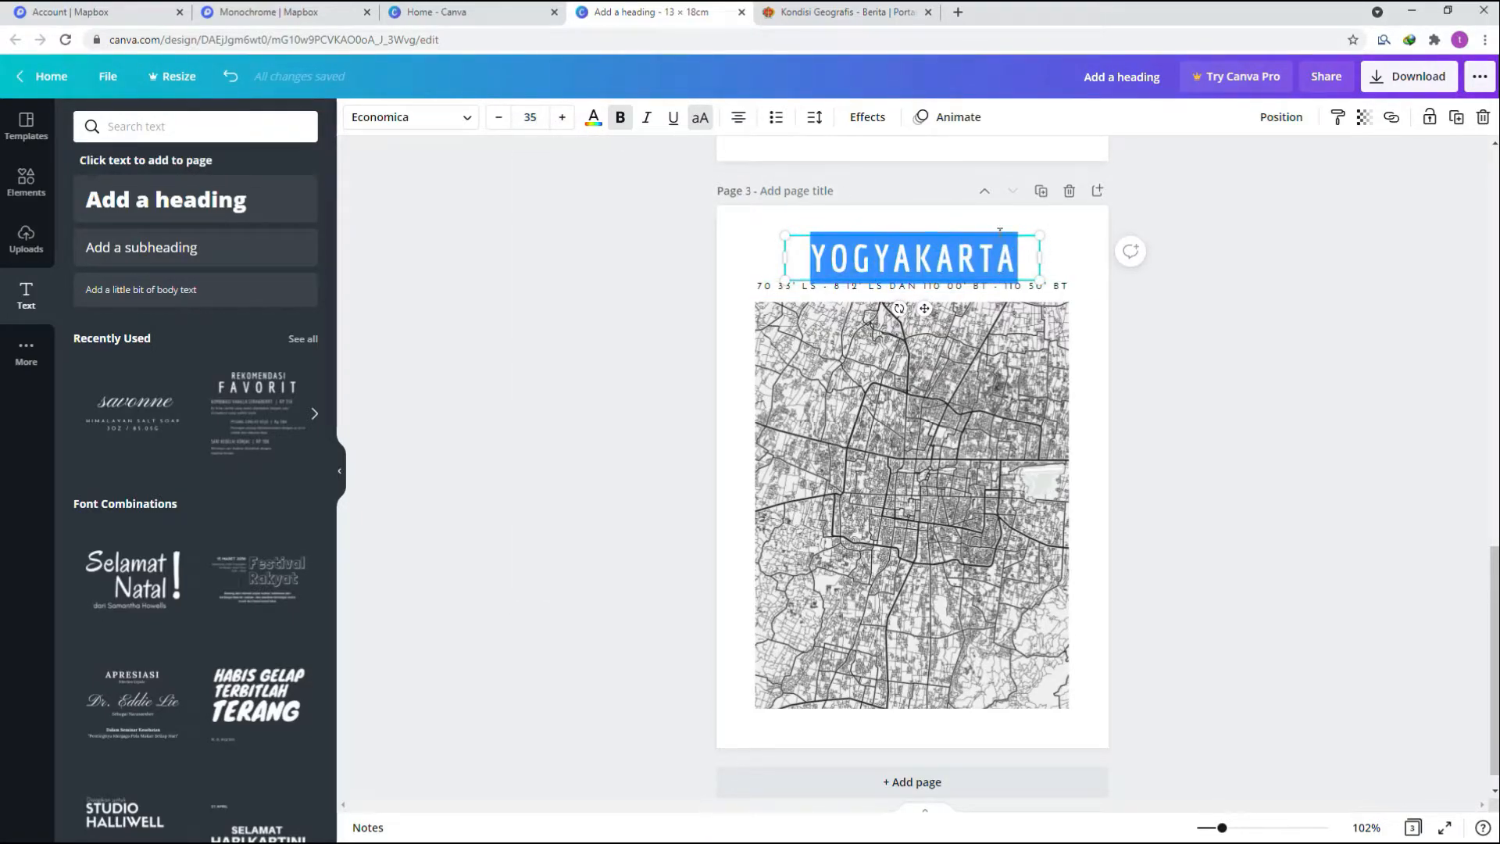
left_click(814, 118)
left_click_drag(949, 179, 955, 179)
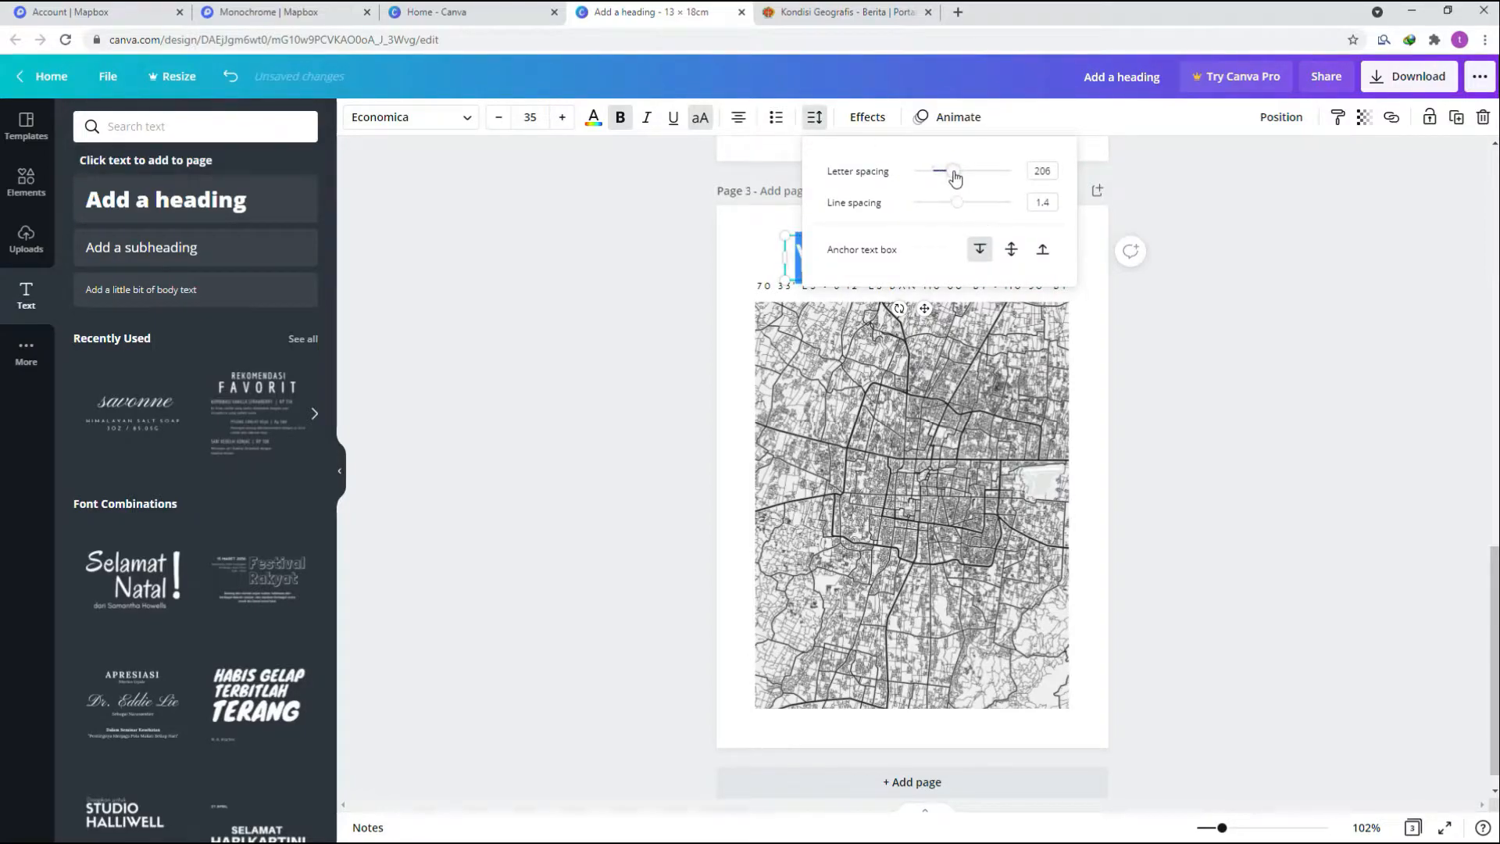
left_click(1087, 329)
left_click(936, 254)
left_click_drag(936, 254, 936, 255)
left_click(1092, 359)
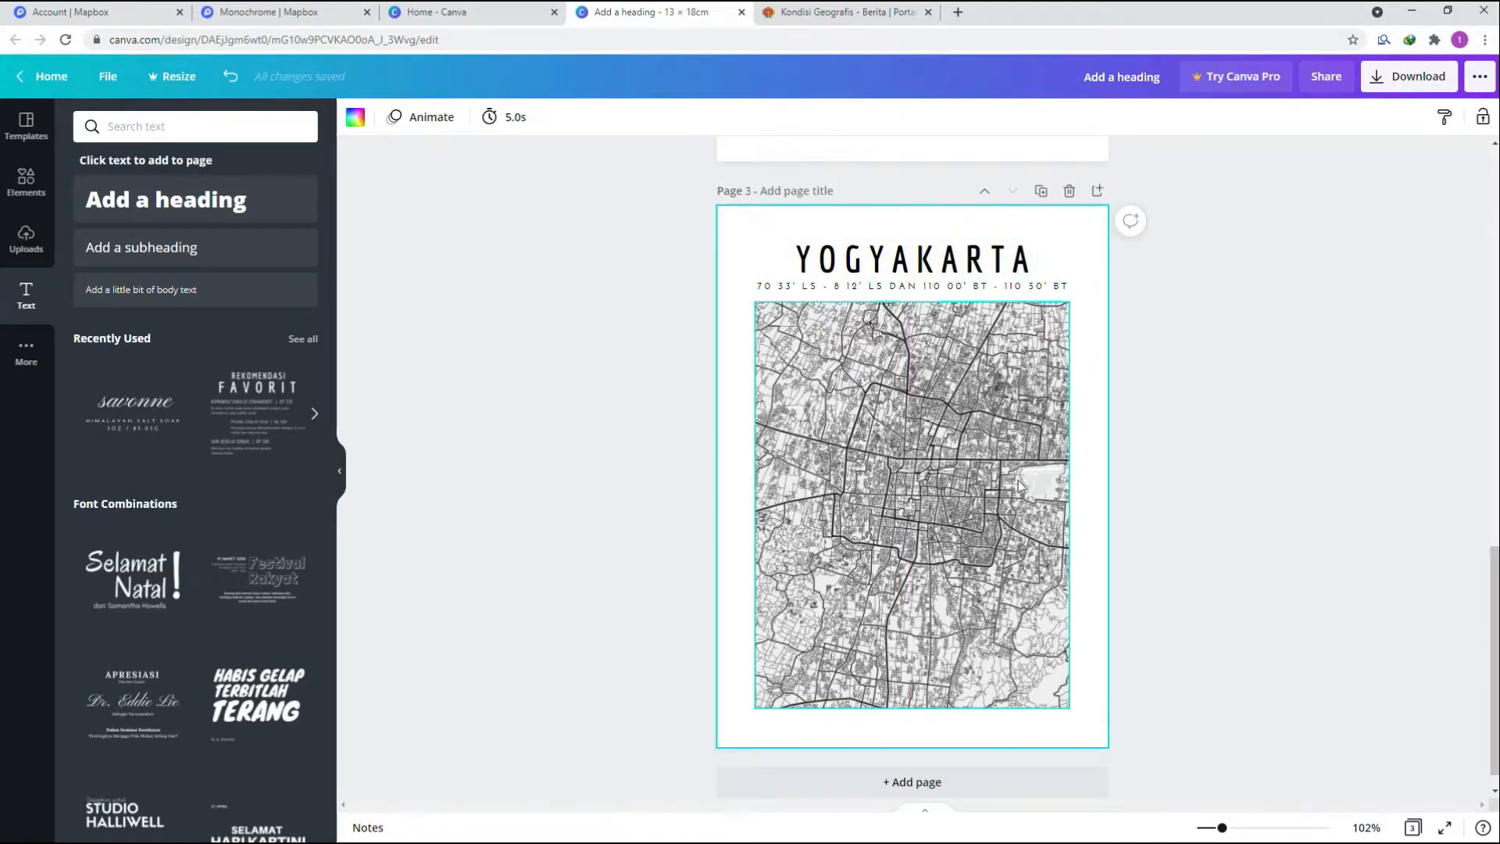
Add a fourth page to the design and place the uploaded map image on it.
scroll(1019, 479, "up", 7)
scroll(1019, 479, "down", 7)
scroll(1020, 506, "up", 11)
scroll(1020, 506, "down", 10)
scroll(898, 281, "down", 1)
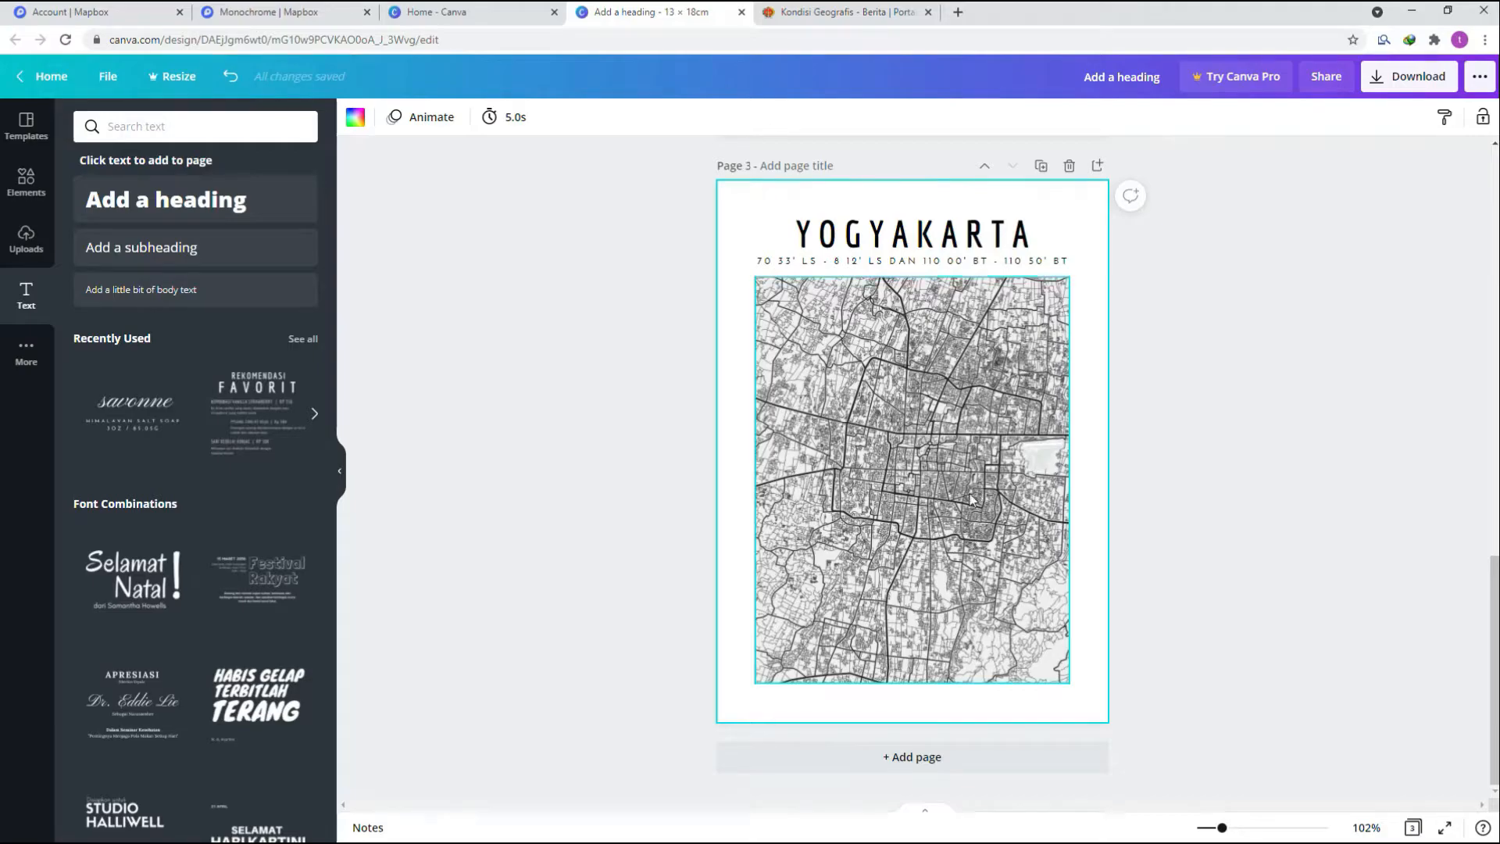
left_click(957, 754)
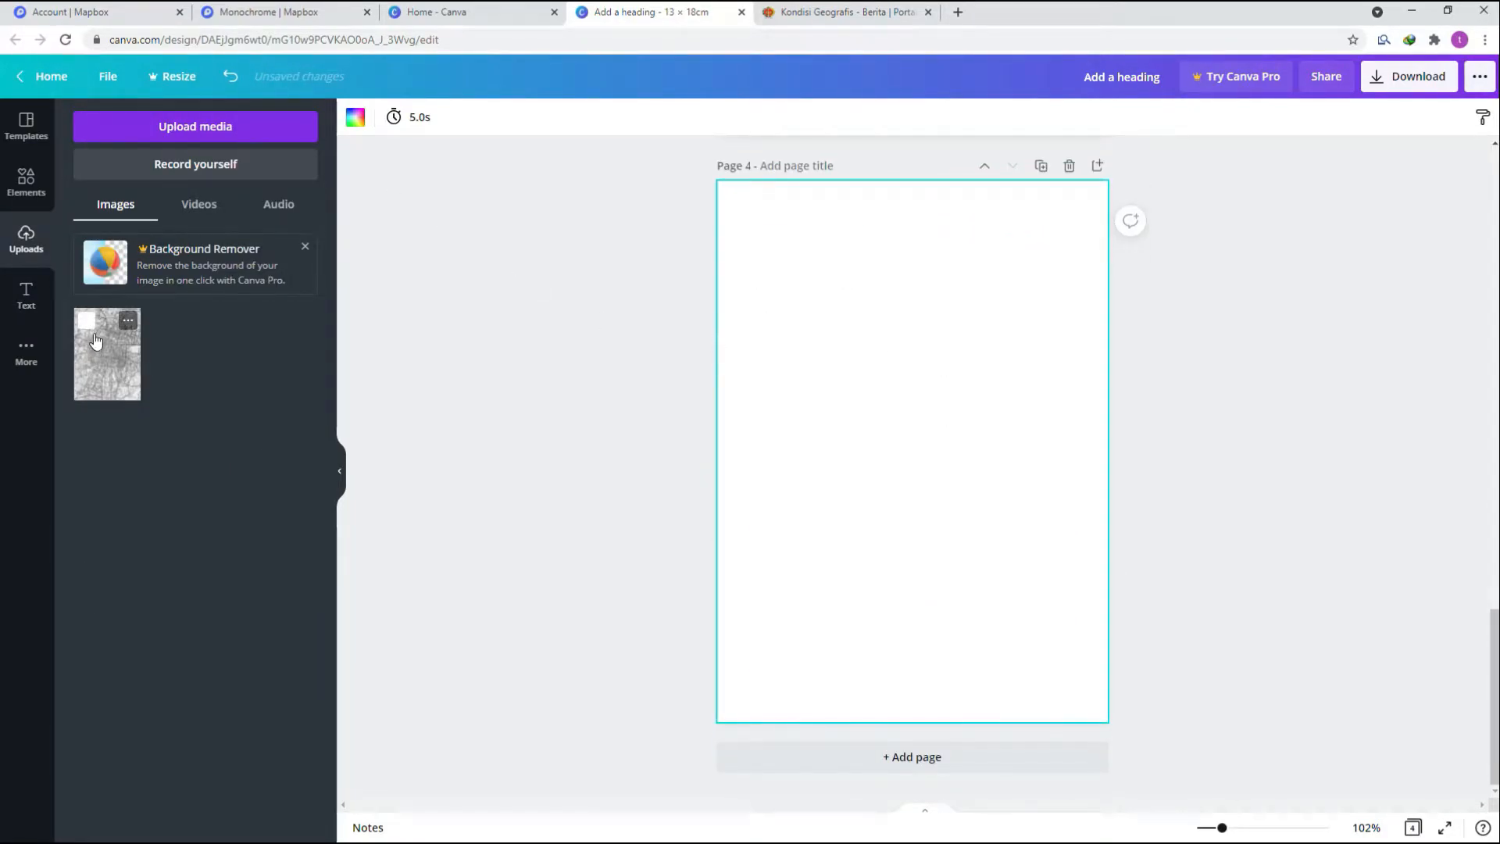
scroll(991, 472, "up", 10)
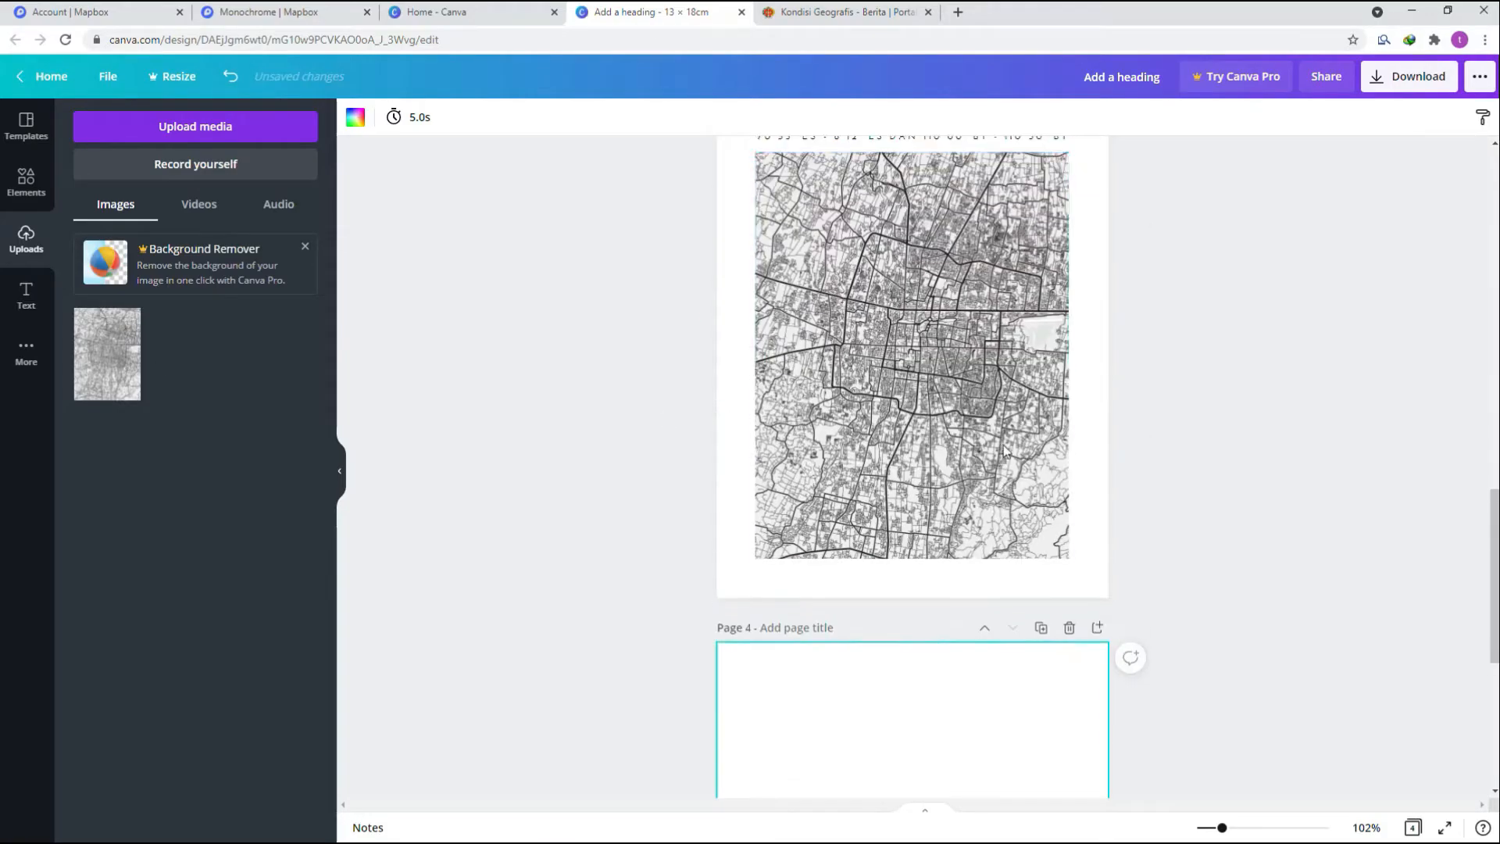
scroll(991, 472, "down", 5)
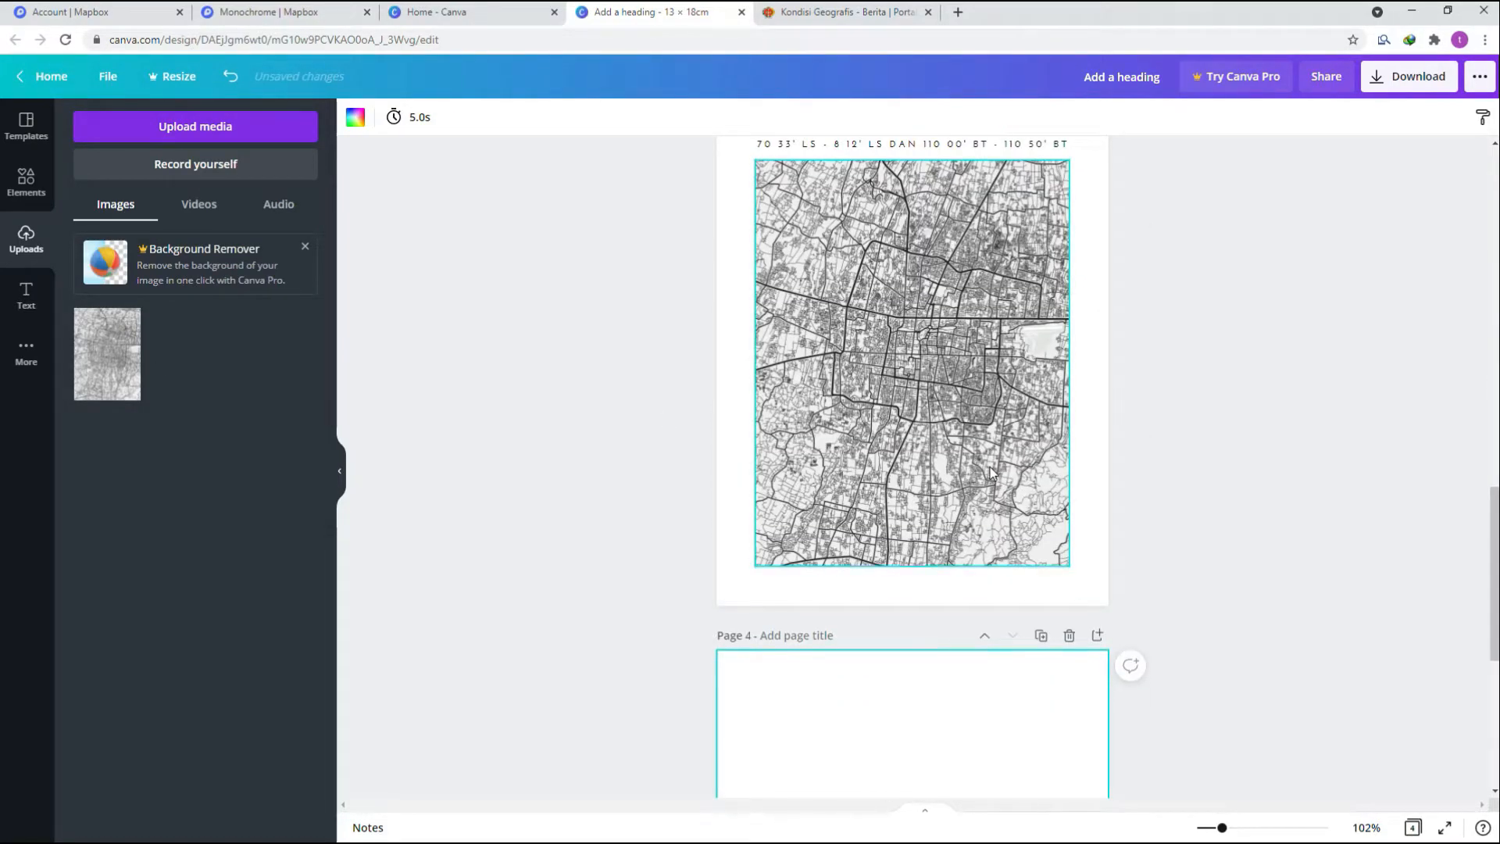
scroll(862, 381, "down", 3)
scroll(863, 381, "down", 1)
left_click_drag(107, 353, 805, 410)
Position and enlarge the map on page 4 so it fills the page with an even white margin on all sides.
scroll(1007, 520, "down", 1)
scroll(1012, 523, "down", 1)
mouse_move(955, 454)
left_mouse_down()
mouse_move(963, 469)
mouse_move(941, 462)
left_mouse_up()
left_click_drag(1053, 638, 1070, 661)
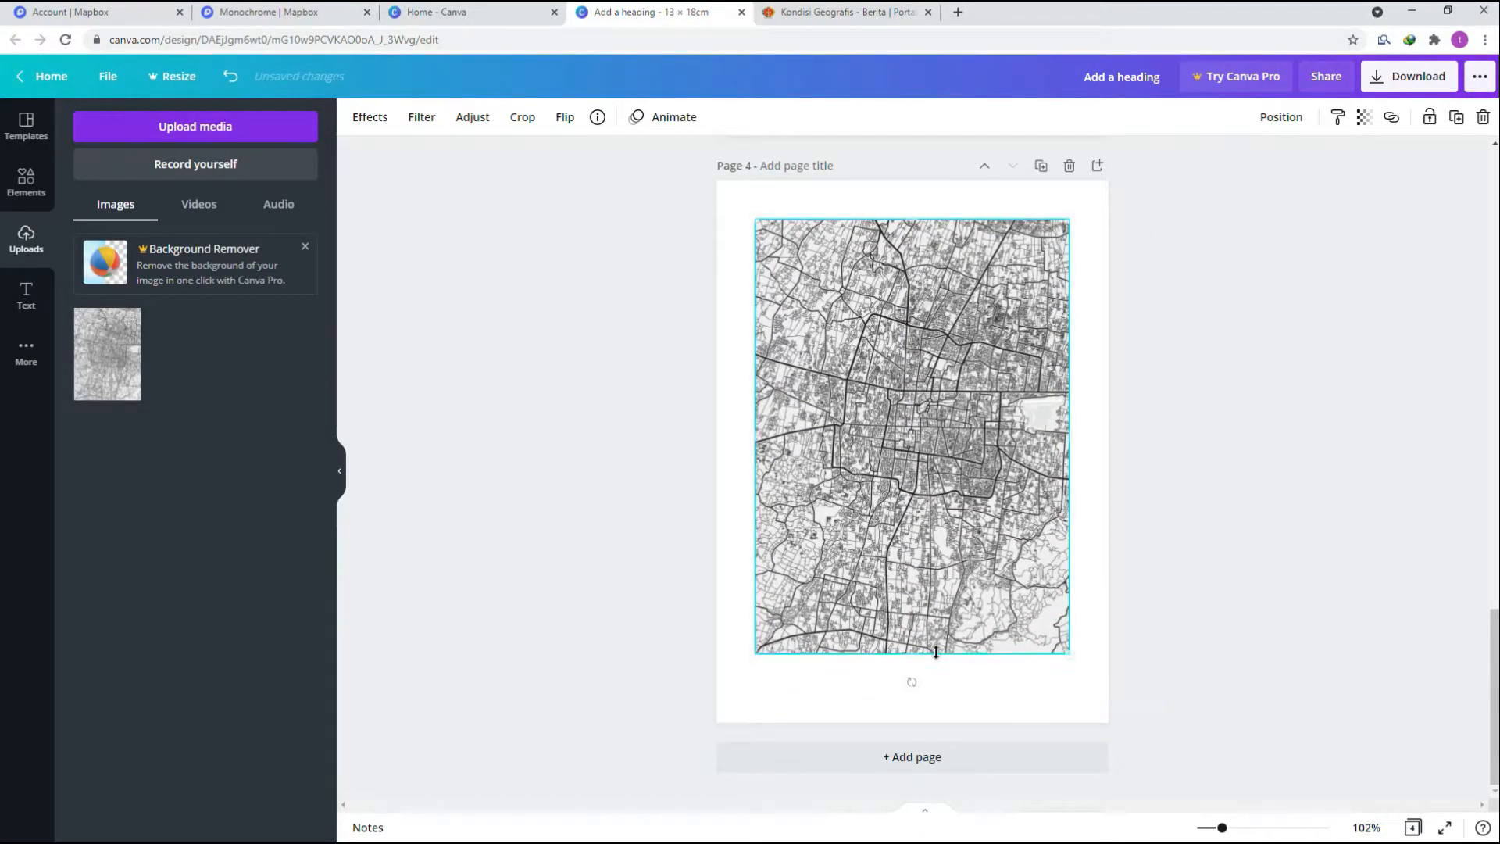
left_click_drag(914, 660, 916, 684)
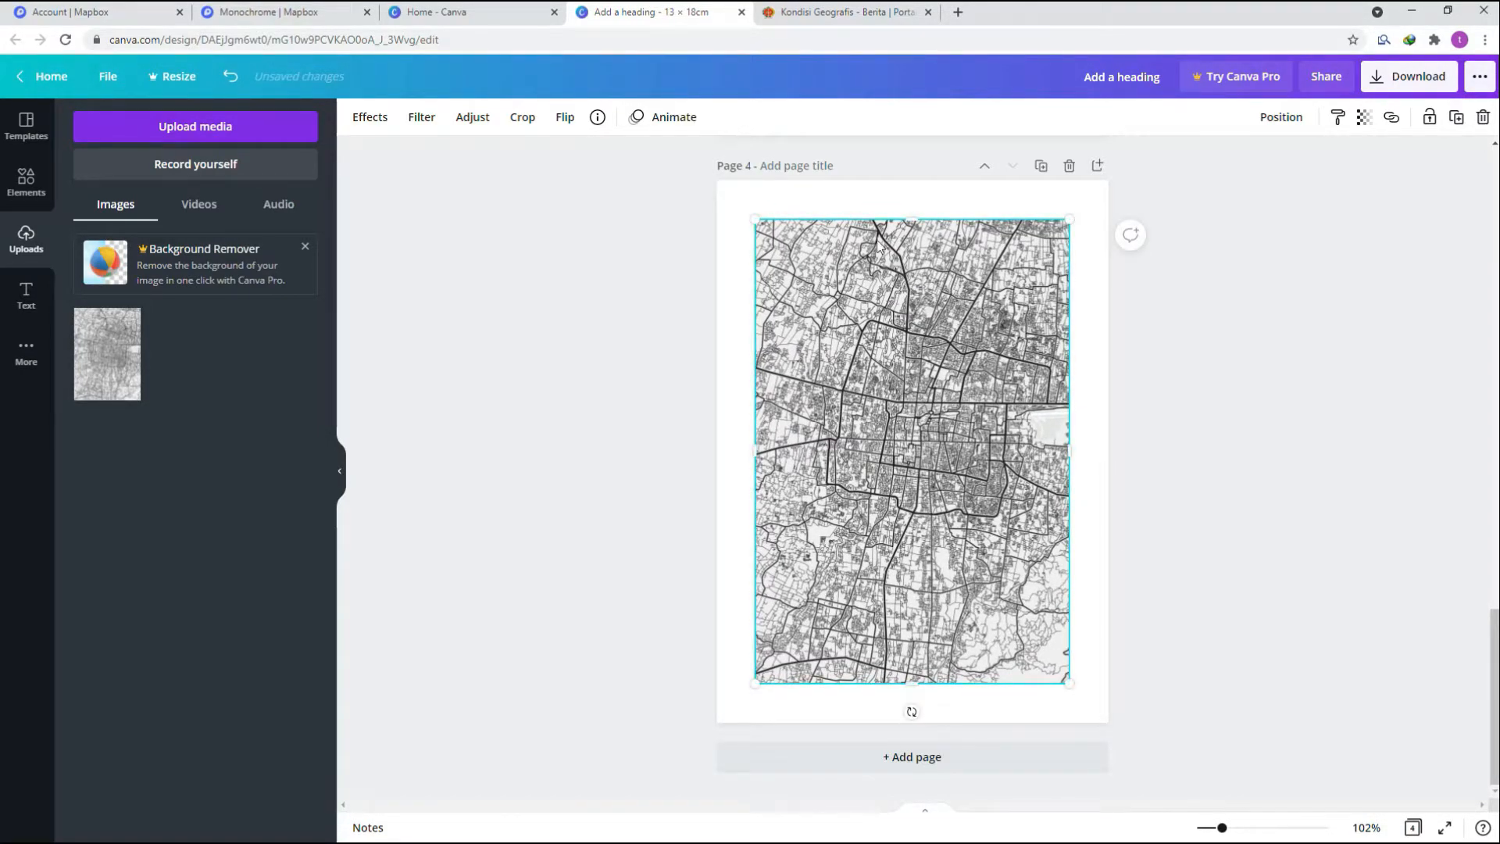
Copy the YOGYAKARTA title and coordinate line from page 3 to page 4 and move them over the lower part of the map.
scroll(868, 258, "up", 2)
scroll(860, 312, "down", 2)
scroll(906, 344, "up", 8)
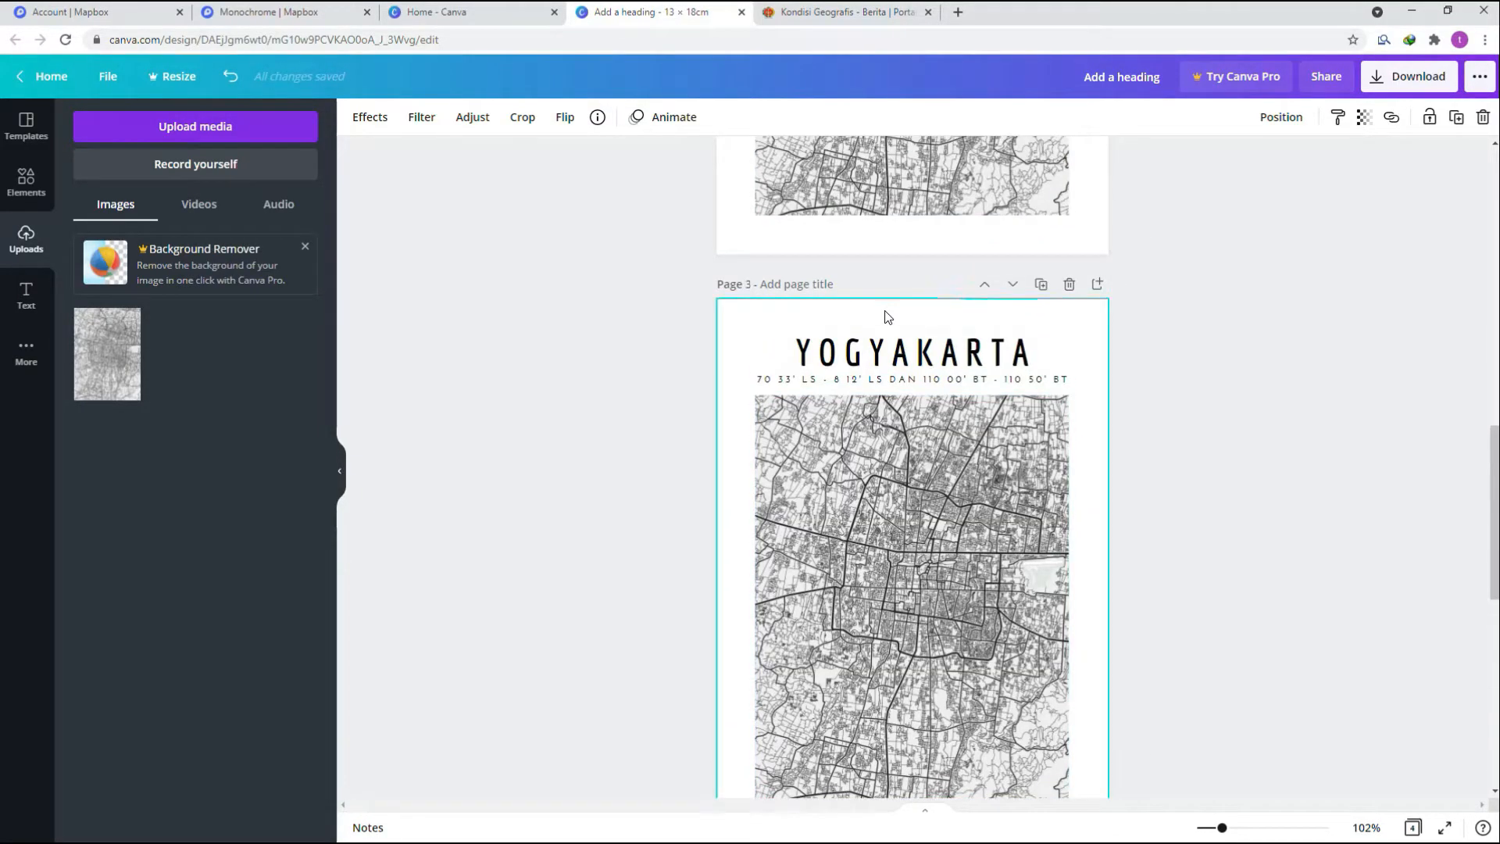
left_click(882, 378)
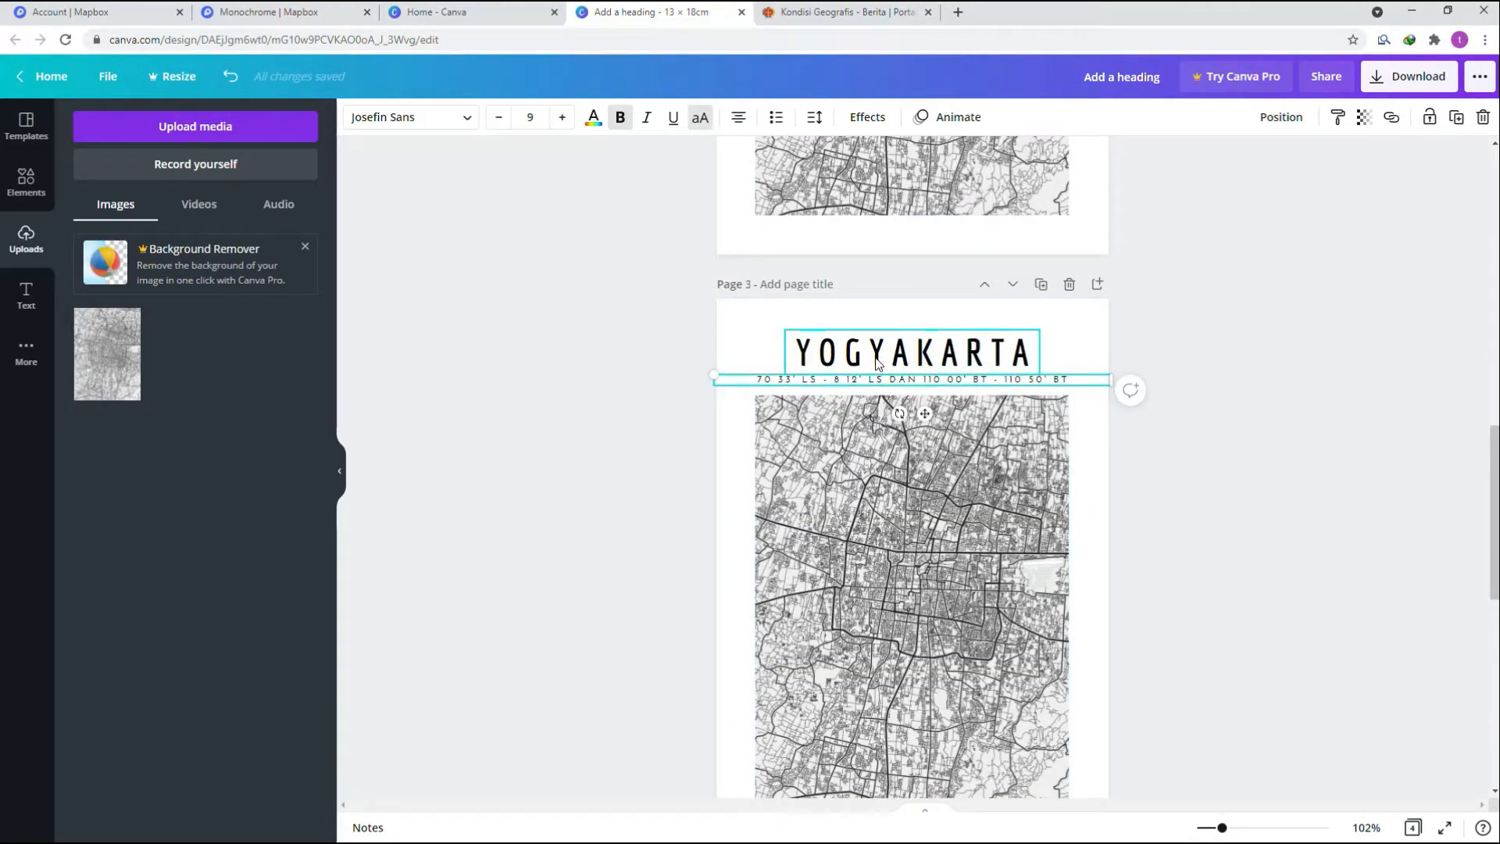
left_click_drag(760, 321, 838, 384)
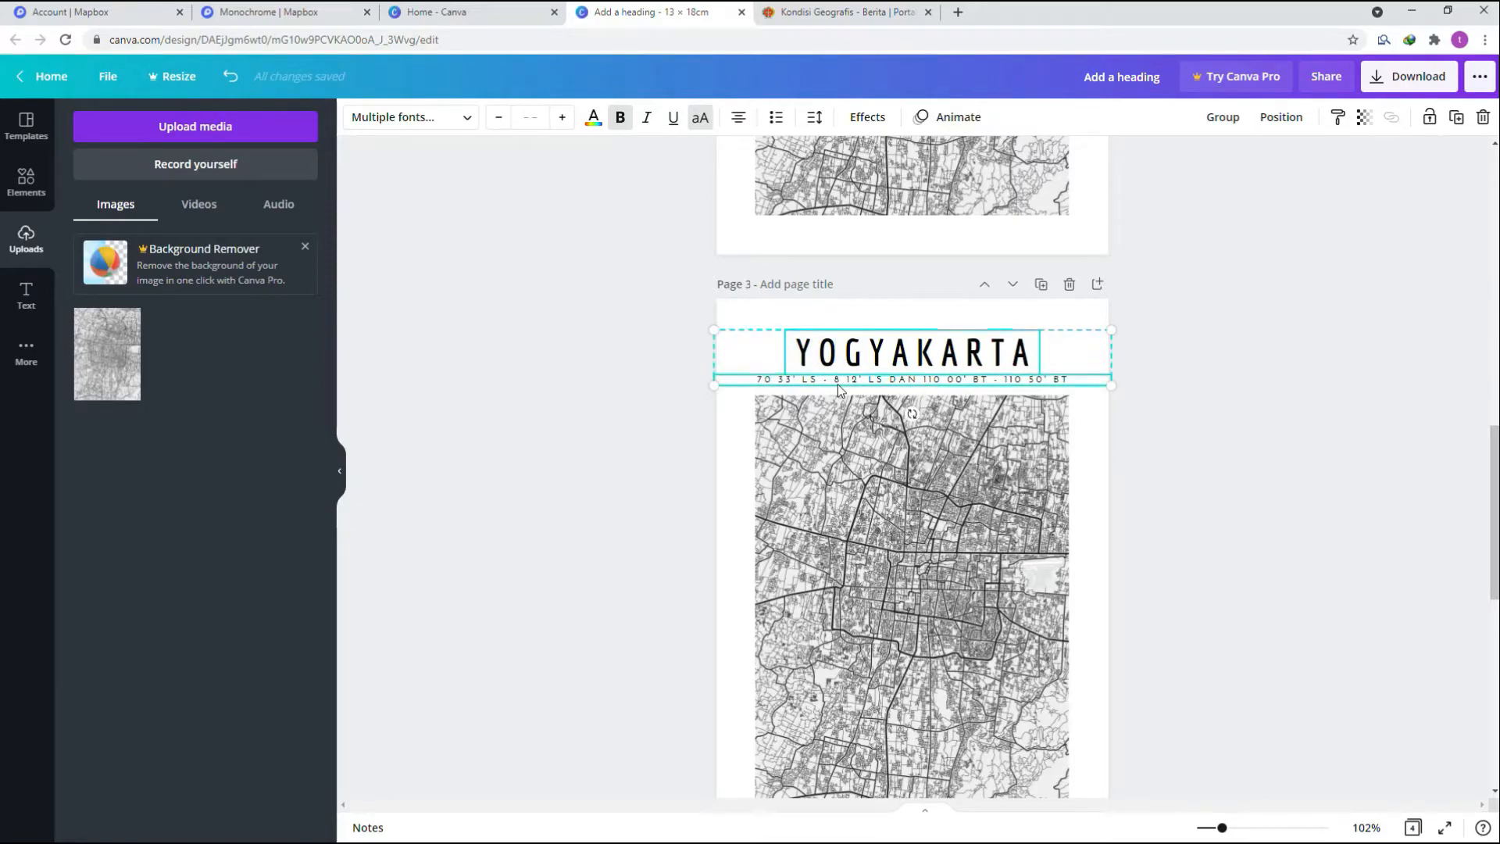
key("ctrl+c")
scroll(838, 384, "down", 8)
left_click(911, 234)
key("ctrl+v")
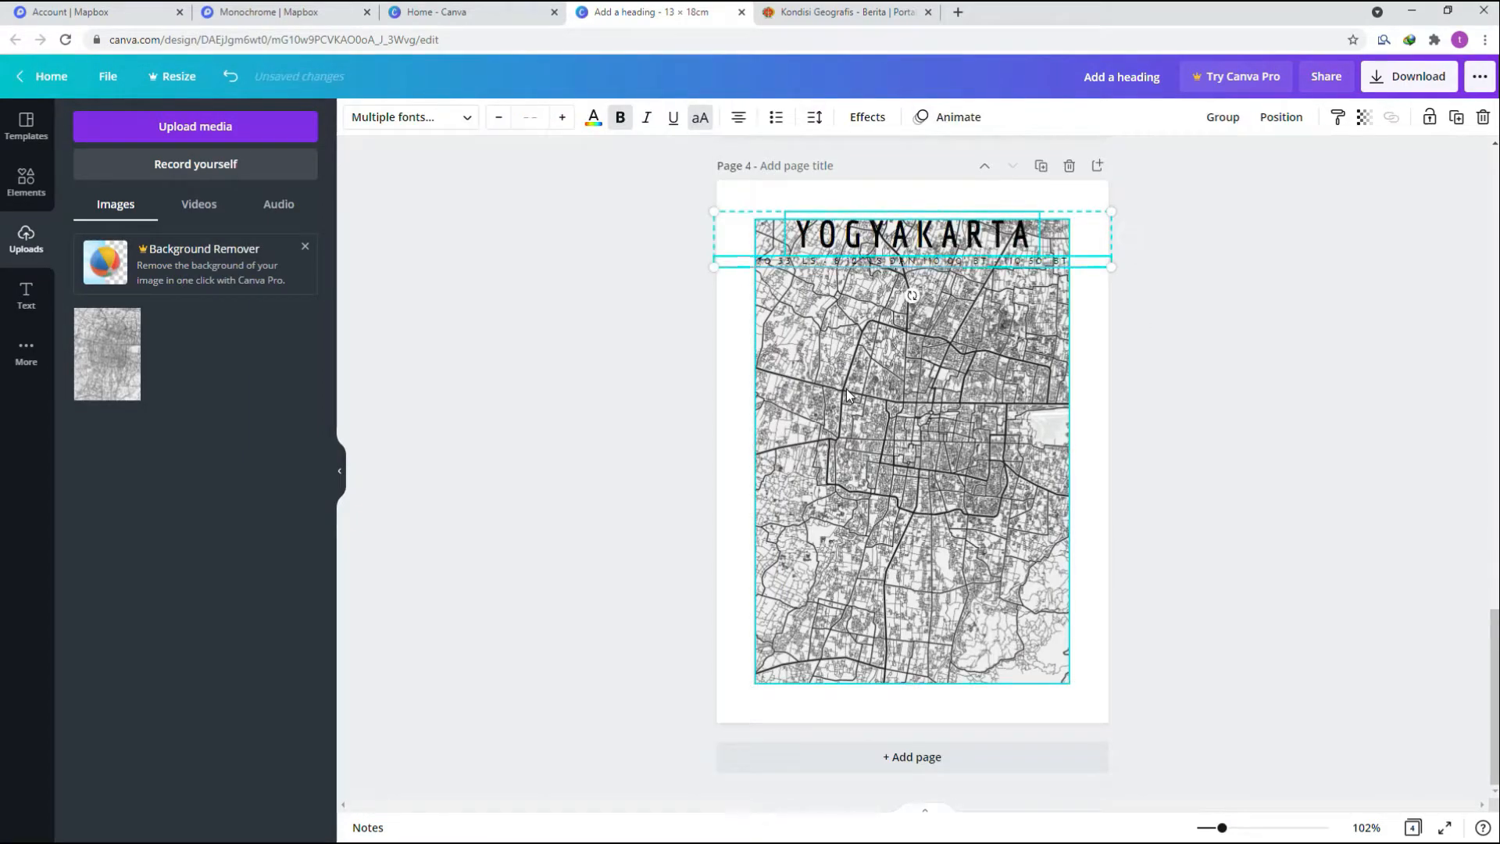
left_click_drag(913, 247, 914, 610)
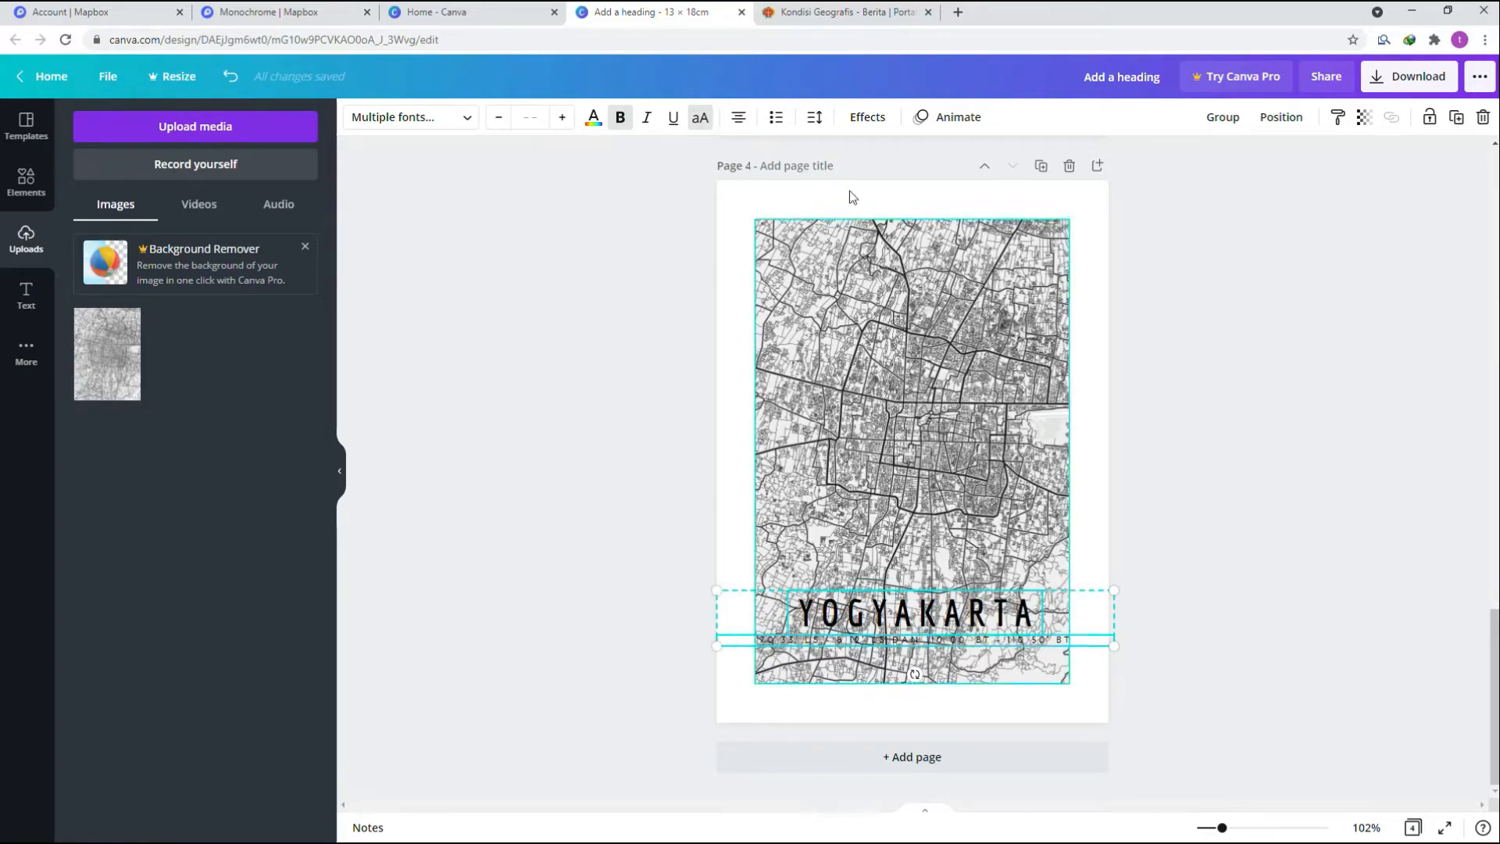
Reduce the letter spacing of the coordinate line on page 4 to 21.
left_click(814, 117)
left_click(874, 640)
left_click(814, 117)
left_click_drag(954, 174, 936, 173)
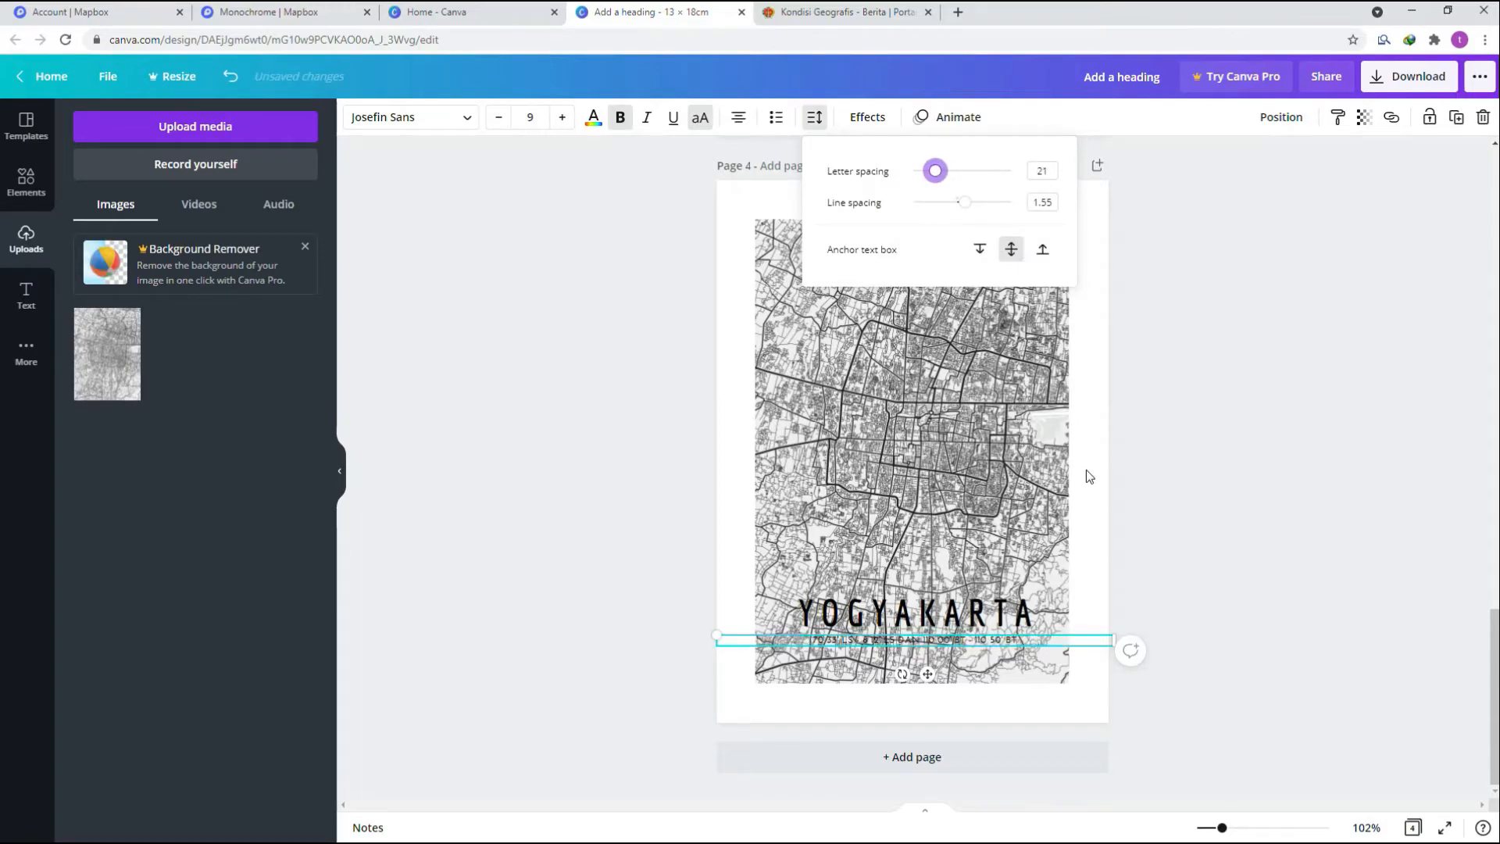
left_click(940, 645)
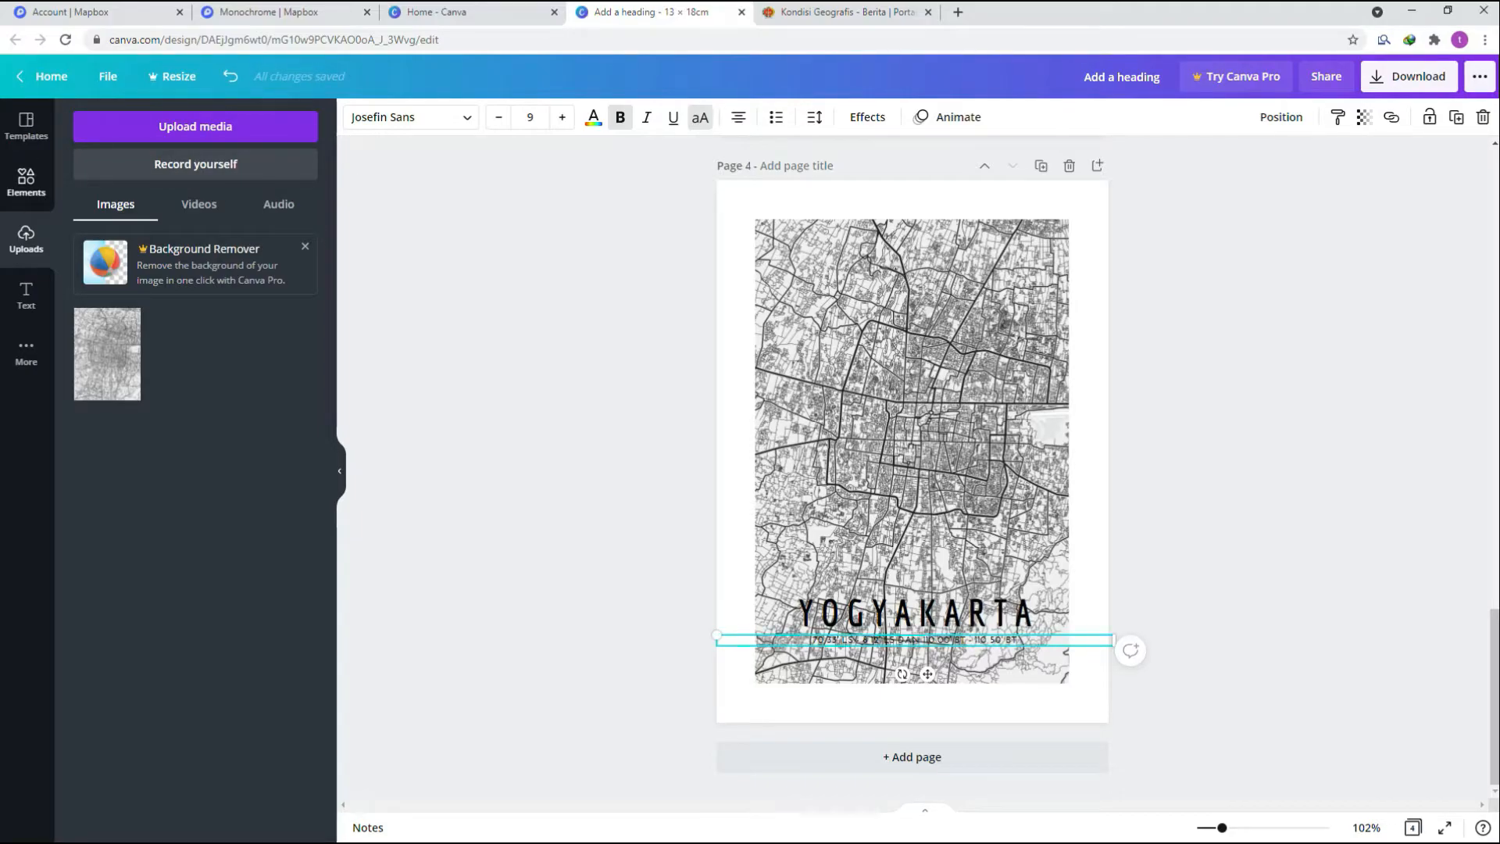
Add a square shaped into a map-wide band behind the page 4 text at the map's lower edge, and shift the coordinate line slightly down.
left_click(26, 181)
left_click_drag(136, 357, 776, 489)
left_click_drag(970, 573, 1050, 590)
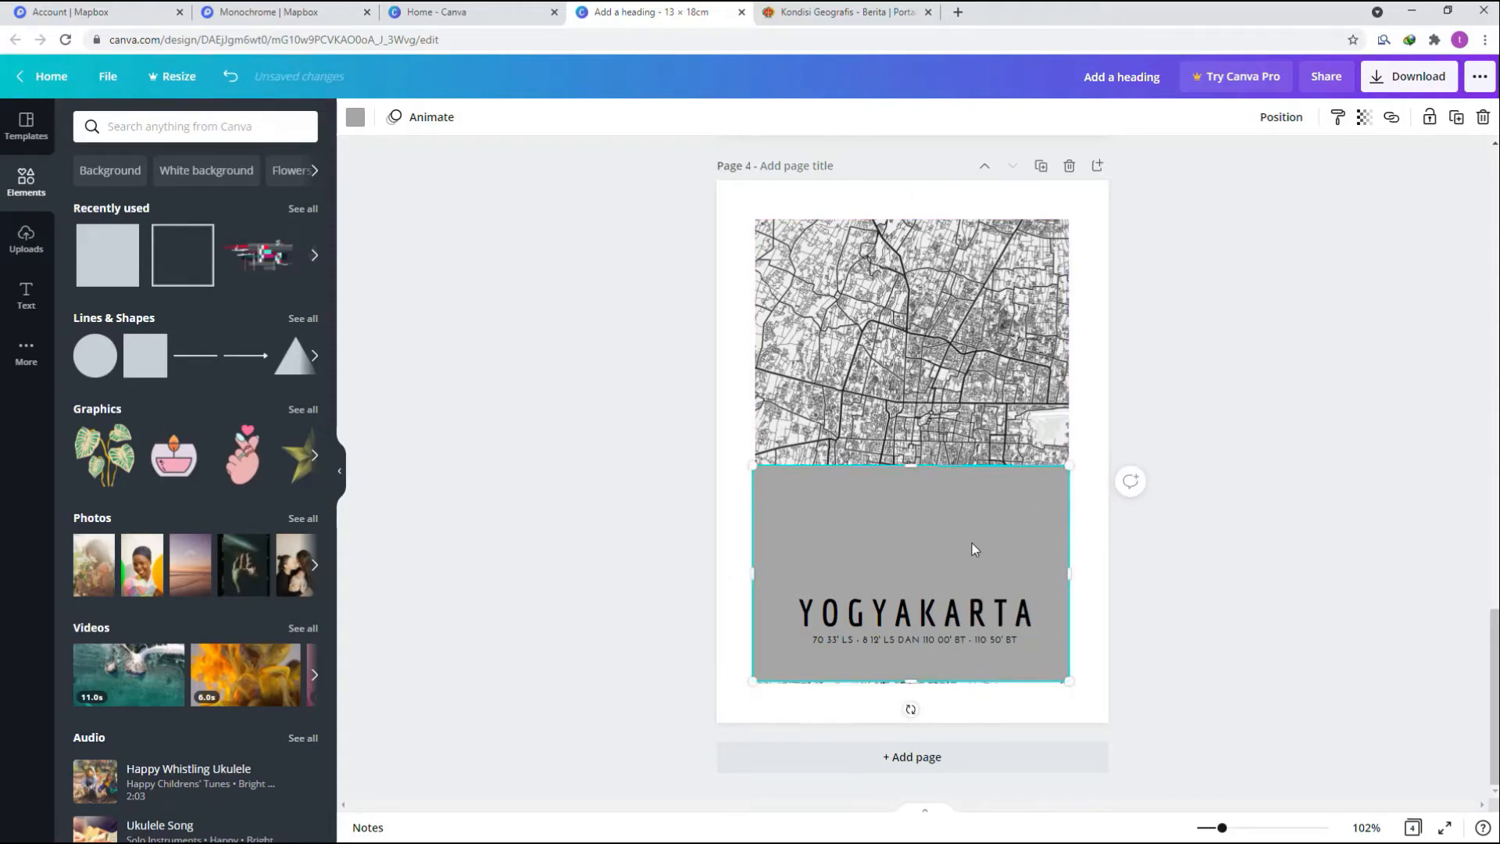
left_click_drag(908, 494, 914, 578)
left_click(921, 646)
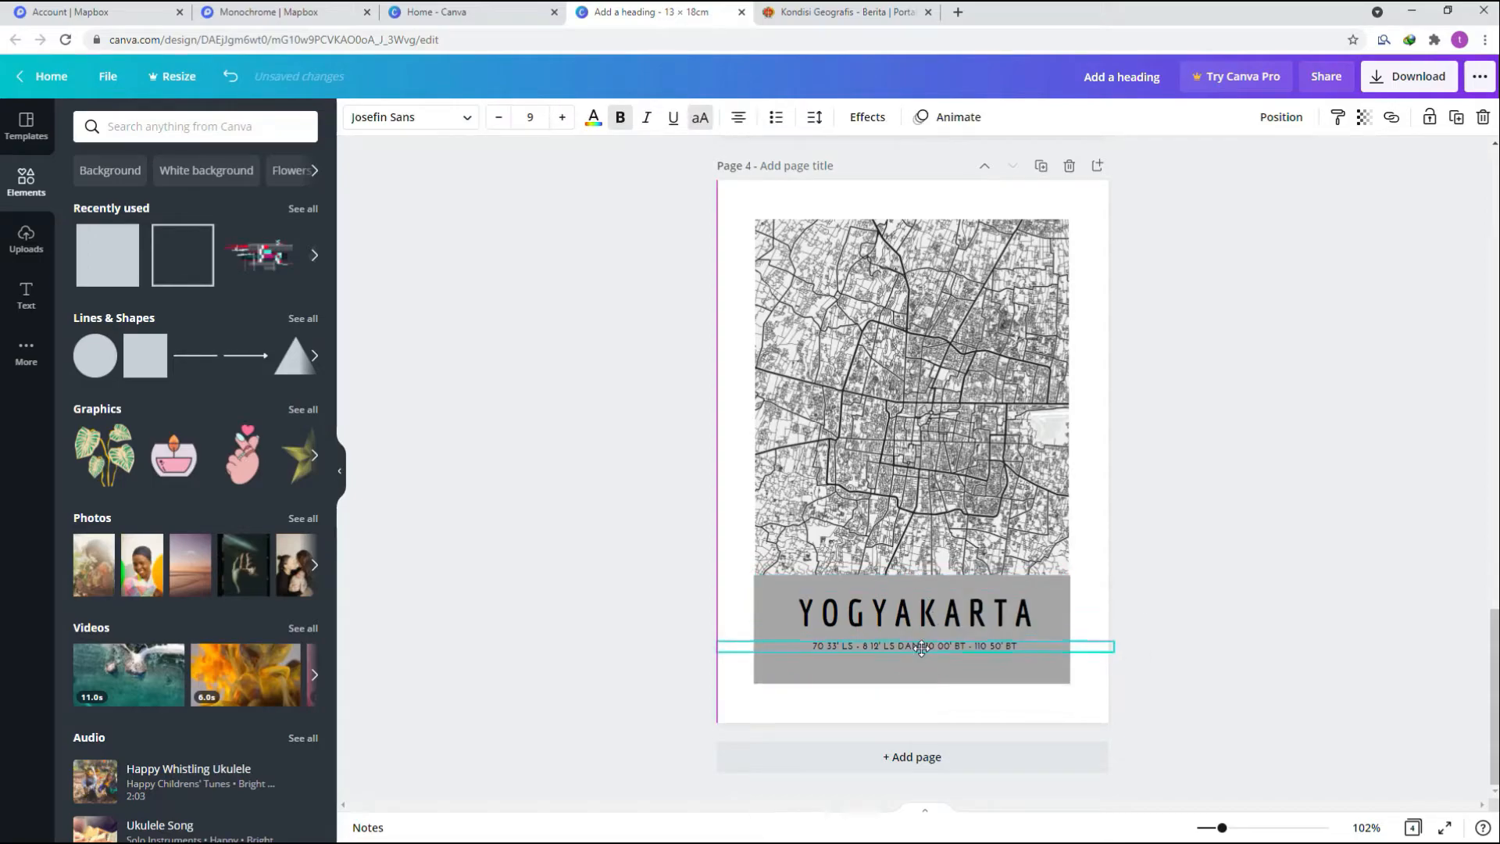
left_click(922, 615)
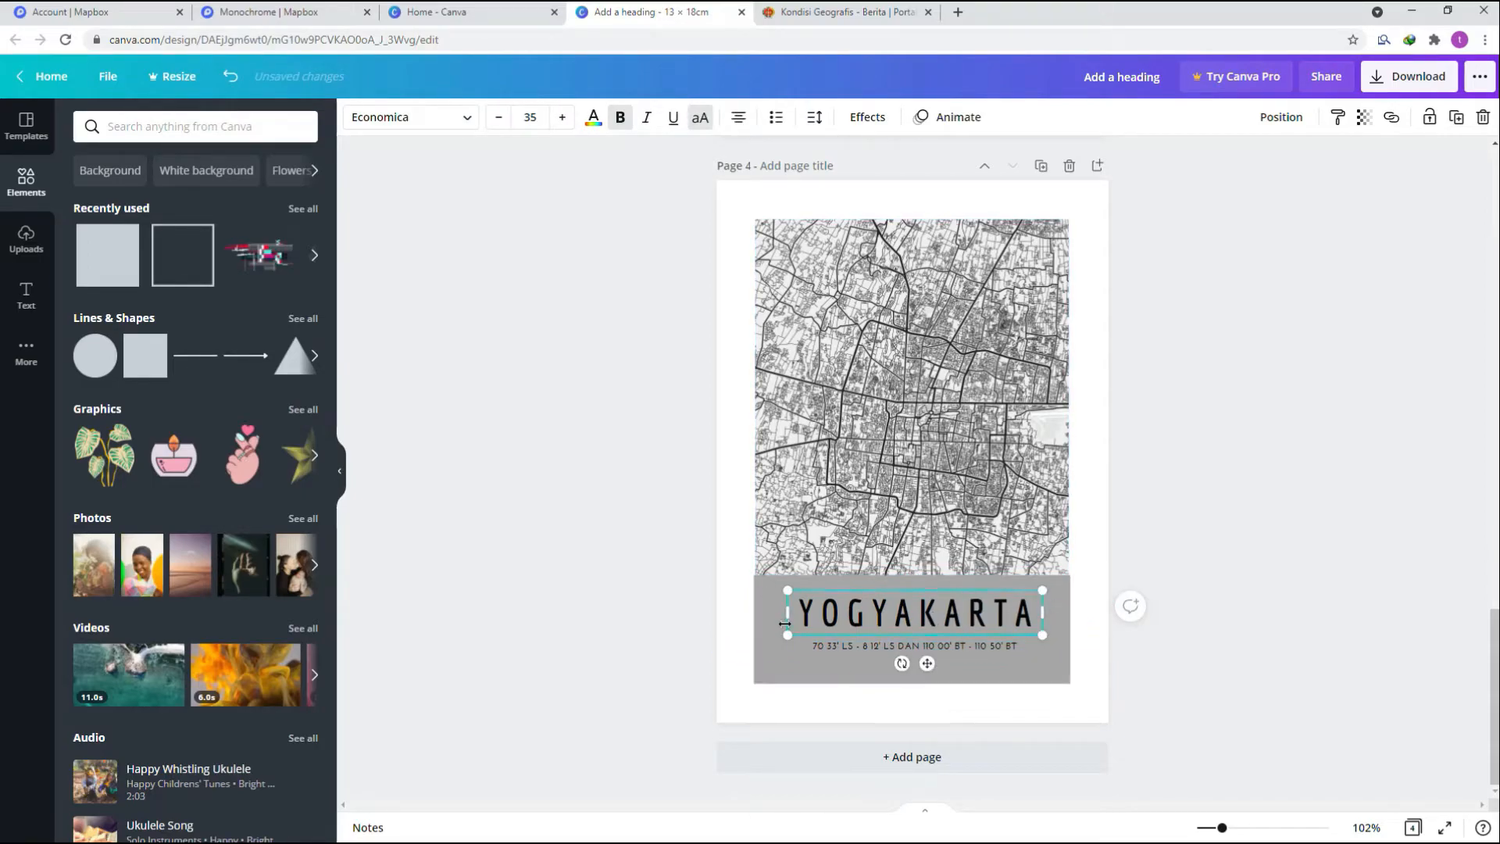
Colour the band behind the page 4 text white, set its transparency to 26 and deselect it.
left_click(1076, 631)
left_click(1068, 632)
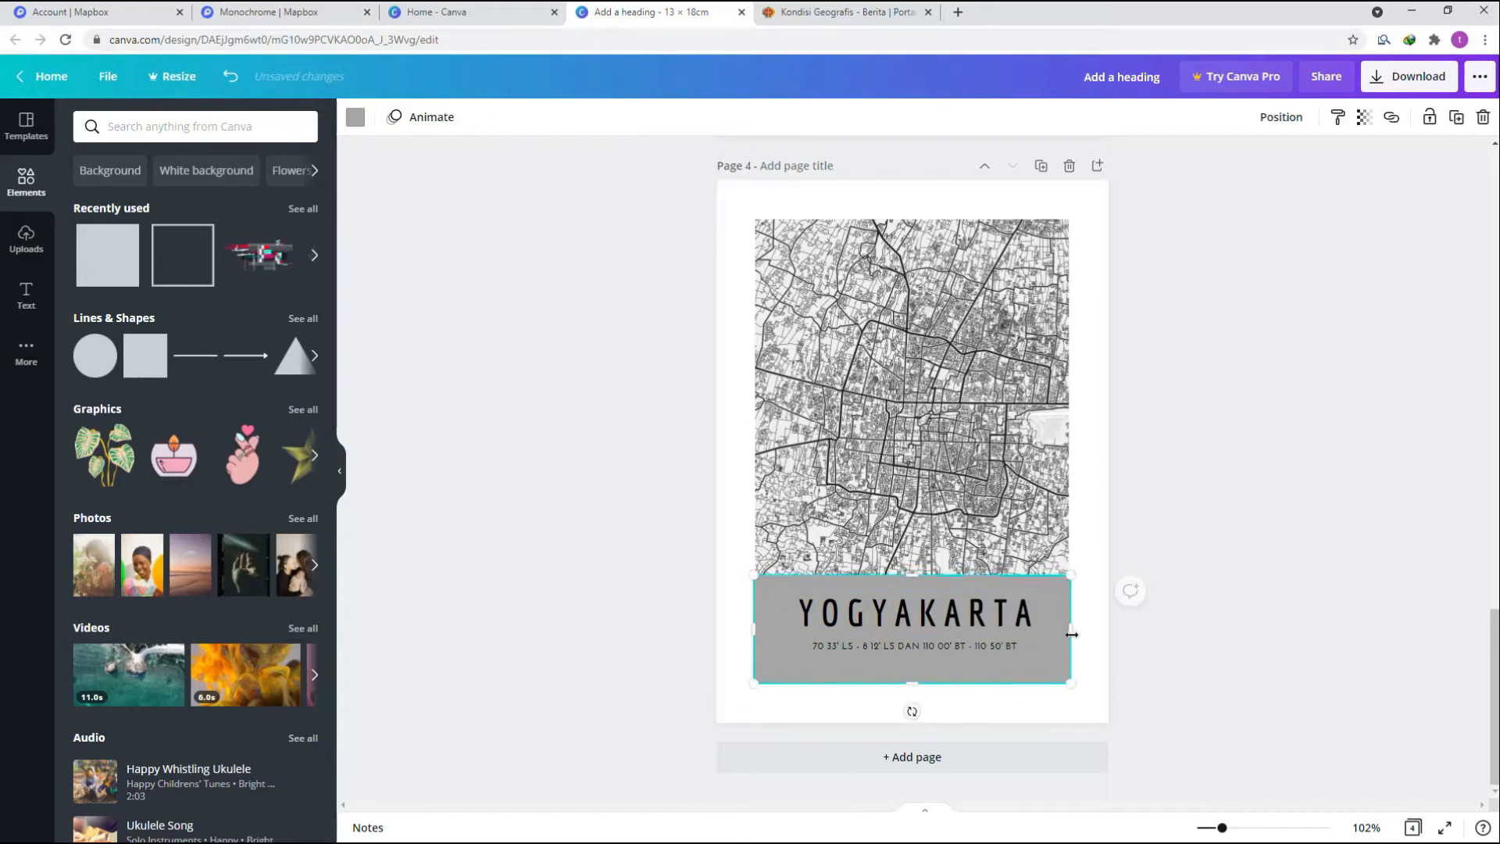
left_click(353, 117)
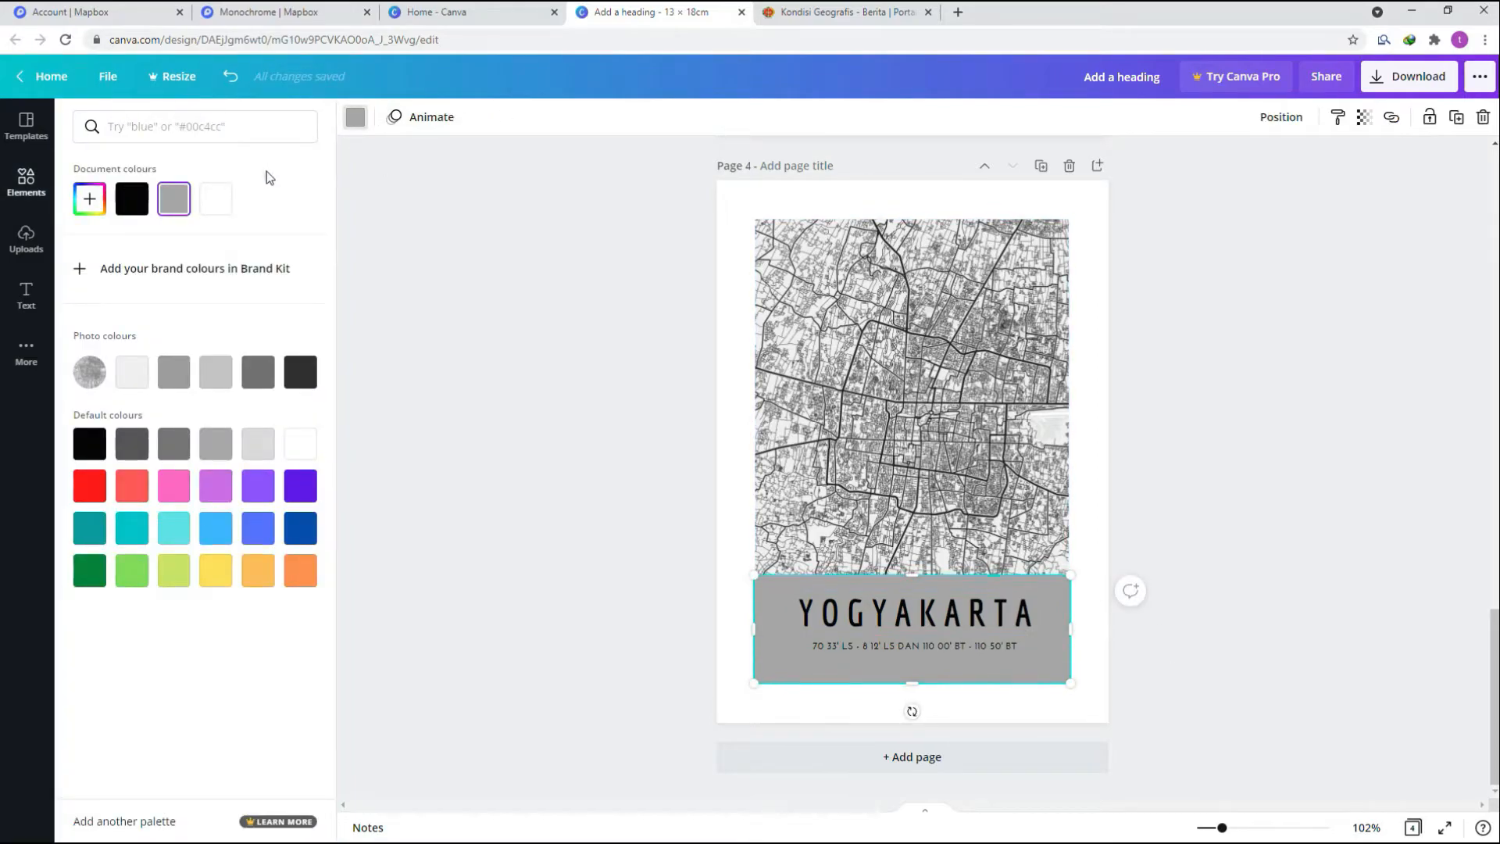
left_click(301, 444)
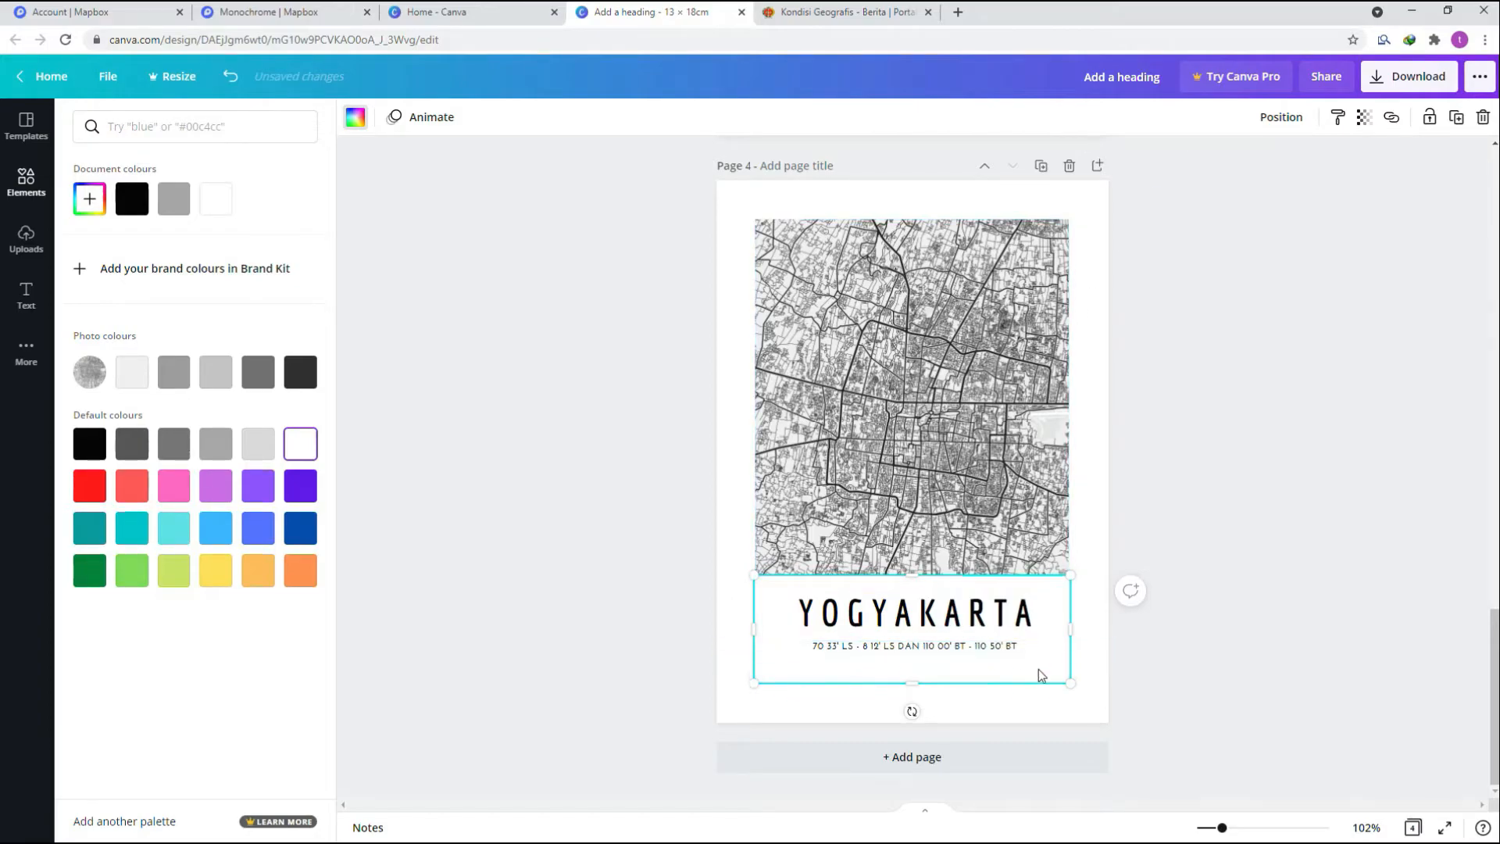
left_click(1363, 119)
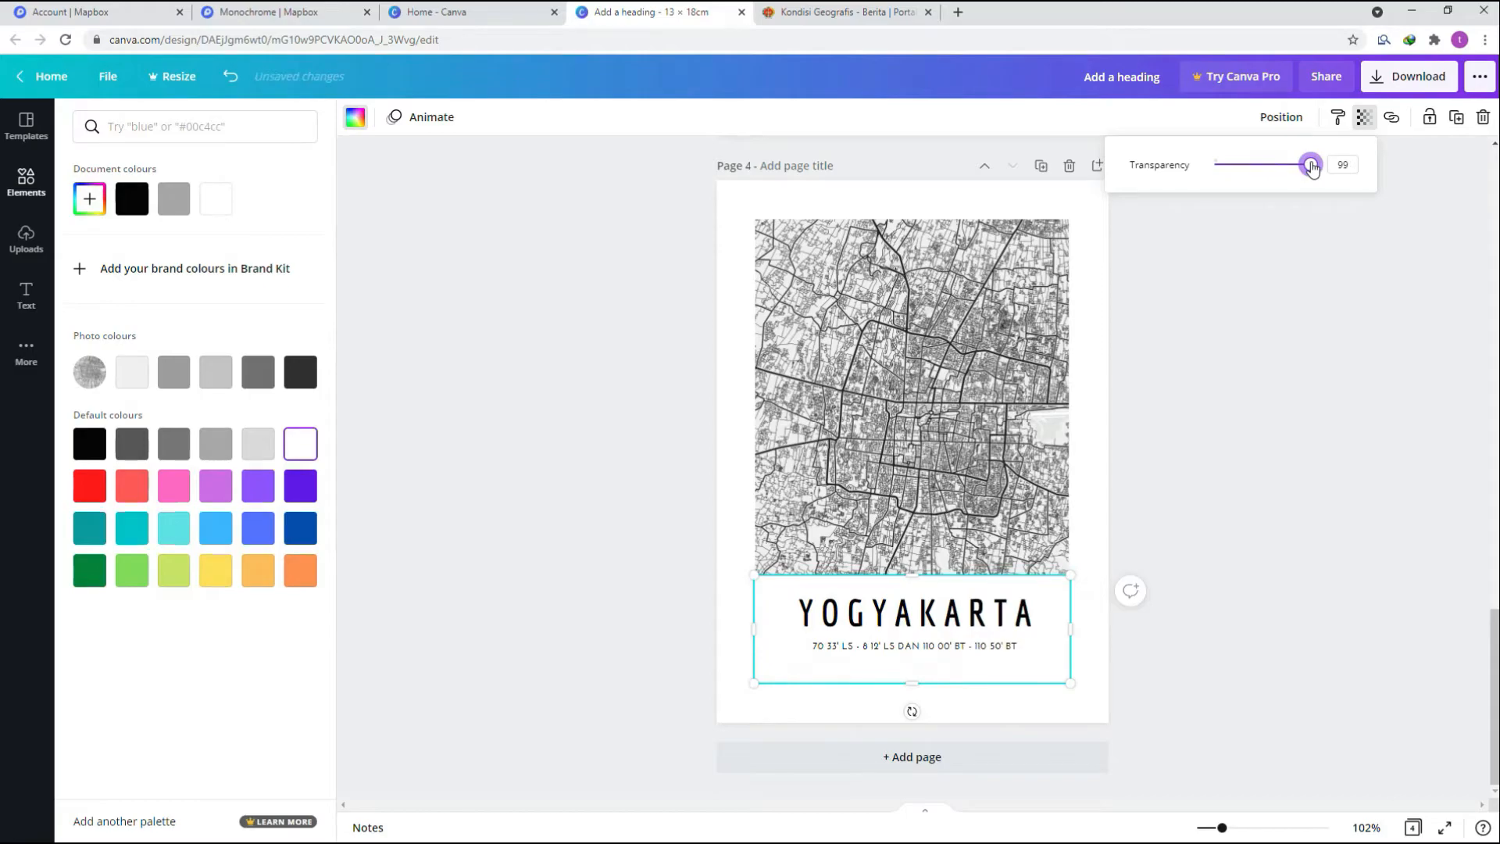
left_click_drag(1300, 165, 1234, 172)
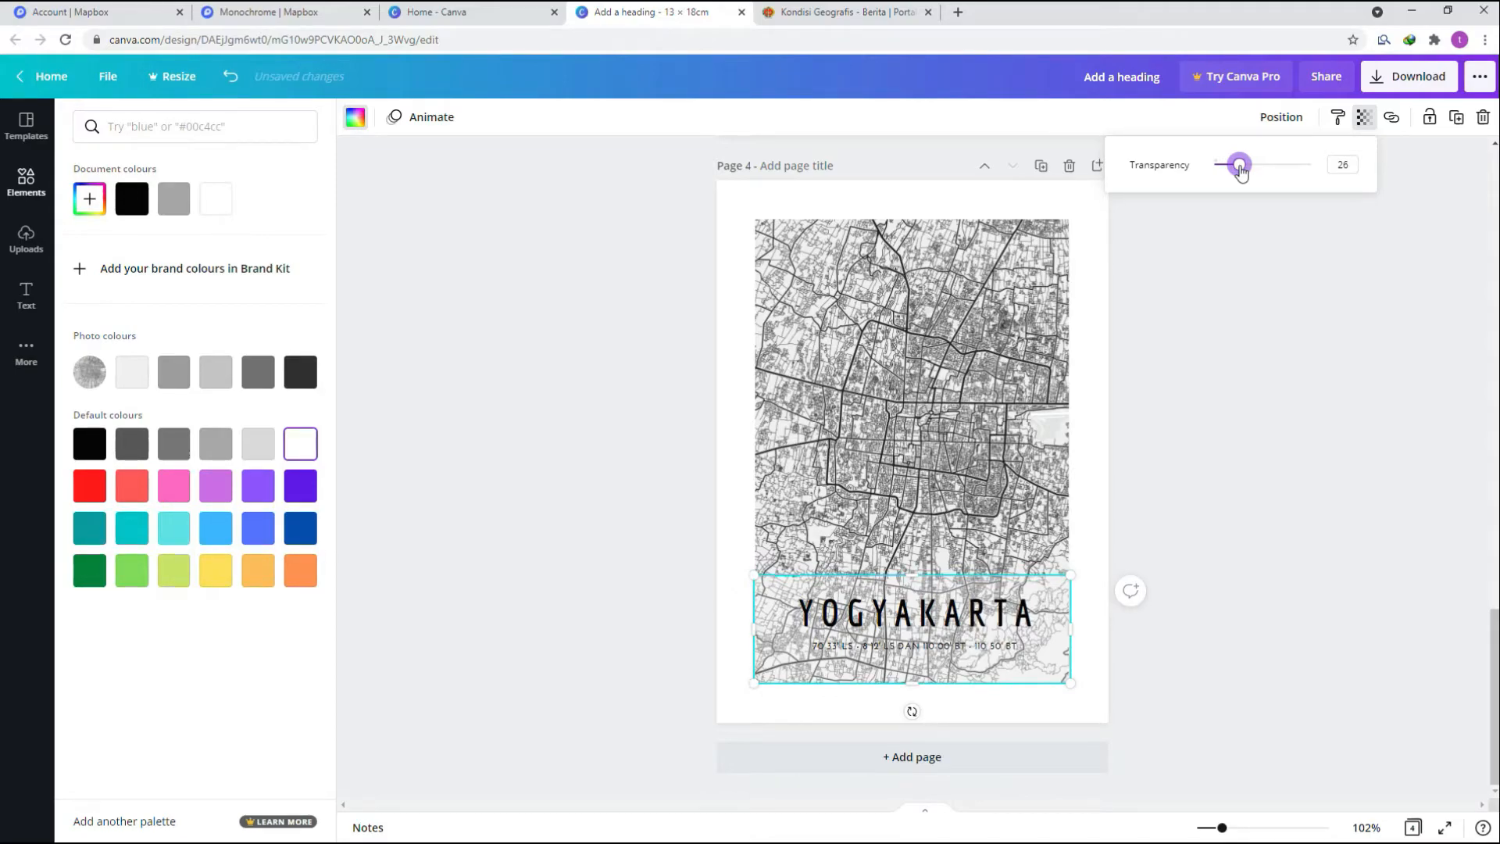
left_click(1109, 525)
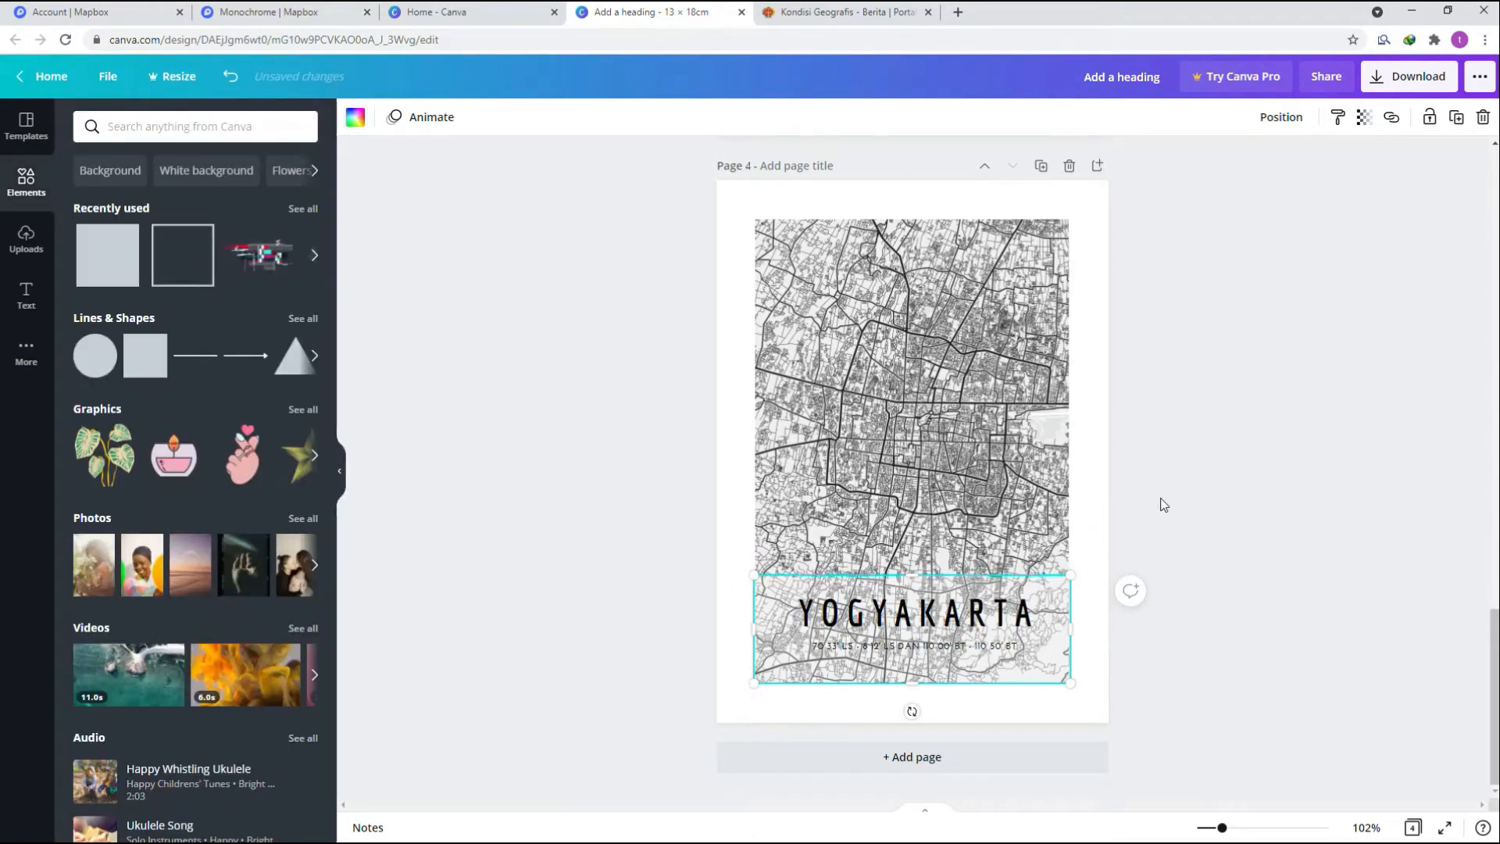
left_click(1244, 512)
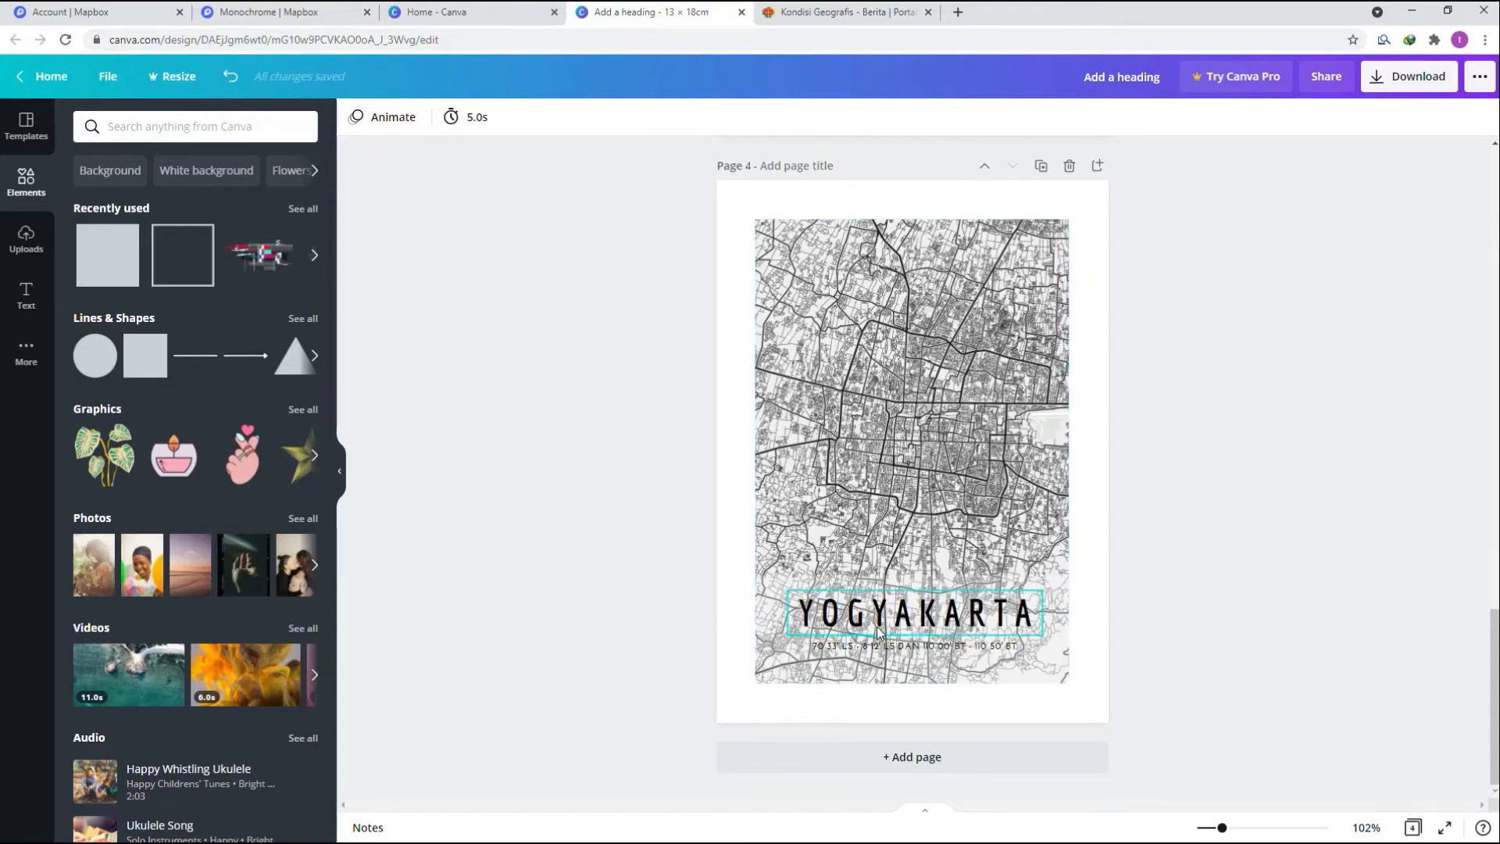
scroll(988, 521, "up", 3)
scroll(987, 521, "down", 3)
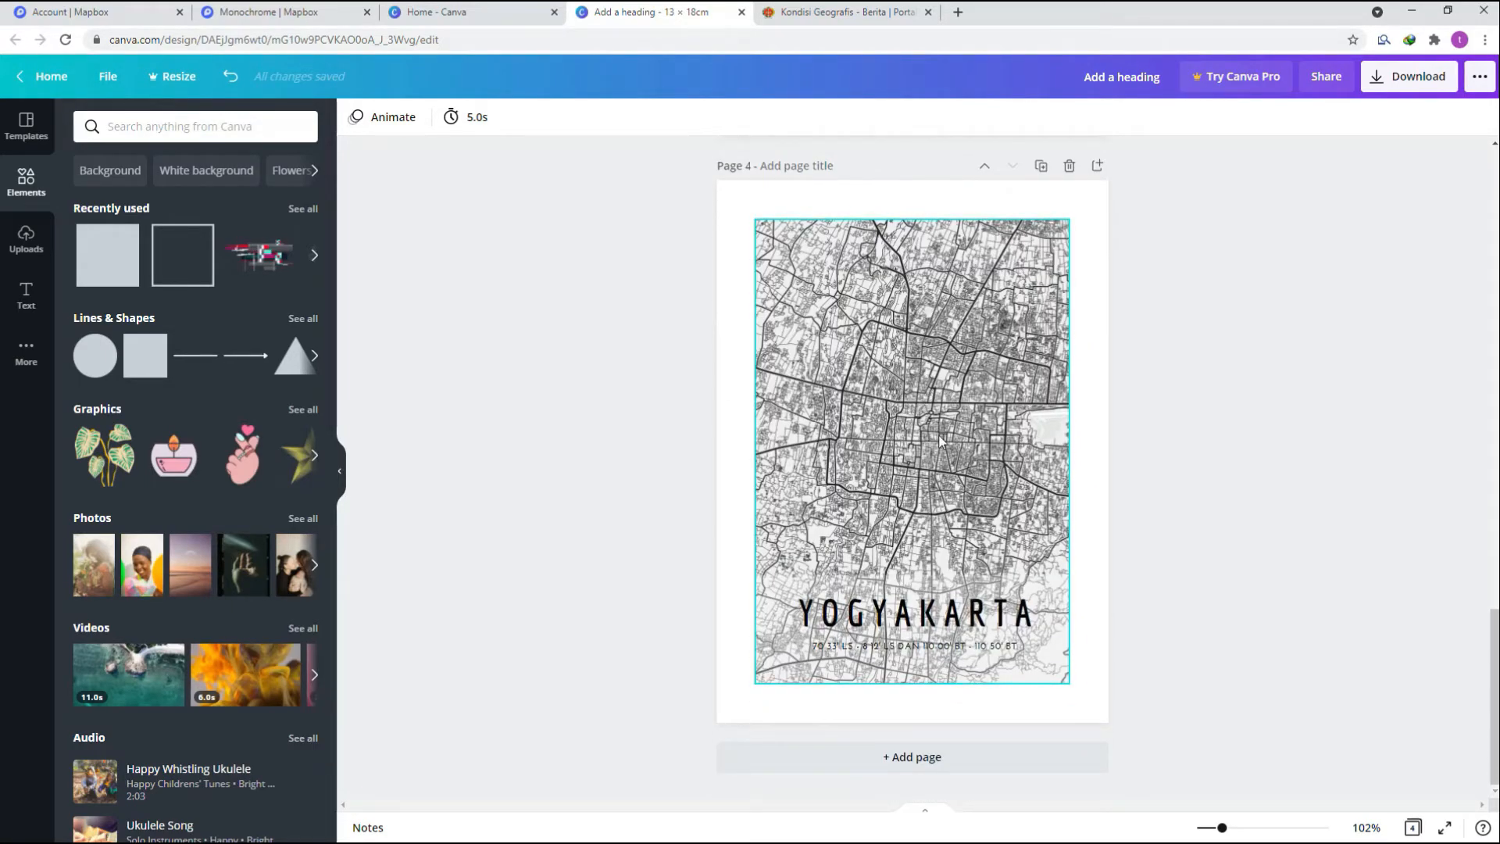
scroll(953, 445, "up", 15)
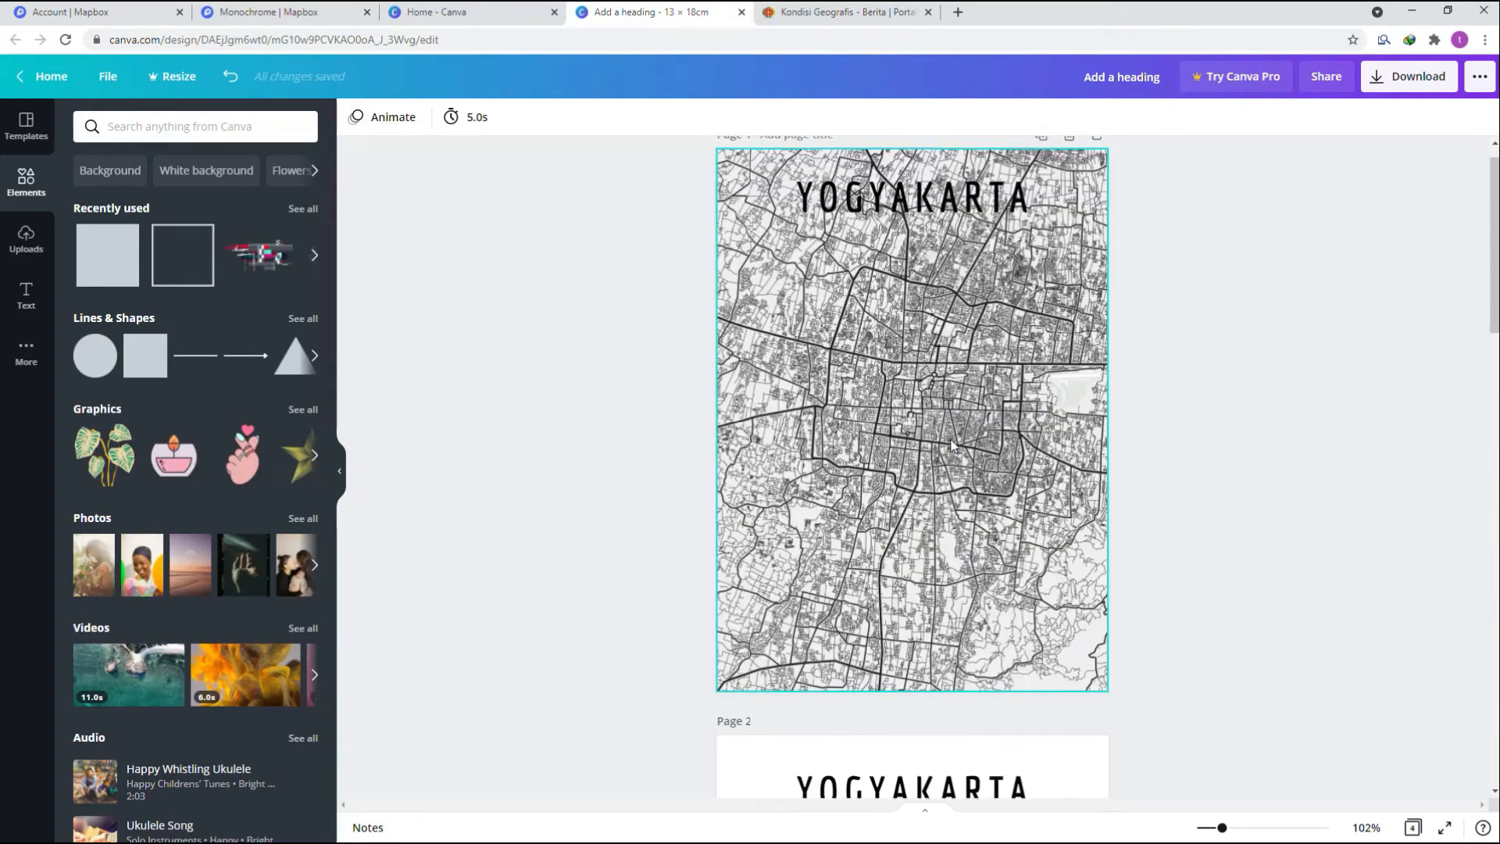
scroll(952, 449, "down", 15)
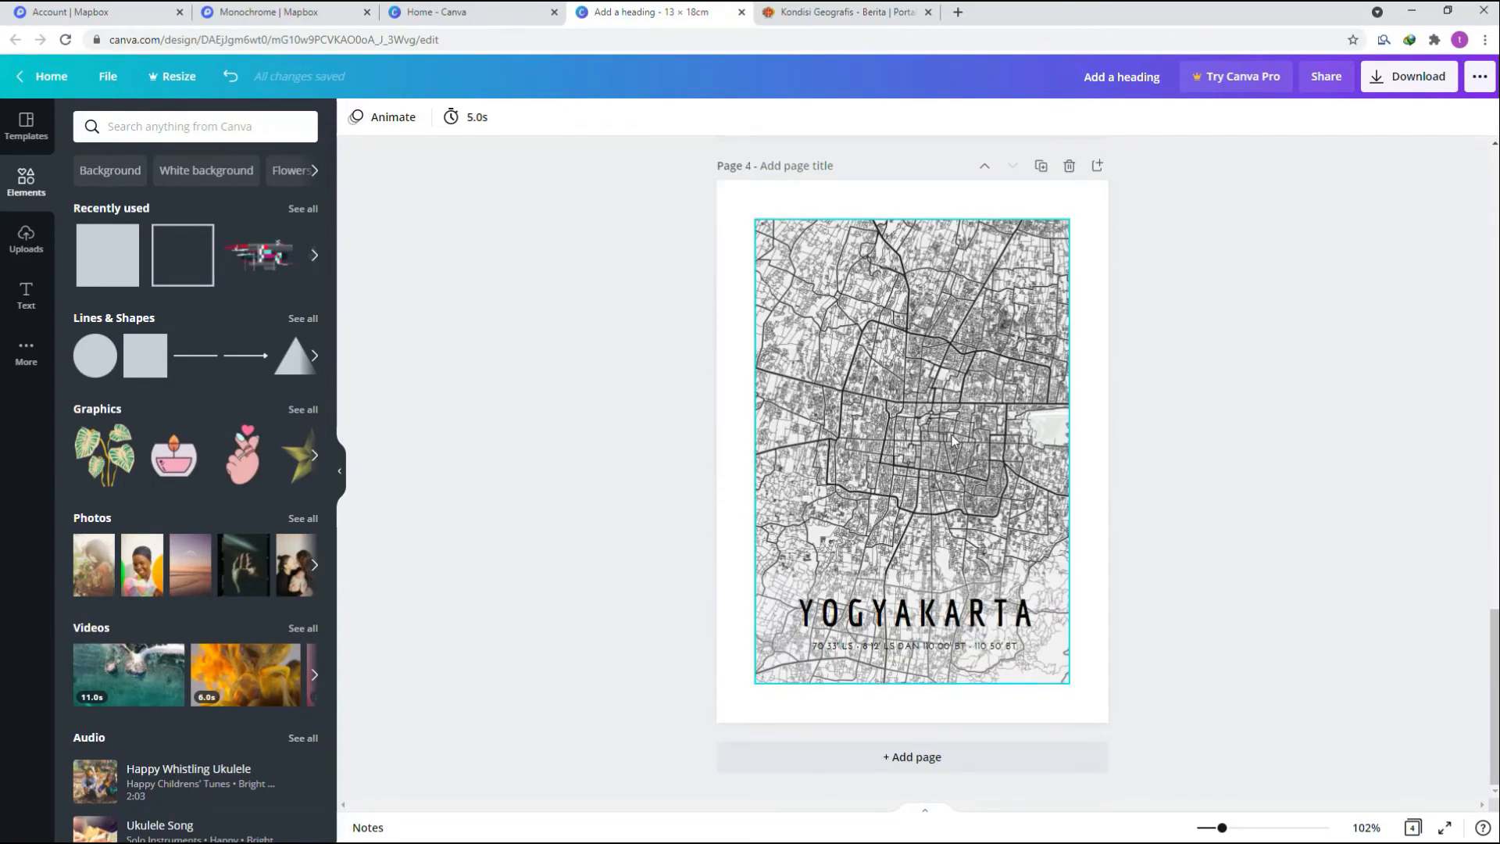
Review the poster variants on pages 1 to 4 of the design.
scroll(906, 386, "up", 3)
scroll(919, 414, "up", 20)
scroll(919, 417, "down", 12)
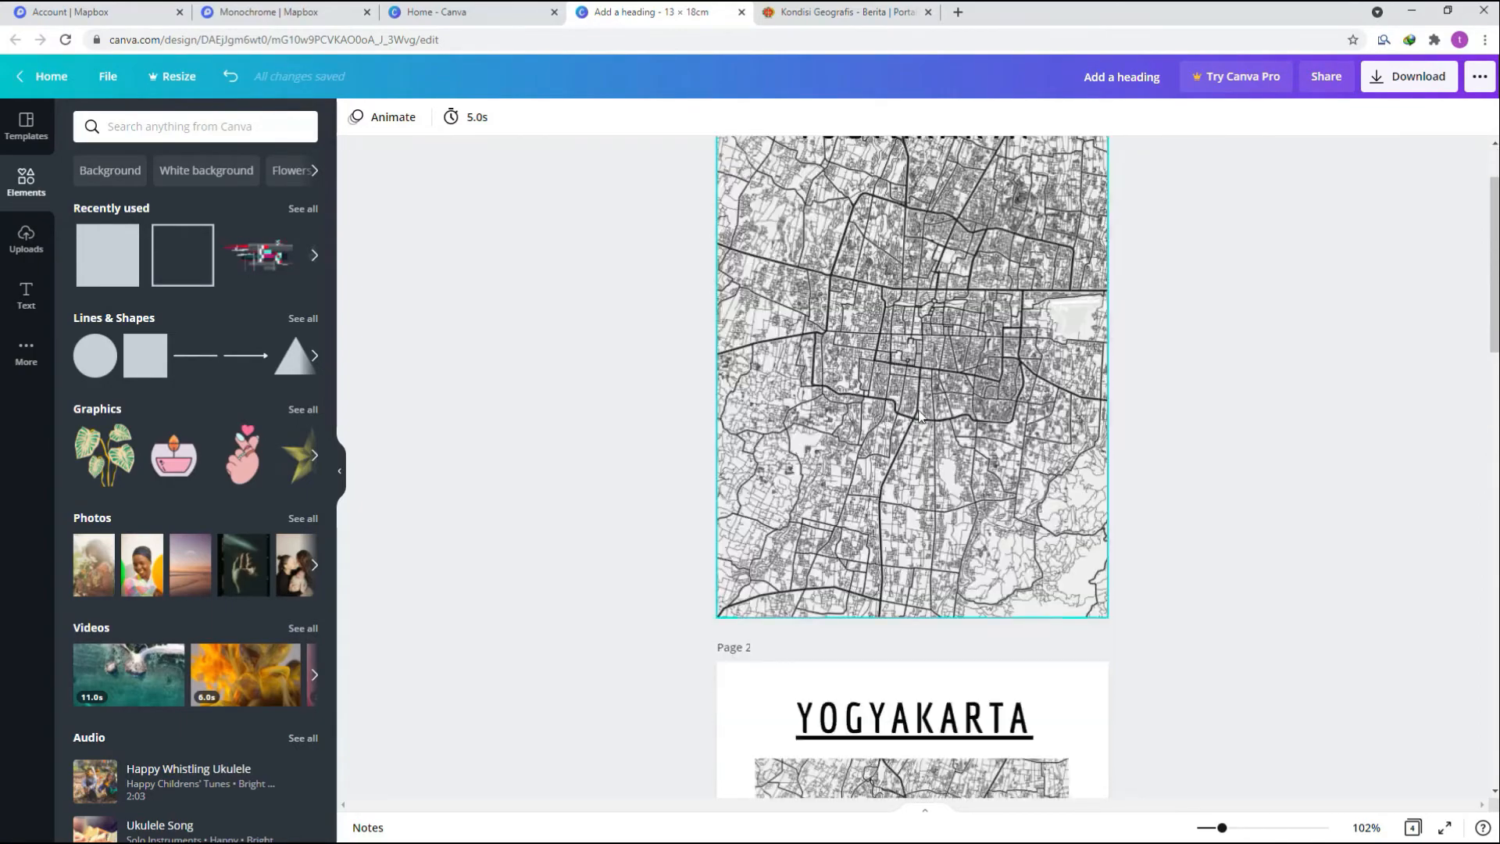
scroll(920, 416, "down", 10)
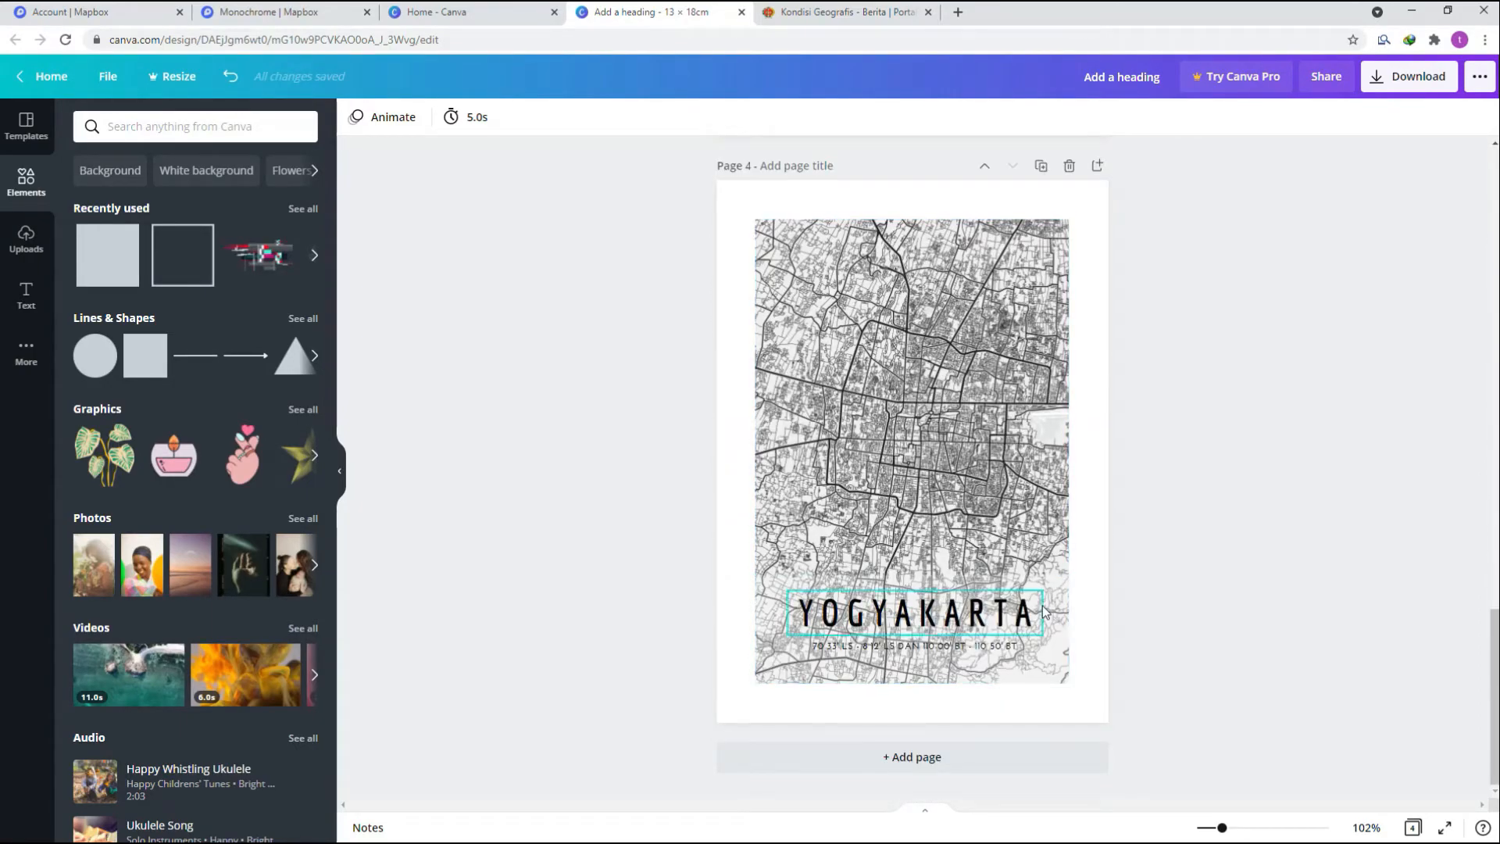
scroll(996, 623, "up", 15)
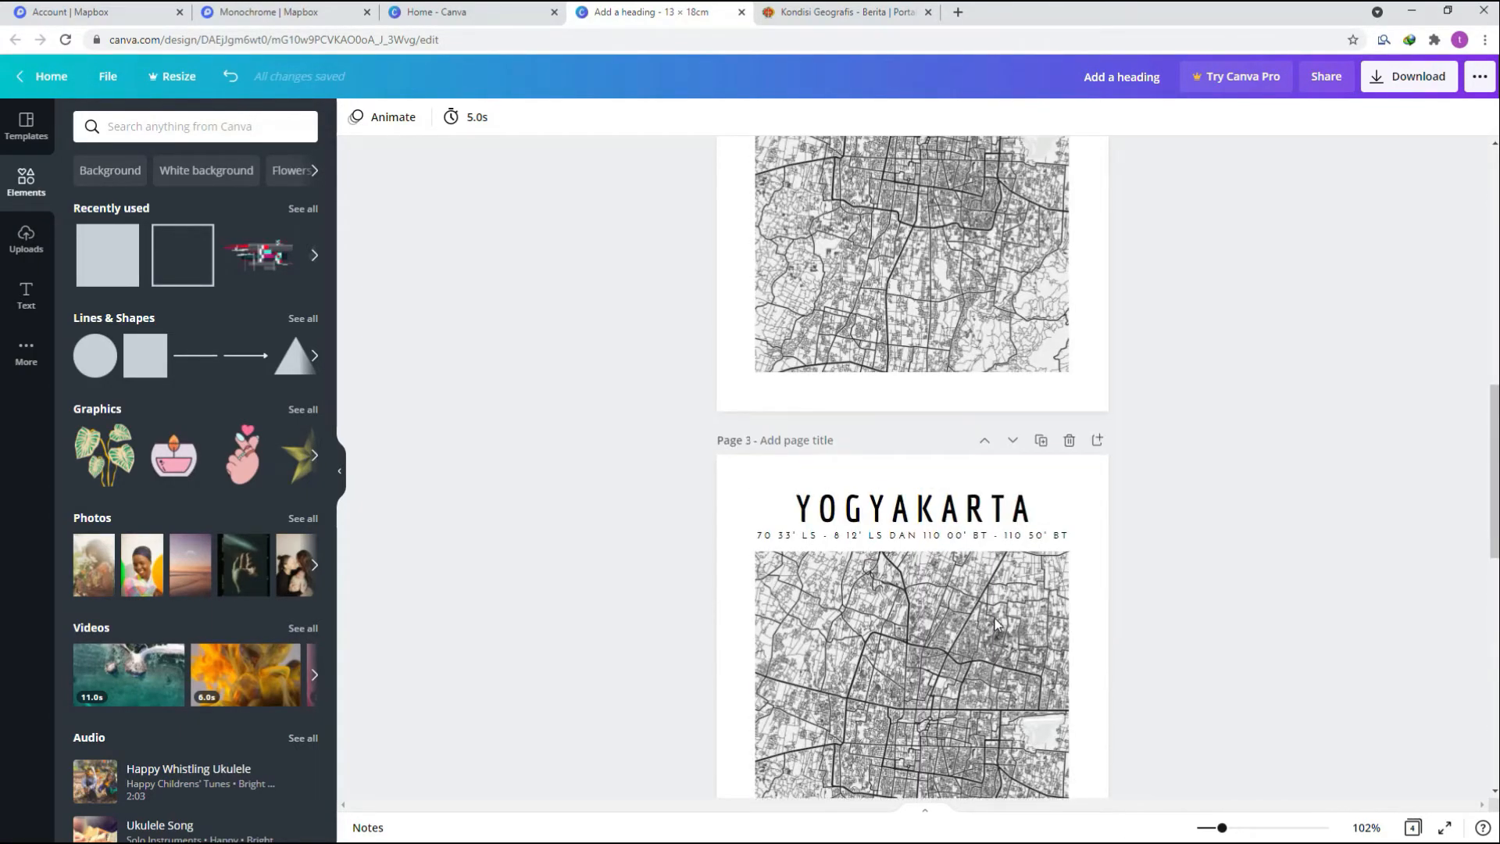
scroll(995, 623, "up", 6)
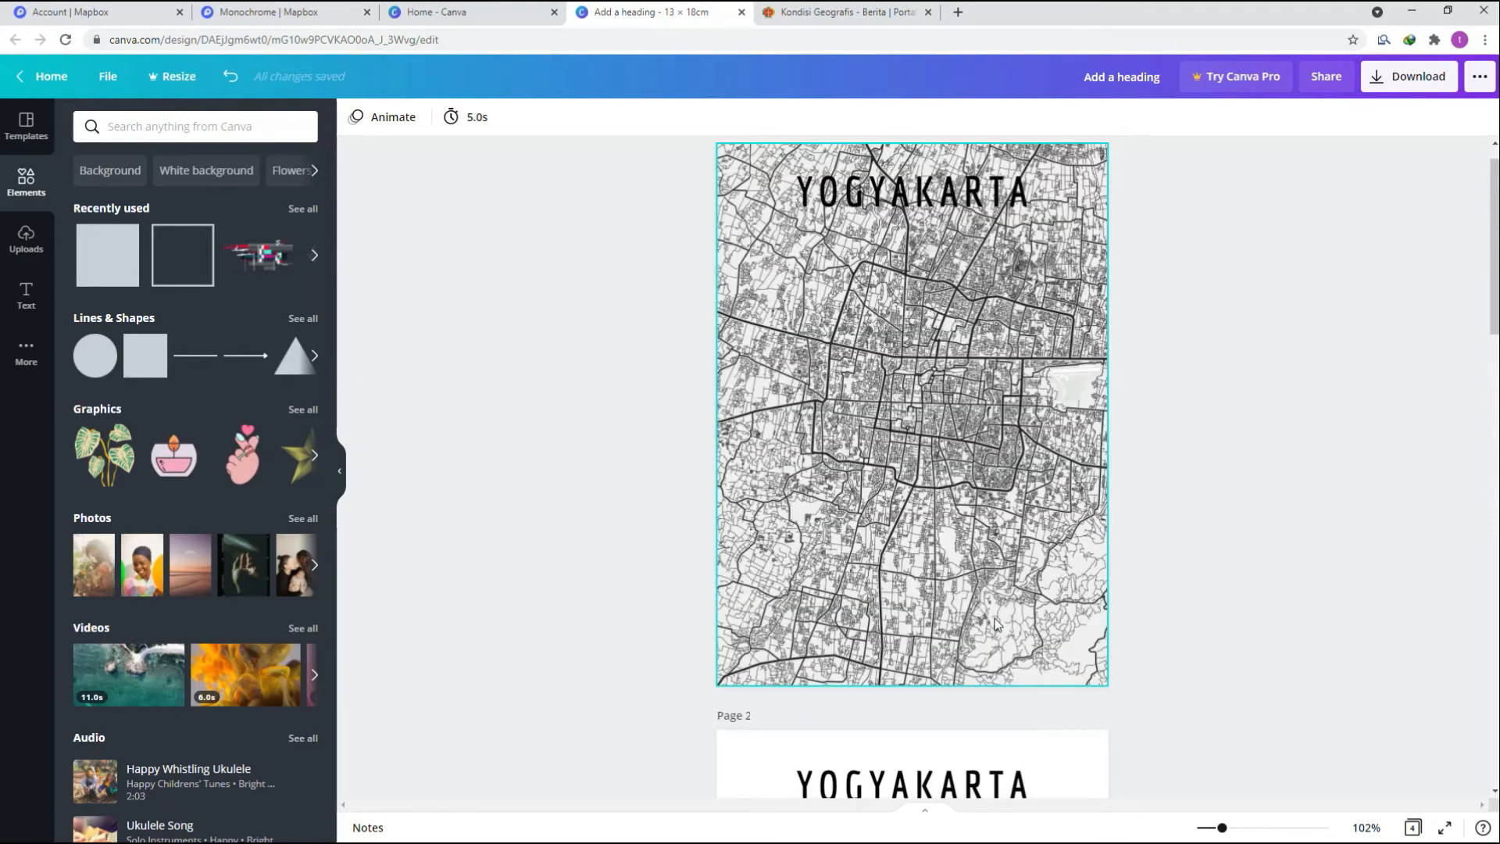
scroll(995, 622, "down", 6)
scroll(996, 622, "down", 10)
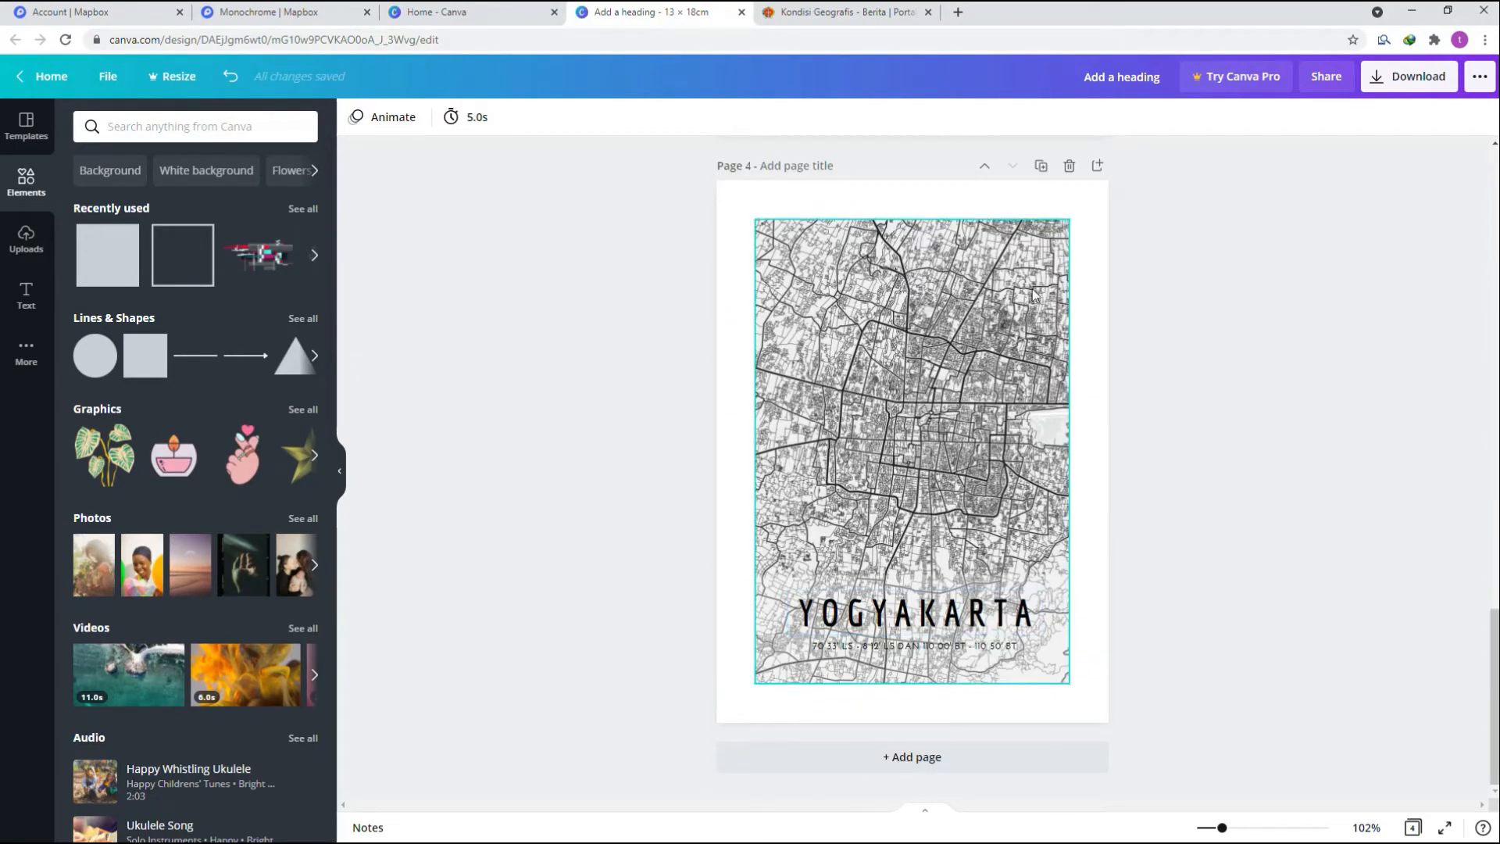
Duplicate page 4 and set the copy's page background to black.
left_click(1040, 167)
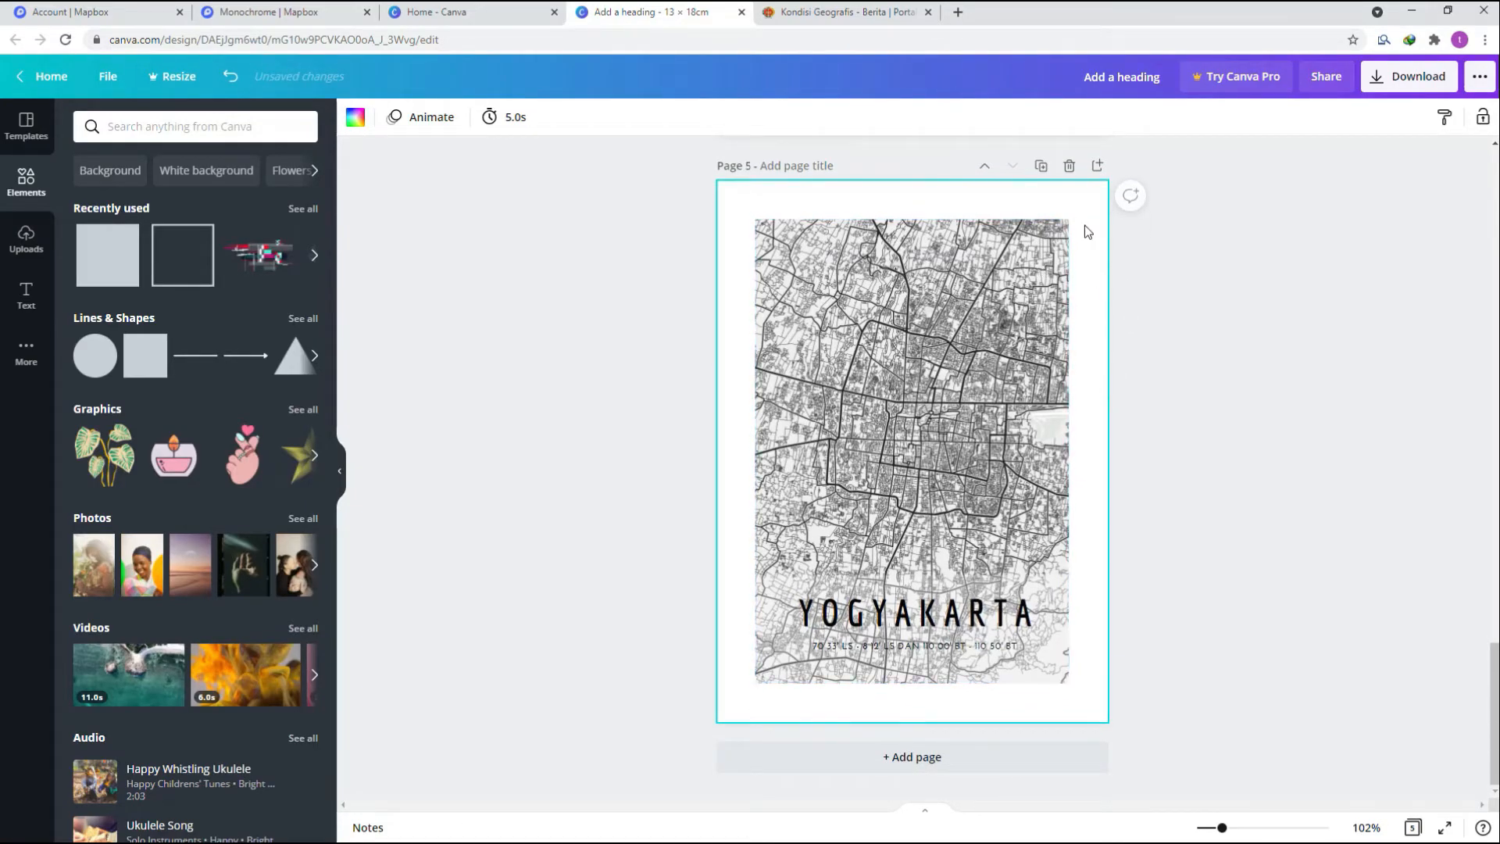
left_click(357, 121)
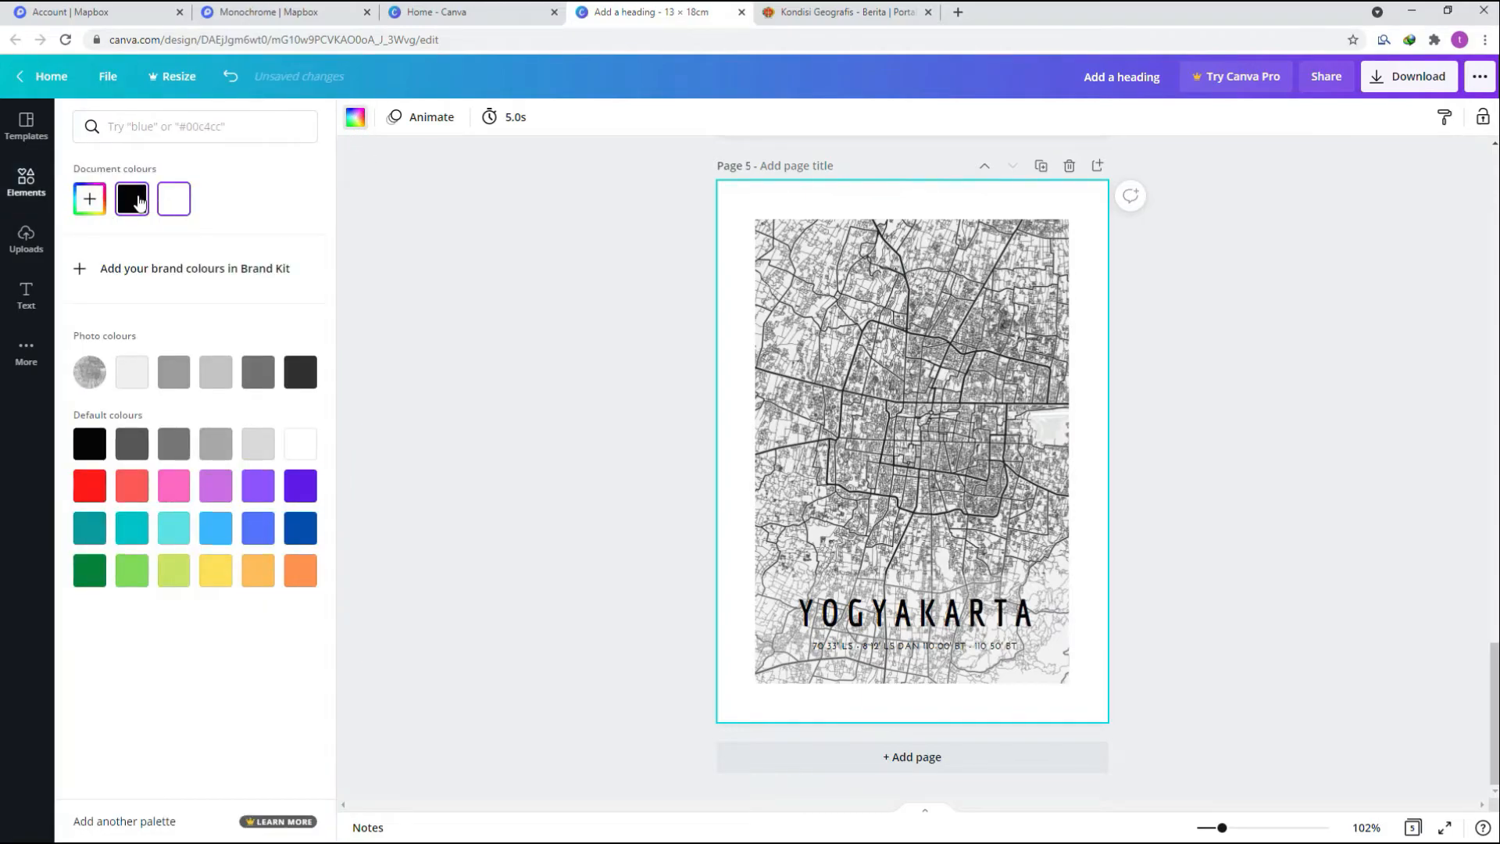
left_click(133, 200)
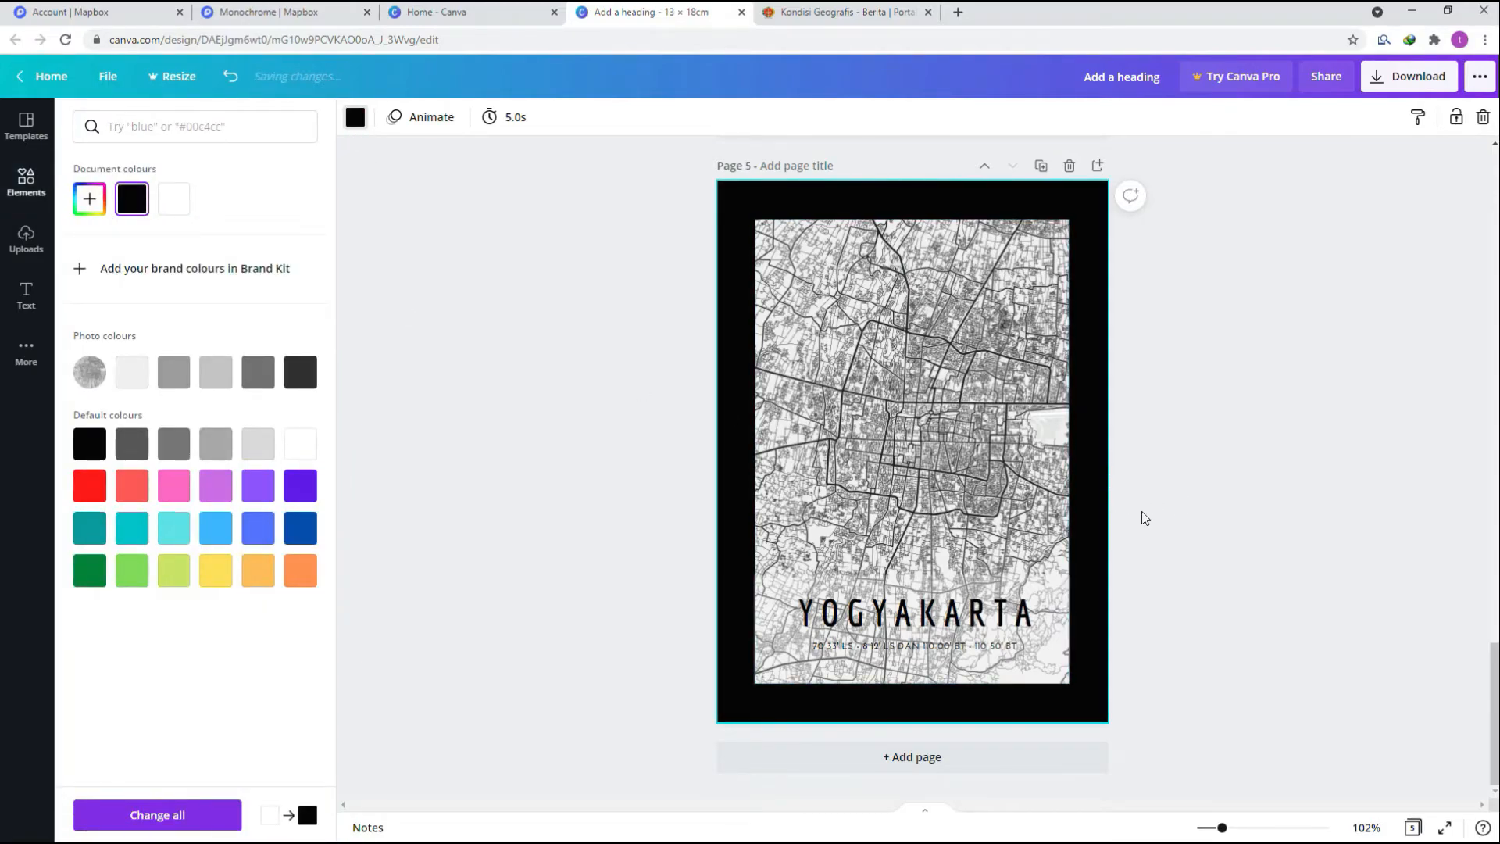
Compare the black-bordered page 5 with page 4 and look through all the poster pages.
scroll(1093, 625, "up", 3)
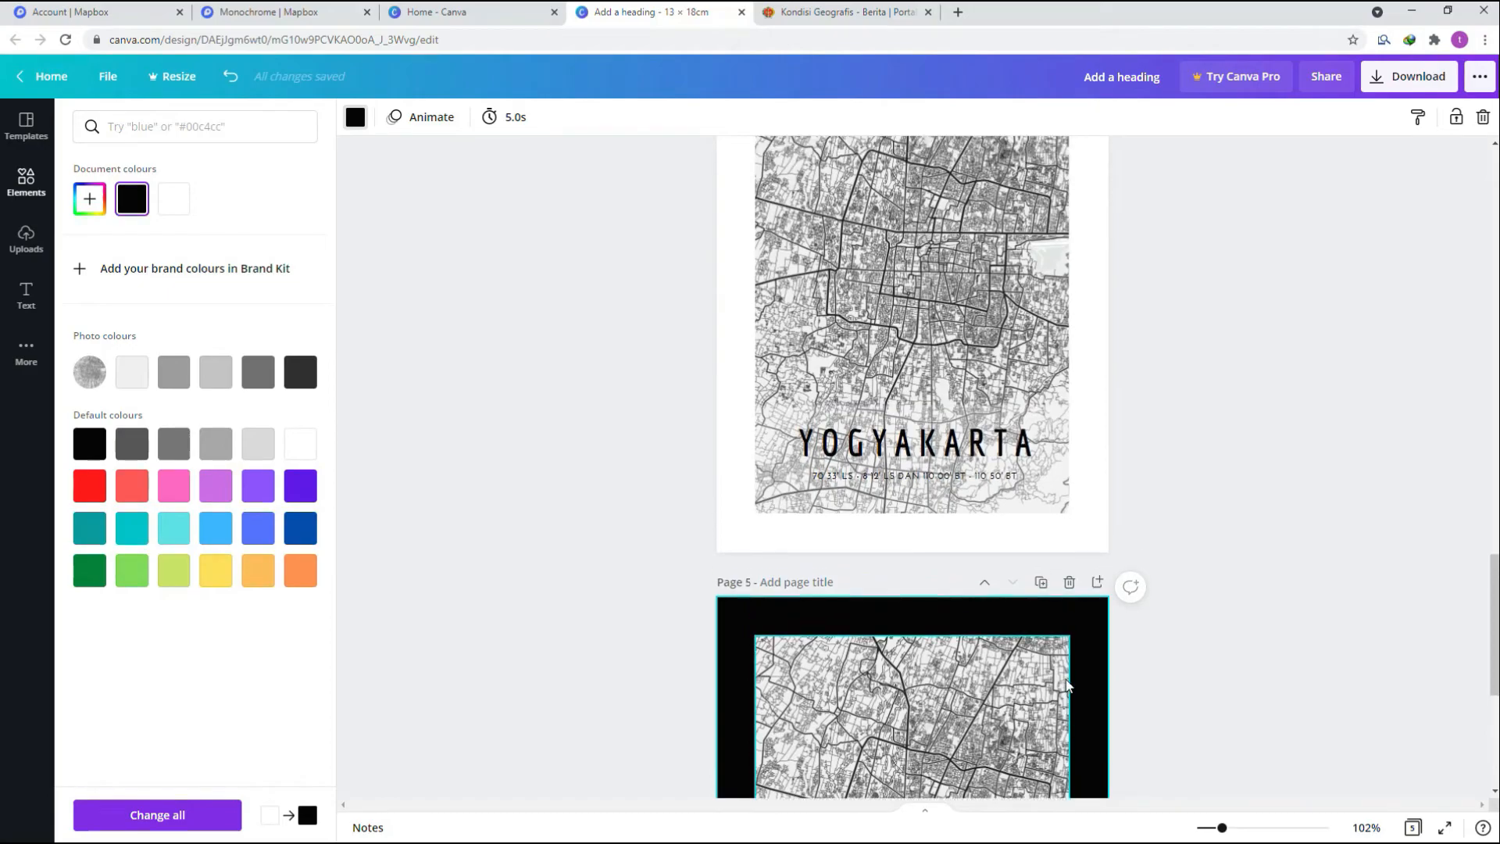
scroll(1068, 685, "up", 5)
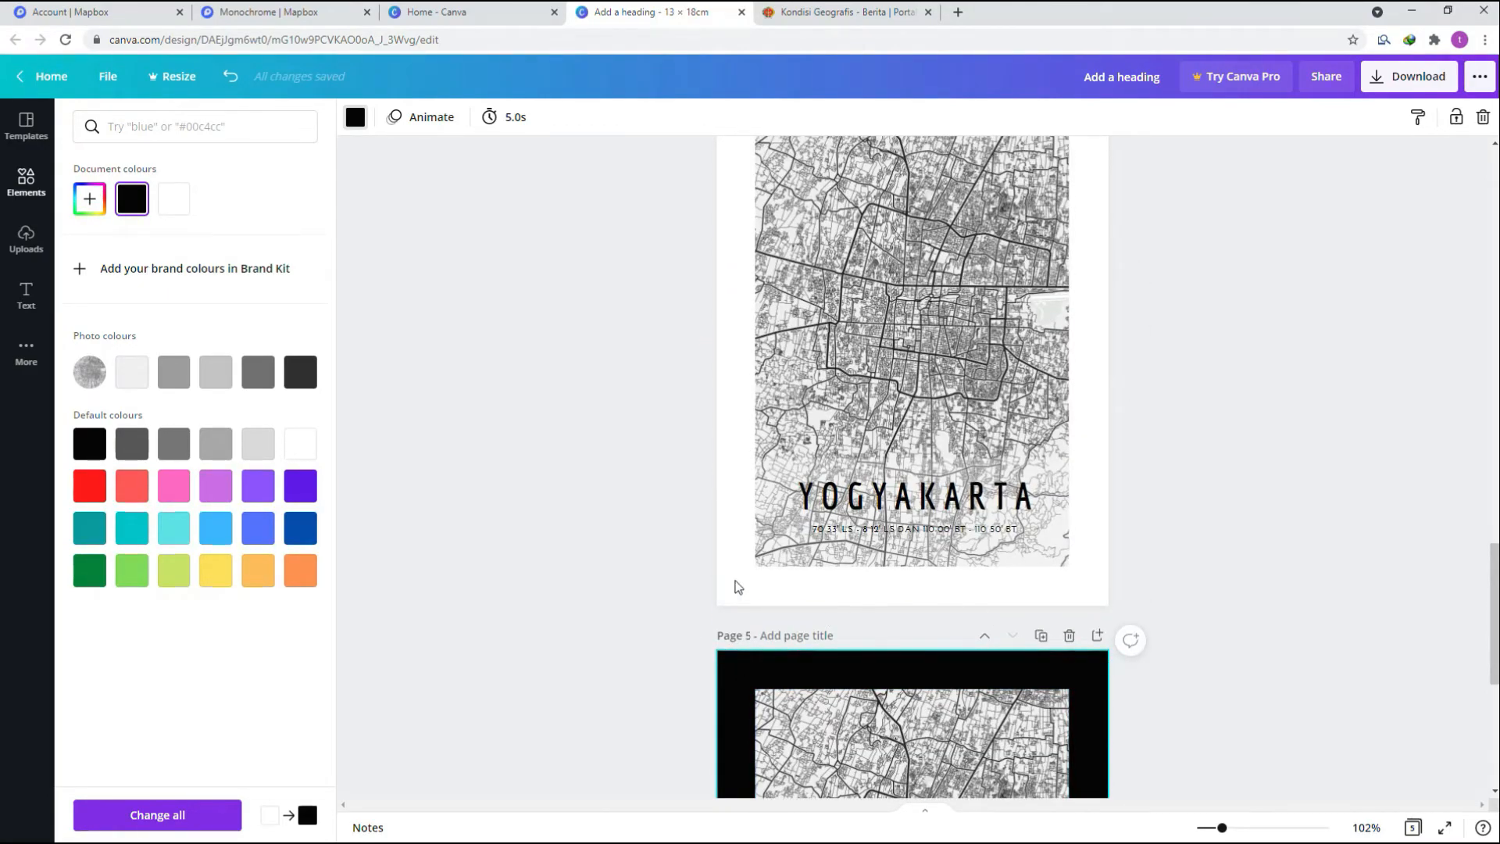
scroll(1043, 652, "down", 6)
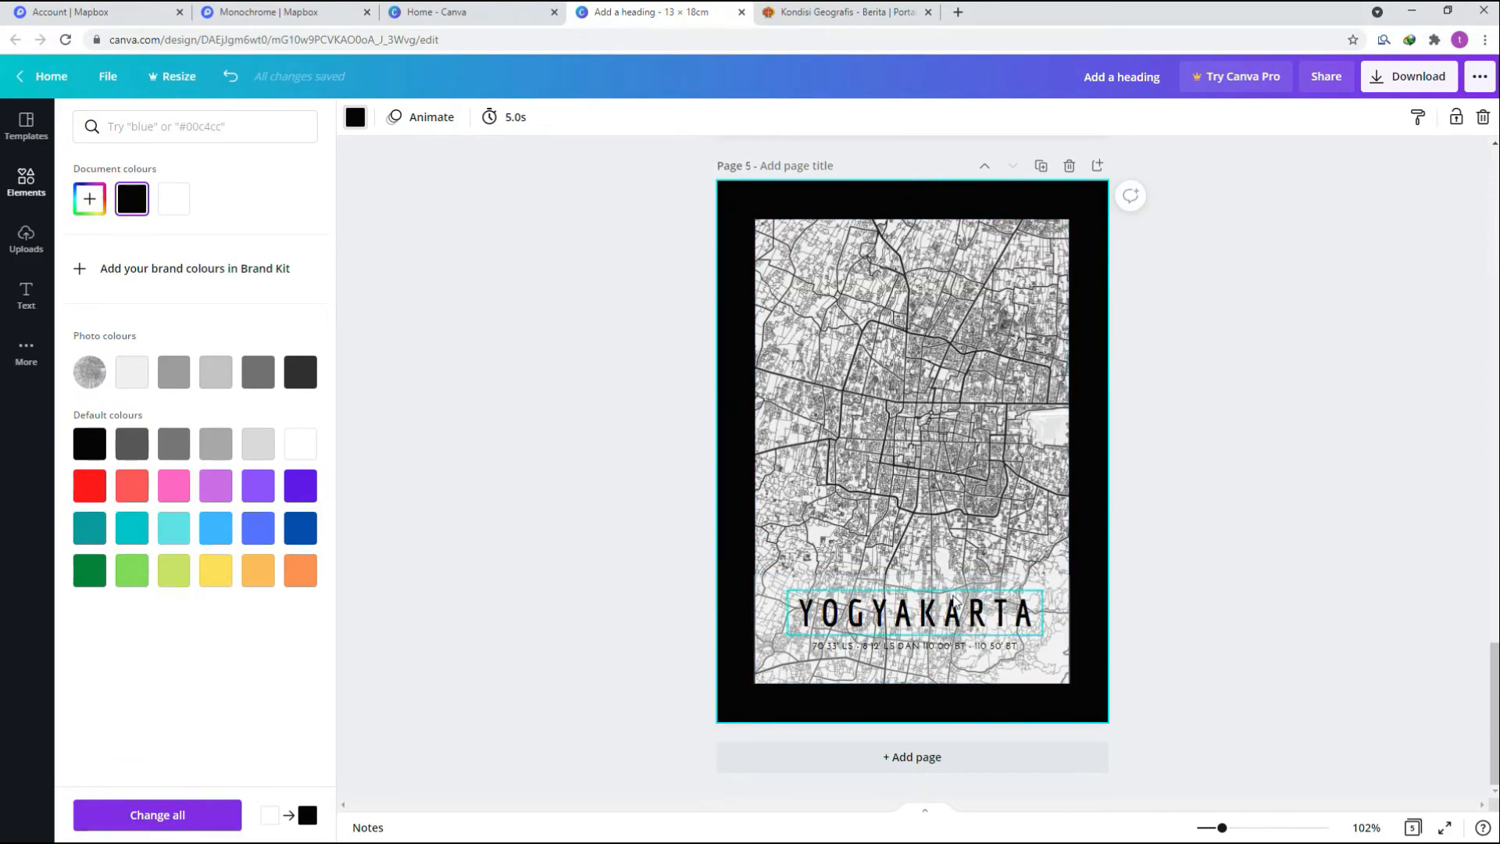
scroll(986, 601, "up", 20)
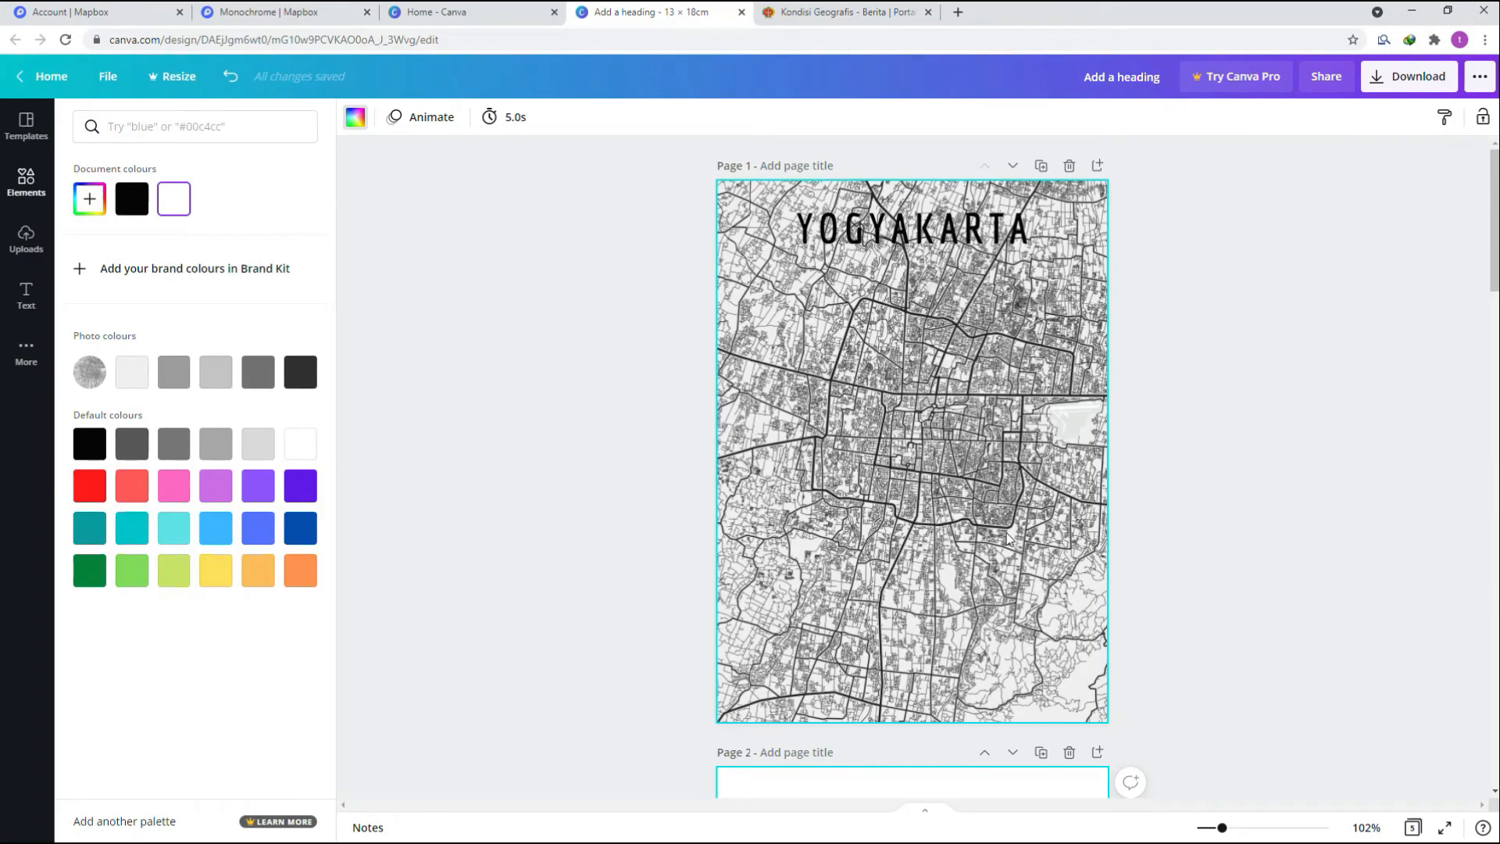
scroll(1008, 538, "down", 5)
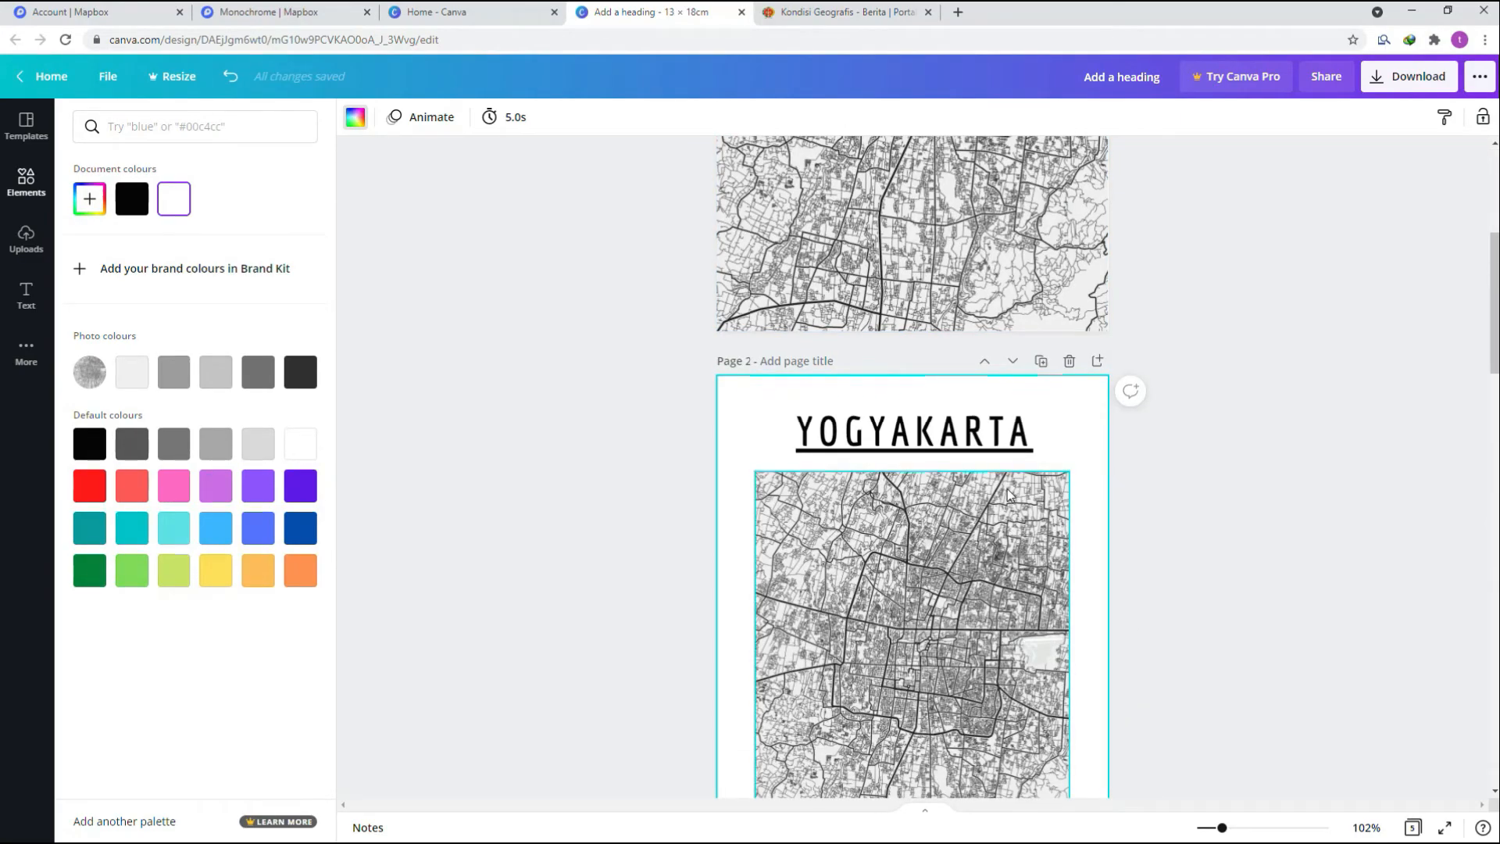
scroll(981, 500, "down", 7)
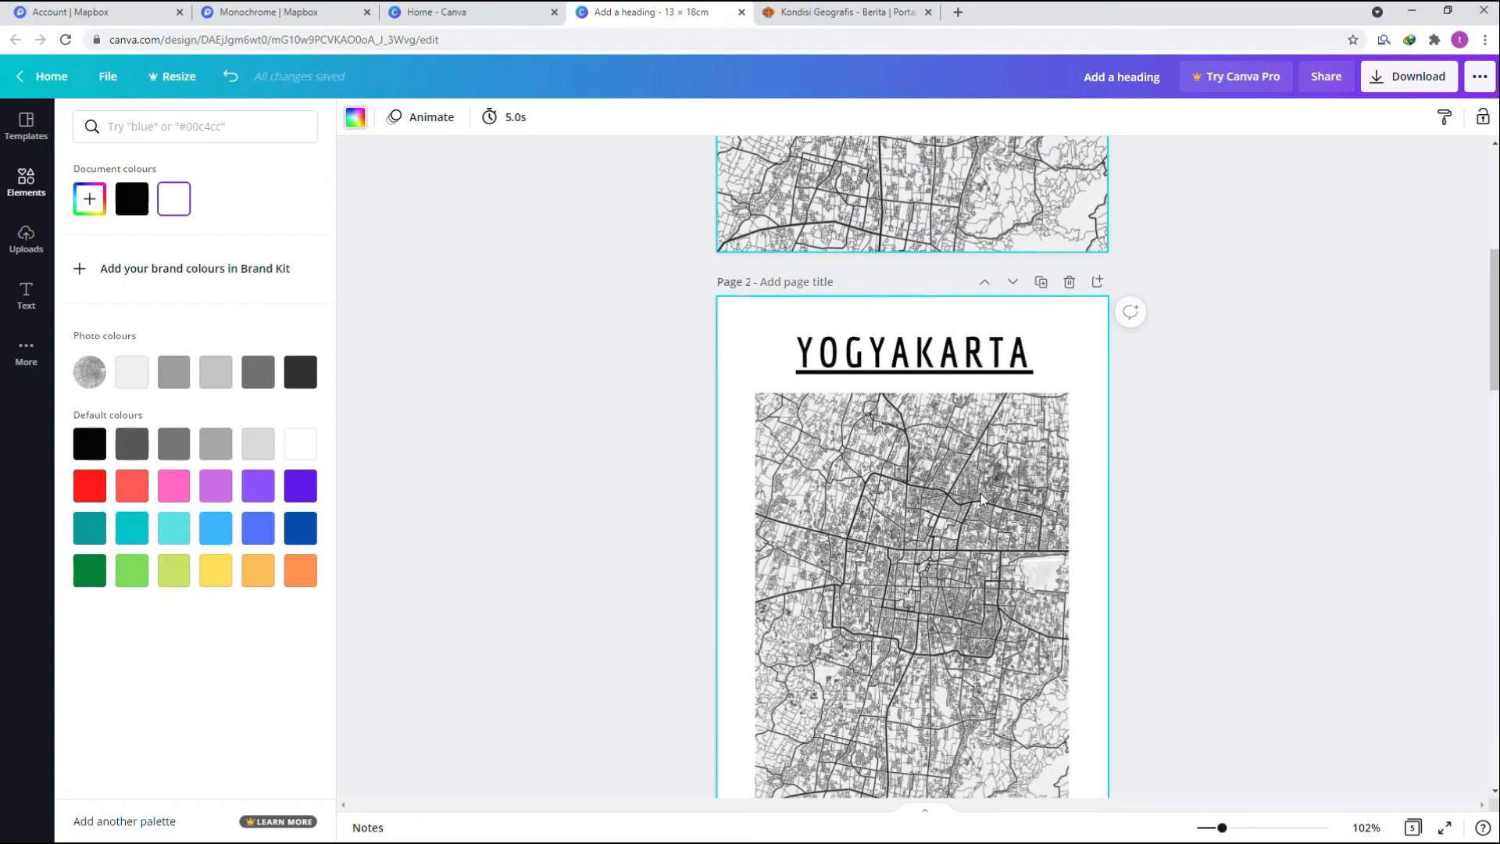
scroll(980, 507, "down", 8)
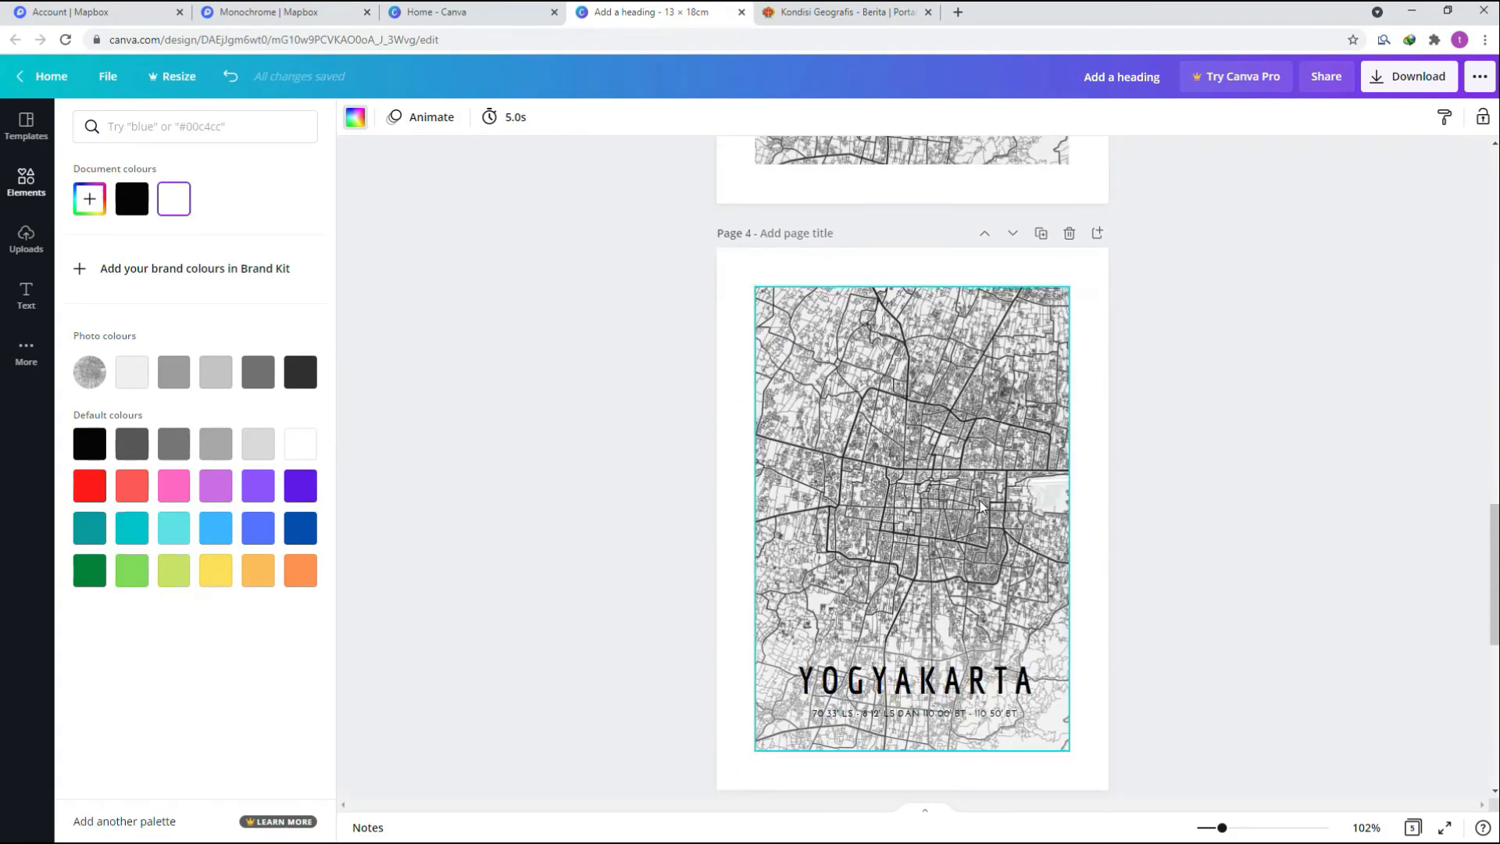
scroll(982, 506, "down", 5)
scroll(979, 507, "up", 20)
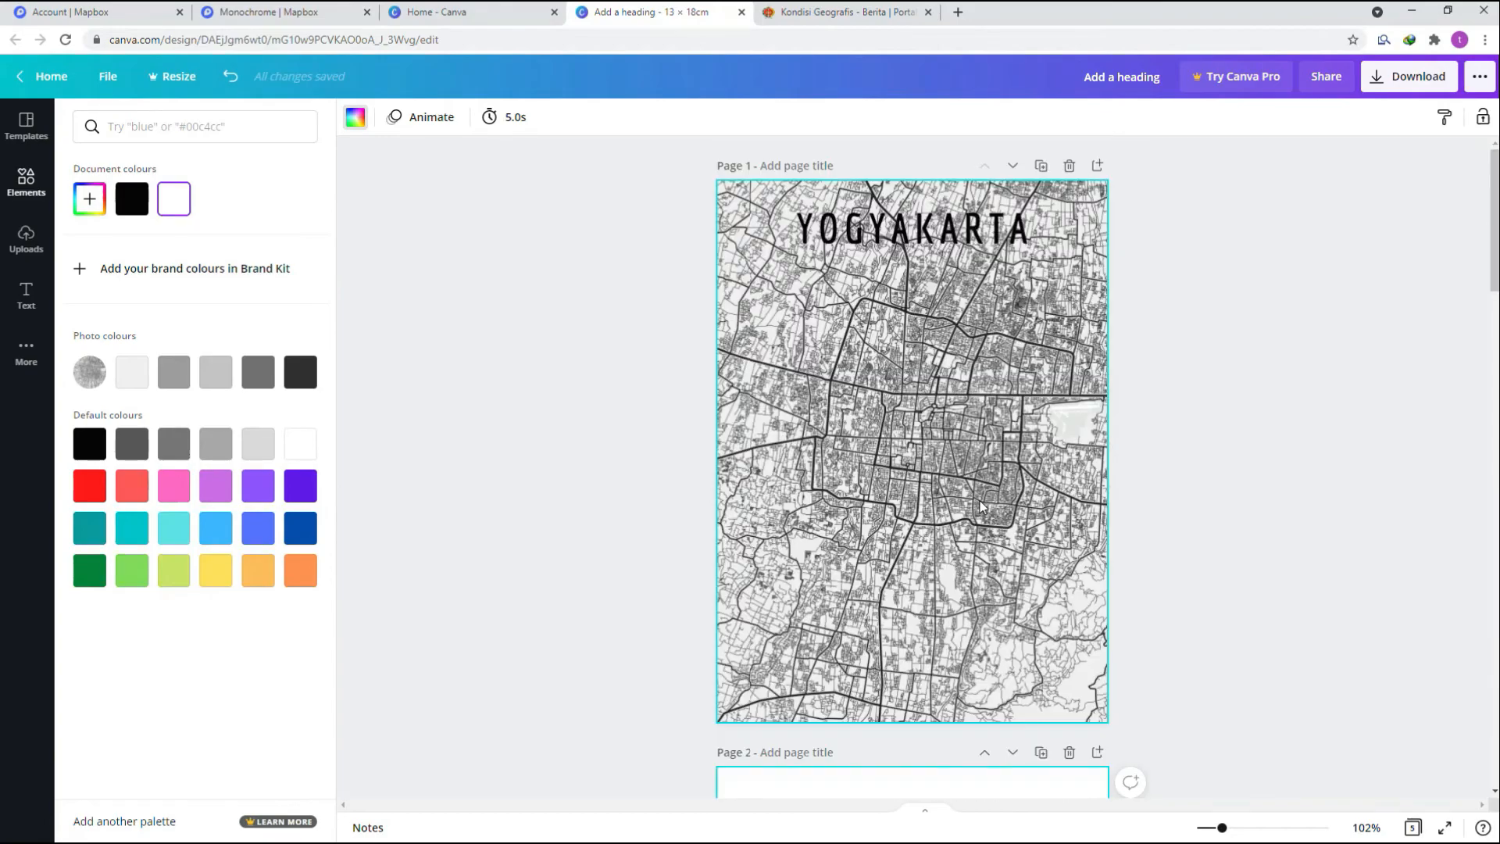
scroll(981, 506, "down", 4)
scroll(1001, 330, "up", 3)
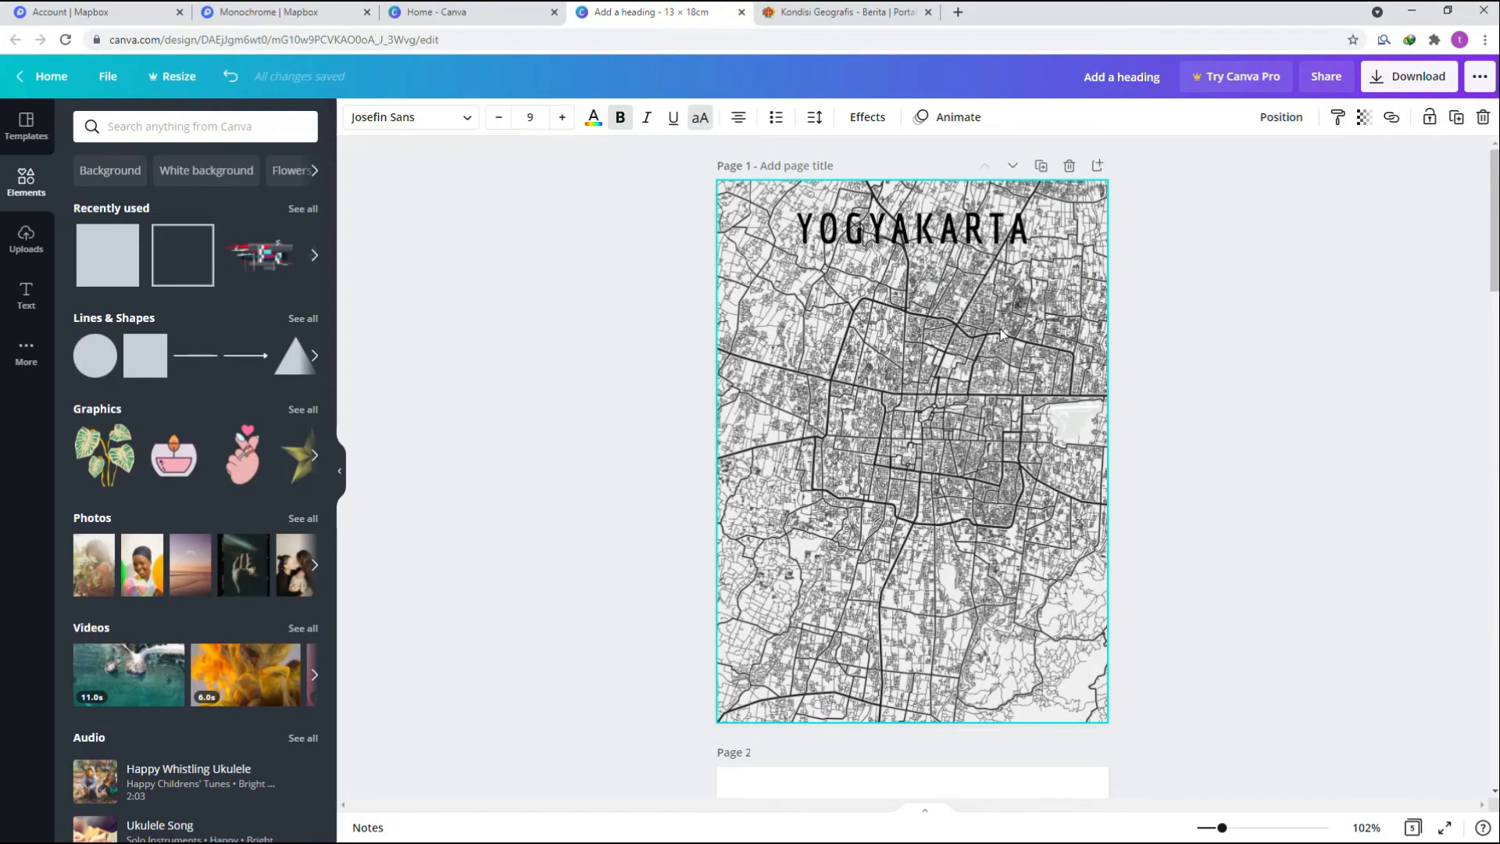
Download all five poster pages as PNG files.
left_click(1384, 81)
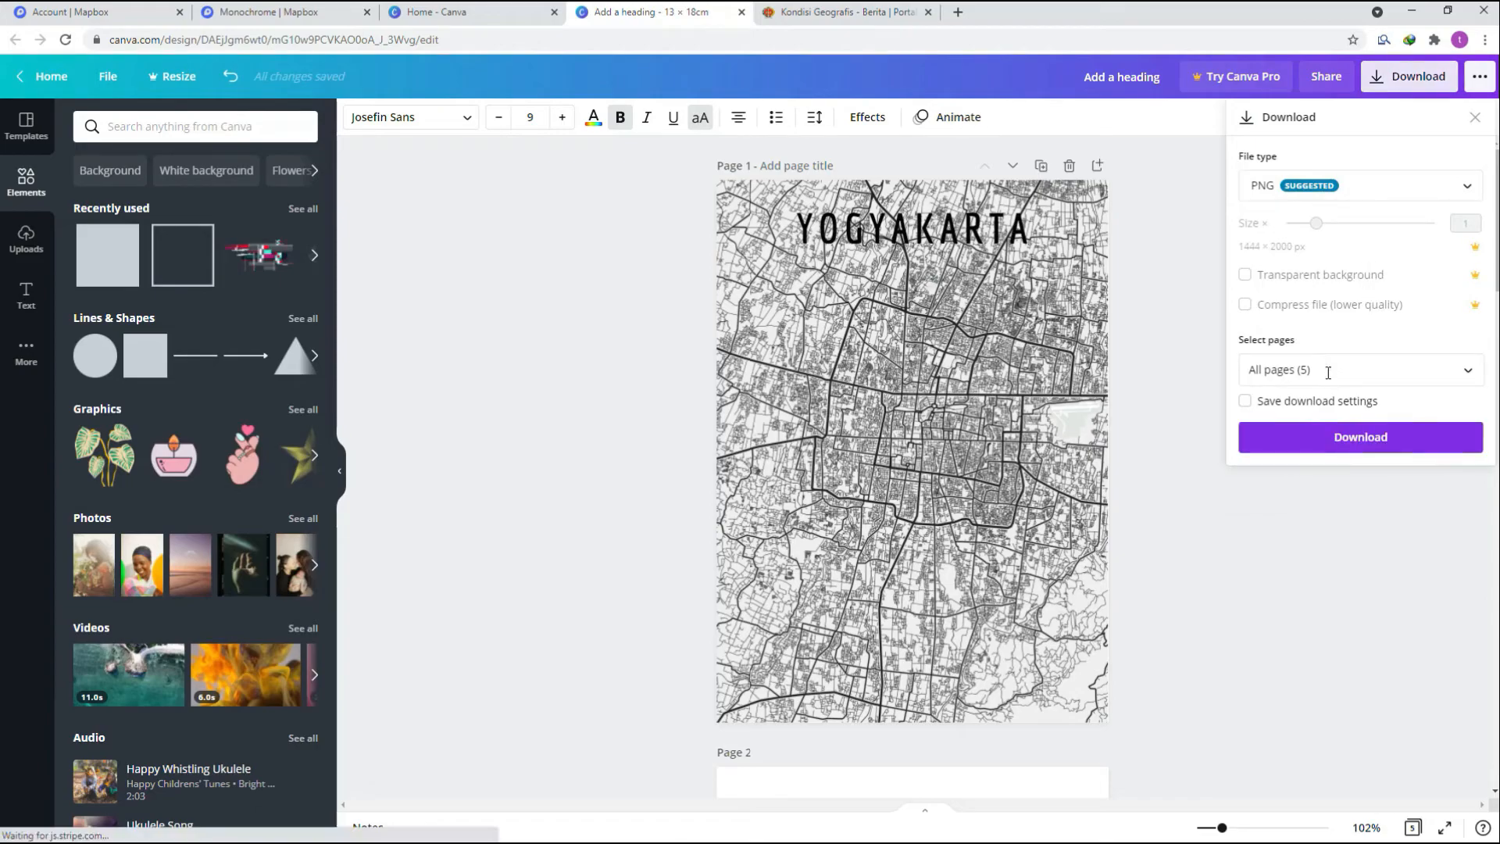
left_click(1475, 372)
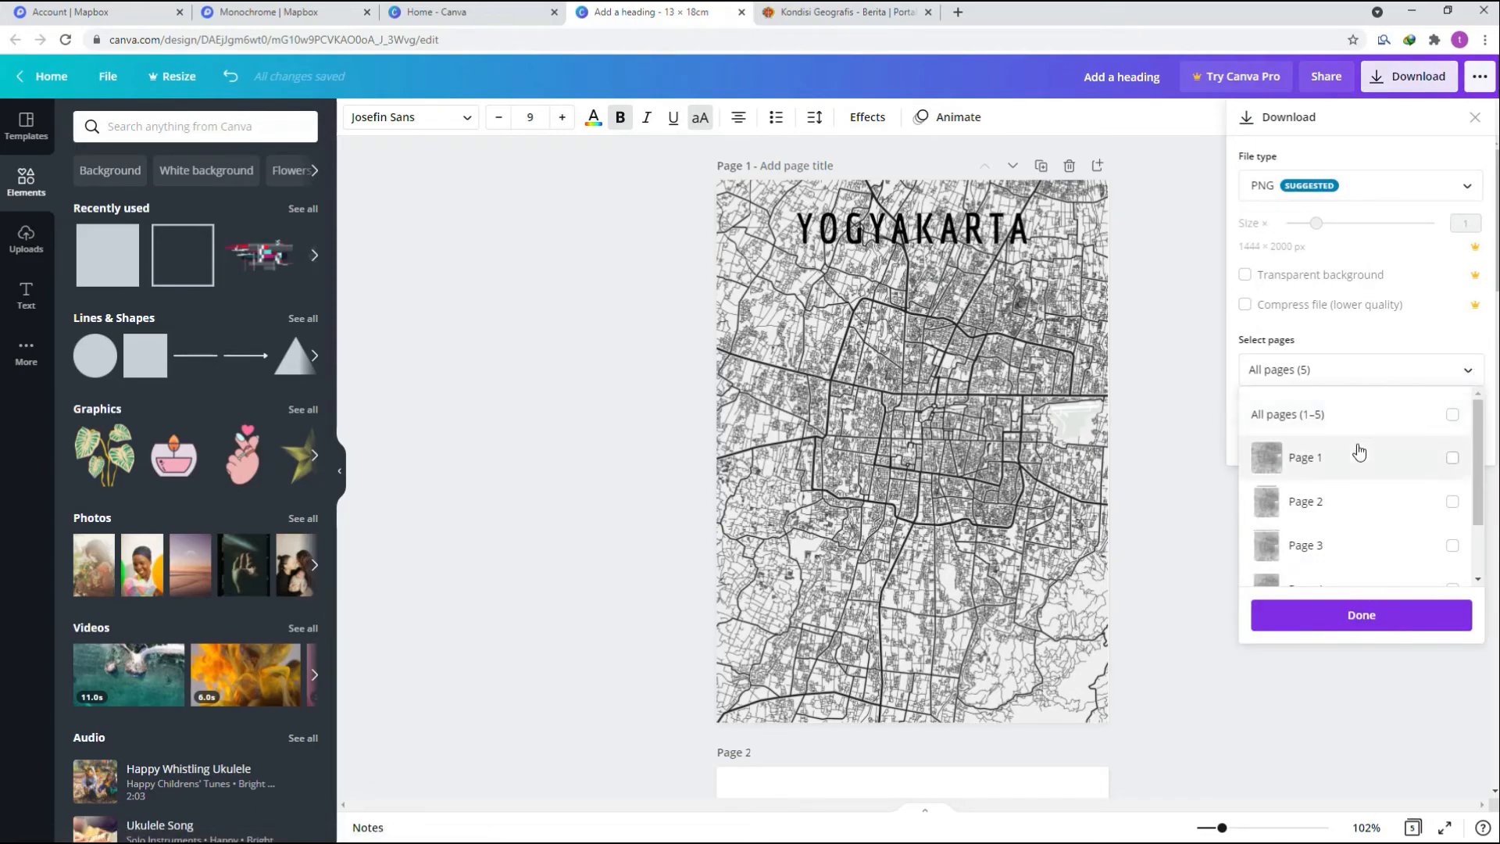
scroll(1266, 448, "down", 3)
scroll(1346, 438, "up", 2)
scroll(1363, 519, "down", 2)
scroll(1385, 483, "up", 1)
scroll(1386, 482, "up", 1)
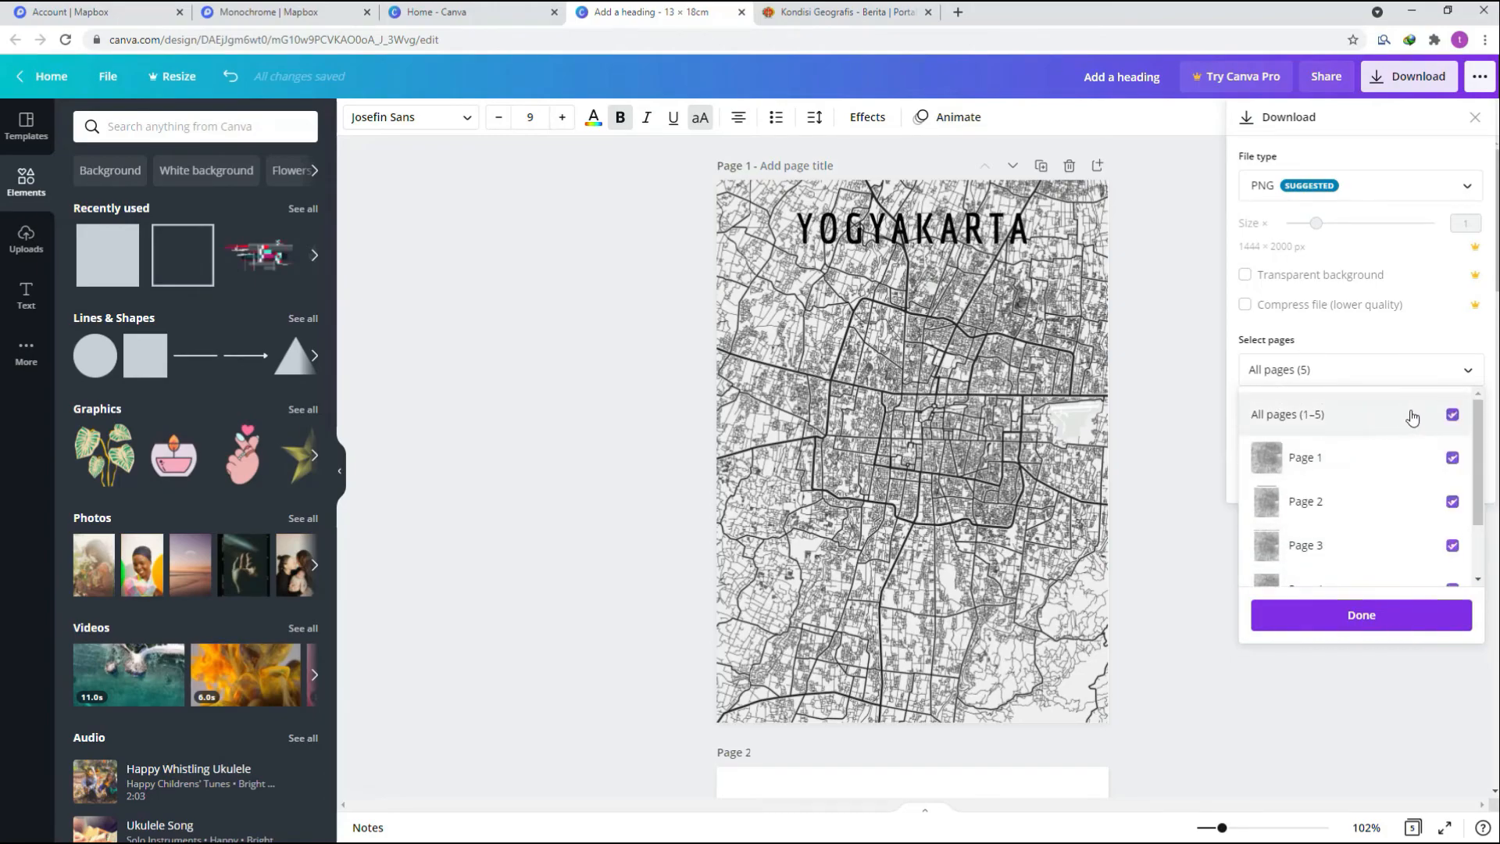
left_click(1451, 415)
left_click(1359, 618)
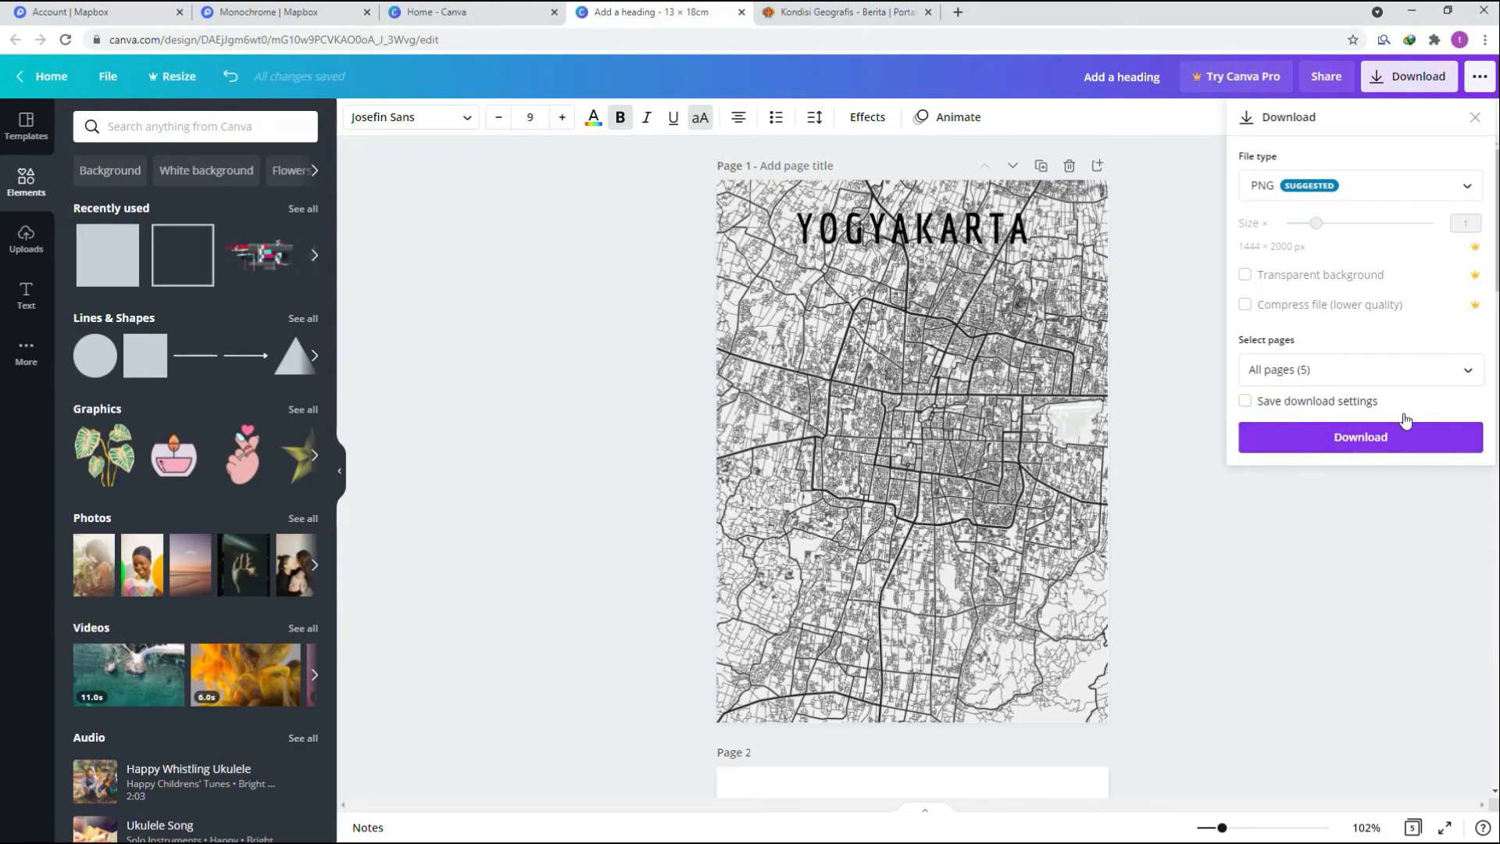
left_click(1376, 435)
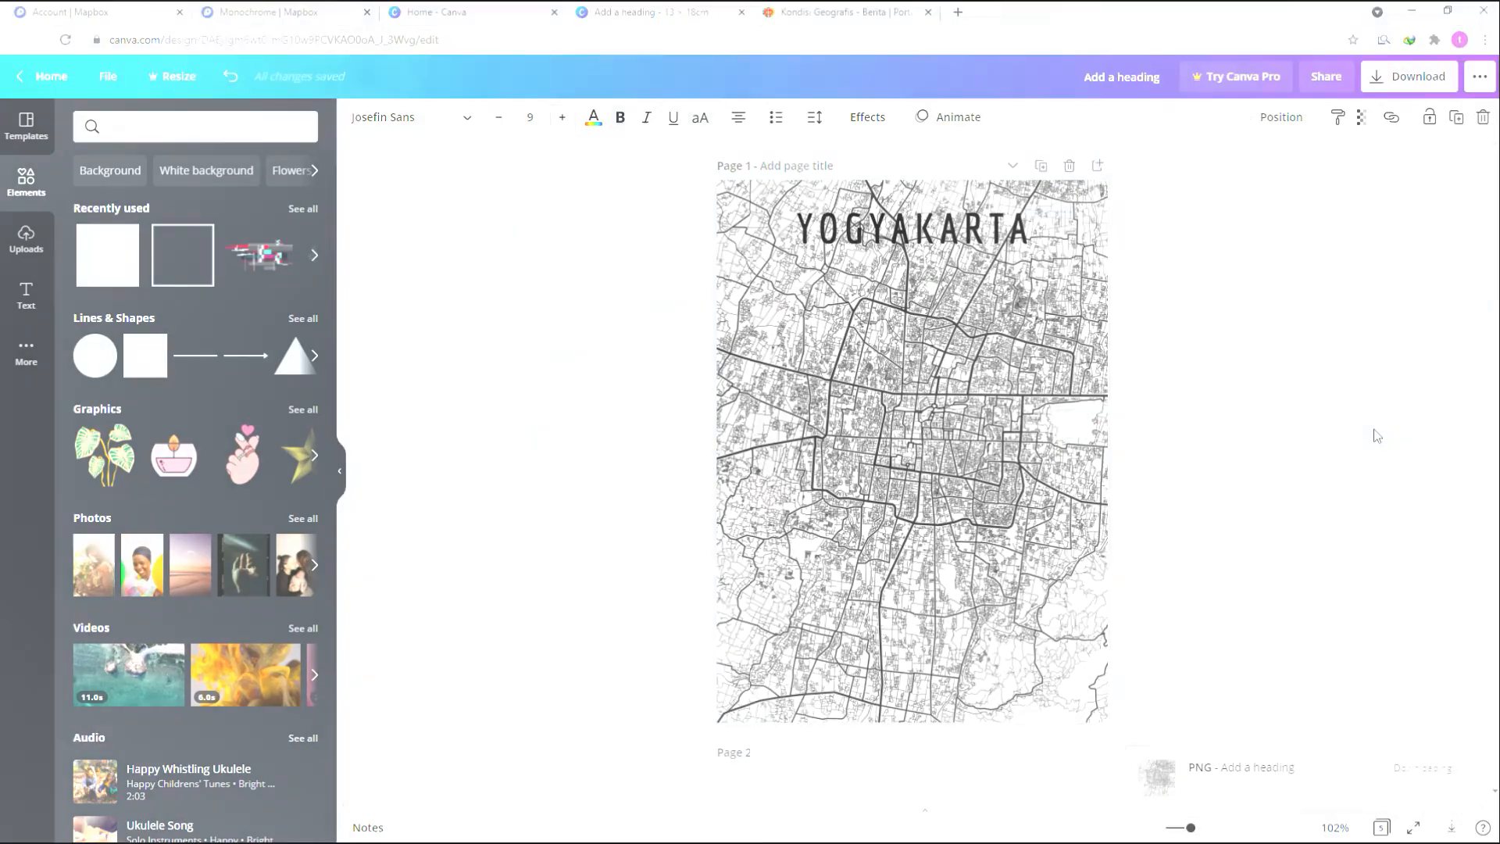